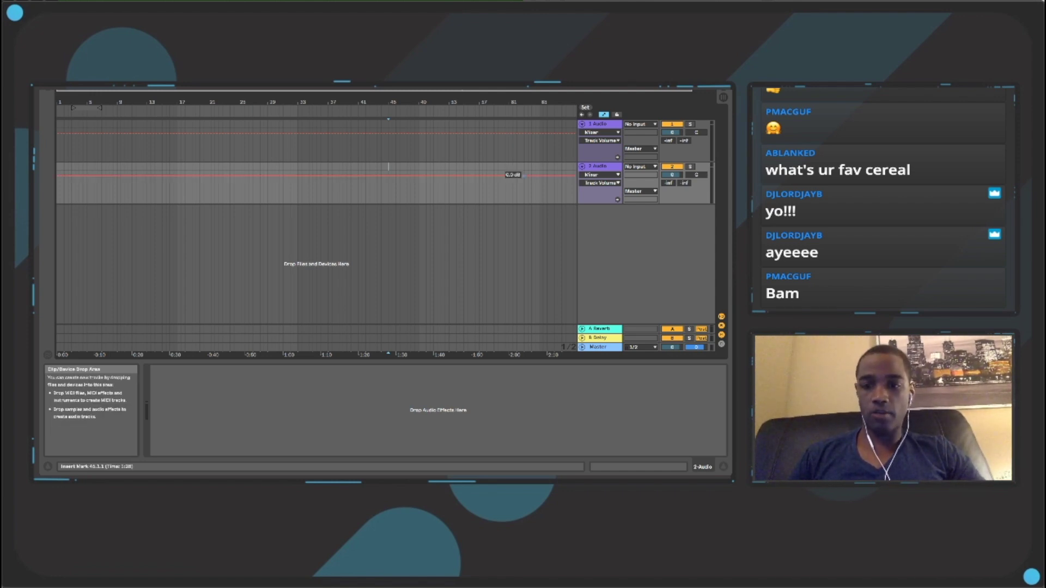
left_click(600, 166)
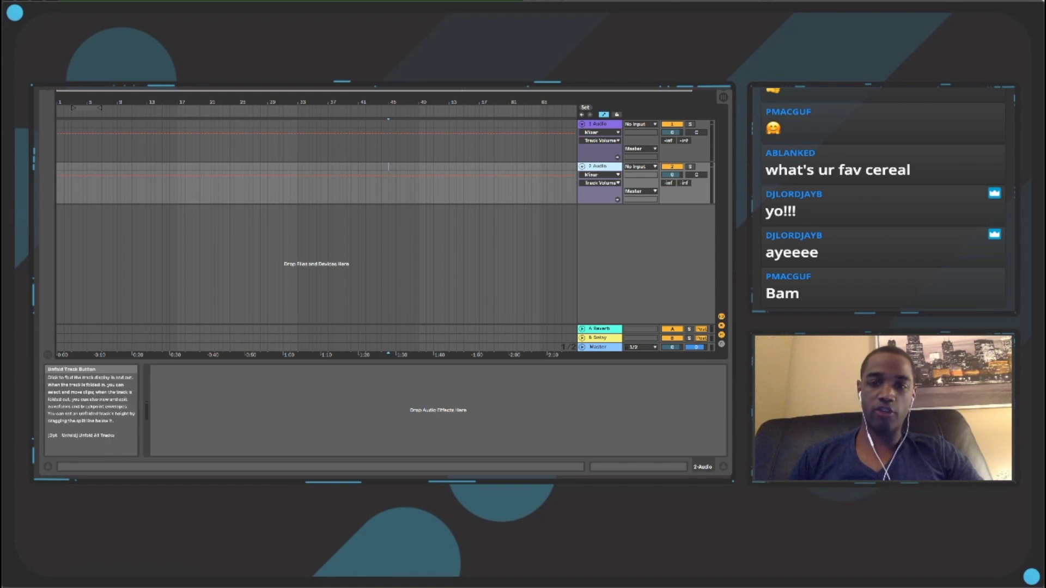
left_click(582, 347)
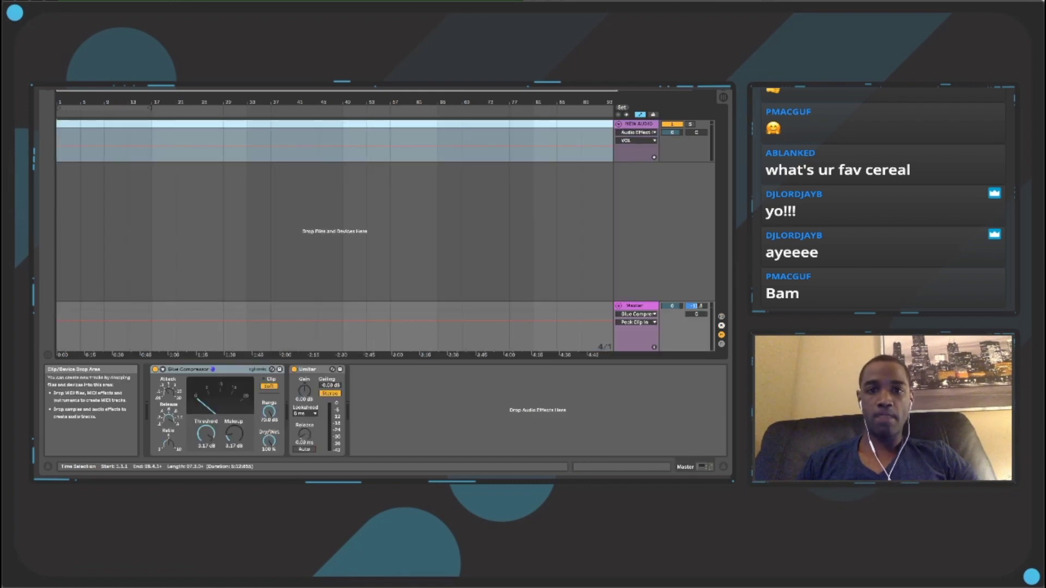
- Examine the effect chains of the NEW AUDIO and Master tracks, including the Master's Blue Compressor and Limiter
left_click(410, 146)
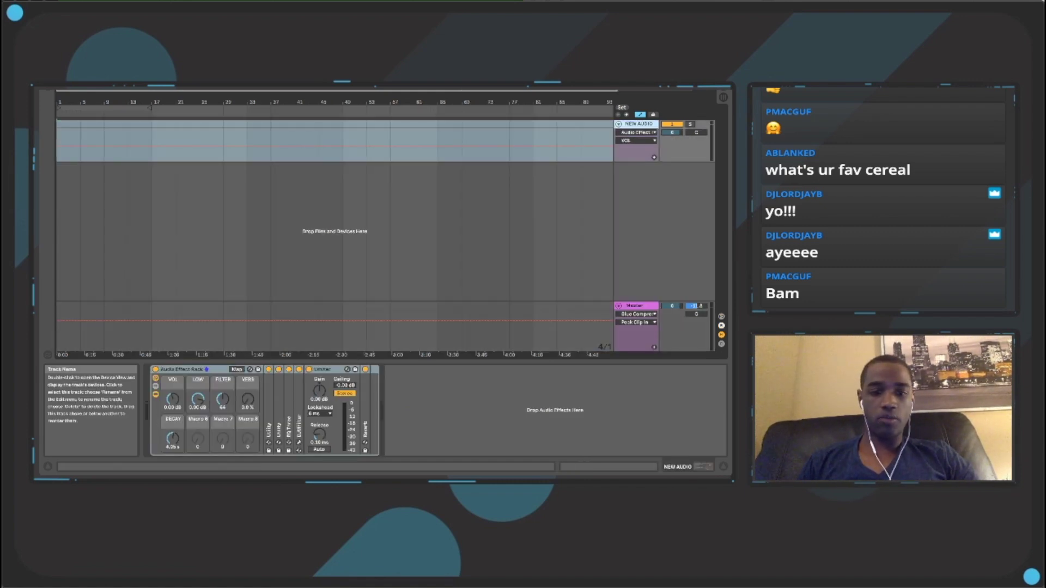
key("Down")
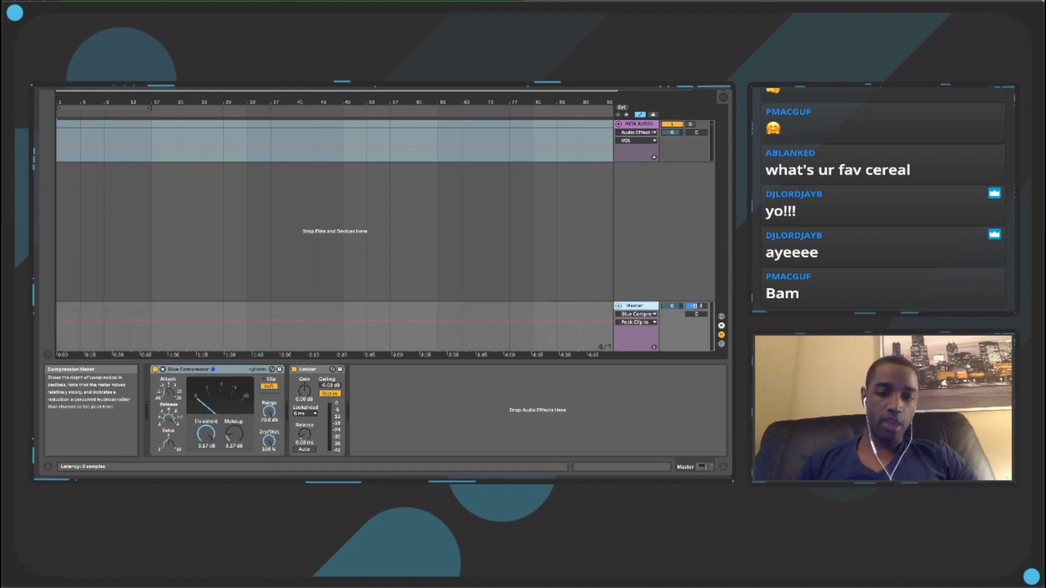
left_click(191, 370)
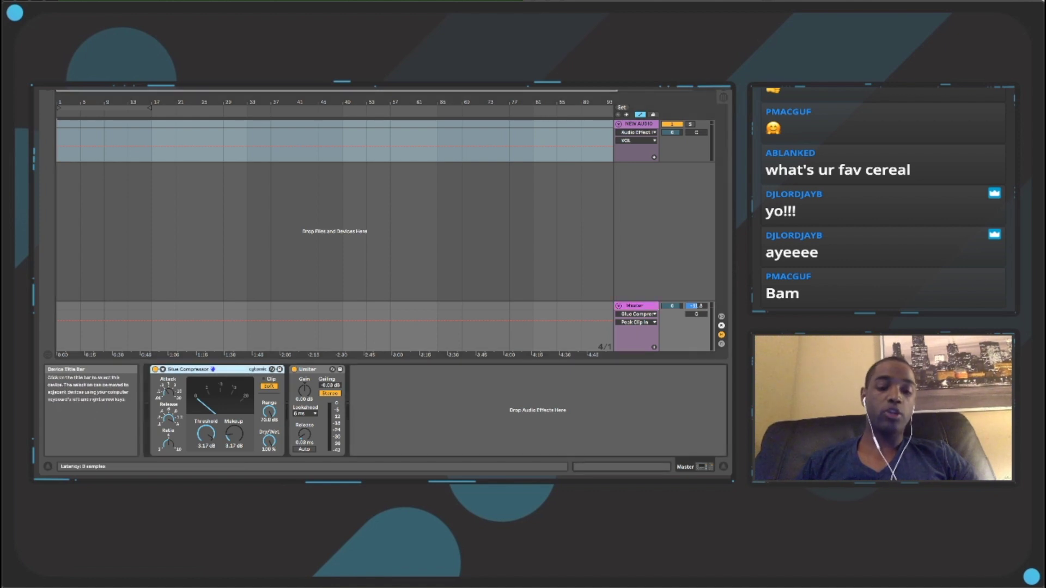
key("Right")
key("Left")
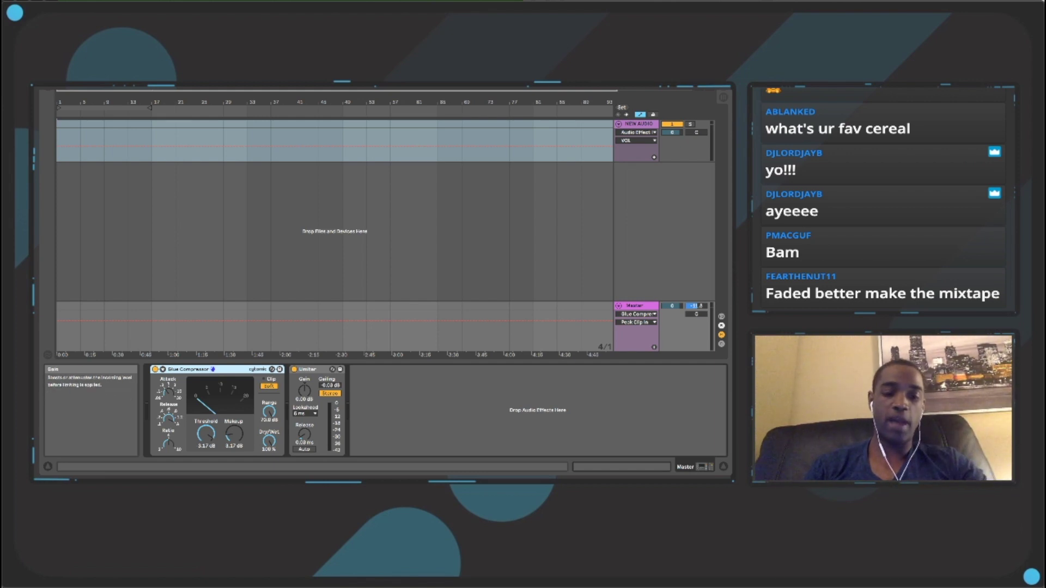
left_click(309, 369)
key("Left")
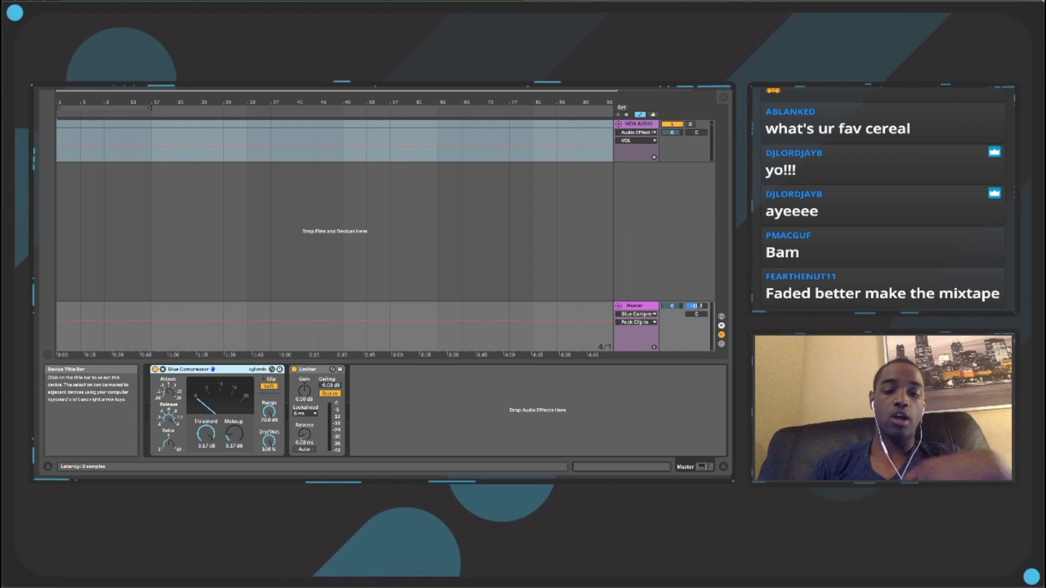
key("Right")
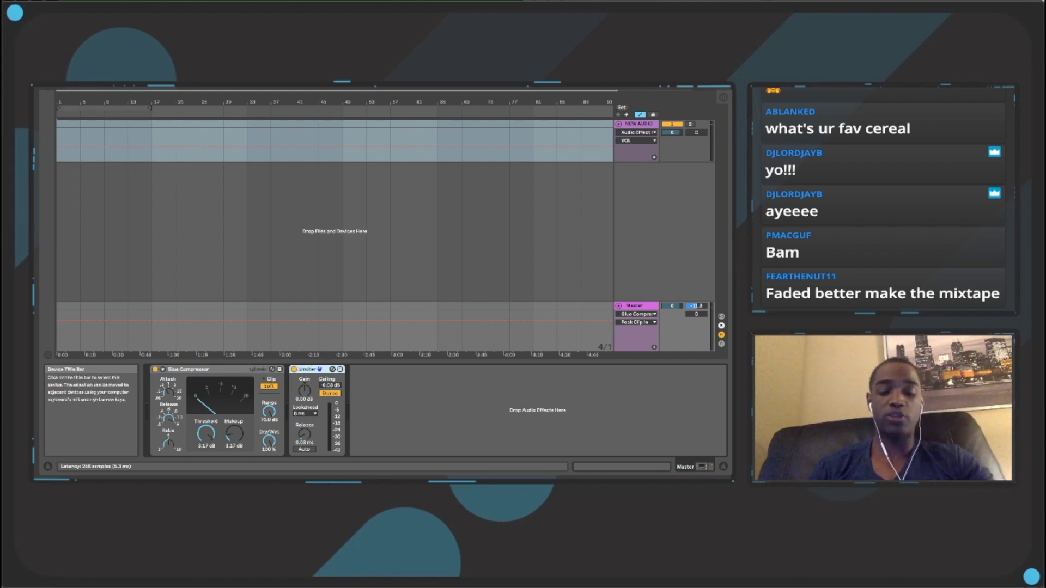
key("Left")
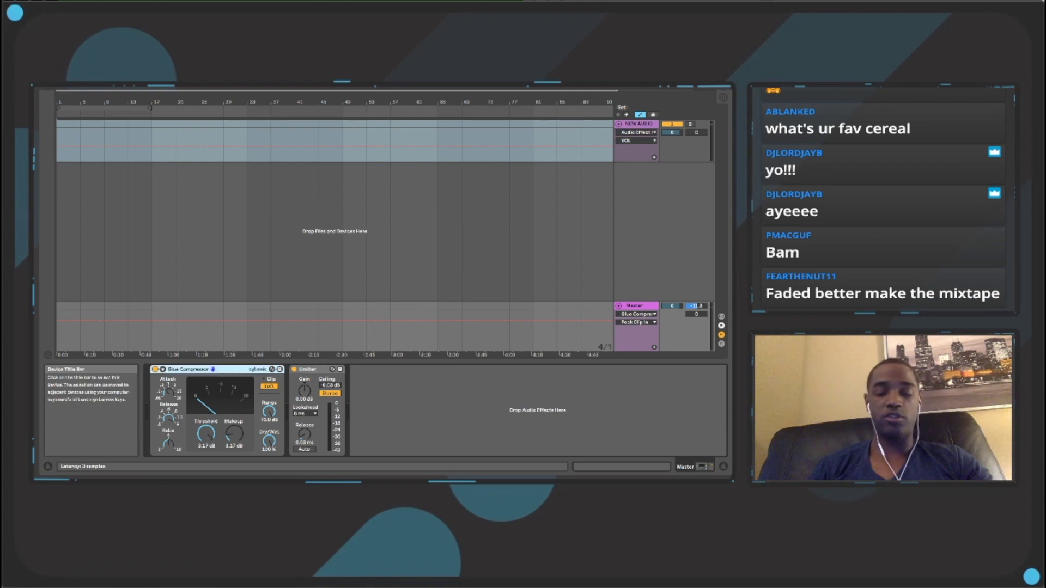
key("Right")
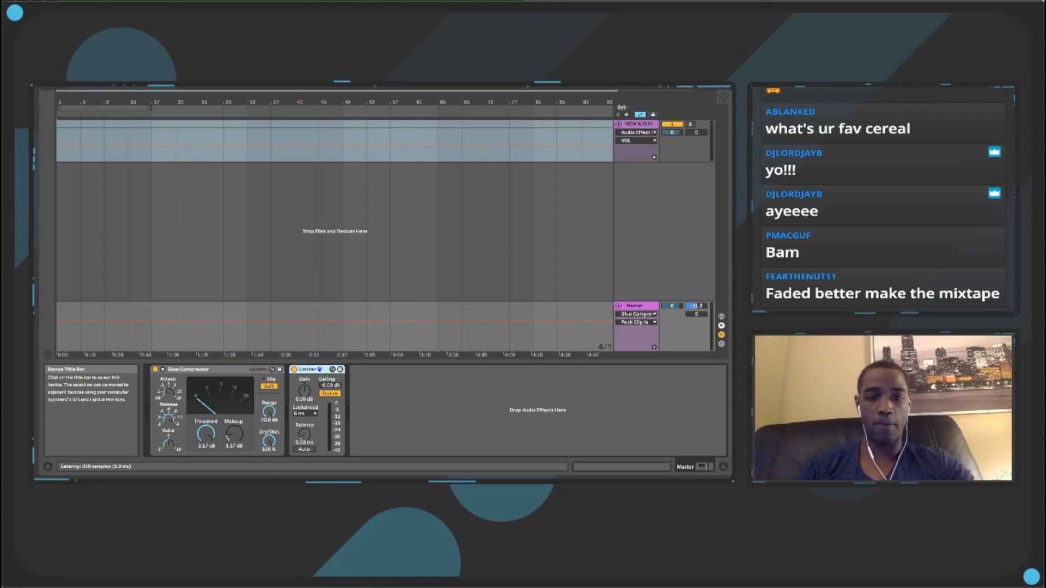
key("Left")
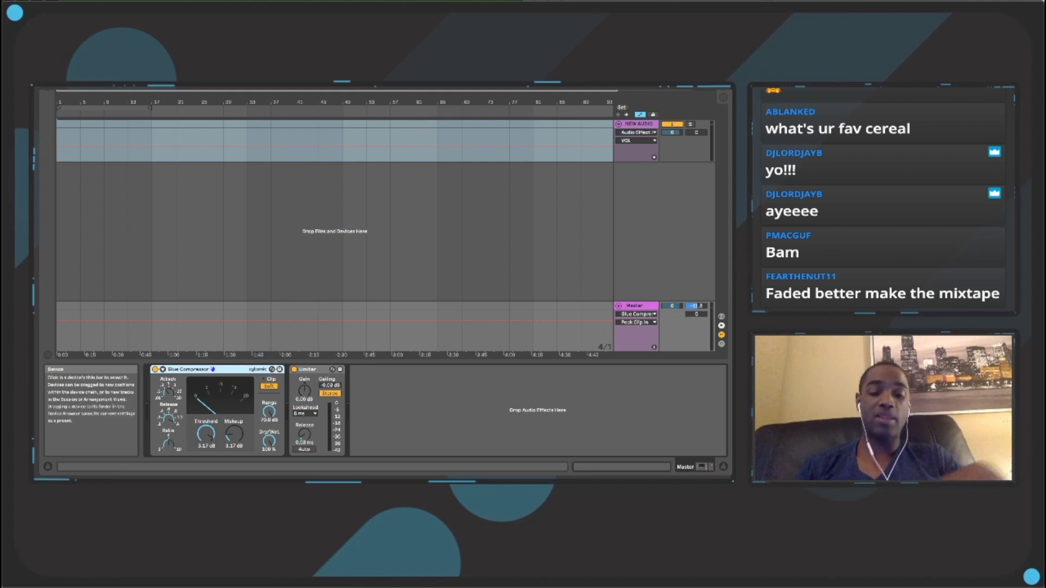
- Deactivate and reactivate the Blue Compressor and the Limiter on the Master track
left_click(155, 370)
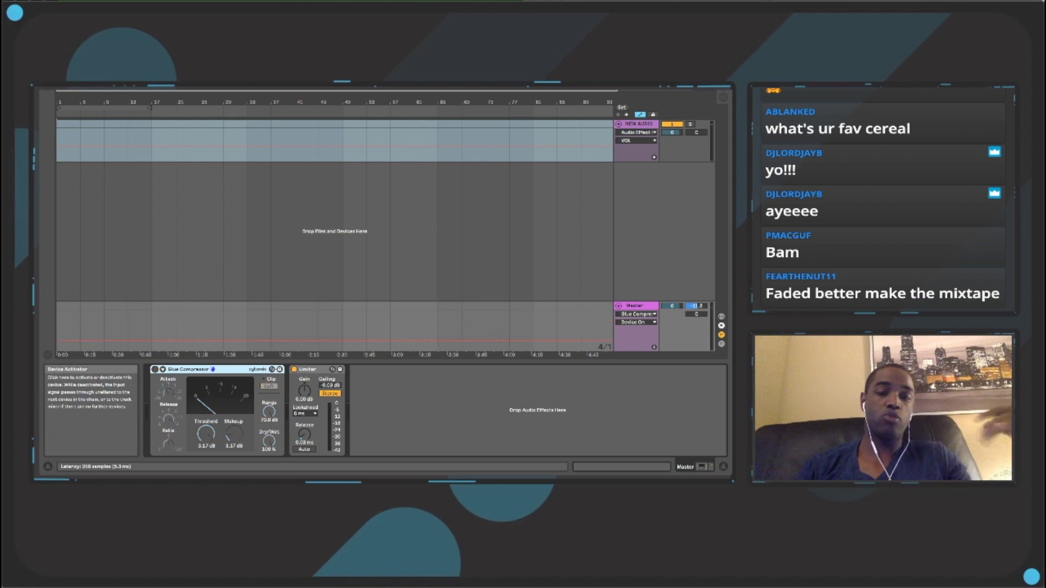
left_click(294, 369)
left_click(294, 370)
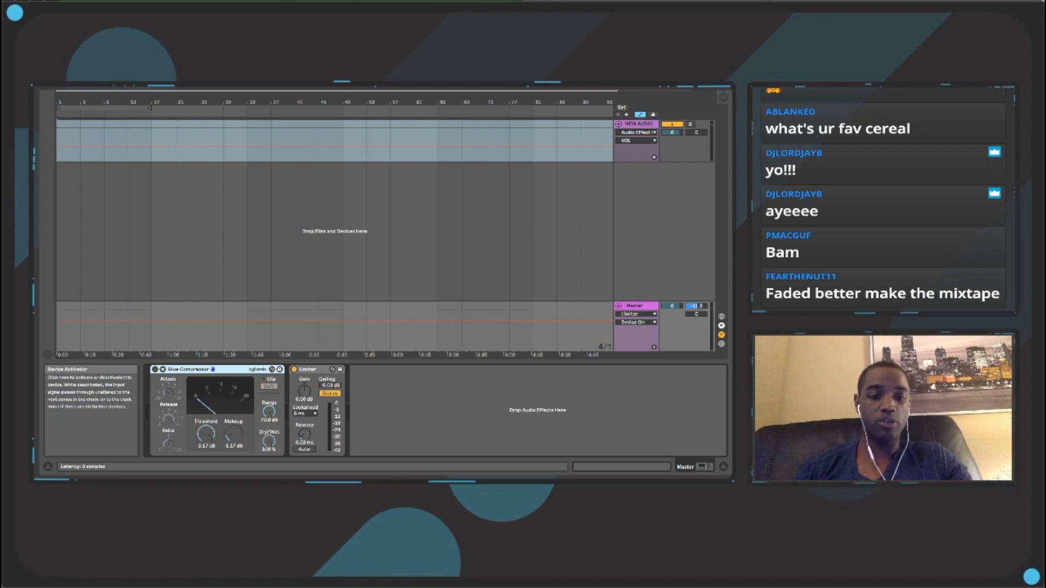
left_click(156, 370)
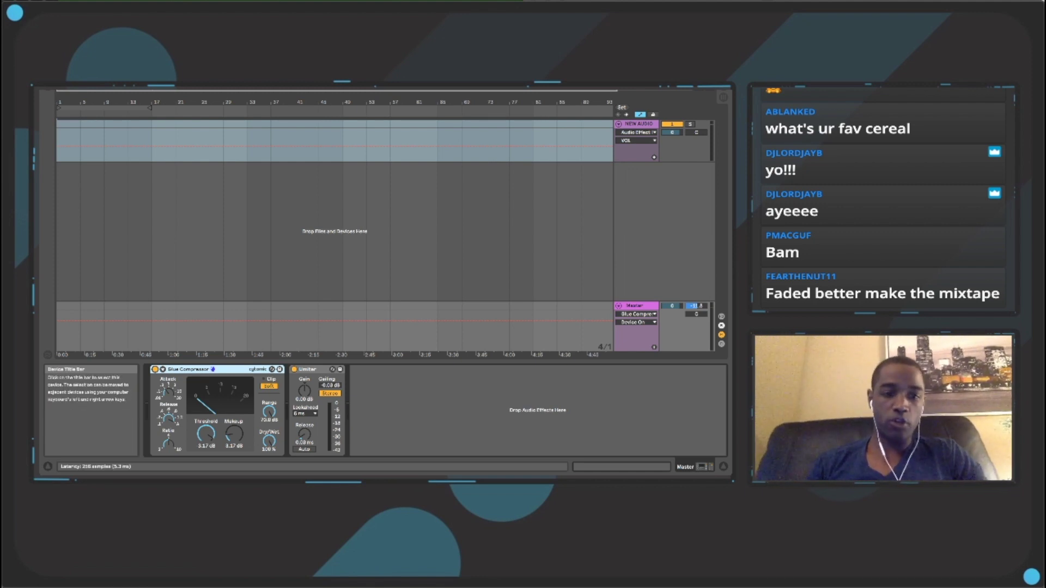
- Examine the settings of the two Utility devices in the NEW AUDIO track's Audio Effect Rack
left_click(639, 124)
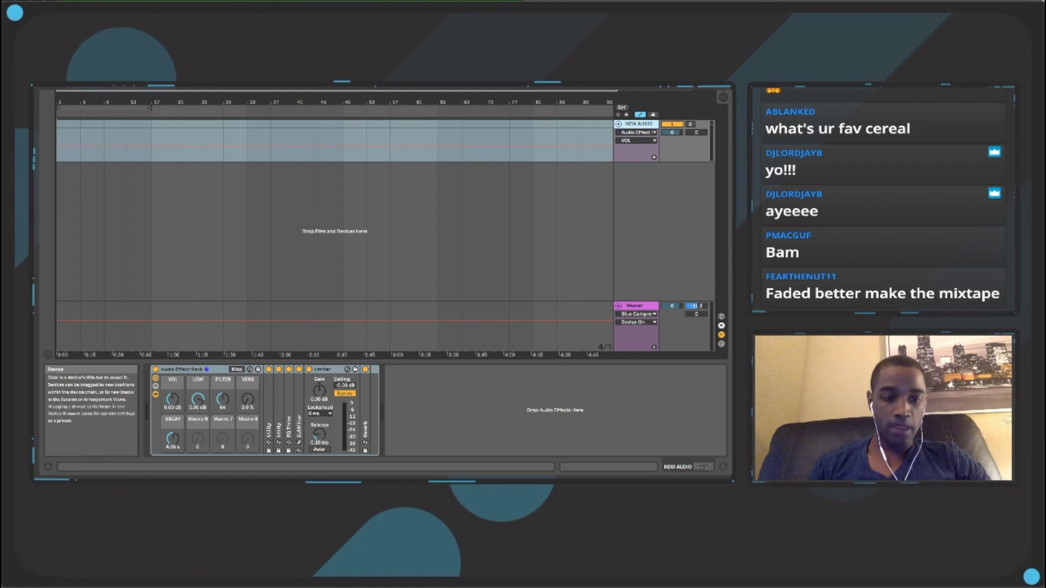
double_click(269, 414)
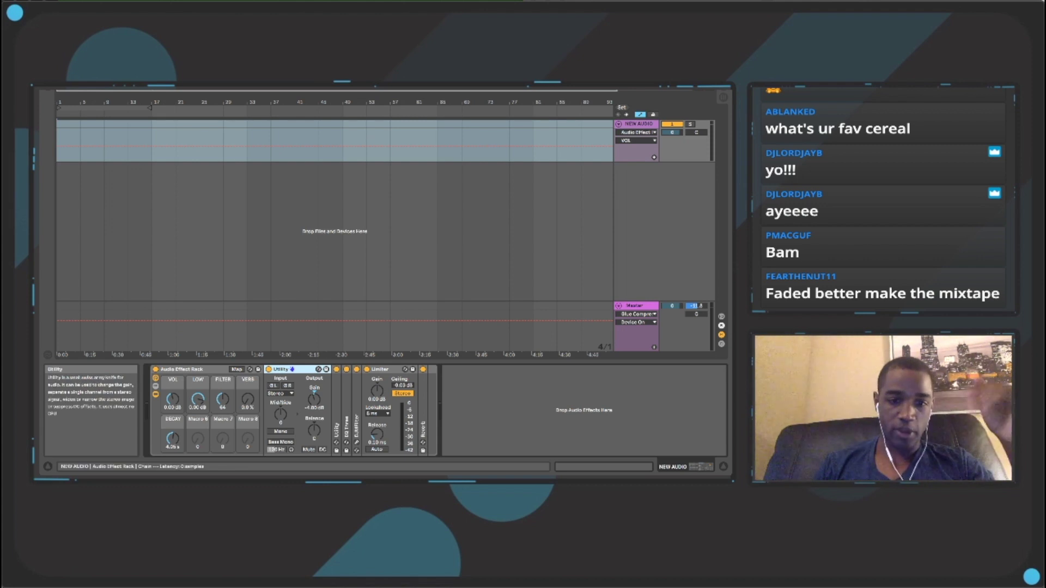
double_click(284, 370)
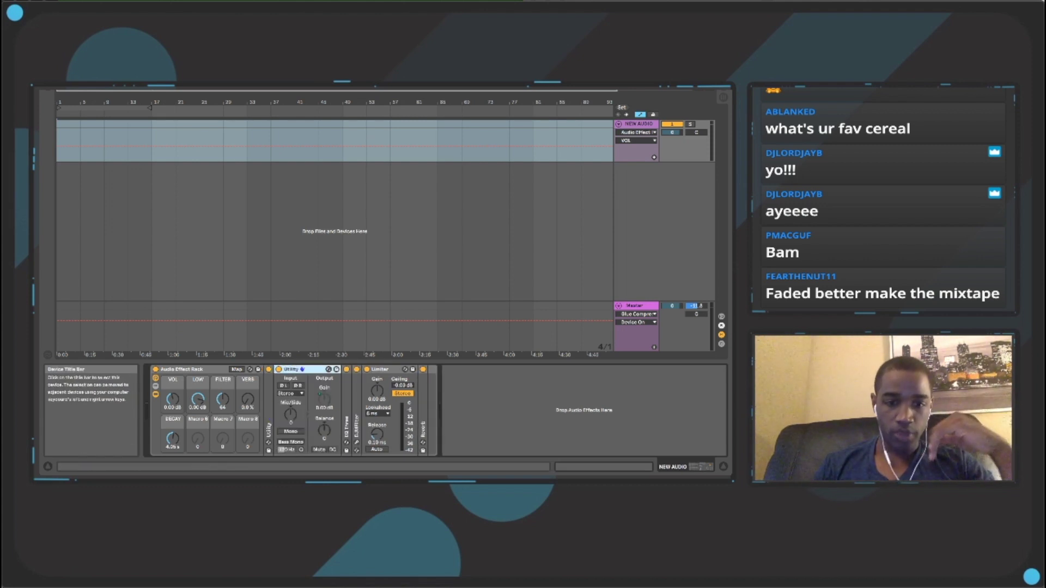
double_click(278, 370)
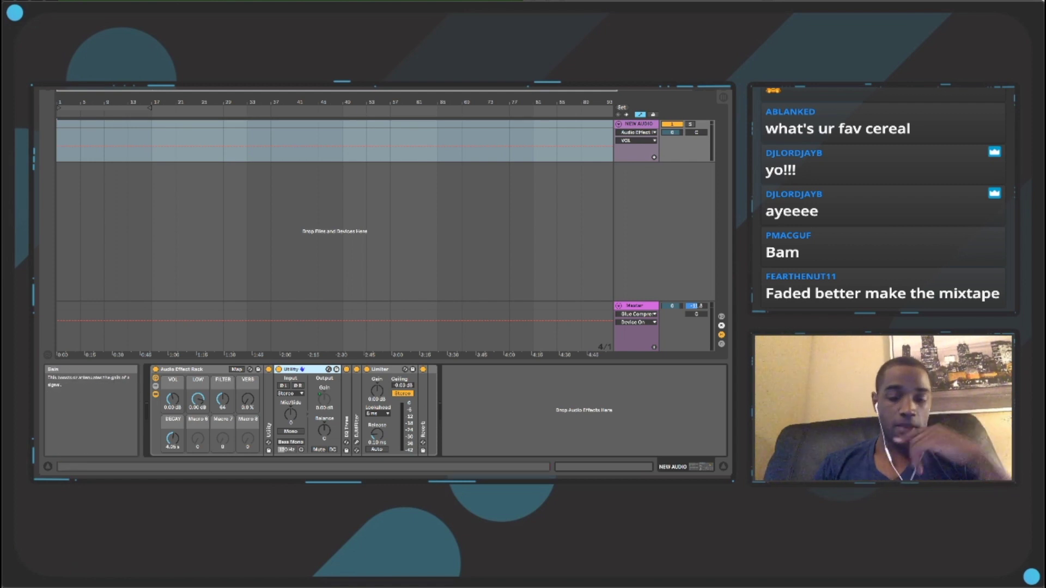
left_click(324, 400)
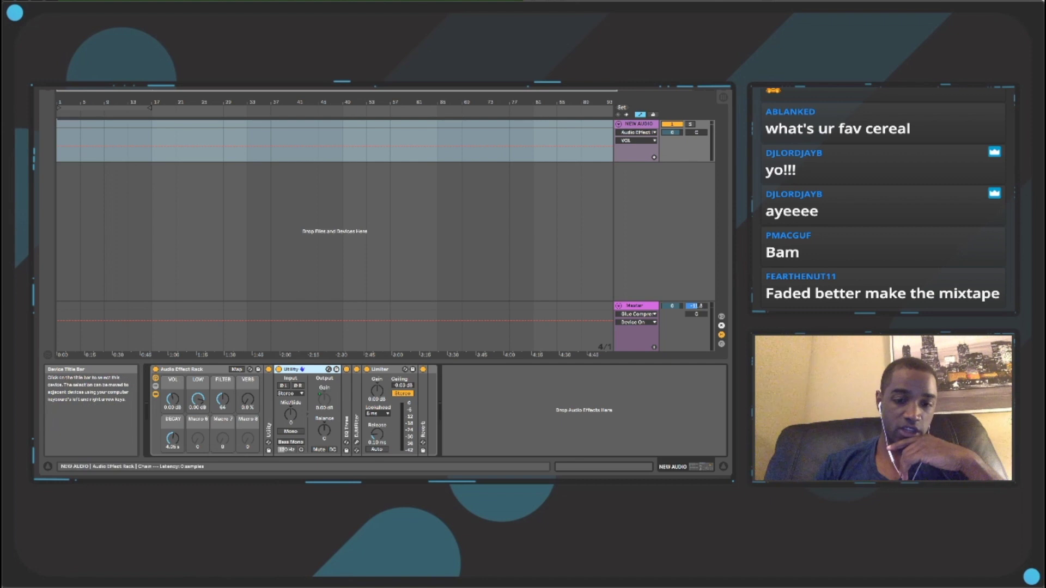
double_click(287, 369)
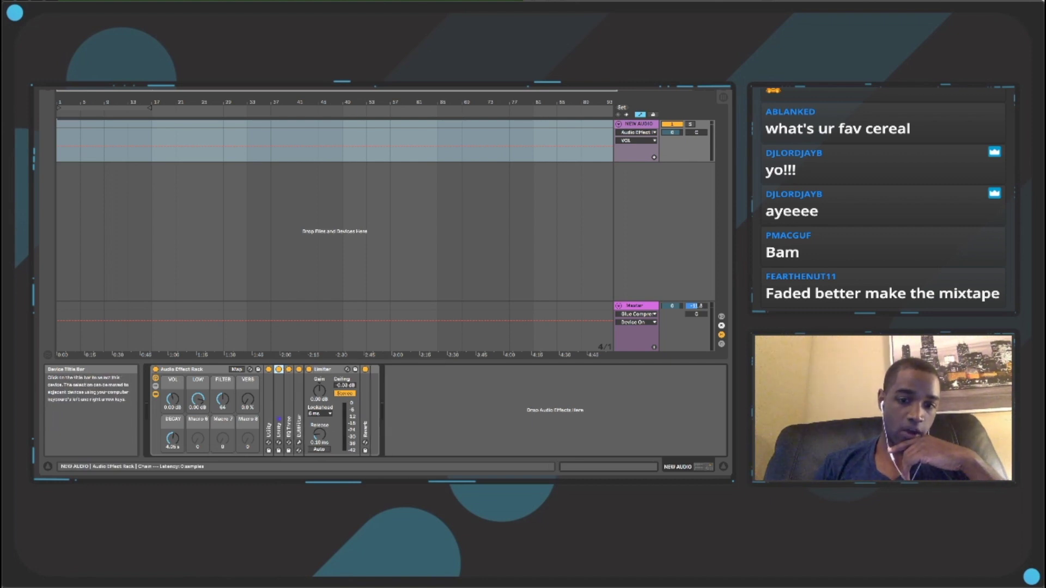
- Lower the VOL macro to -3.54 dB with the second Utility unfolded, and reset the macro to its default
double_click(279, 425)
mouse_move(172, 399)
left_mouse_down()
mouse_move(172, 419)
mouse_move(173, 381)
mouse_move(172, 398)
left_mouse_up()
left_click(324, 399)
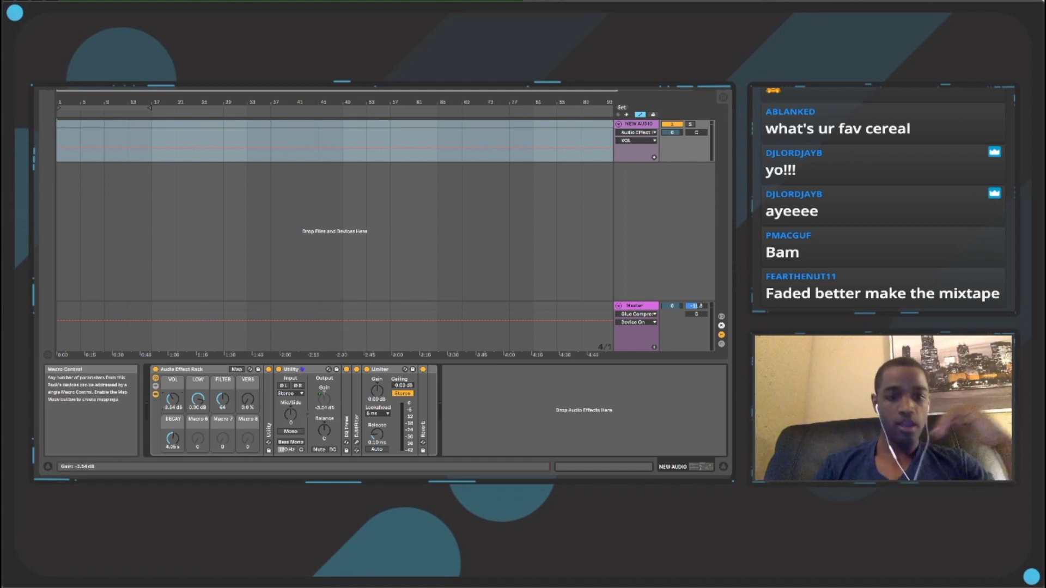
key("Delete")
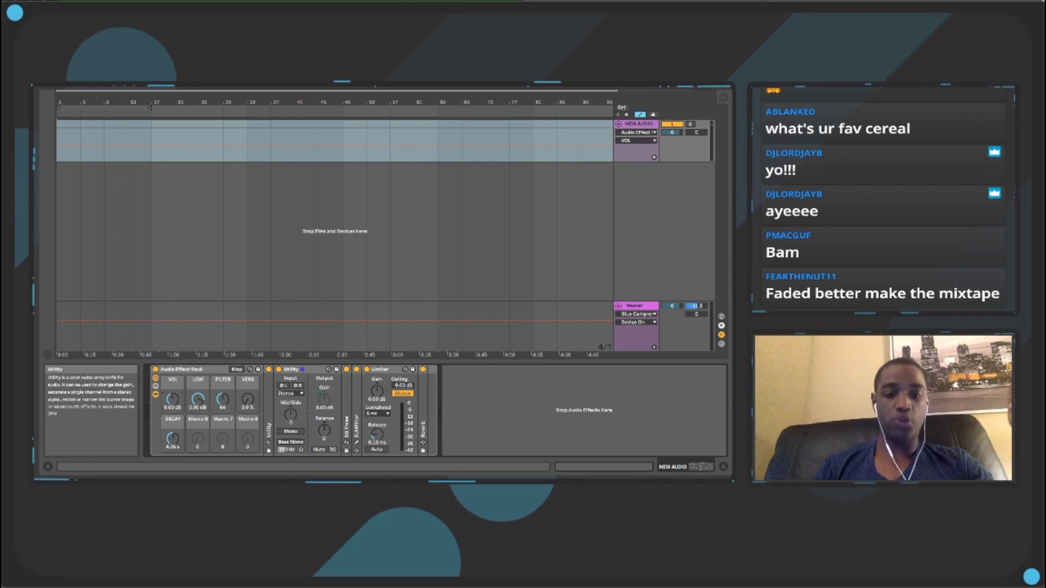
double_click(282, 369)
- View the EQ Three device, lower its LOW macro to -21.3 dB, and reset the macro to its default
double_click(289, 425)
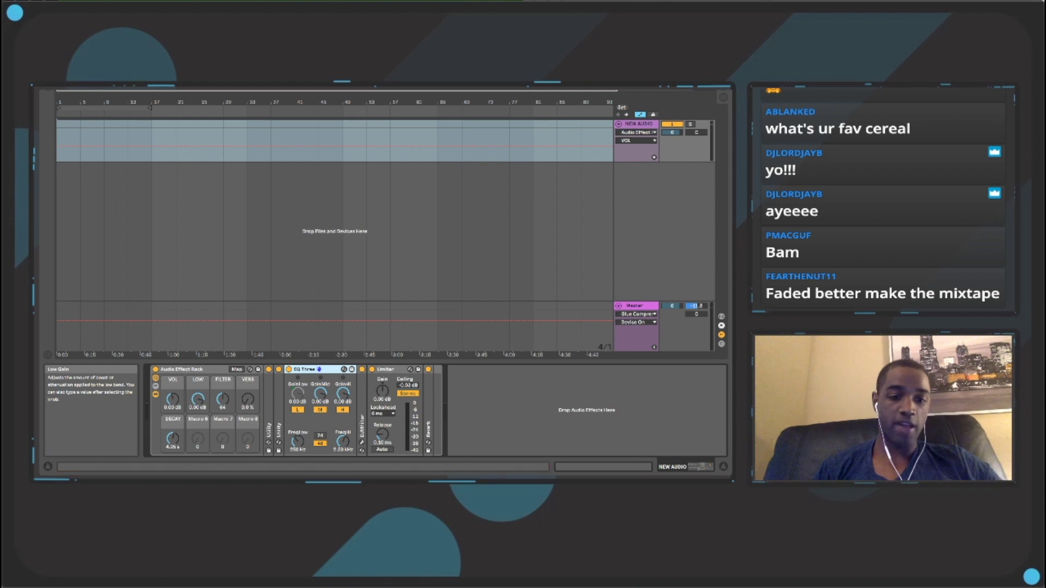
double_click(306, 370)
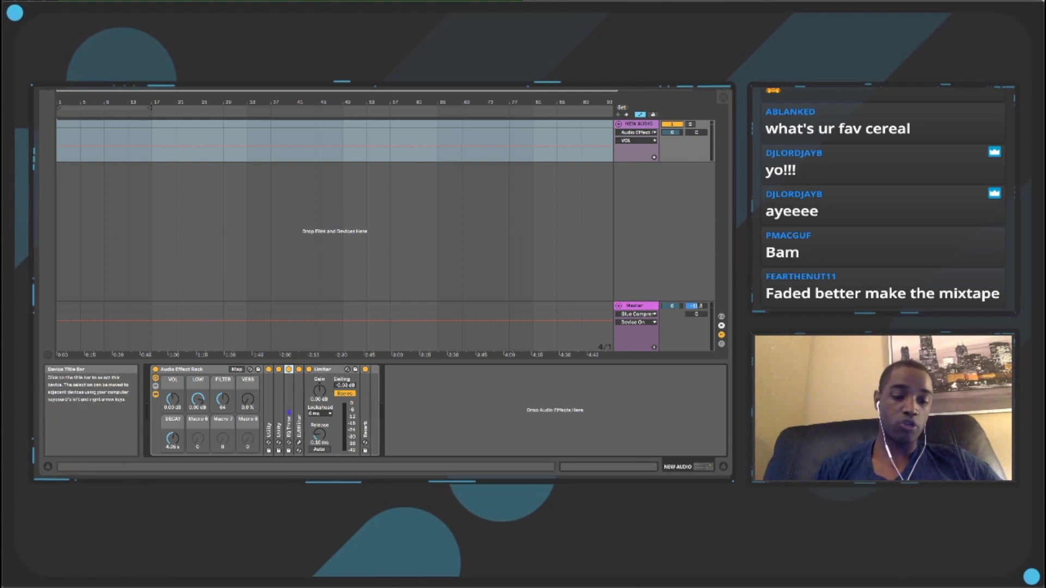
left_click_drag(198, 400, 198, 422)
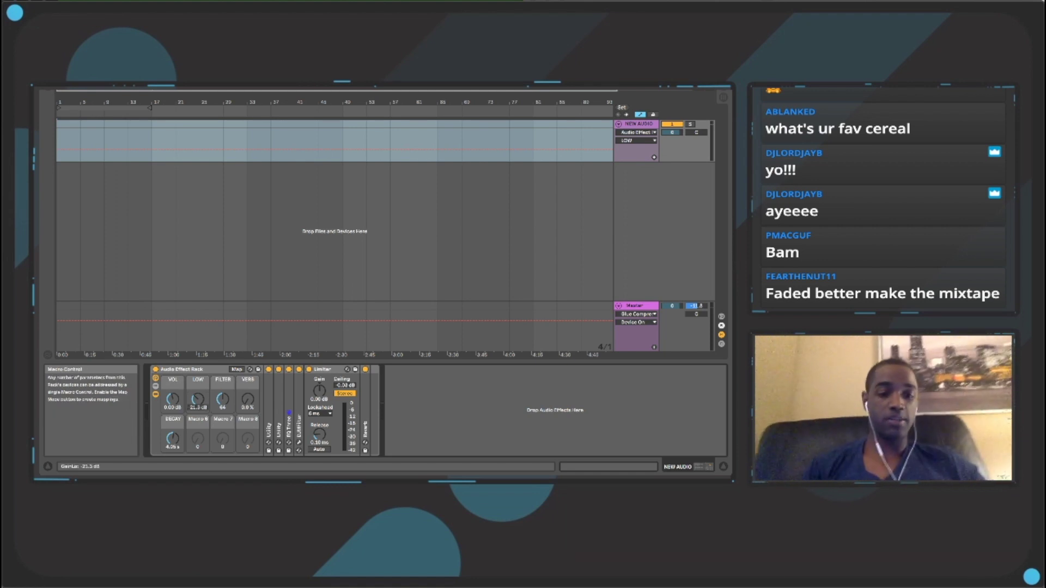
key("Delete")
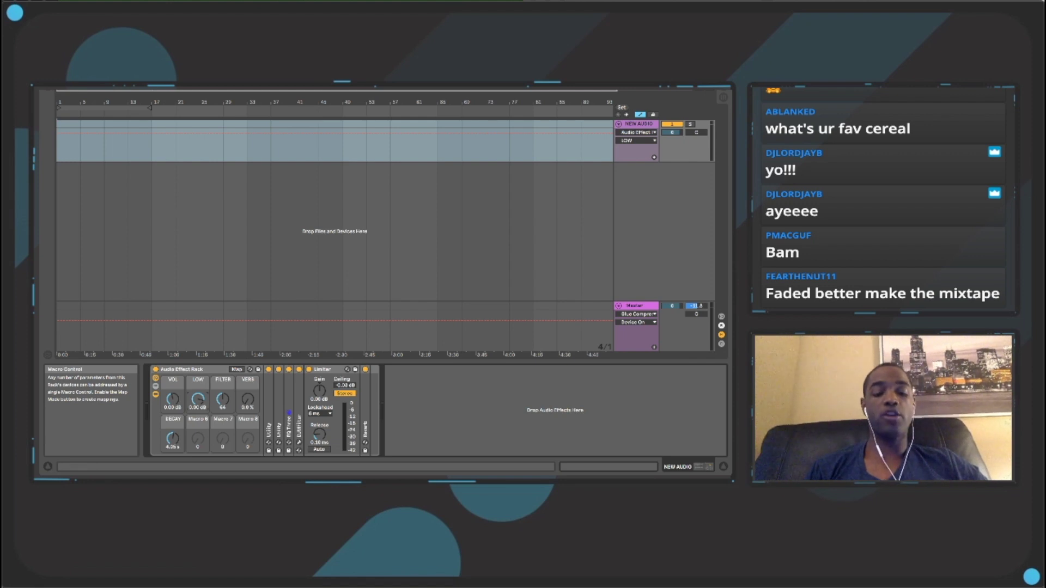
- Sweep the FILTER macro down and back up to 65 with the DJMFilter device unfolded
double_click(298, 428)
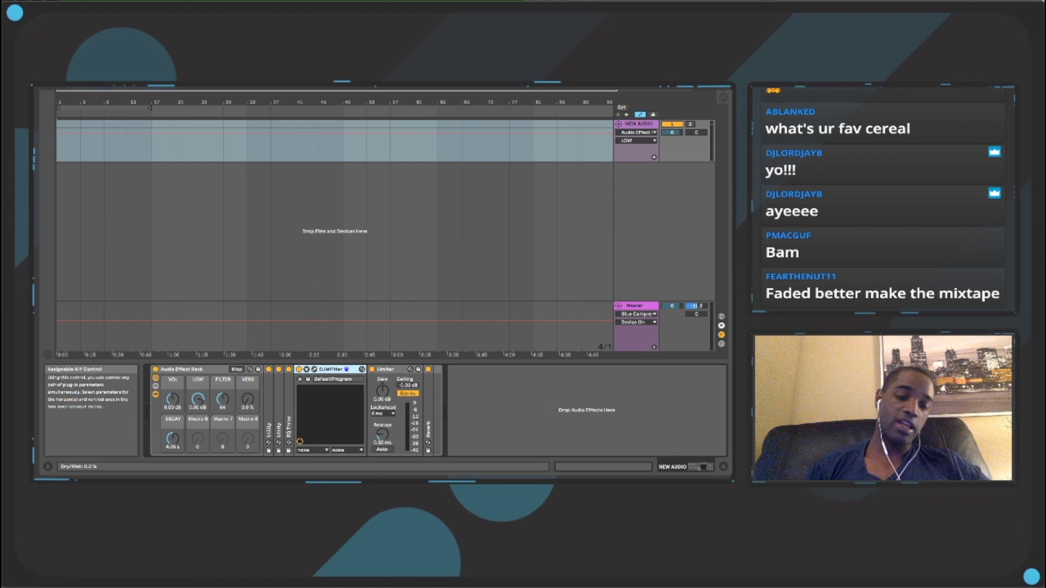
left_click_drag(223, 399, 223, 436)
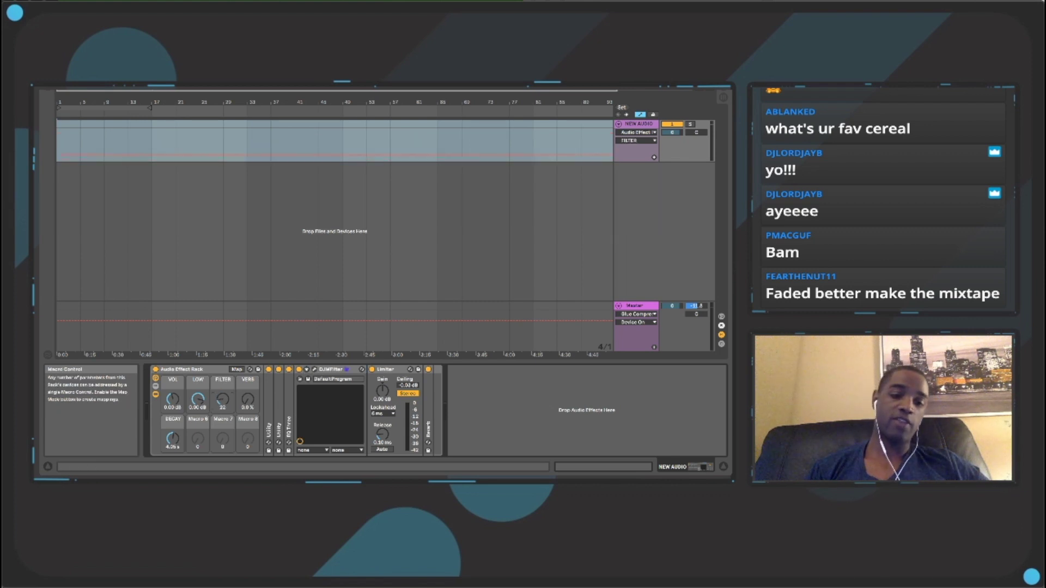
left_click_drag(223, 399, 223, 364)
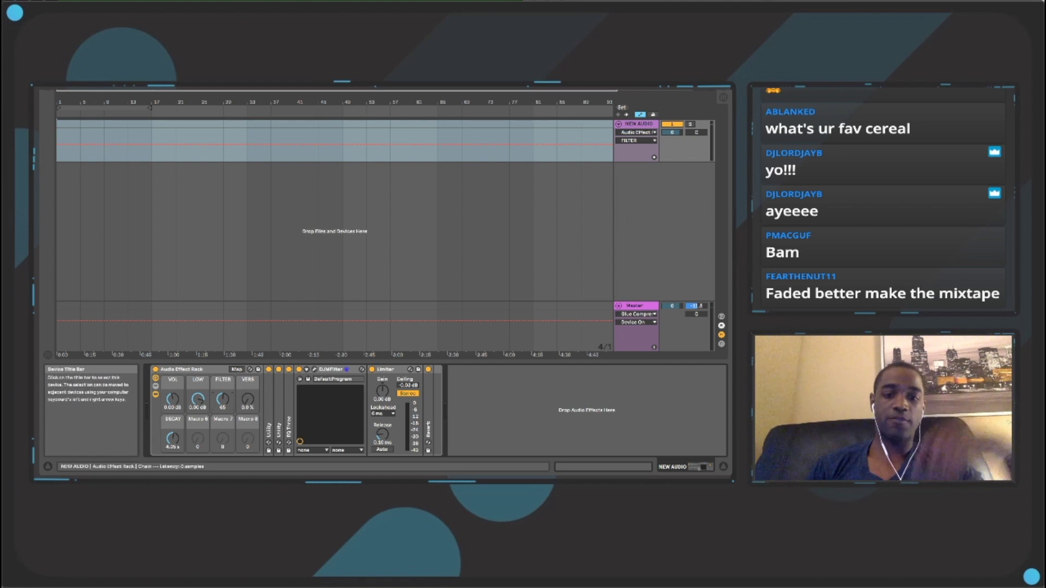
double_click(329, 370)
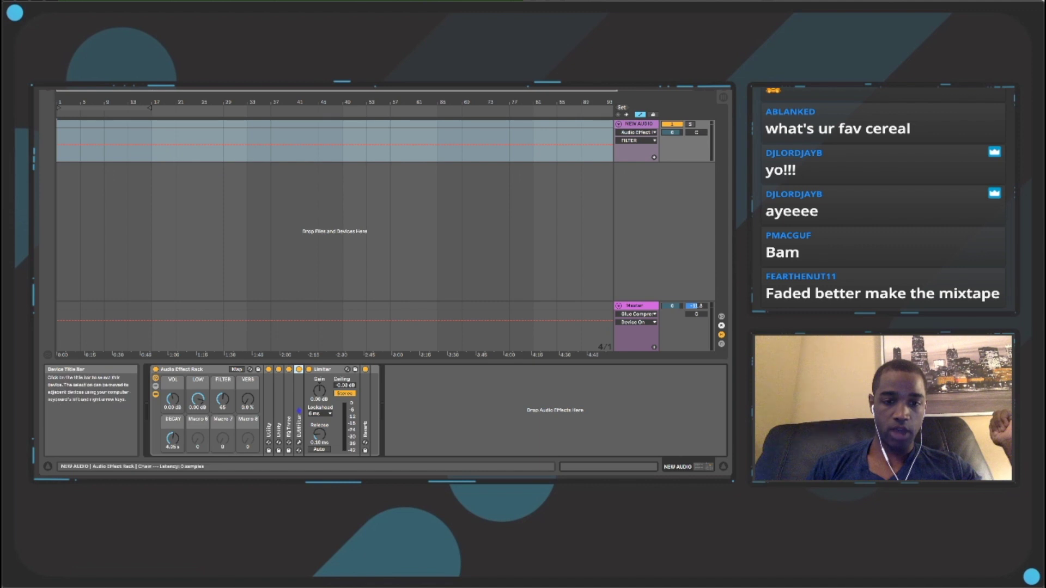
- Examine the rack's EQ Three, Limiter and Reverb devices, including the Reverb's Decay Time
double_click(289, 414)
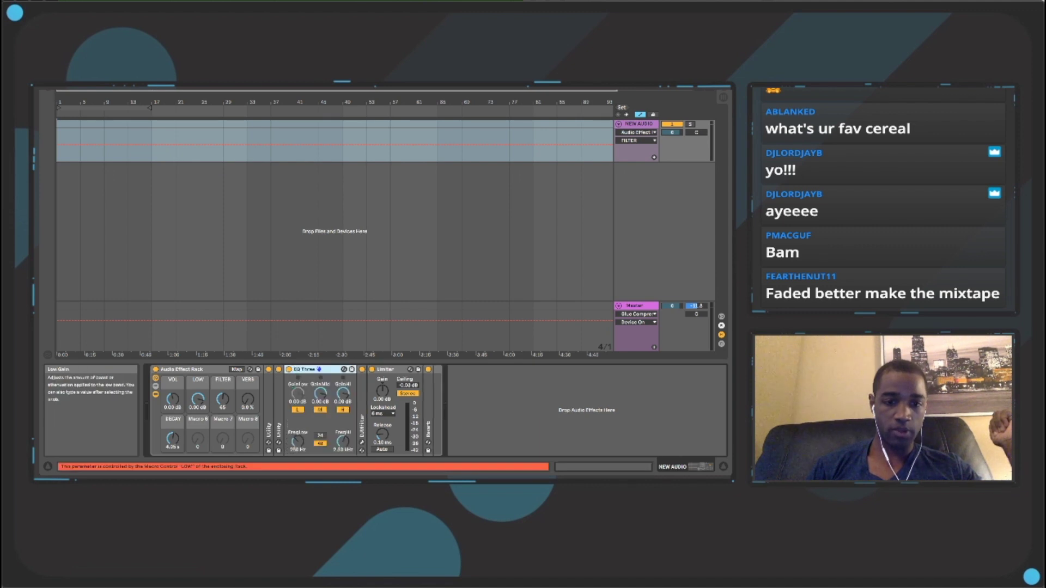
double_click(306, 369)
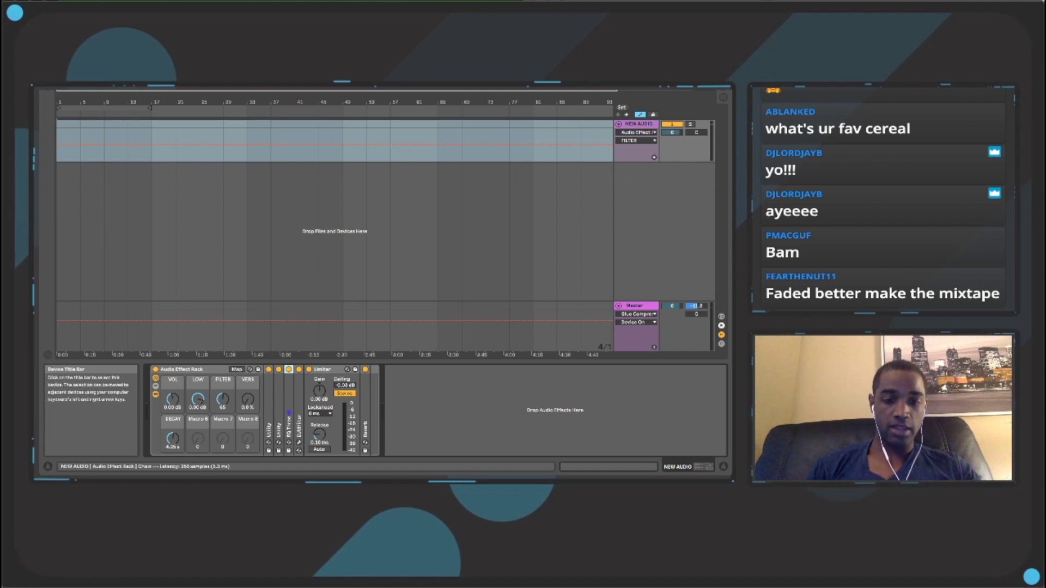
left_click(335, 370)
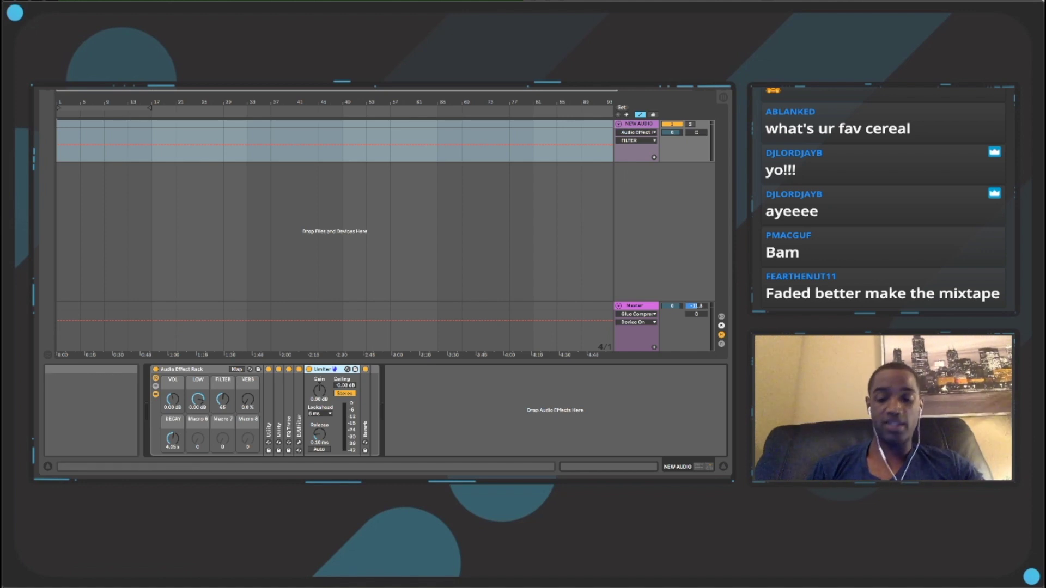
double_click(365, 402)
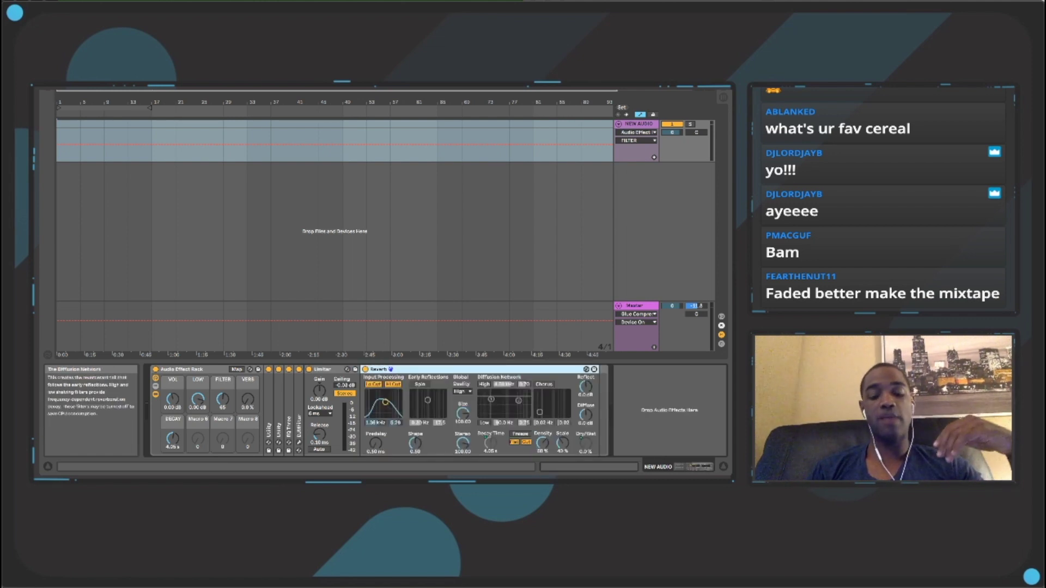
left_click(491, 443)
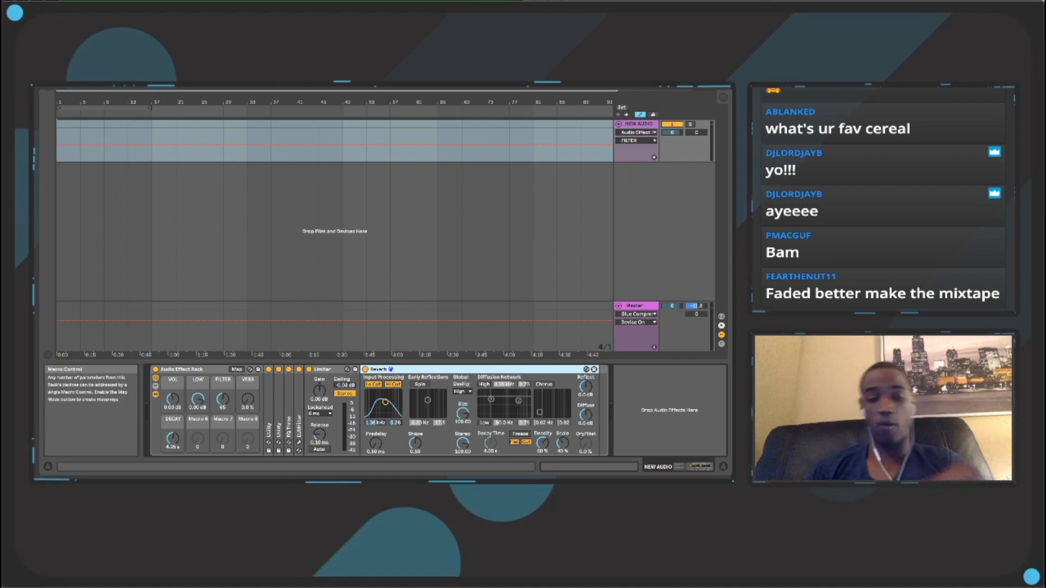
- Select the VERB macro and unfold the rack's Utility, EQ Three, DJMFilter and Reverb devices to examine the full effect chain
left_click(248, 399)
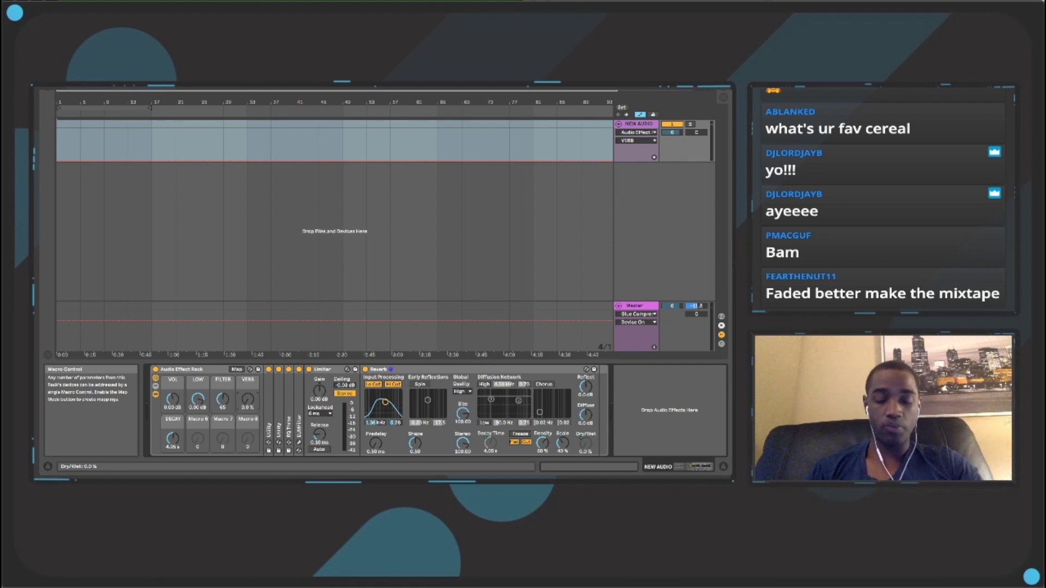
double_click(381, 369)
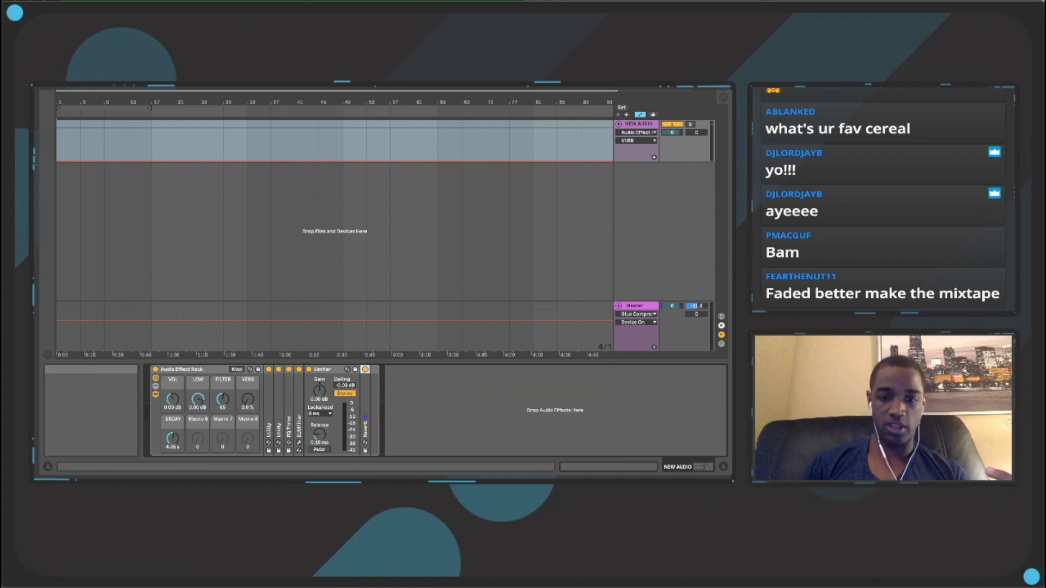
double_click(268, 414)
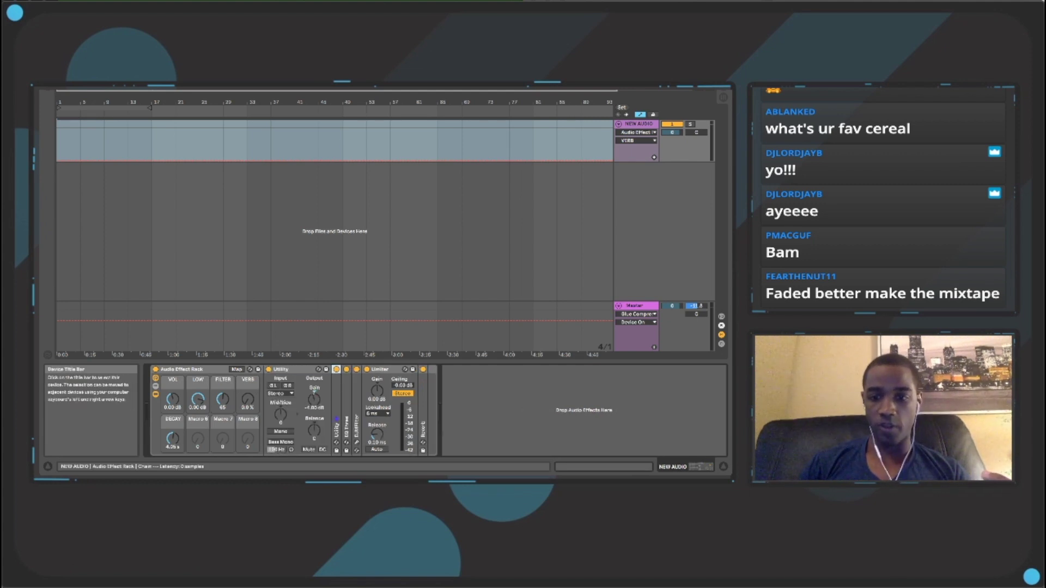
double_click(336, 414)
double_click(404, 414)
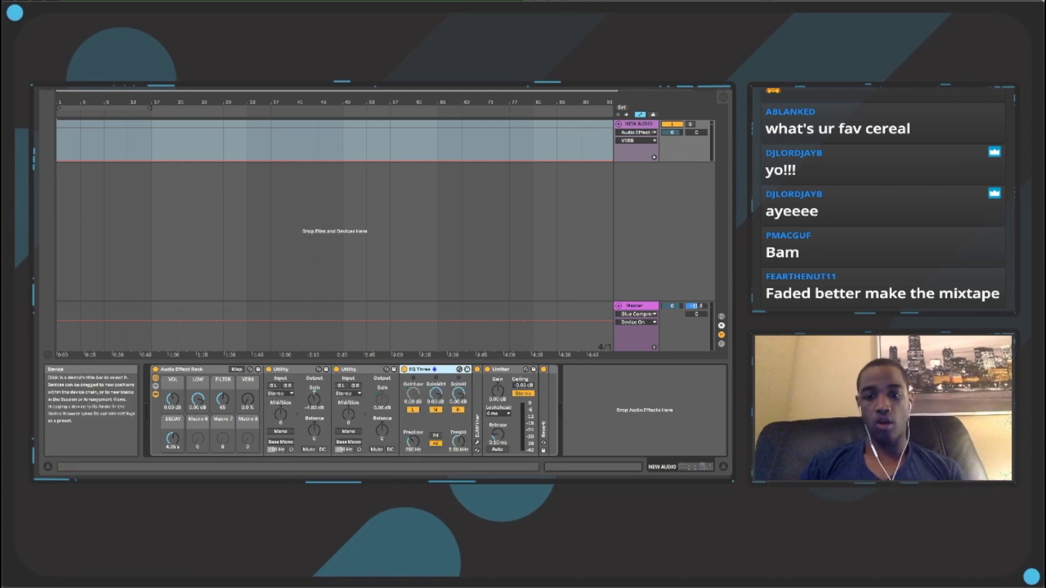
double_click(477, 415)
double_click(606, 414)
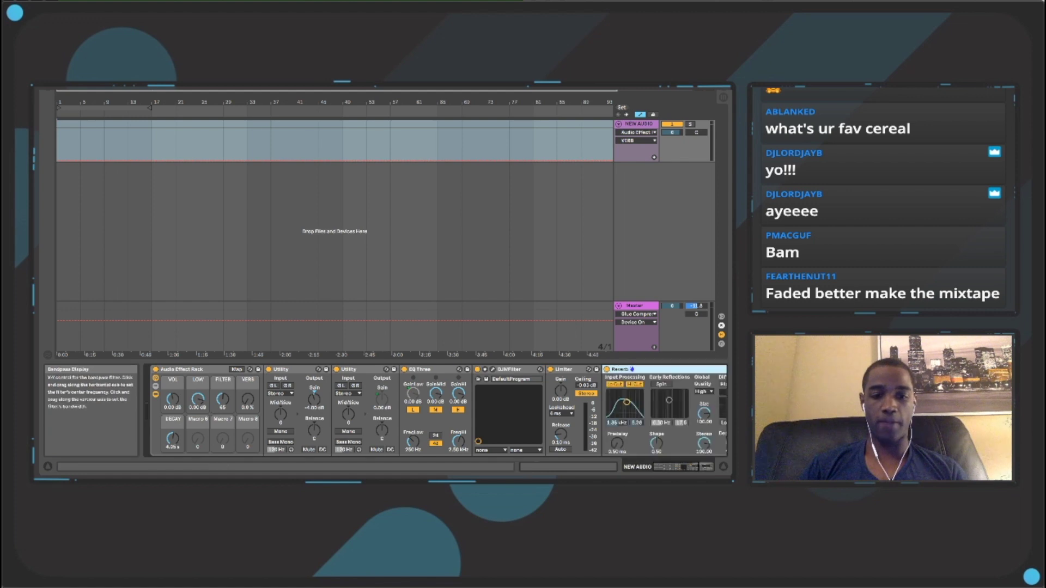
scroll(436, 410, "right", 5)
scroll(436, 410, "left", 5)
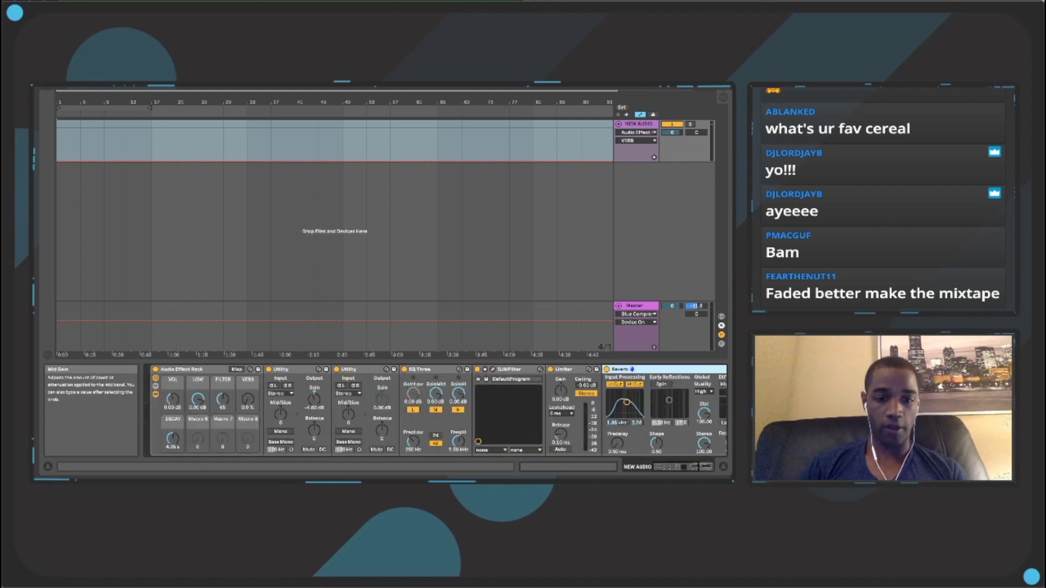
- Fold every device in the NEW AUDIO track's Audio Effect Rack, from the first Utility through to the Reverb
double_click(281, 369)
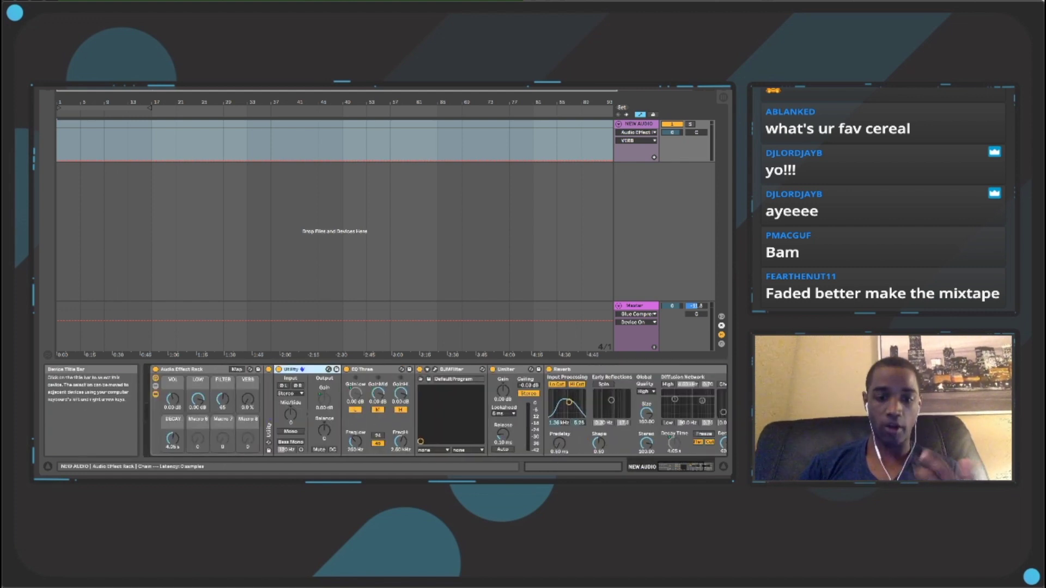
double_click(280, 369)
double_click(322, 369)
double_click(321, 370)
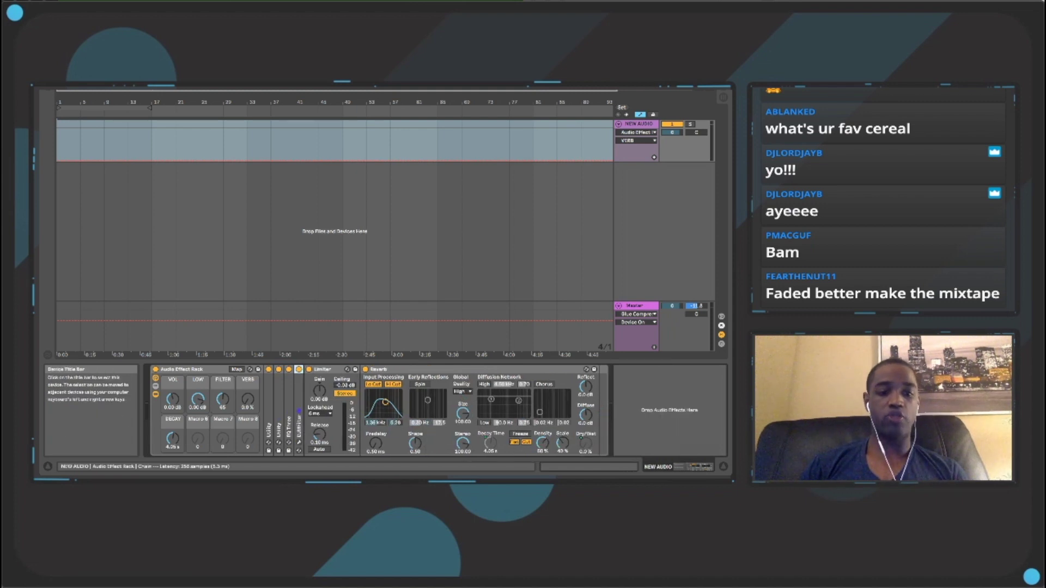
double_click(321, 369)
double_click(327, 370)
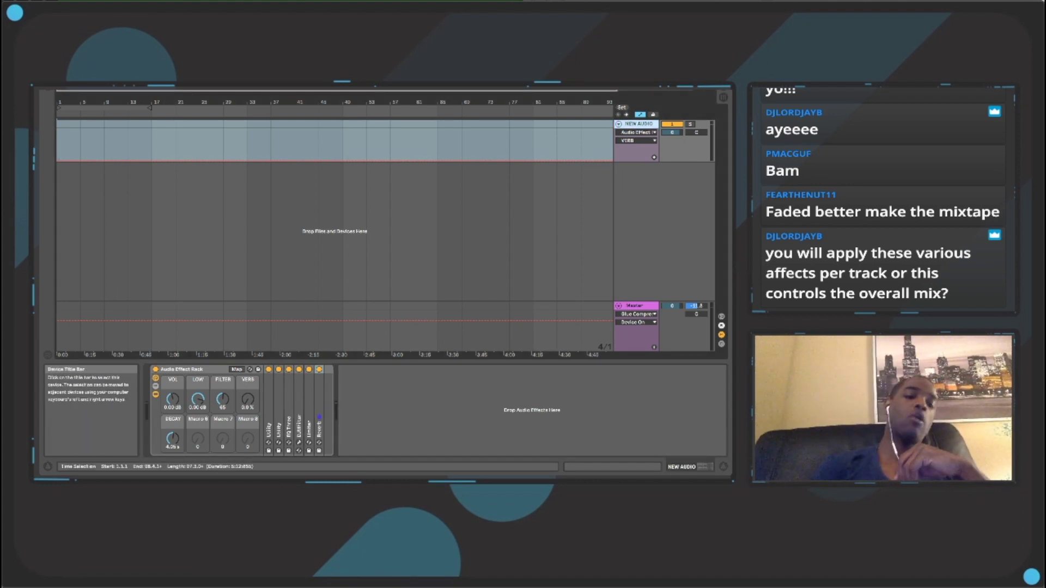
- View the Master track's Glue Compressor and Limiter for comparison with the per-track effects
left_click(635, 305)
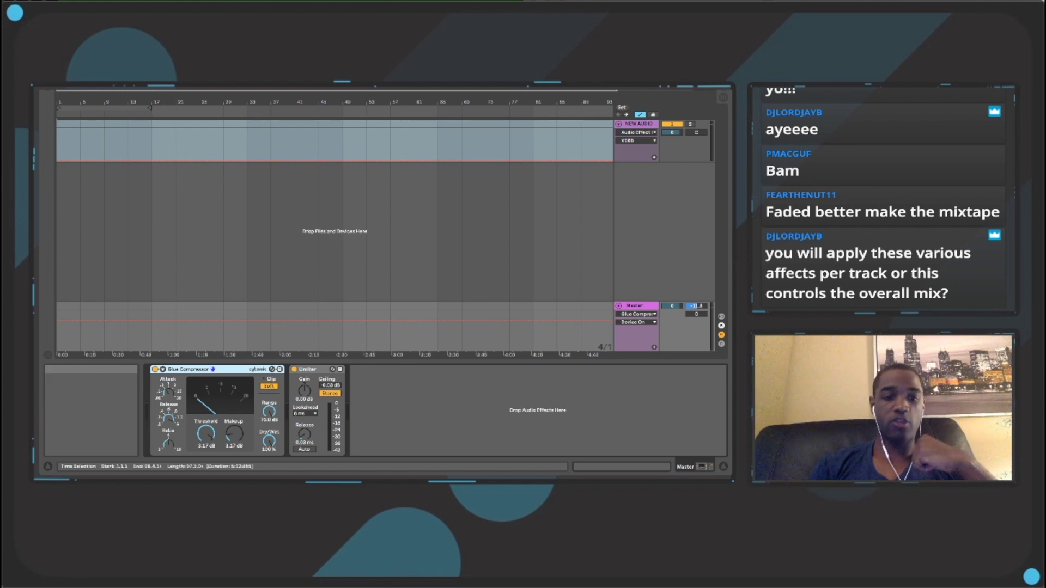
left_click(634, 306)
left_click(635, 306)
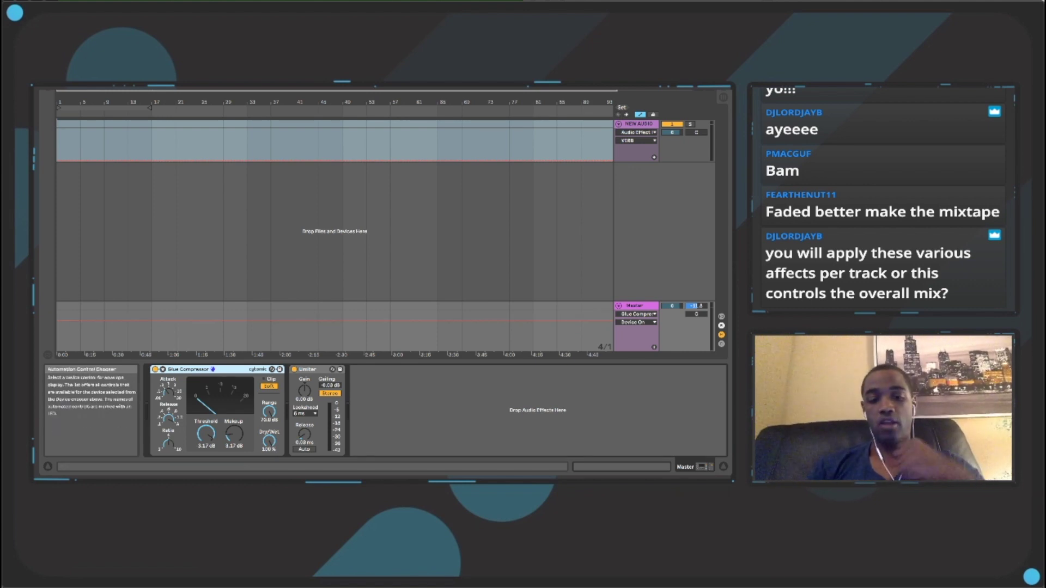
double_click(638, 124)
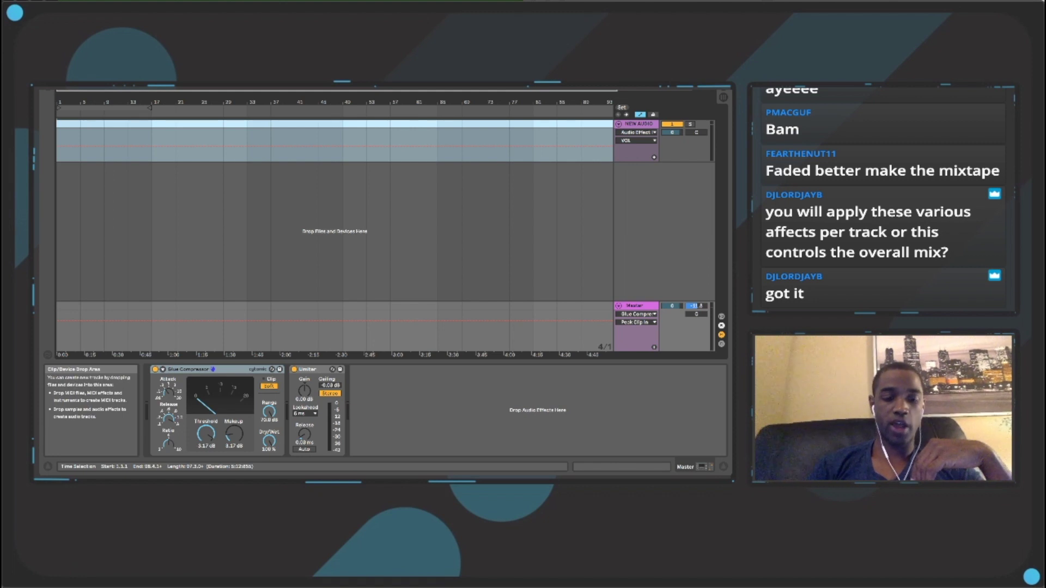
- Duplicate the NEW AUDIO track with its Audio Effect Rack five times and select the first track
left_click(639, 123)
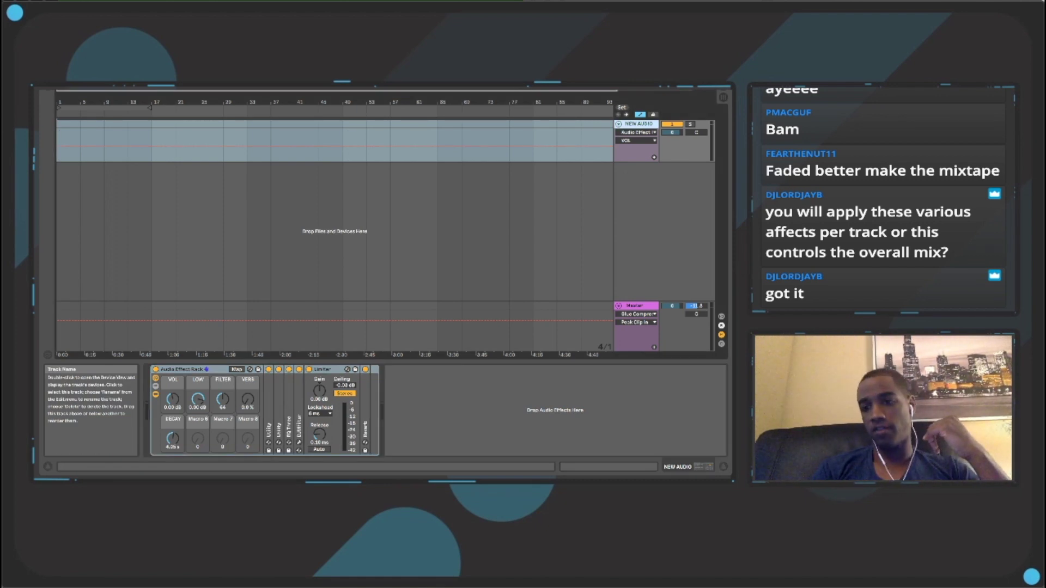
key("ctrl+d")
key("ctrl+d")
key("ctrl+d")
key("ctrl+d")
key("ctrl+d")
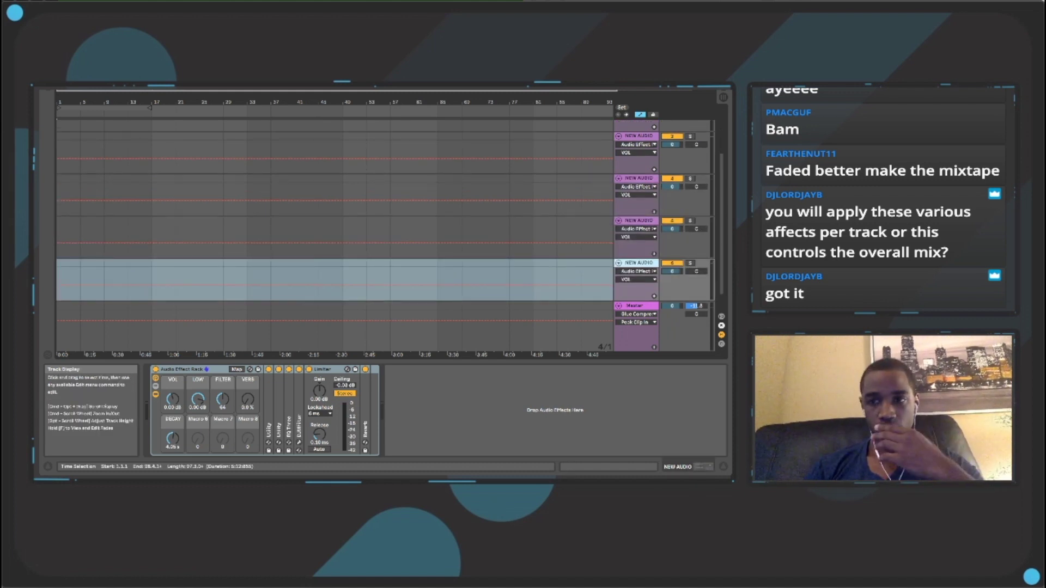
scroll(523, 245, "down", 1)
scroll(523, 222, "up", 2)
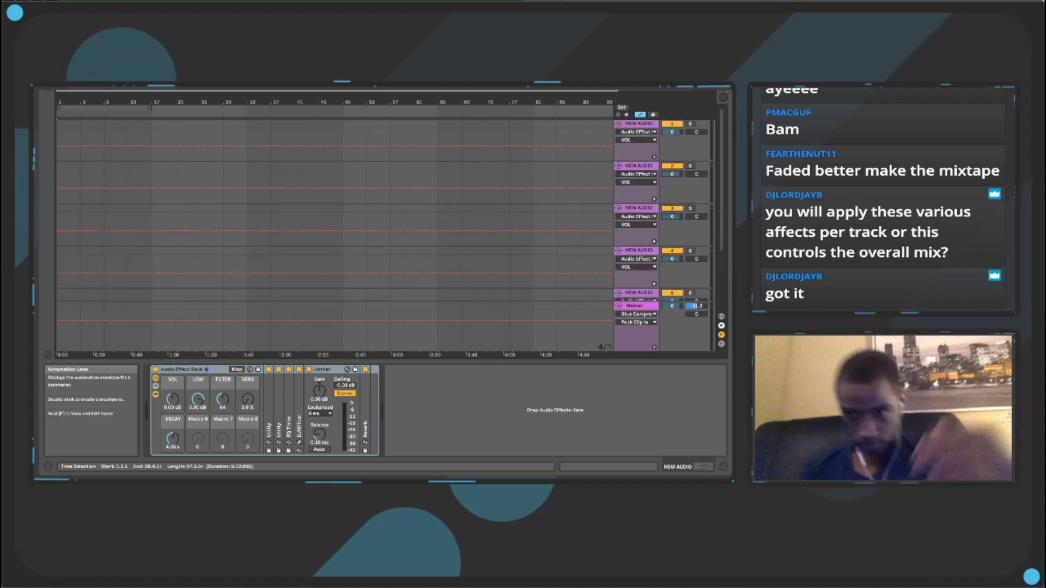
left_click(638, 123)
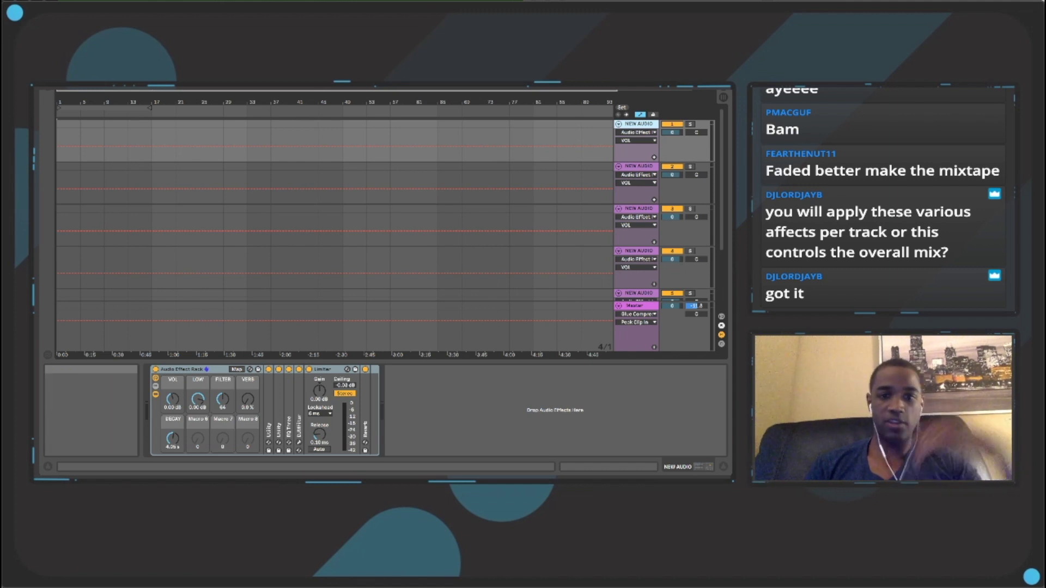
- Create a new Live Set and select its 1 Audio track
key("super+n")
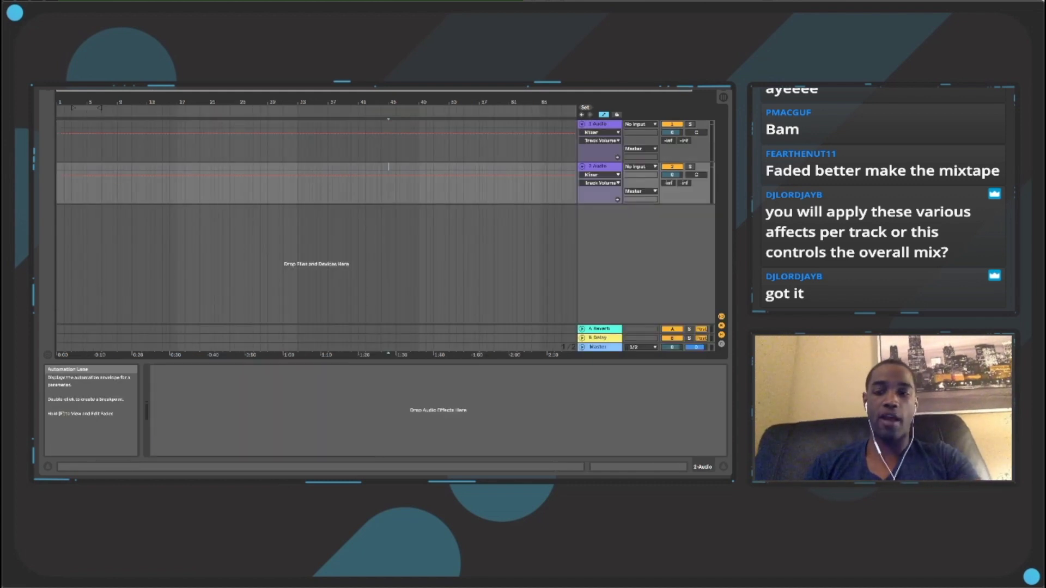
left_click(600, 123)
left_click(388, 262)
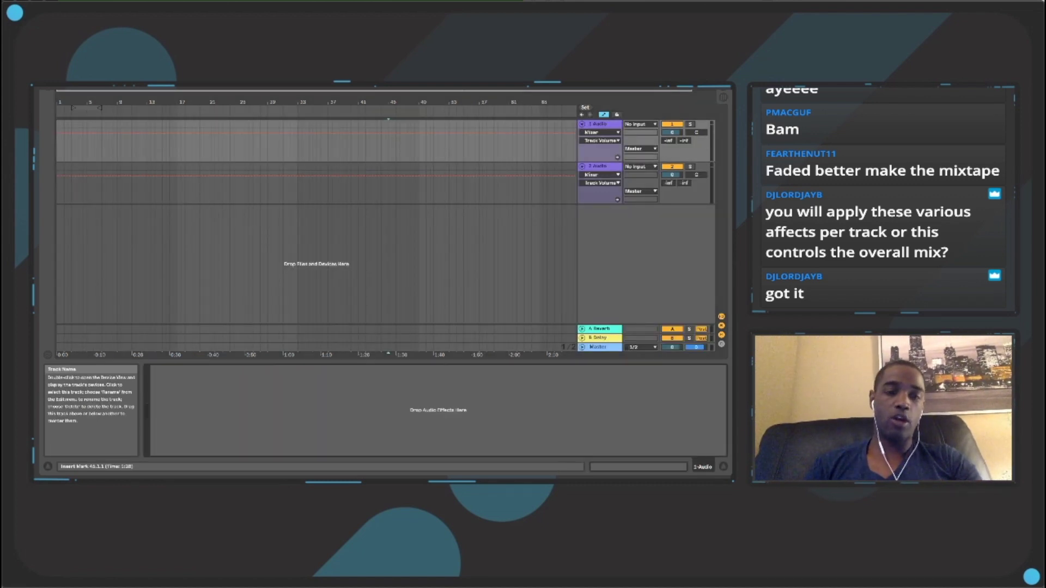
left_click(600, 166)
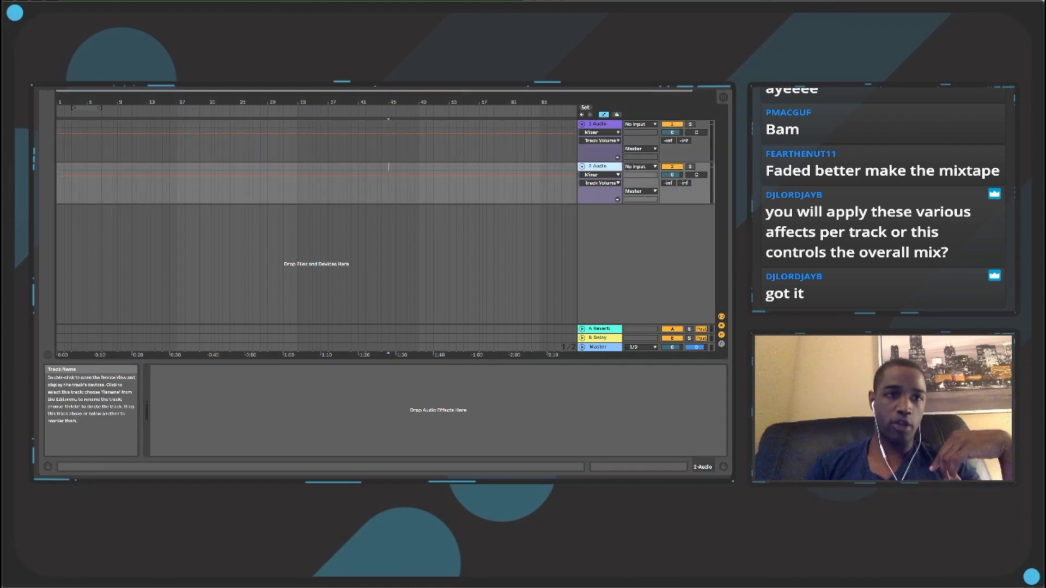
left_click(599, 123)
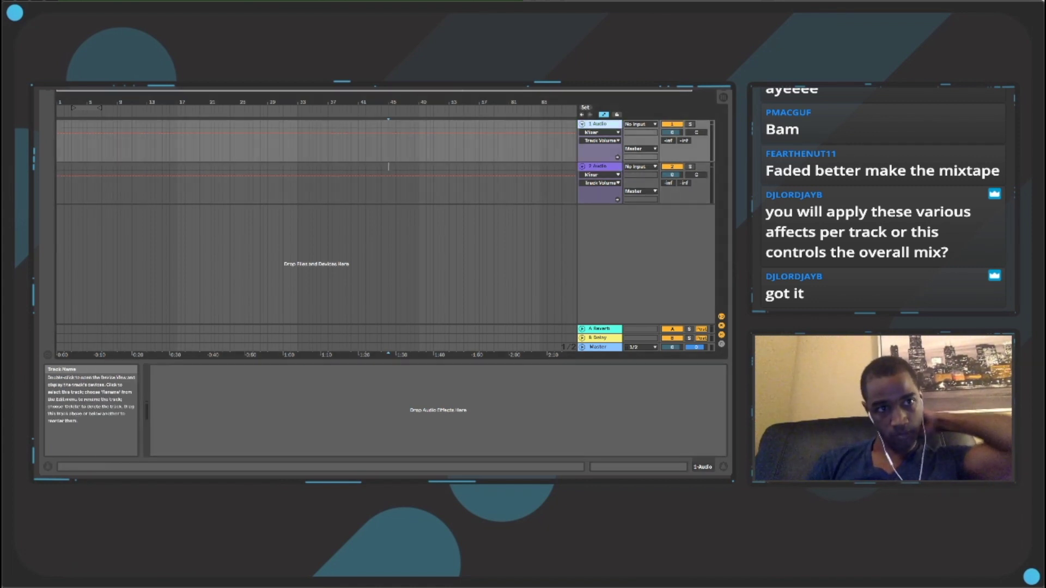
- Add an Audio Effect Rack to the 1 Audio track and place a Utility device inside it
left_click(48, 355)
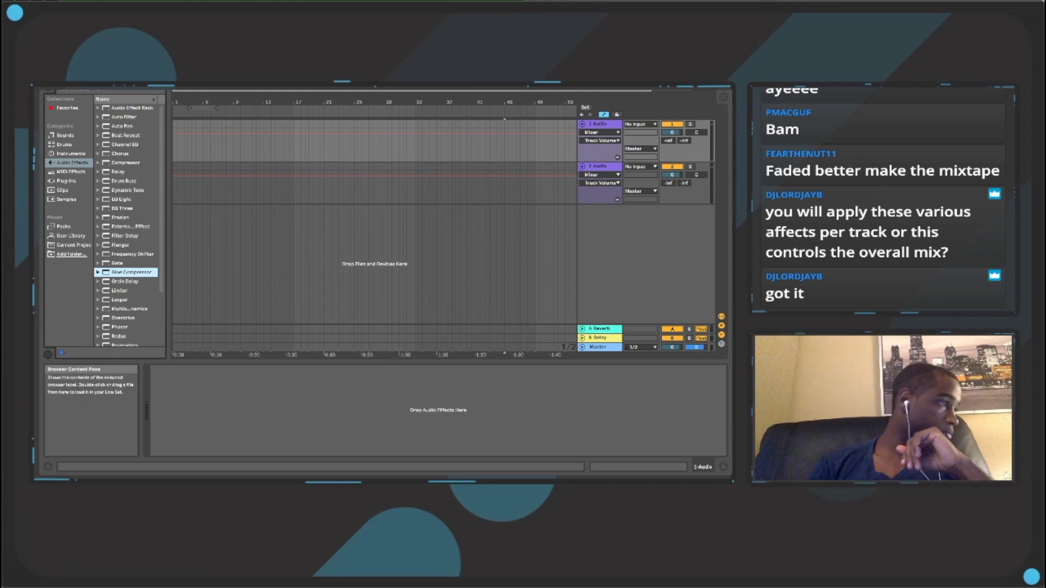
left_click_drag(132, 108, 184, 410)
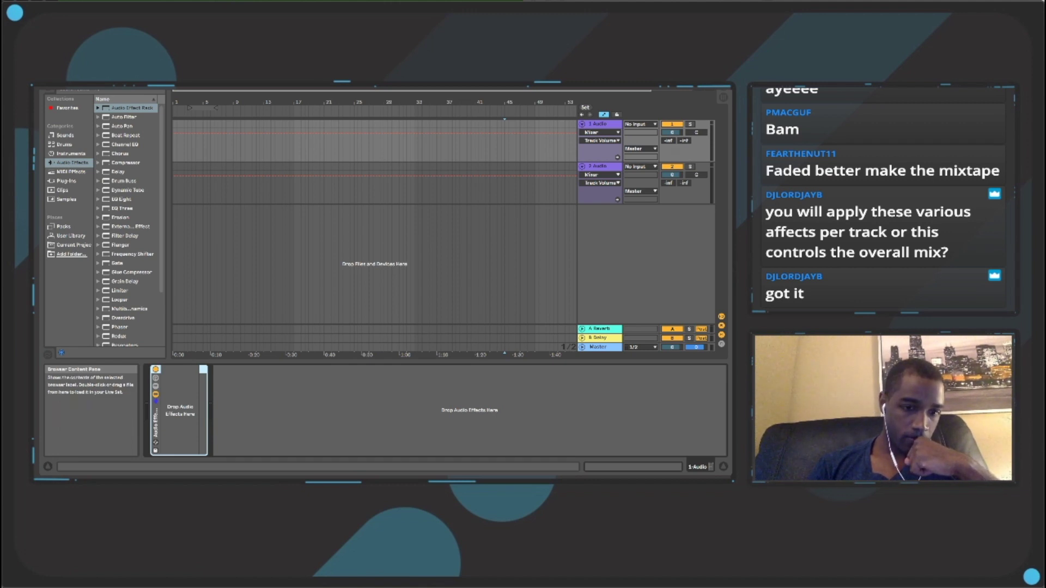
scroll(128, 223, "down", 3)
left_click(119, 323)
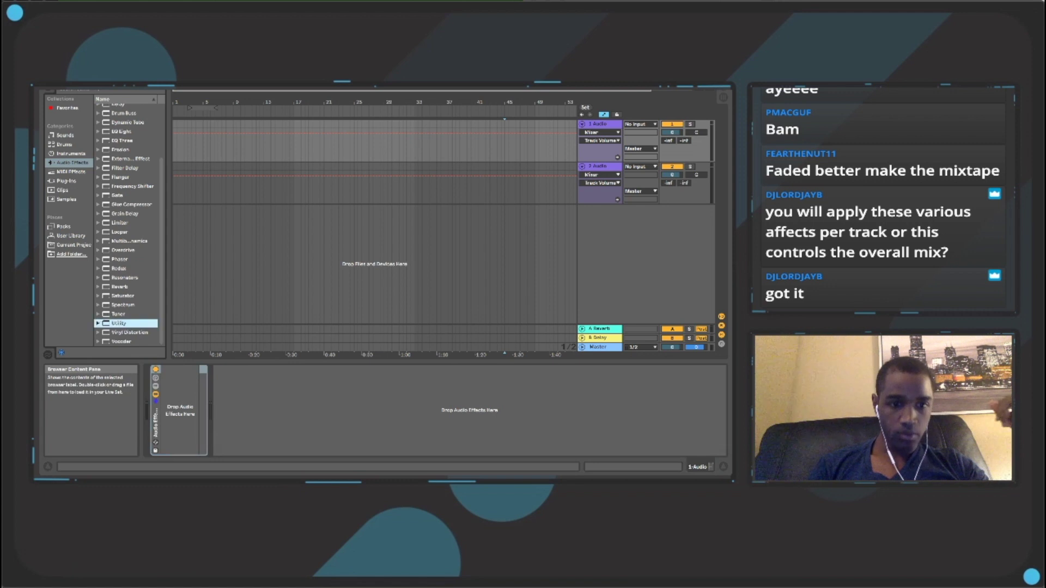
left_click_drag(119, 323, 181, 409)
- Unfold the new Audio Effect Rack and display its Macro Controls alongside the Utility device
double_click(156, 423)
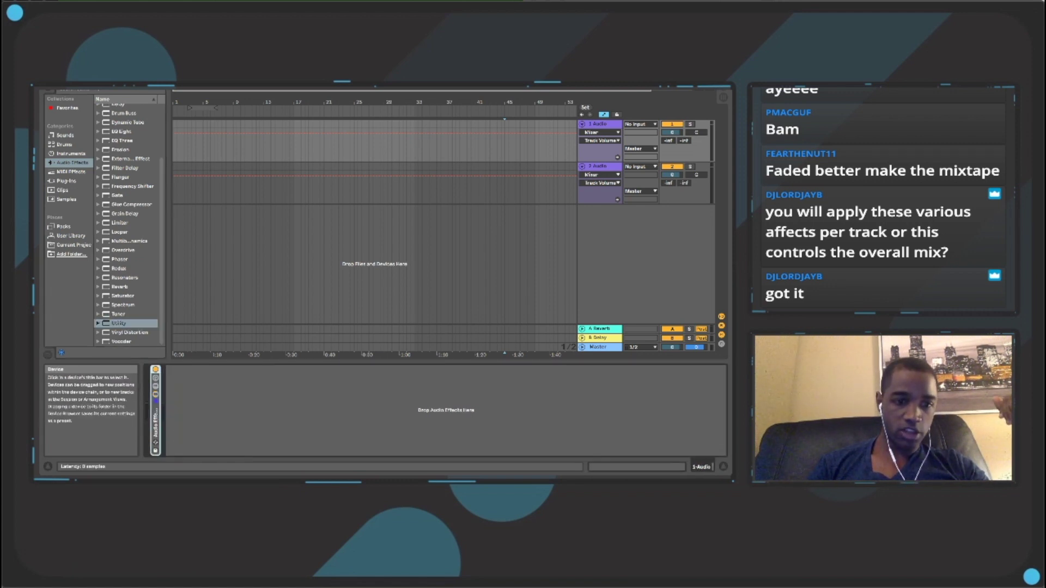
double_click(156, 423)
left_click(155, 394)
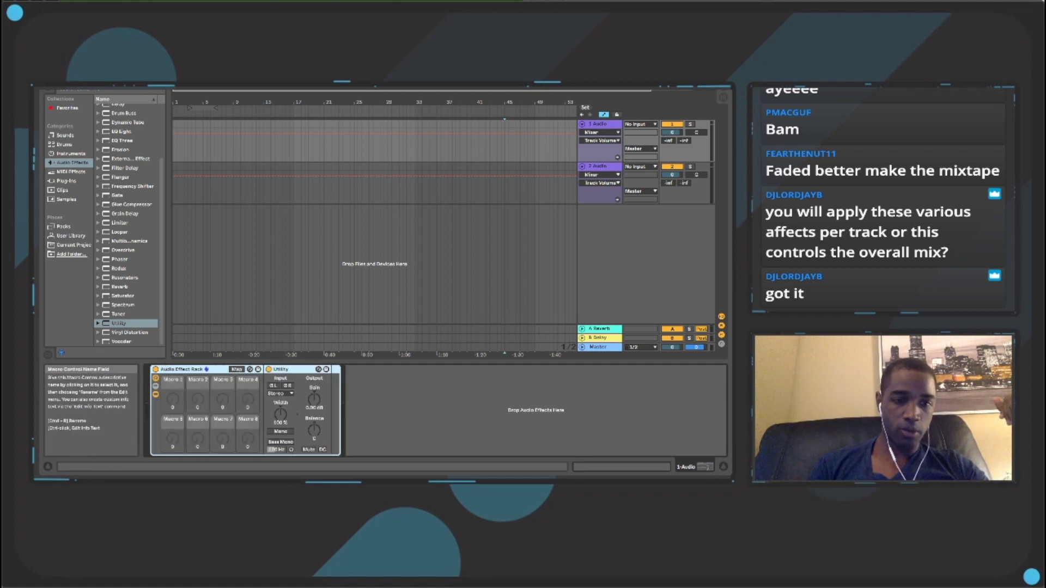
left_click(155, 378)
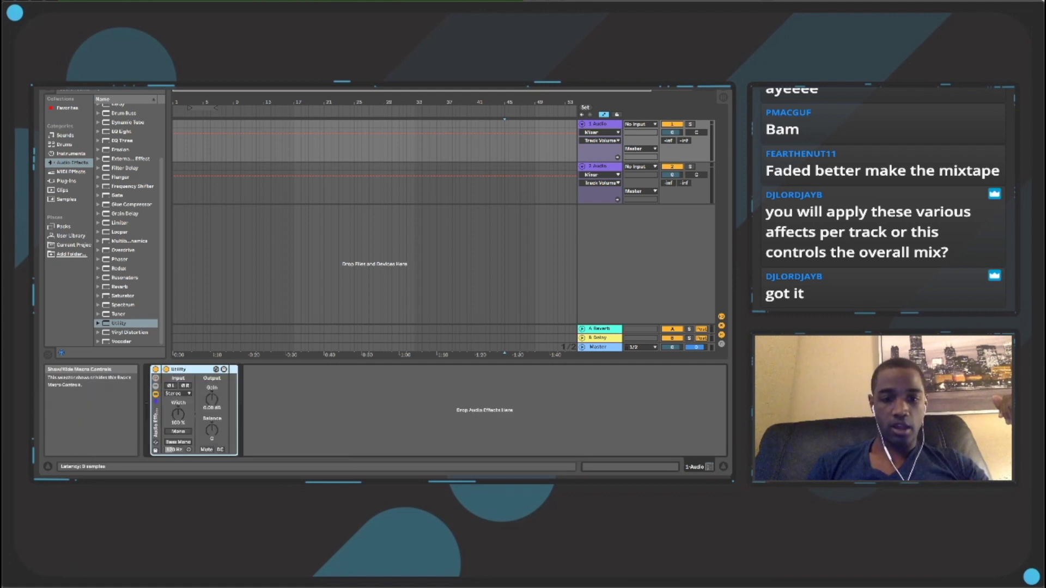
left_click(155, 378)
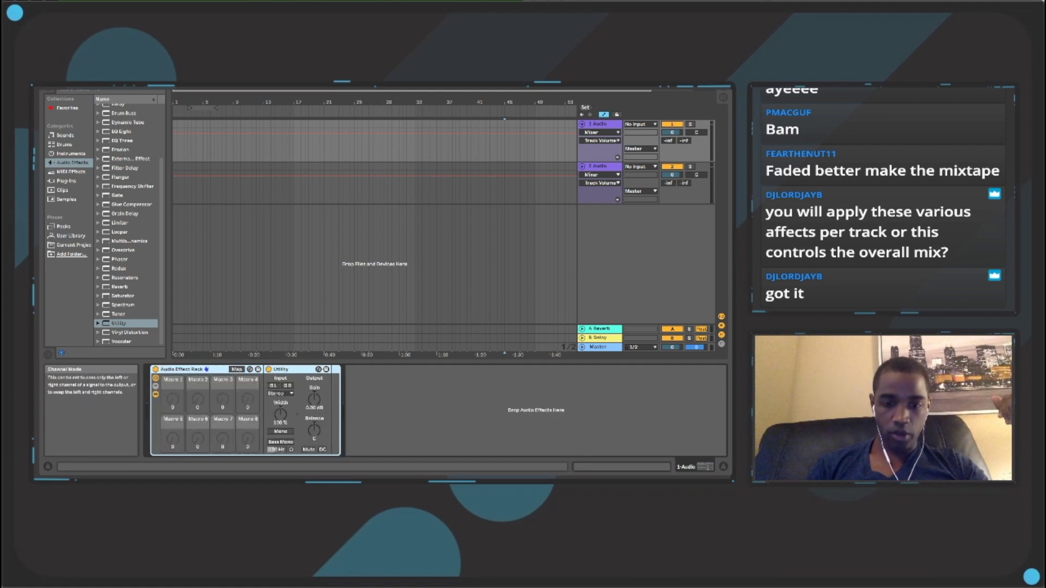
- Map the Utility's Gain to the rack's Macro 1 and rename that macro VOL
left_click(314, 399)
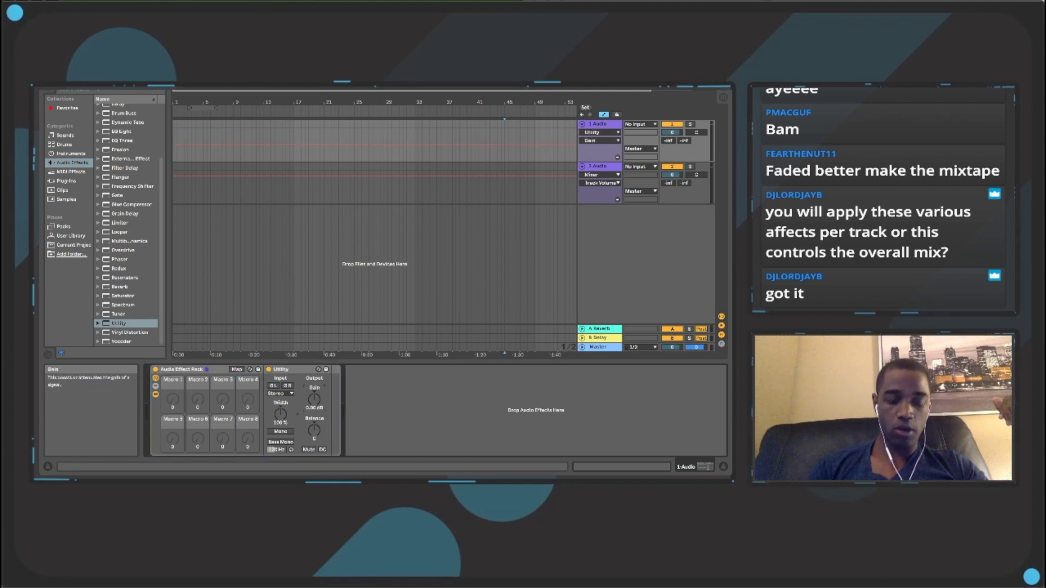
right_click(314, 399)
left_click(341, 423)
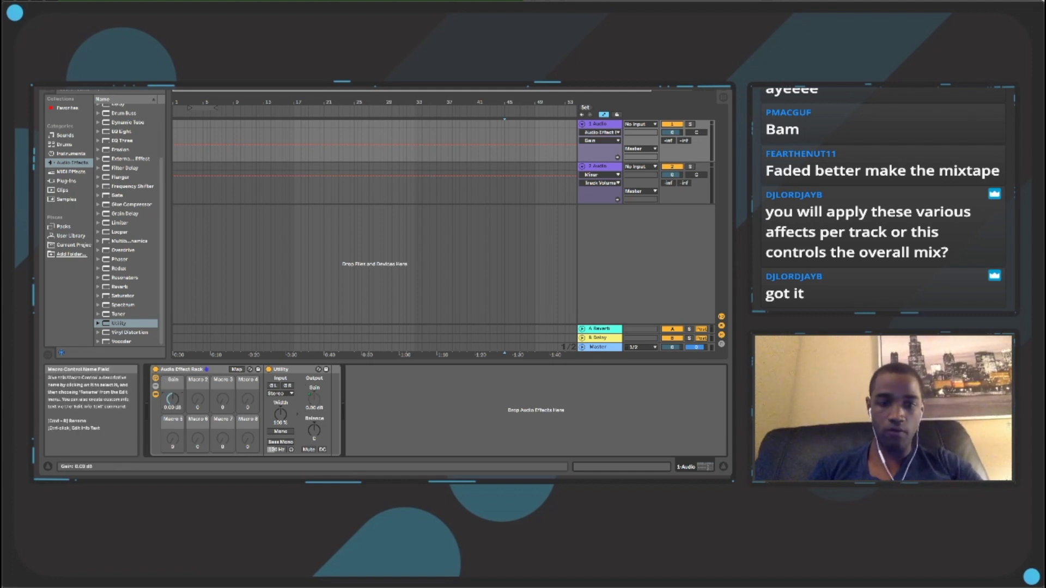
left_click(173, 380)
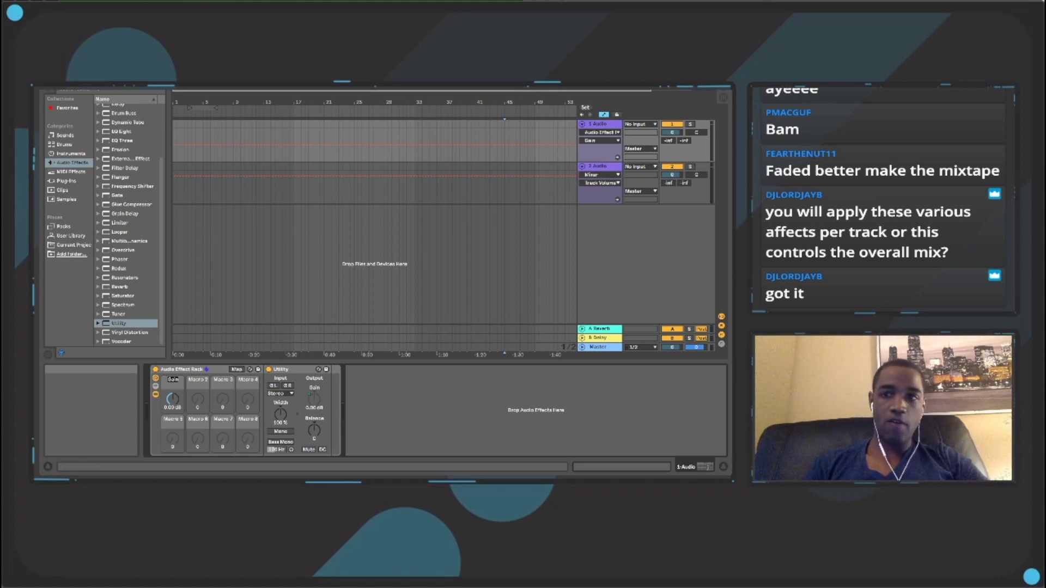
type("VOL")
key("Return")
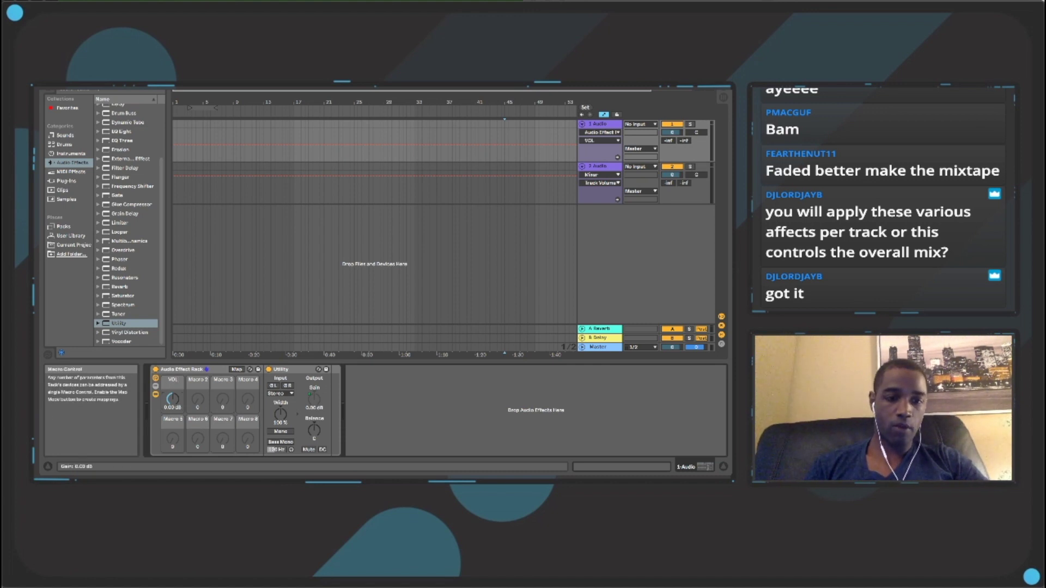
- Lower the VOL macro to about -13 dB and return it to 0.00 dB, leaving the Utility unfolded
left_click_drag(172, 400, 173, 431)
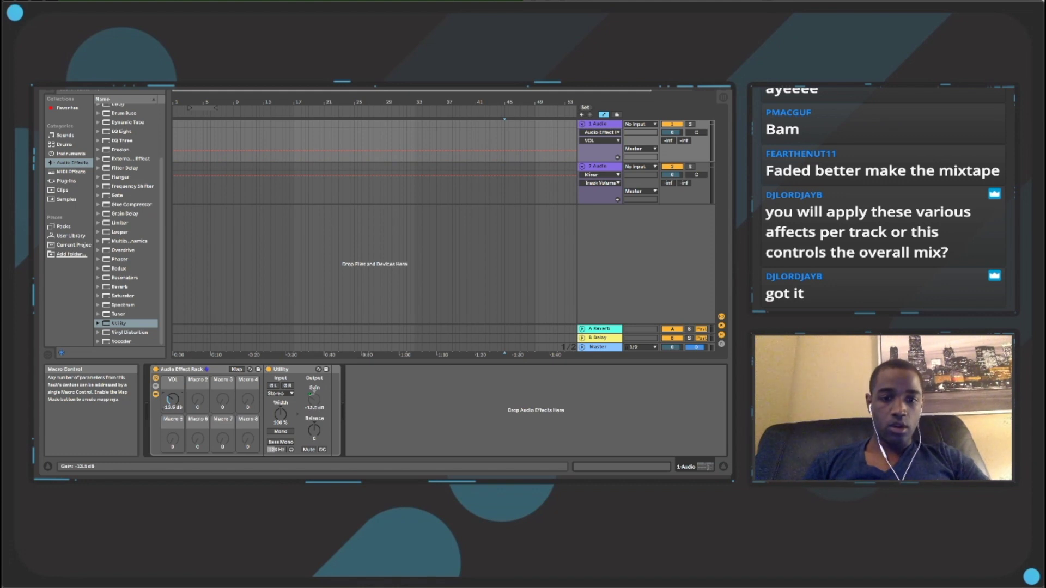
left_click_drag(173, 399, 173, 376)
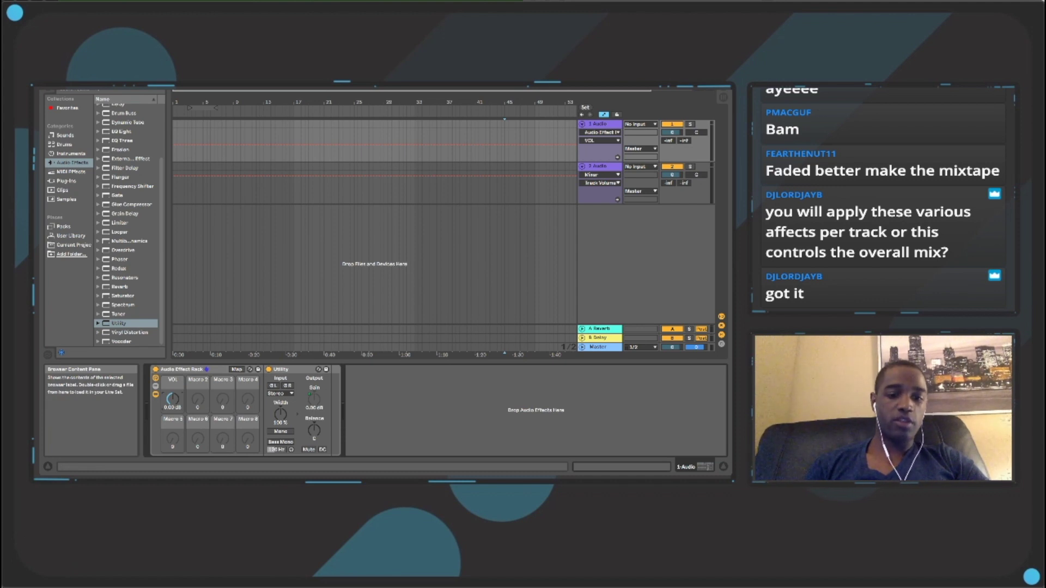
double_click(289, 370)
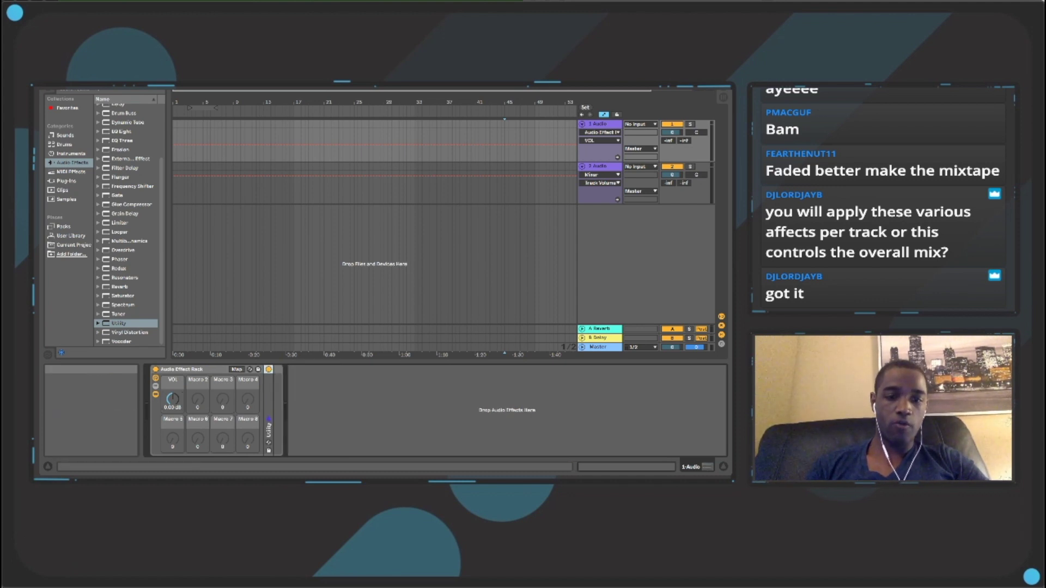
double_click(269, 390)
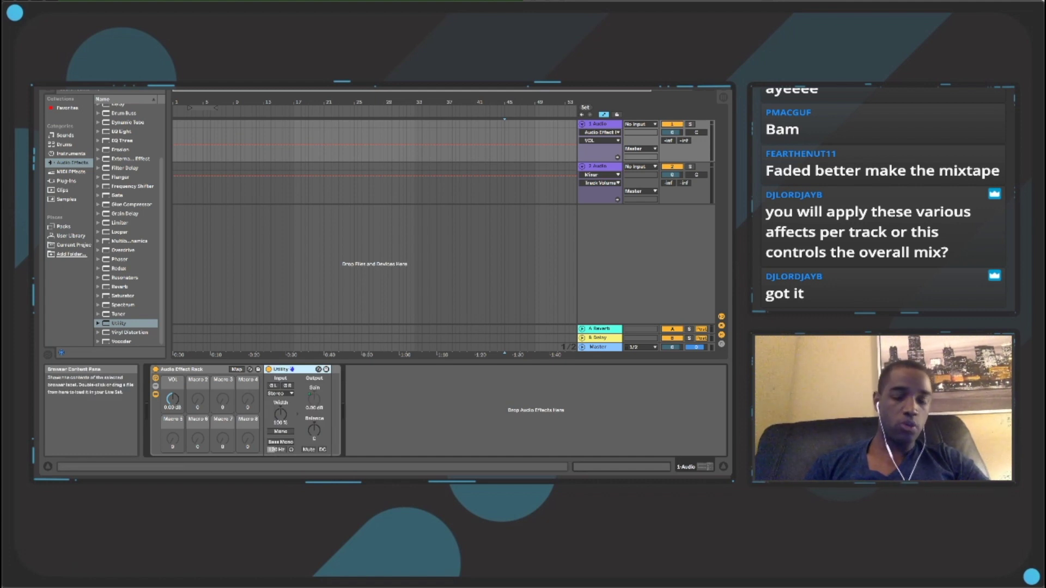
- Add an EQ Three after the Utility in the rack, map its GainLo to Macro 2, and fold the EQ Three
scroll(128, 224, "up", 3)
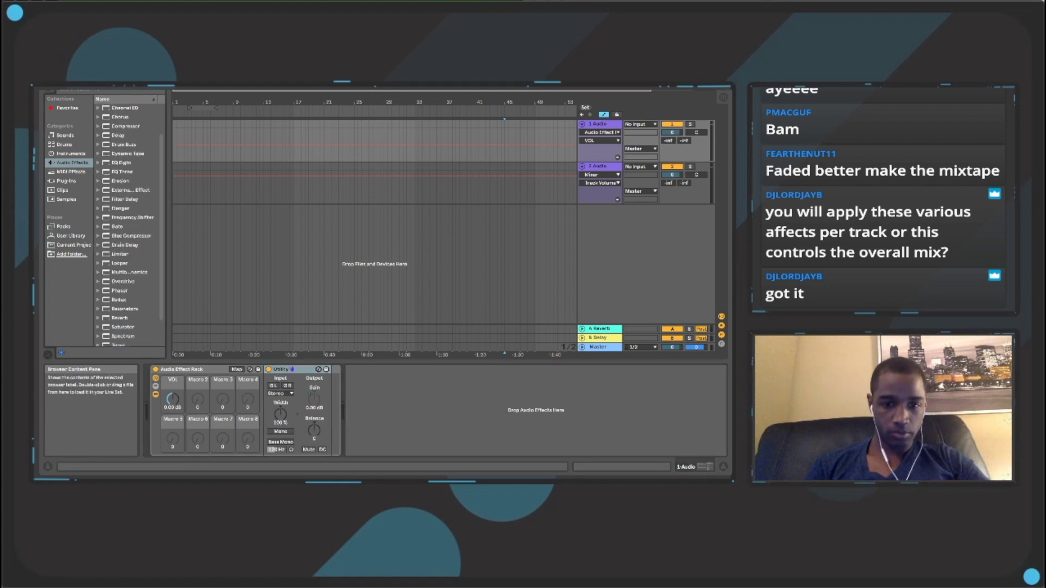
left_click_drag(122, 172, 337, 409)
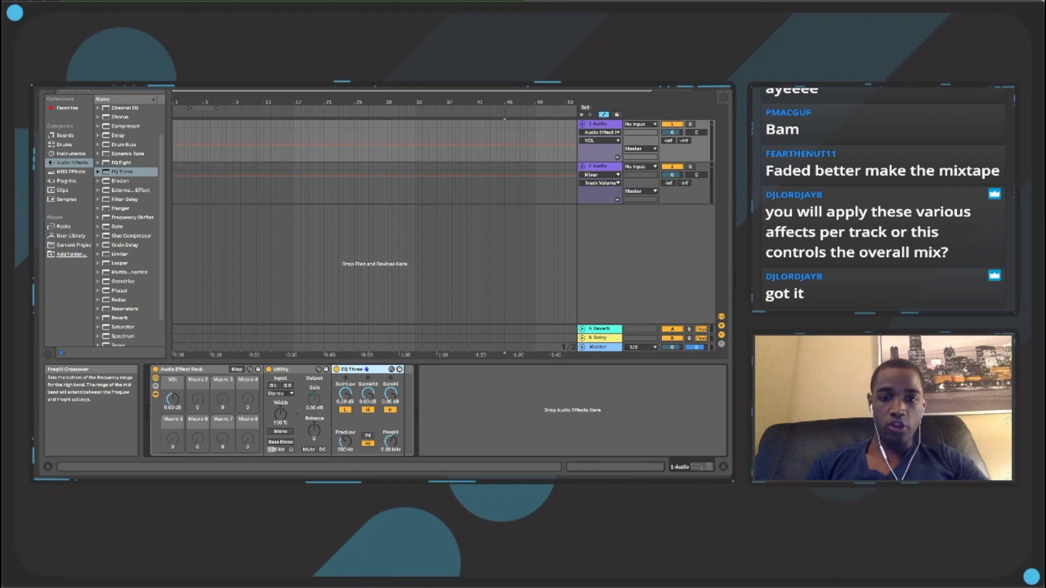
left_click(345, 393)
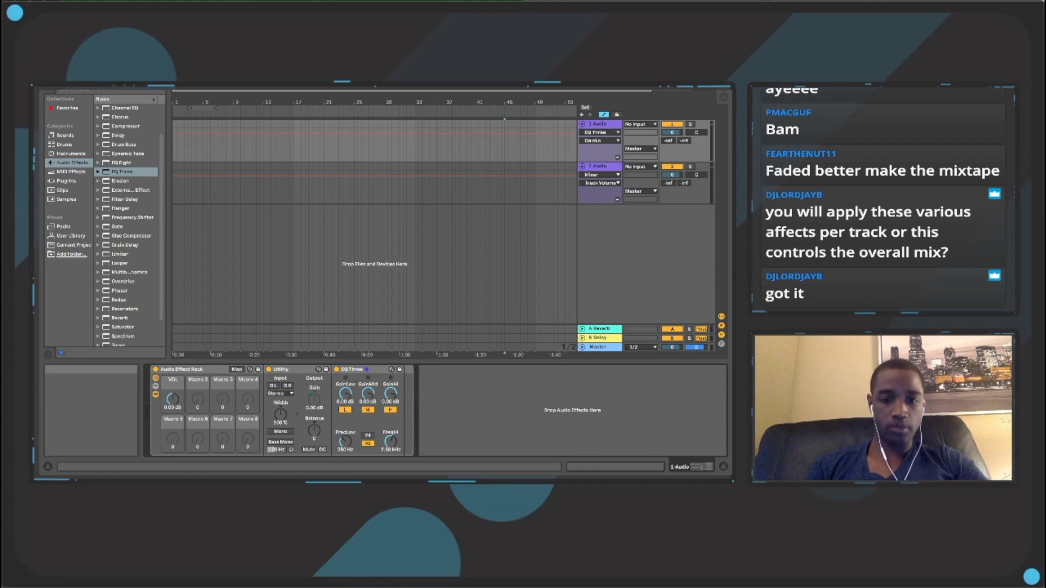
left_click(373, 418)
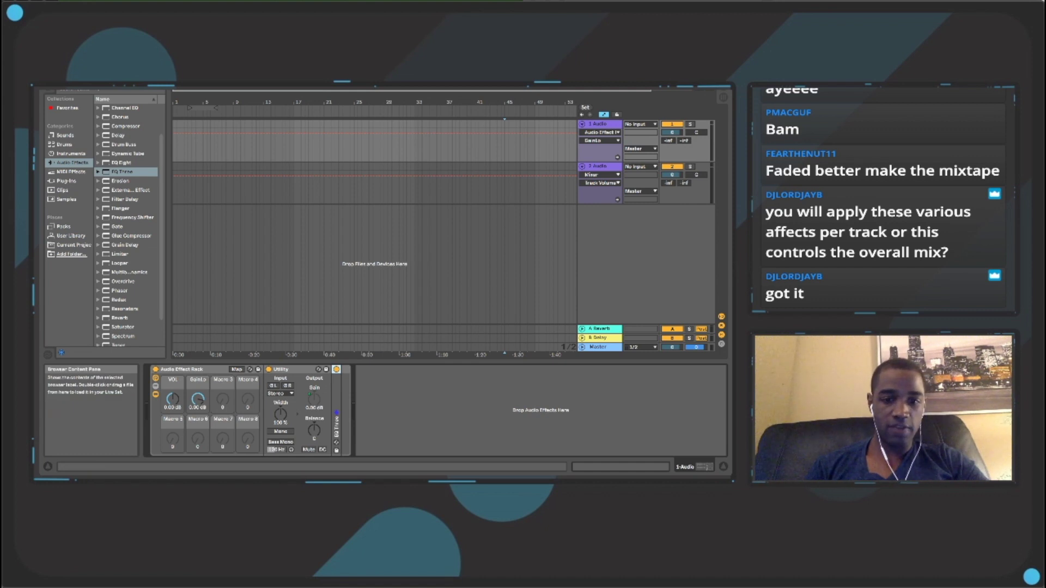
- Add a Limiter after the EQ Three in the rack and fold it
mouse_move(120, 254)
left_mouse_down()
mouse_move(240, 357)
mouse_move(357, 410)
mouse_move(341, 410)
left_mouse_up()
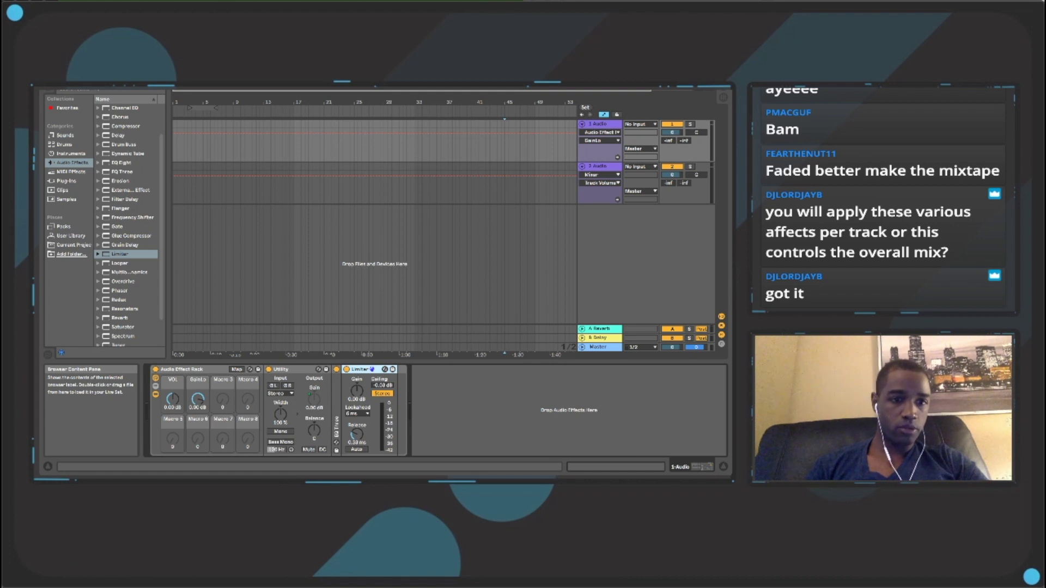
double_click(359, 369)
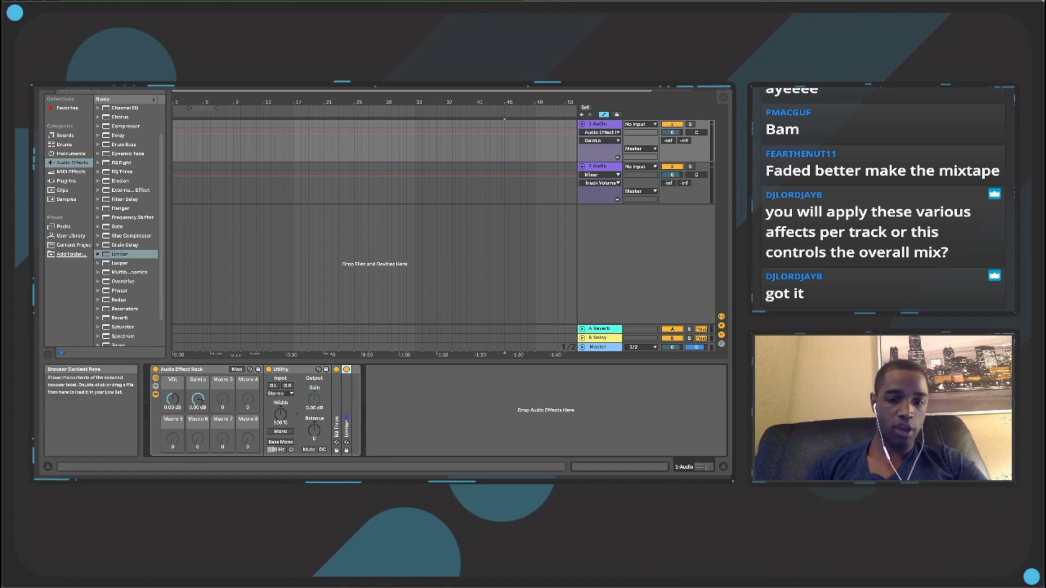
- Add a Reverb after the Limiter, with Decay Time raised to about 3.9 s and Dry/Wet at 0 %
scroll(128, 223, "down", 2)
left_click(126, 288)
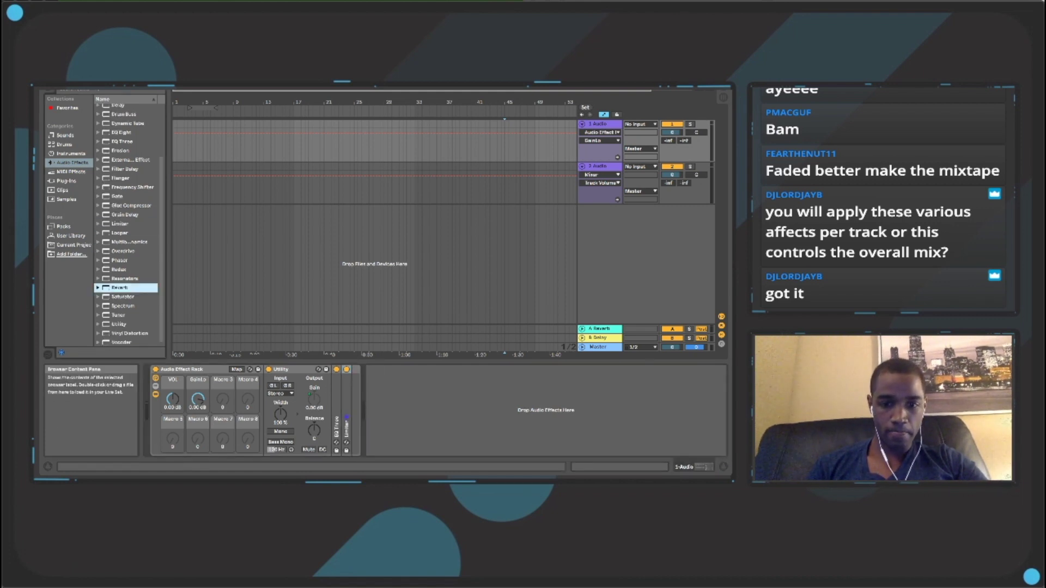
left_click_drag(125, 287, 354, 409)
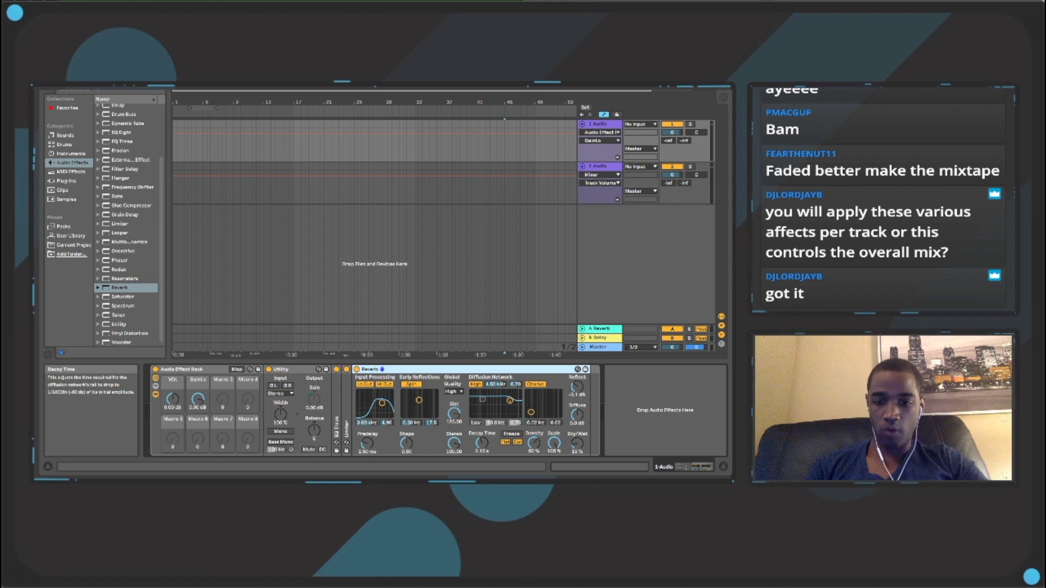
left_click_drag(481, 443, 481, 434)
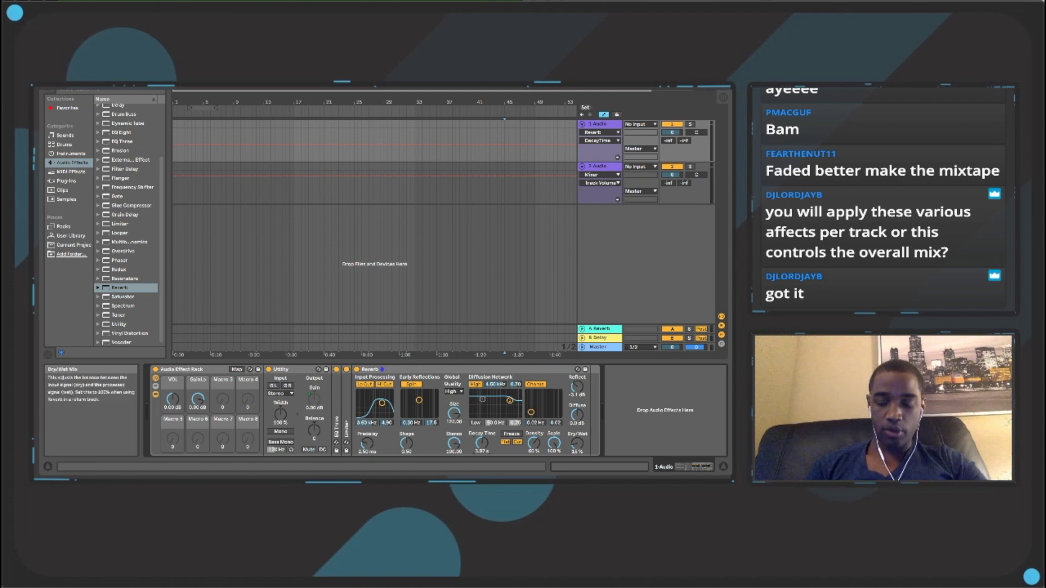
left_click_drag(577, 443, 577, 457)
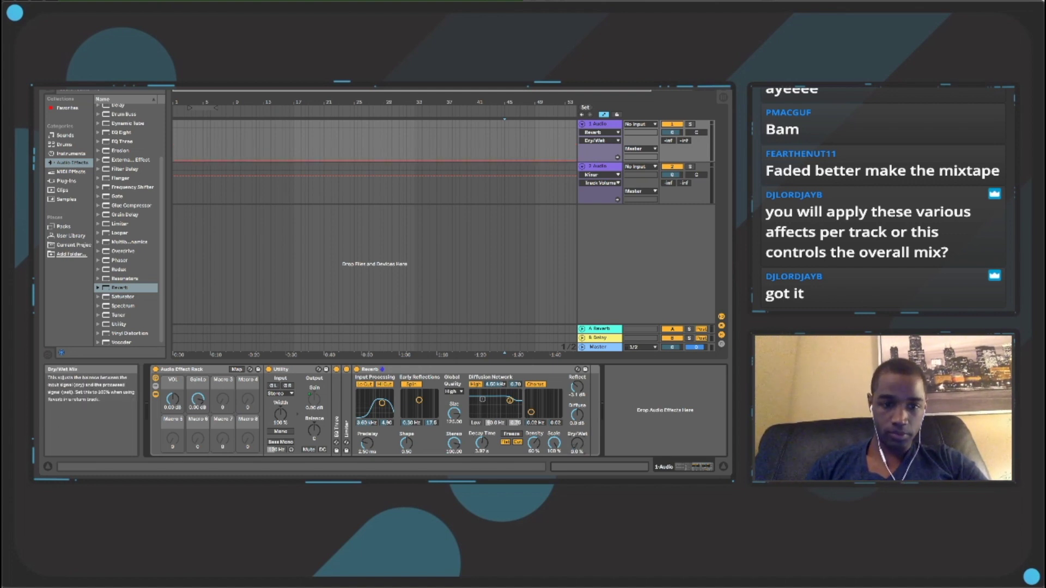
- Map the Reverb's Dry/Wet to Macro 3 and rename that macro REVERB
left_click(605, 419)
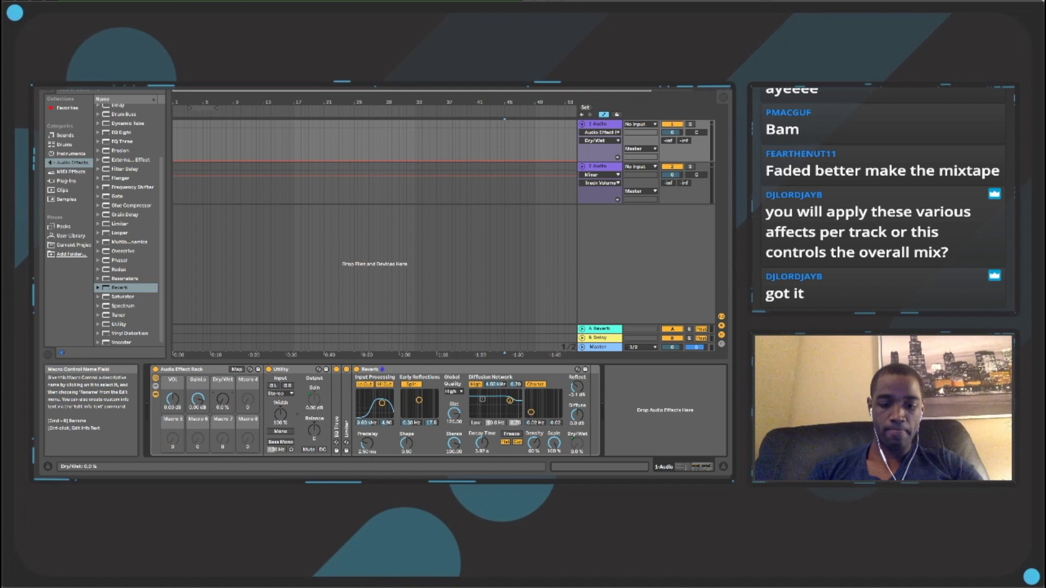
key("ctrl+r")
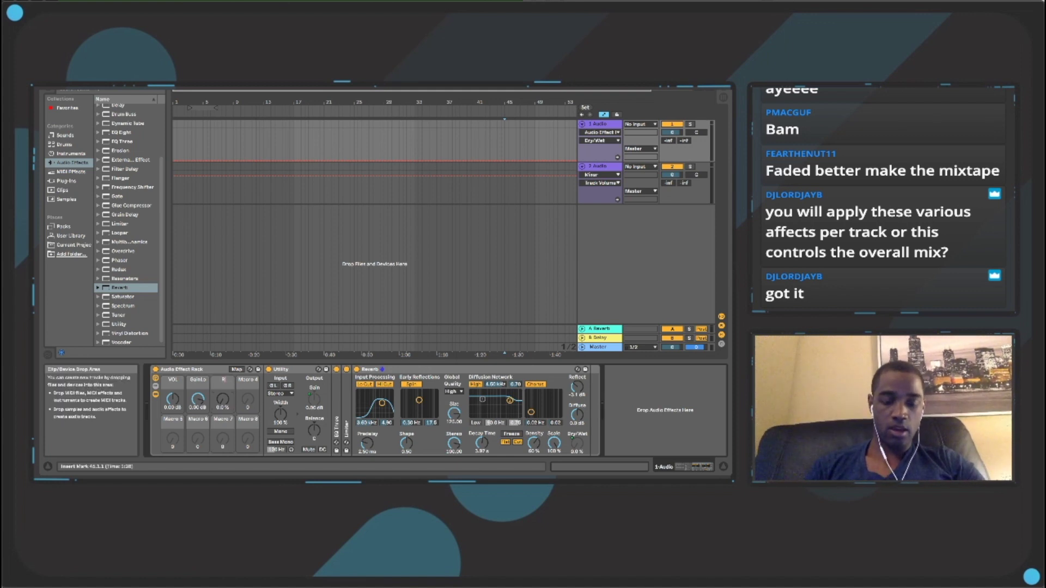
type("REVERB")
key("Return")
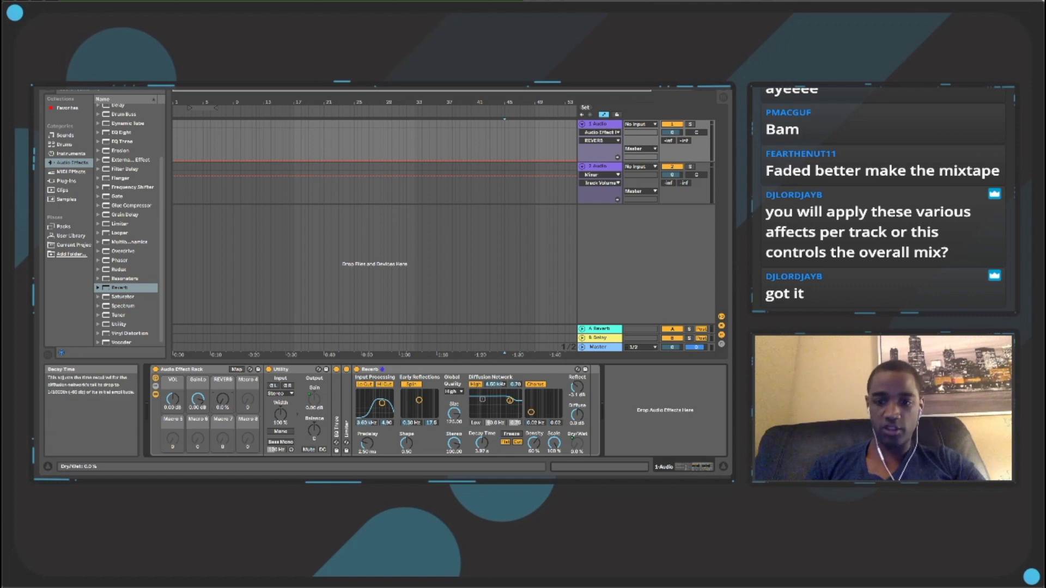
- Map the Reverb's Decay Time to Macro 4 and rename that macro TAIL
right_click(481, 443)
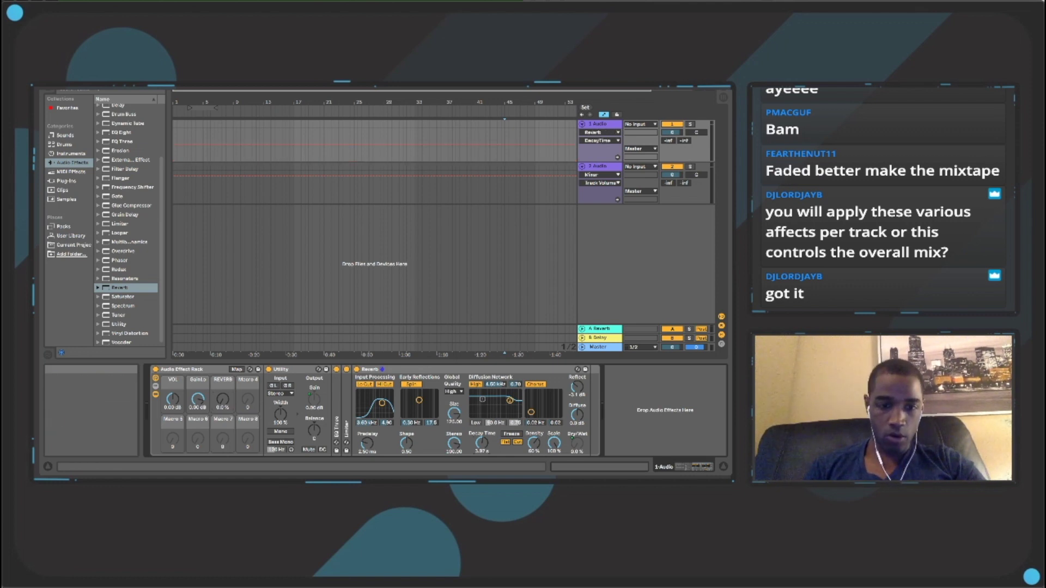
left_click(509, 417)
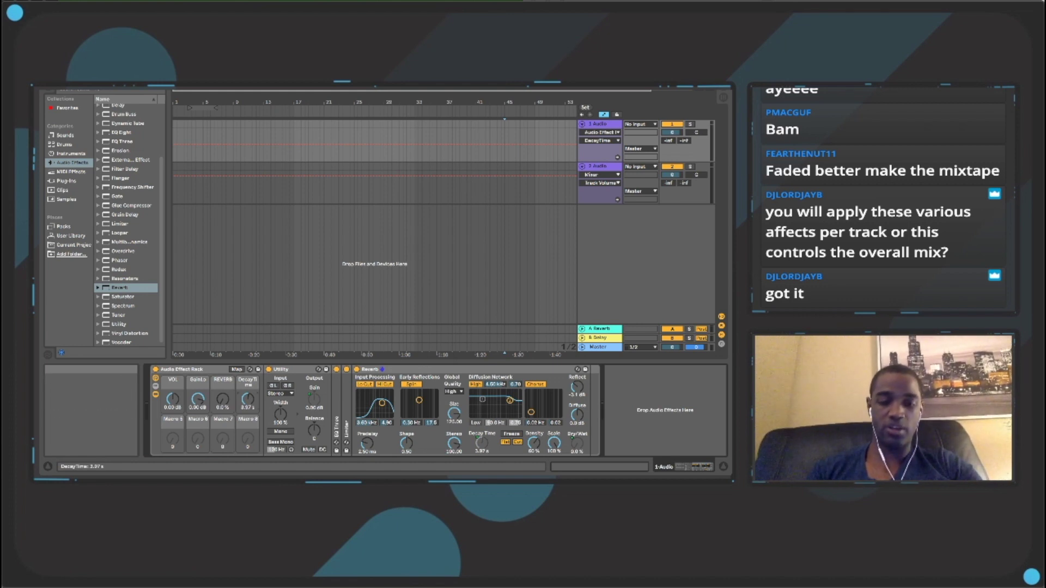
type("TAIL")
key("Return")
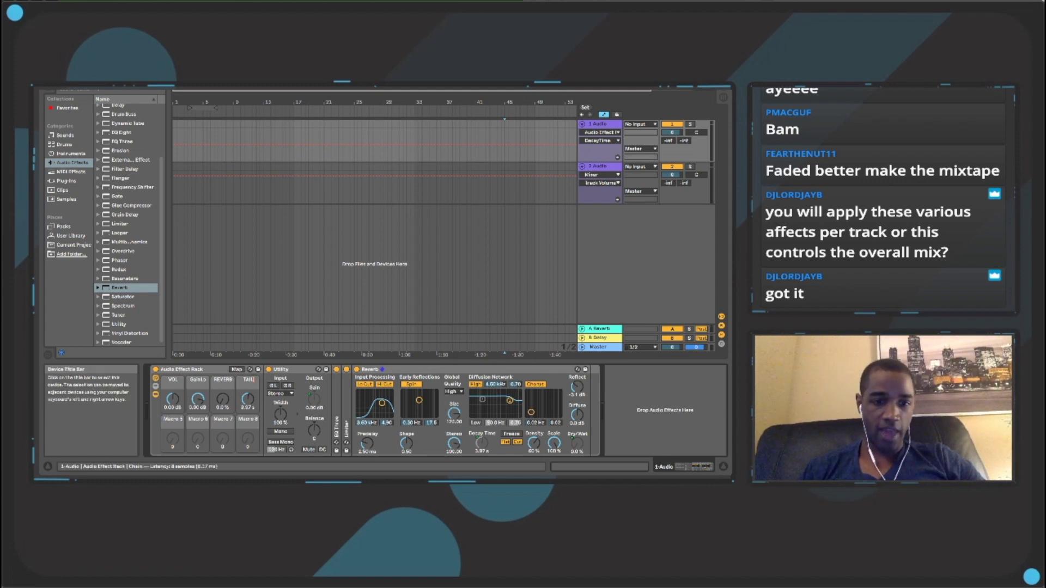
- Fold the Reverb and Utility devices so the whole rack chain is collapsed beside the macros
double_click(392, 369)
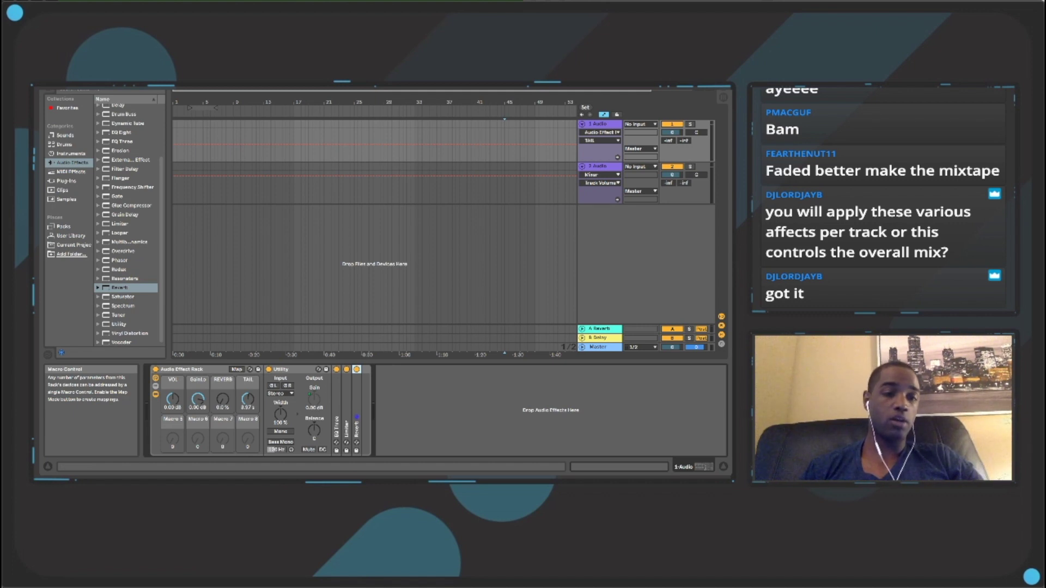
double_click(278, 369)
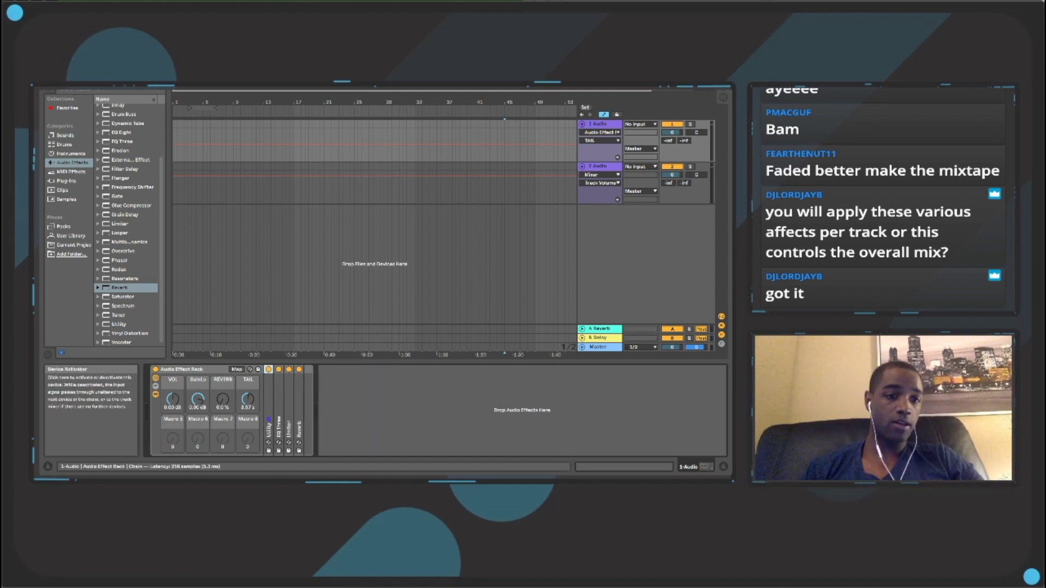
mouse_move(161, 250)
left_mouse_down()
mouse_move(161, 197)
mouse_move(161, 253)
left_mouse_up()
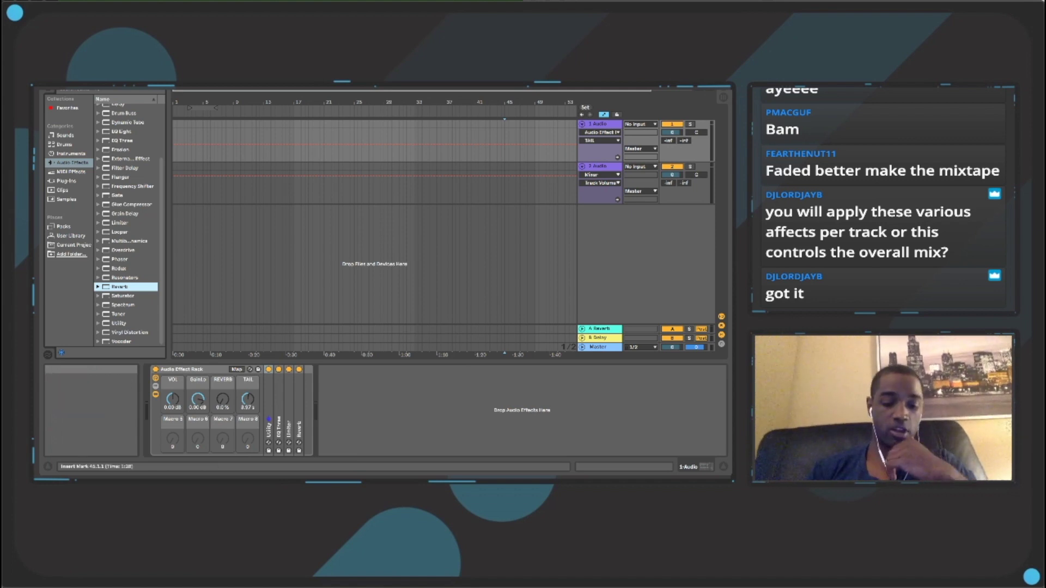
- Delete the empty 2 Audio track and duplicate the 1 Audio track with its rack four times
left_click(599, 166)
key("Delete")
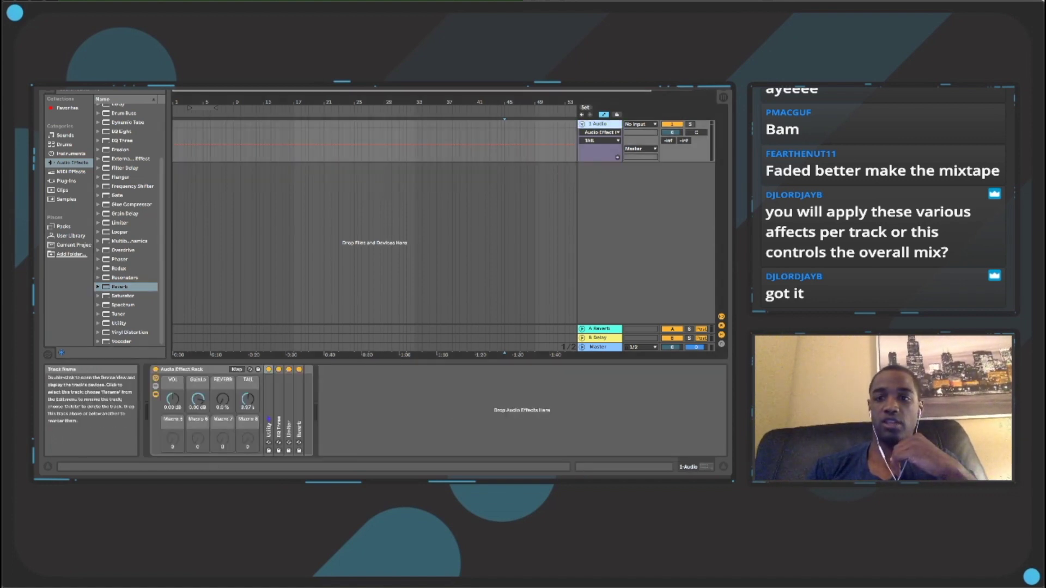
key("ctrl+d")
key("ctrl+d")
key("ctrl+d")
key("ctrl+d")
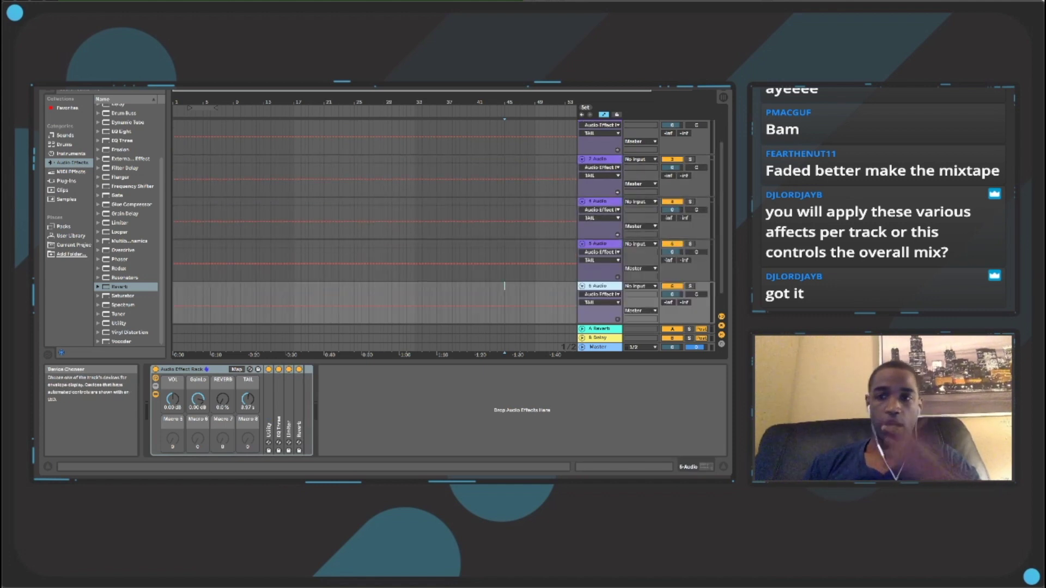
left_click(504, 286)
scroll(505, 286, "up", 1)
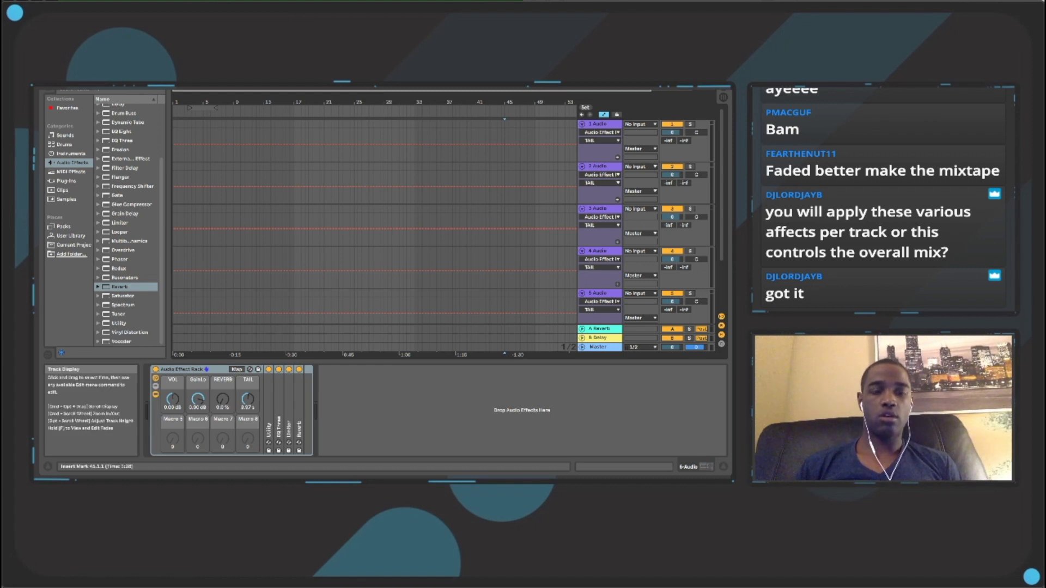
- Place the Seven_Twenty audio file on the first track so that the clip starts at bar 1
left_click_drag(327, 125, 184, 124)
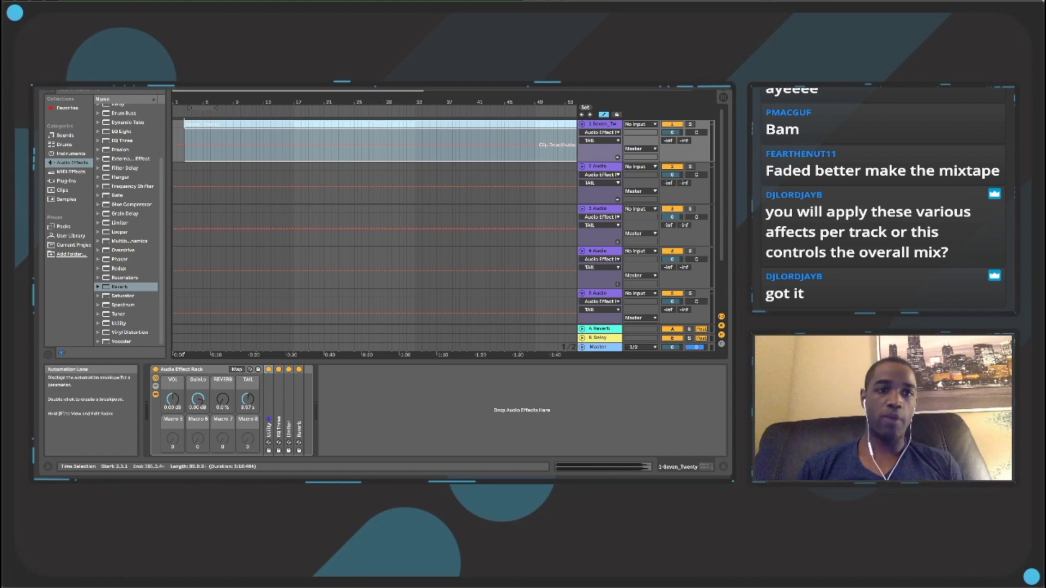
left_click_drag(218, 124, 208, 124)
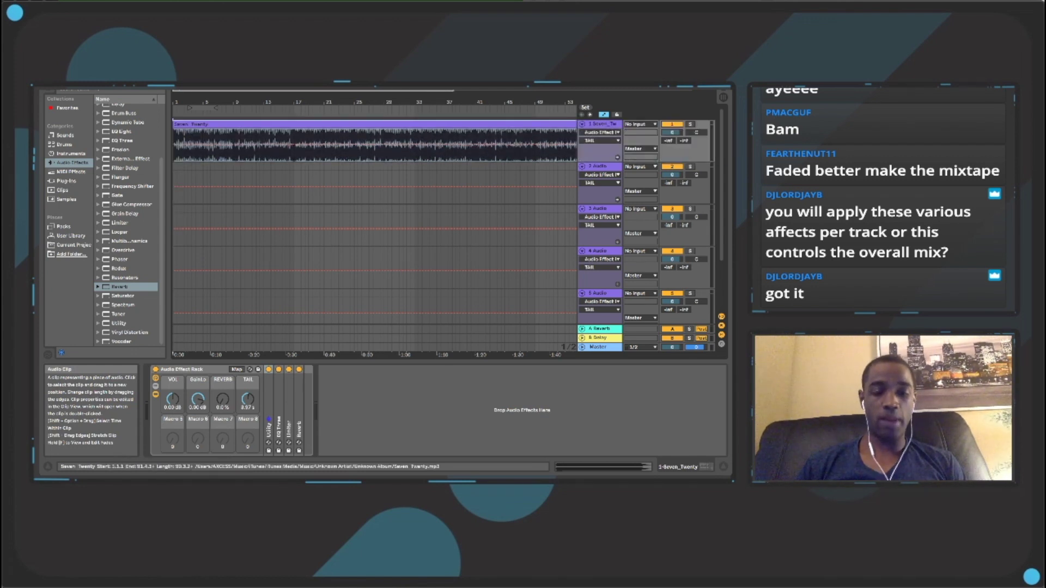
- Check the Auto-Warp Long Samples preference and turn off Warp for the Seven_Twenty clip
key("shift+Tab")
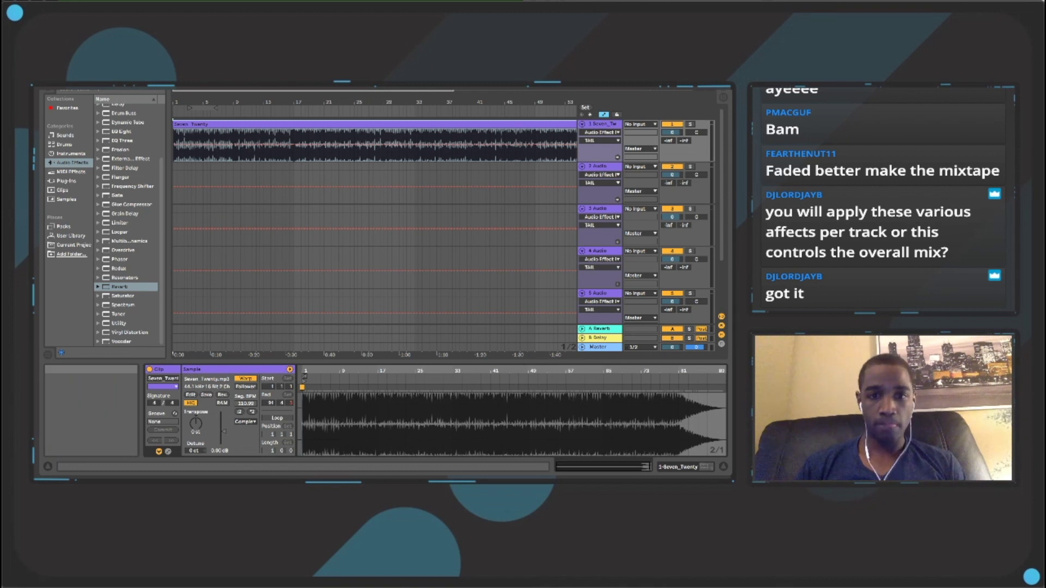
key("super+comma")
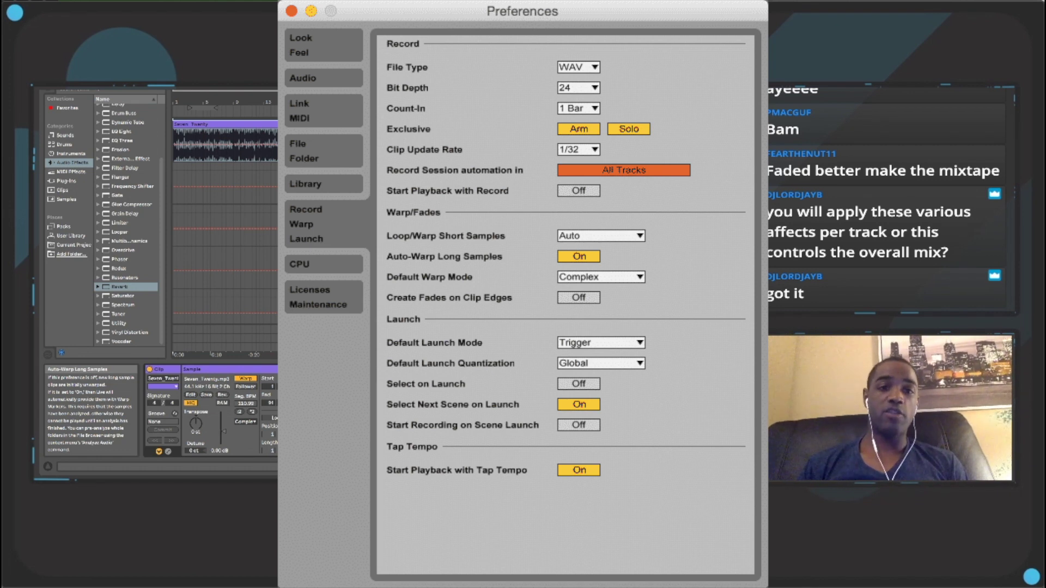
key("Escape")
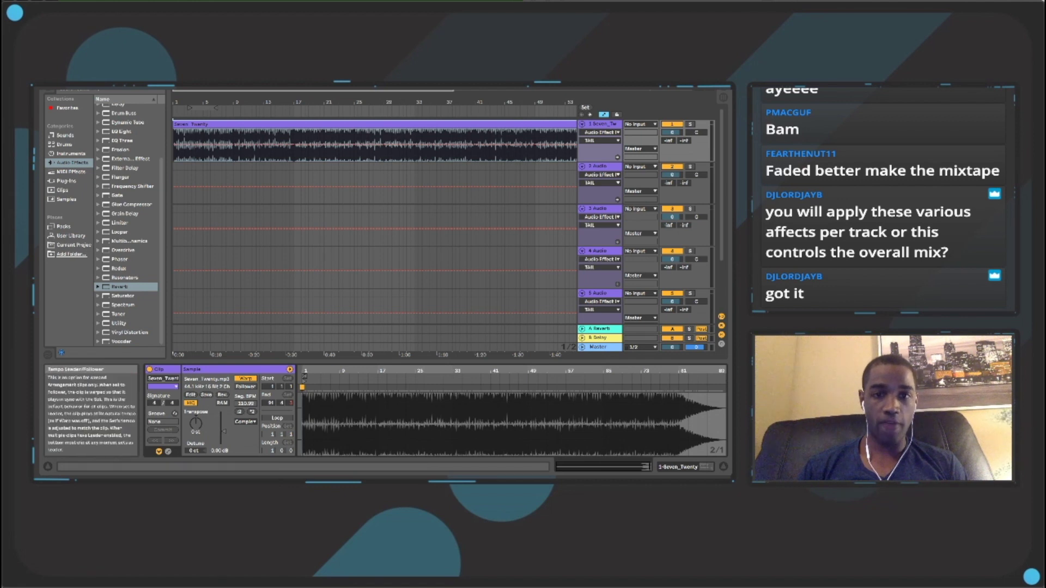
left_click(246, 378)
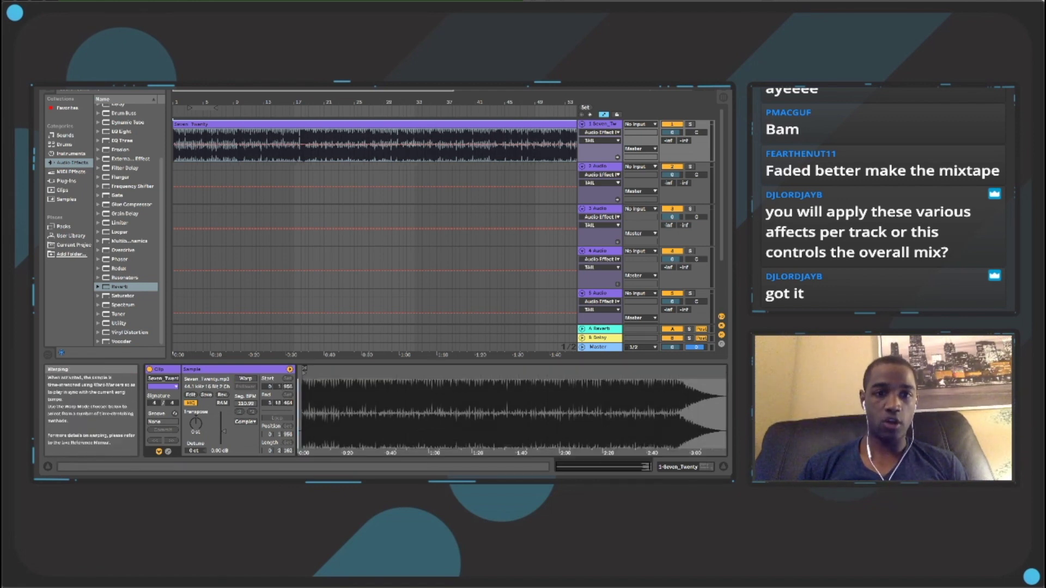
- Place the Inevitable 1 audio file on the second track and turn off Warp for its clip
left_click(224, 228)
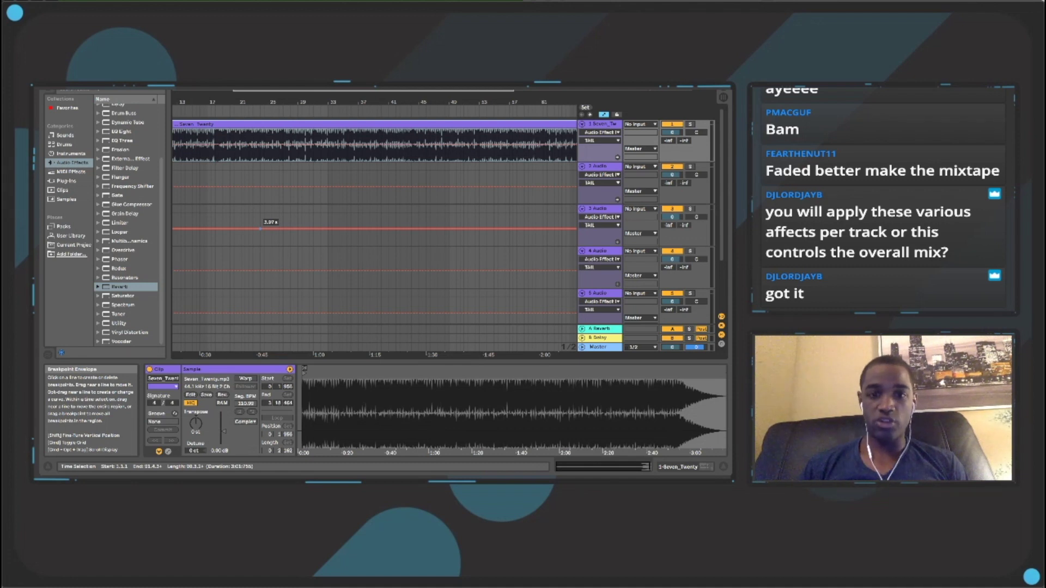
left_click_drag(504, 174, 504, 175)
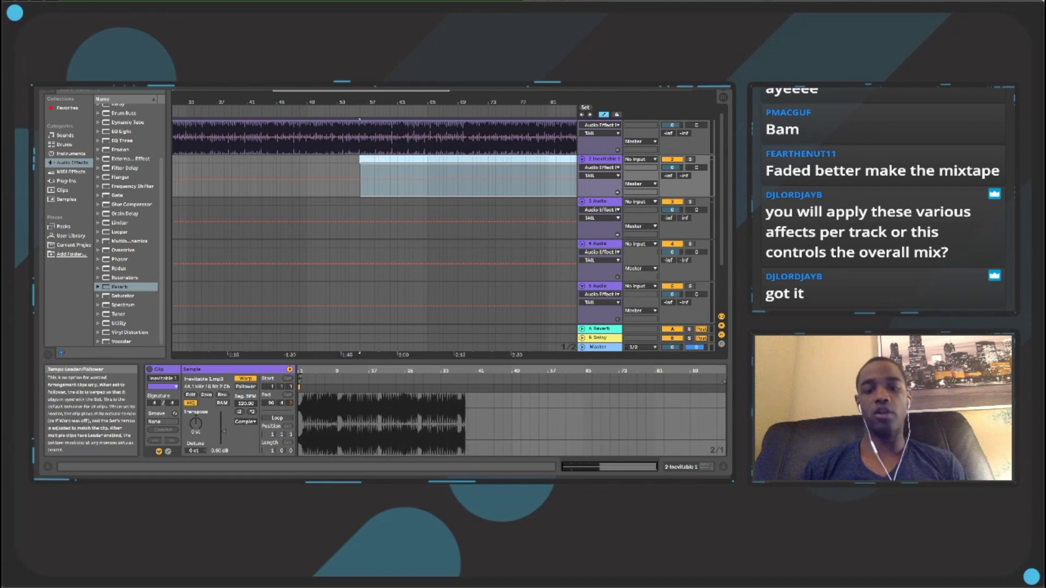
left_click(246, 378)
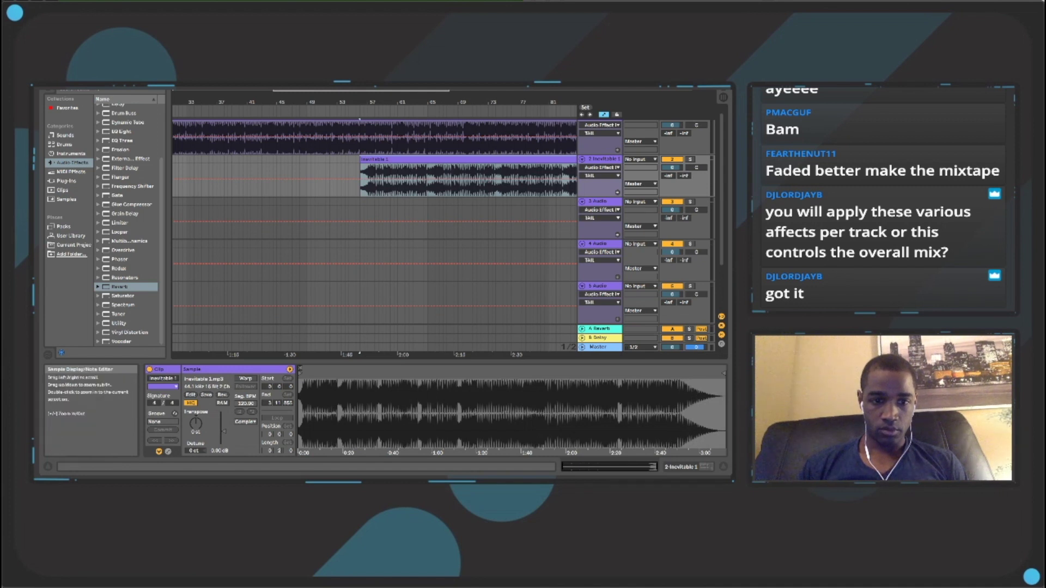
scroll(374, 228, "right", 3)
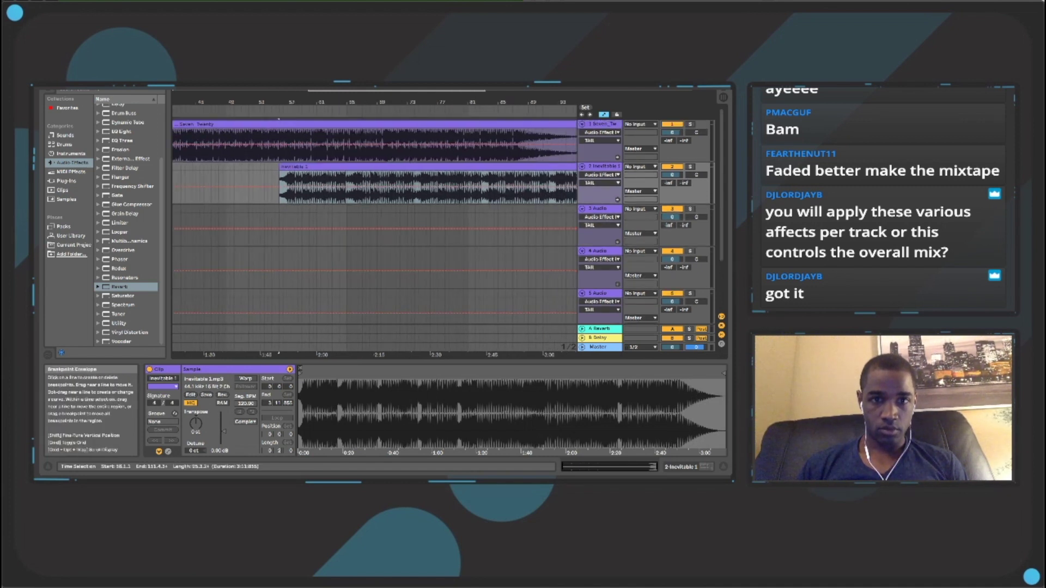
left_click(245, 378)
left_click(245, 378)
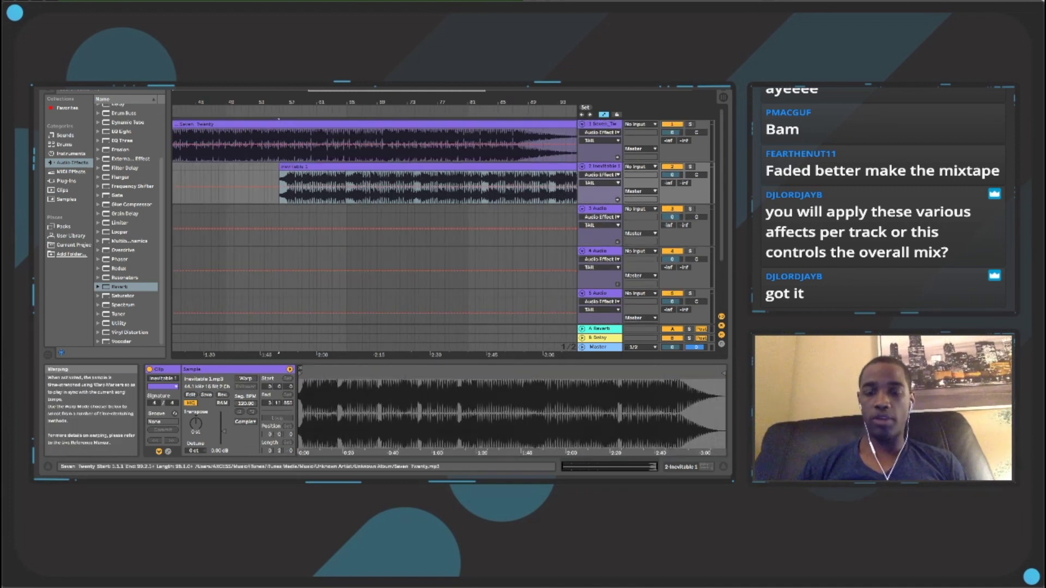
- Move the Inevitable 1 clip to about bar 96, so it slightly overlaps the end of the Seven_Twenty clip
left_click_drag(534, 166, 545, 167)
scroll(546, 174, "right", 7)
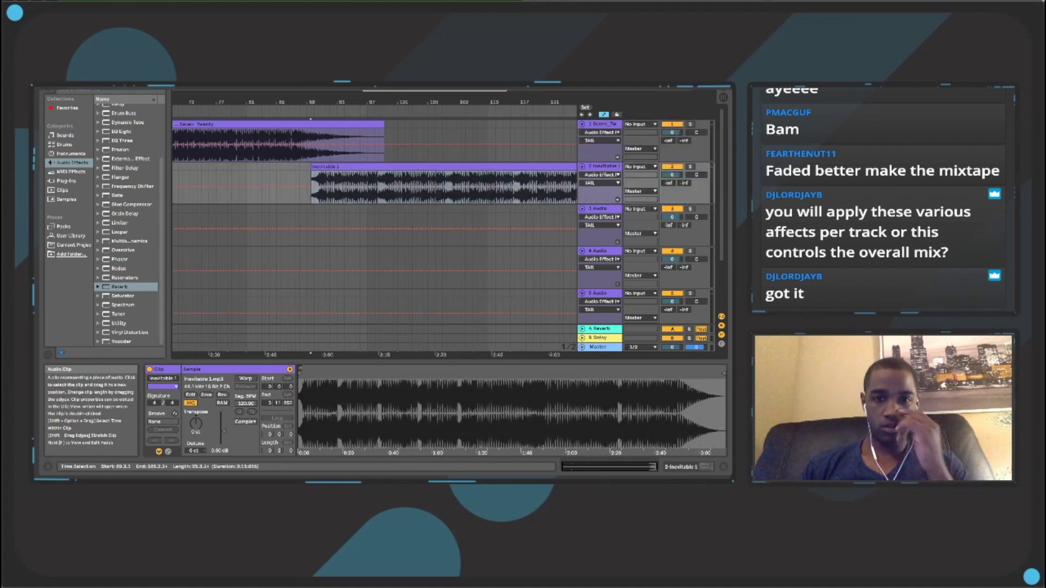
left_click_drag(327, 167, 383, 167)
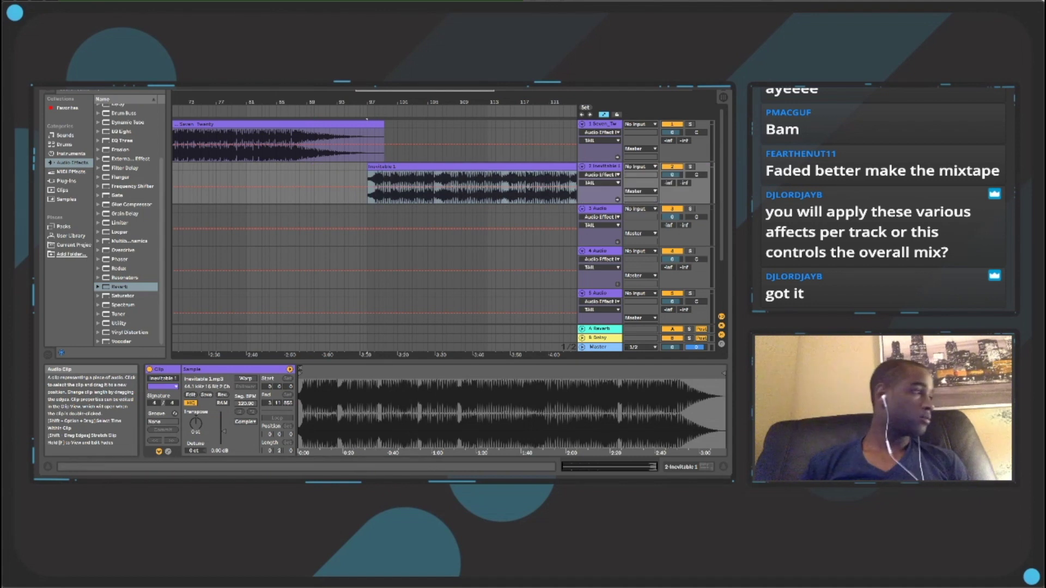
- Play parts of both songs to judge the transition and move the Inevitable 1 clip to start at bar 93
left_click(276, 109)
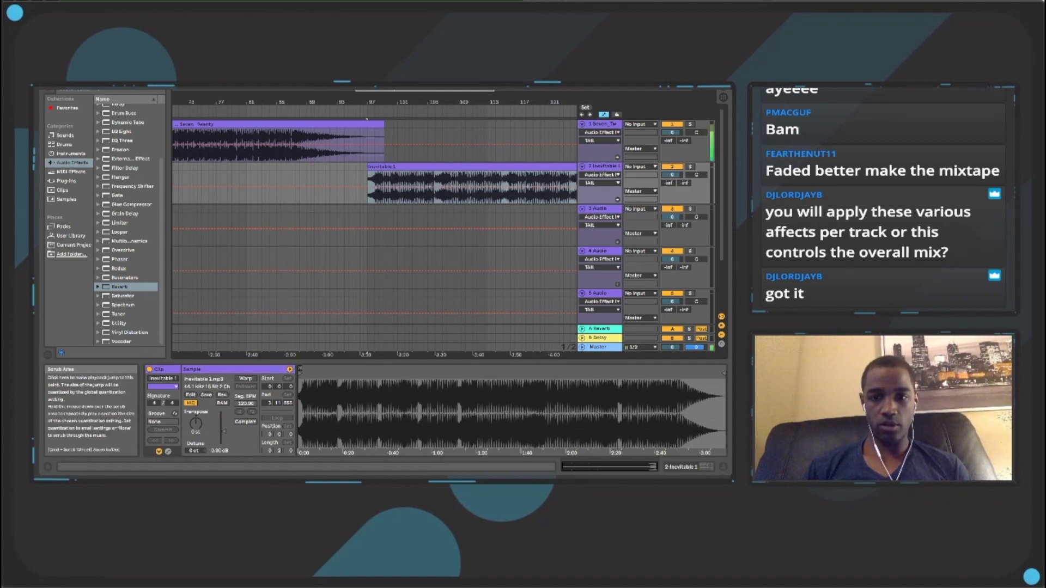
left_click(508, 109)
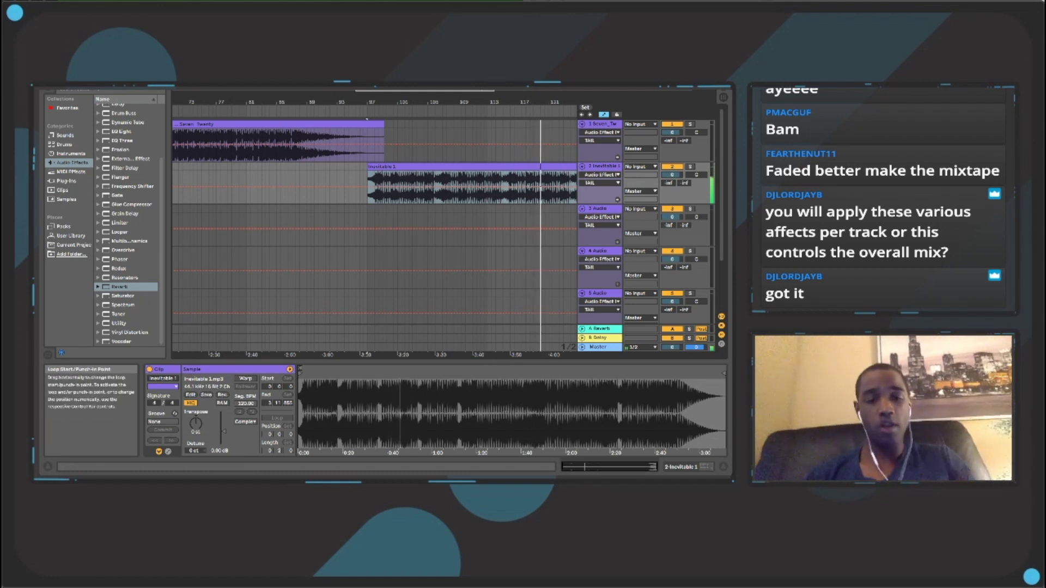
left_click(290, 115)
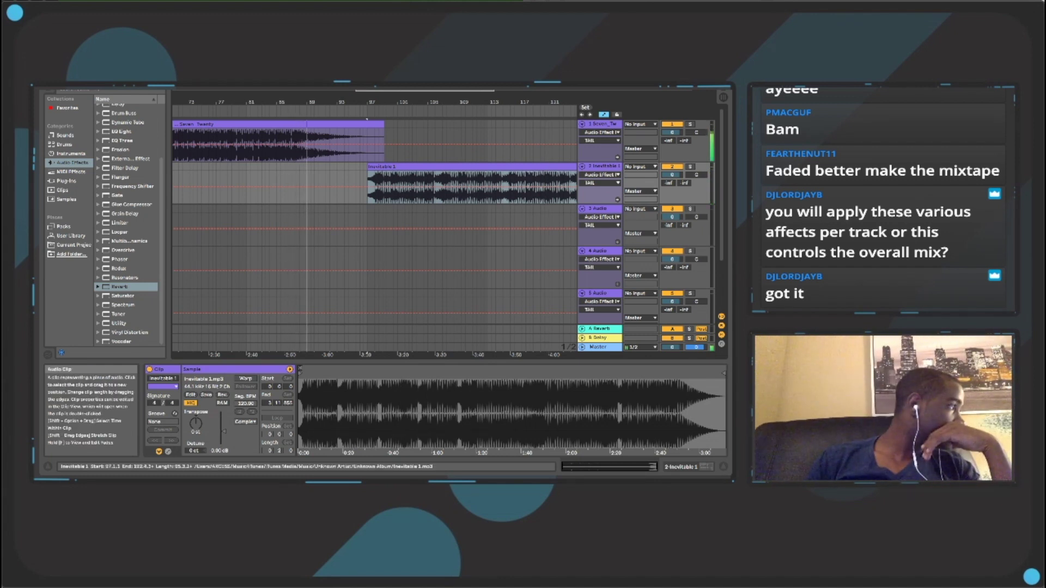
key("space")
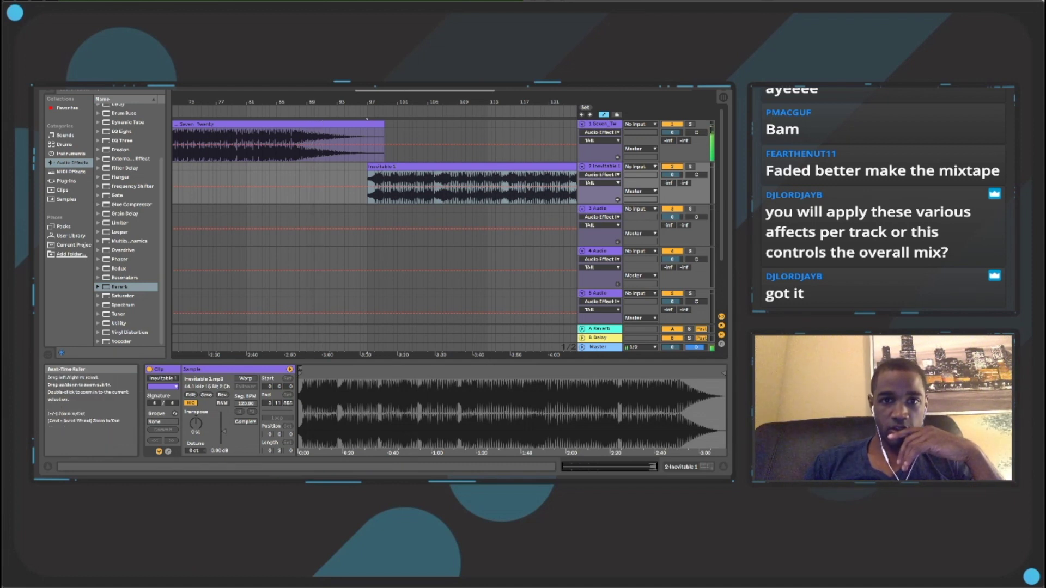
left_click_drag(392, 166, 362, 166)
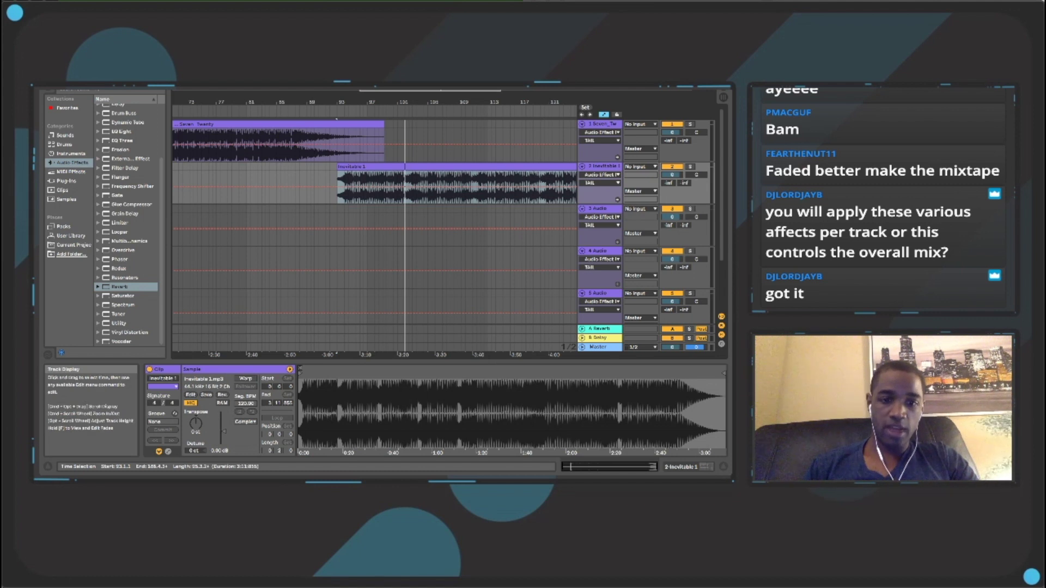
- Turn on Warp for the Inevitable 1 clip, place a warp marker on its first beat and set 1.1.1 there
left_click(246, 379)
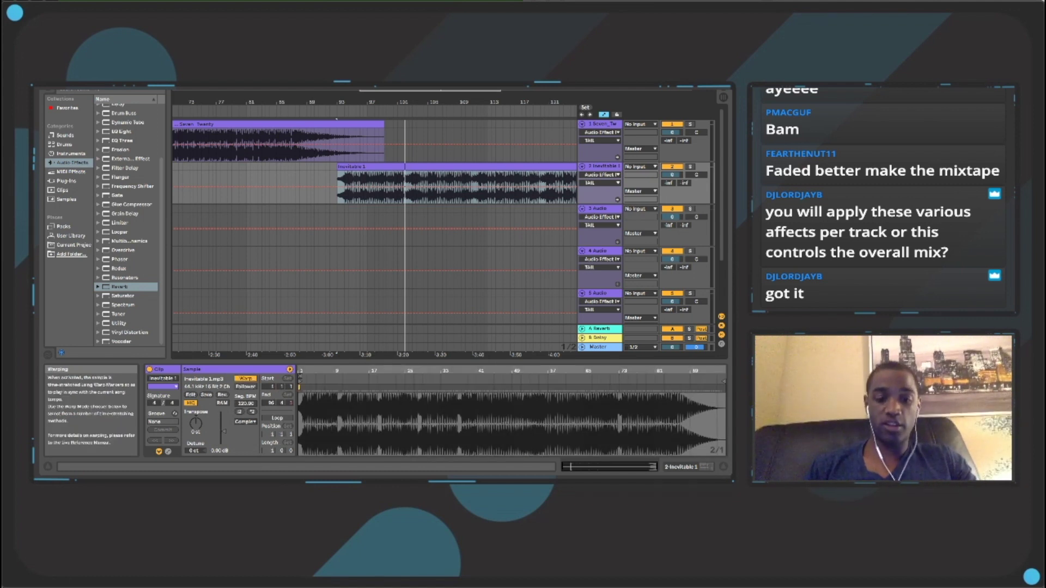
left_click_drag(308, 371, 308, 430)
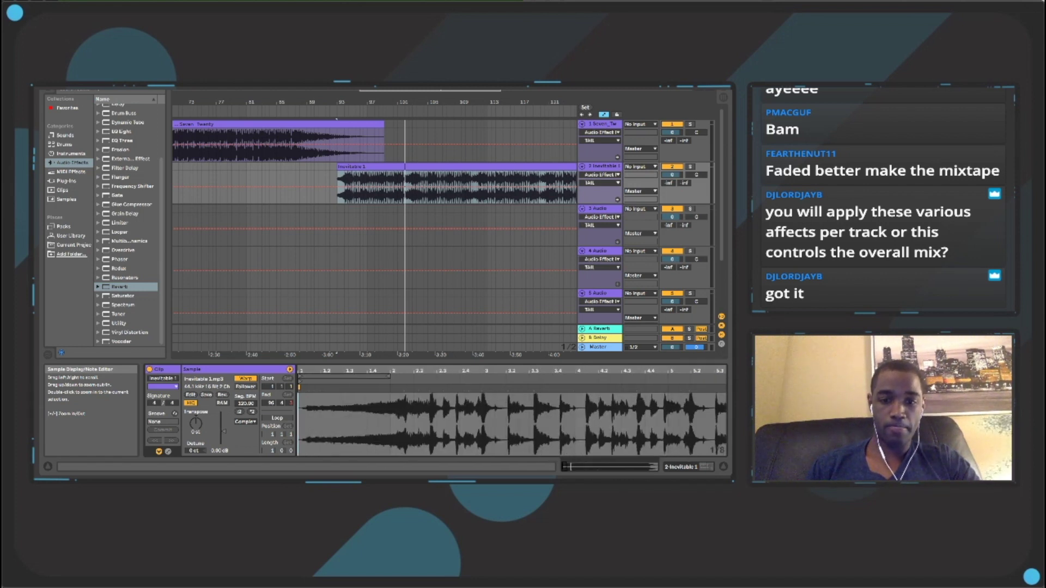
left_click(328, 376)
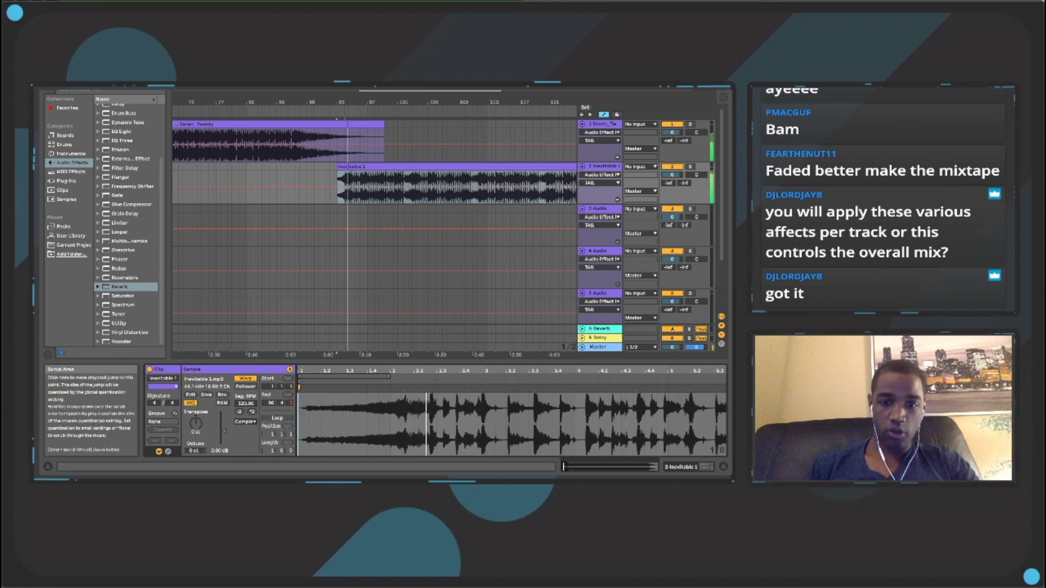
left_click(391, 387)
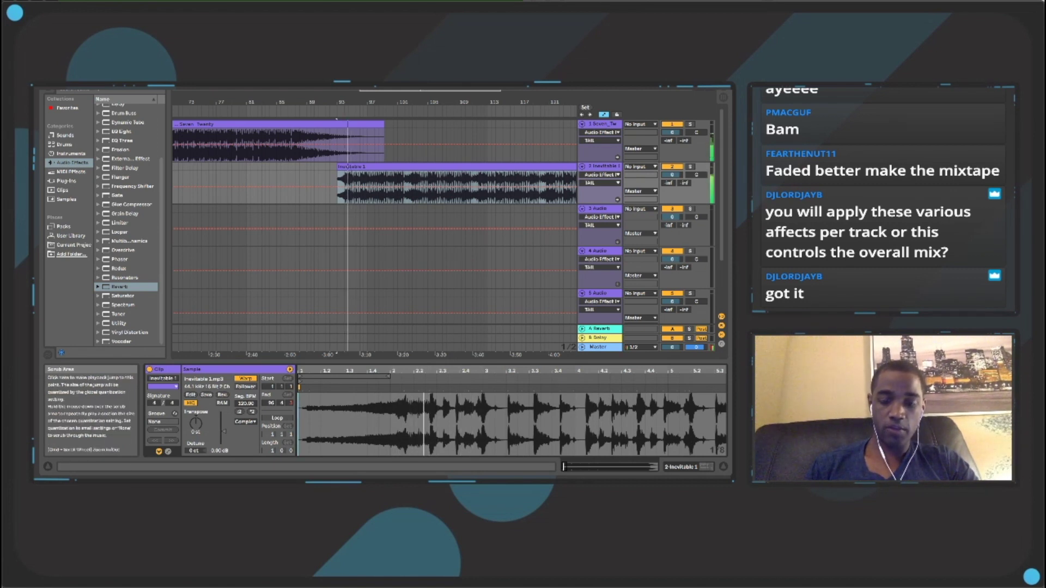
key("space")
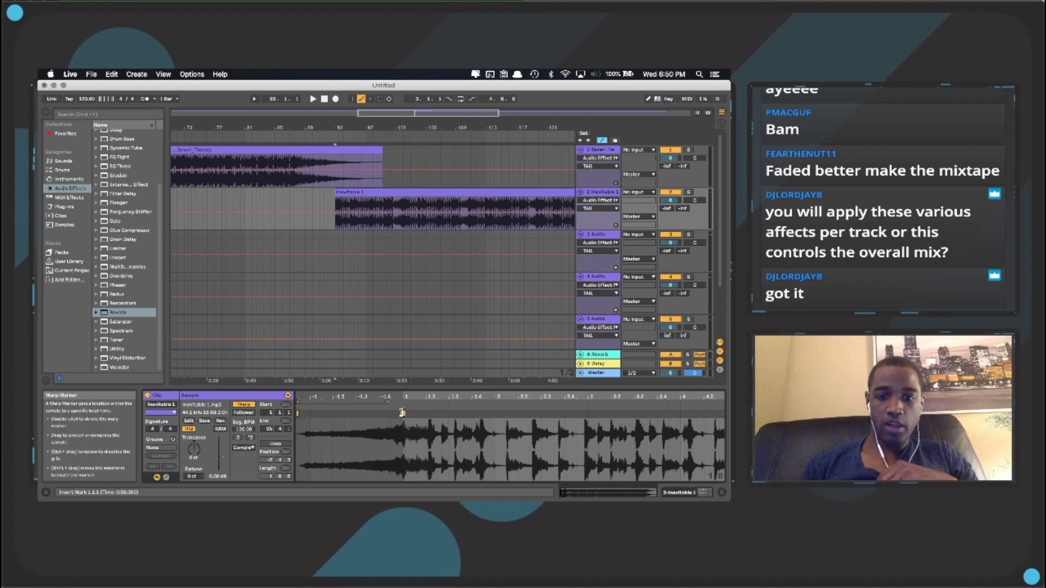
right_click(403, 412)
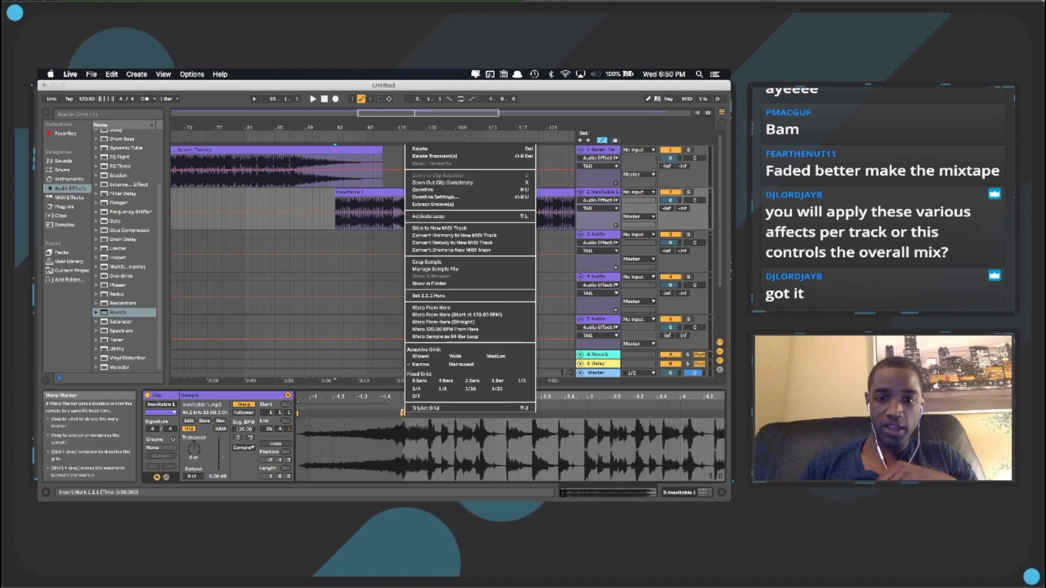
left_click(414, 296)
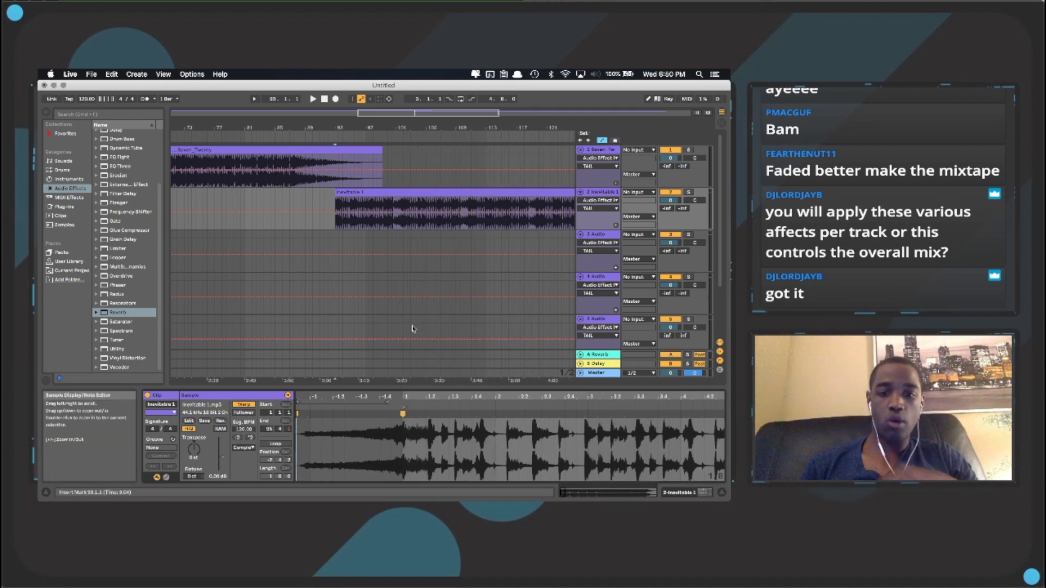
- Play Inevitable 1 from its start and apply Warp From Here (Straight) at its first-beat warp marker
left_click(328, 138)
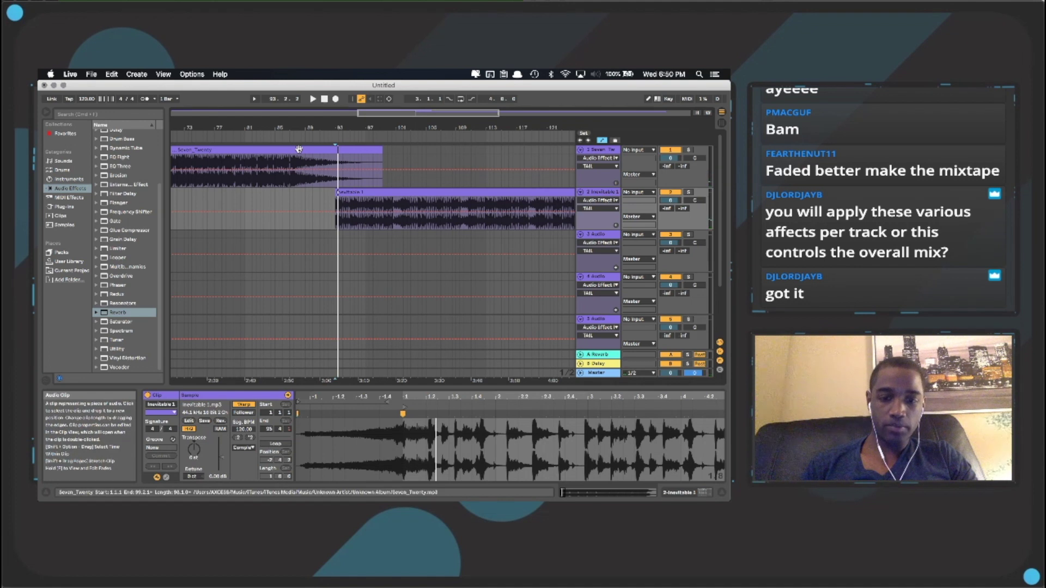
right_click(402, 413)
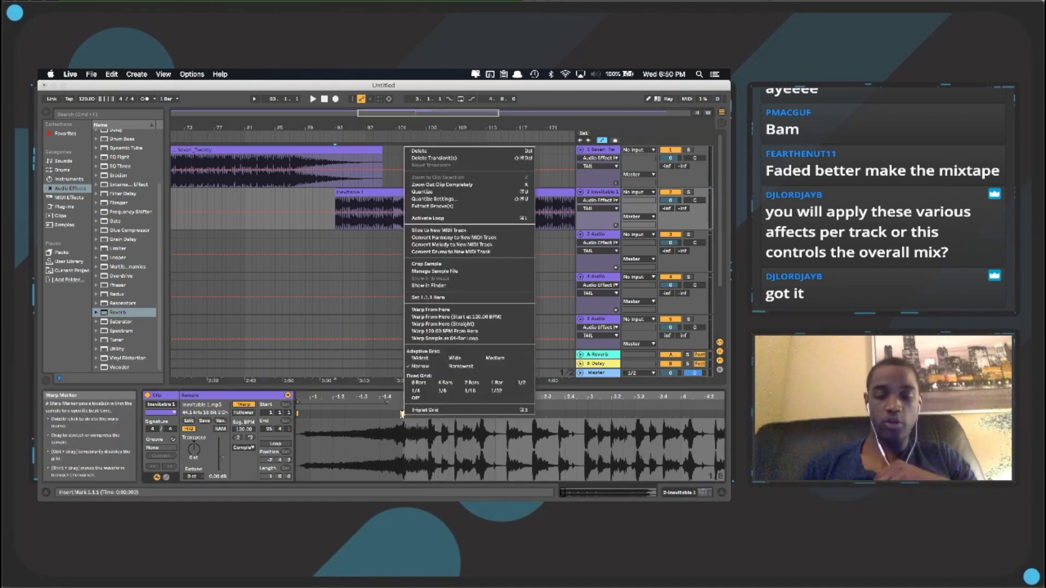
left_click(427, 324)
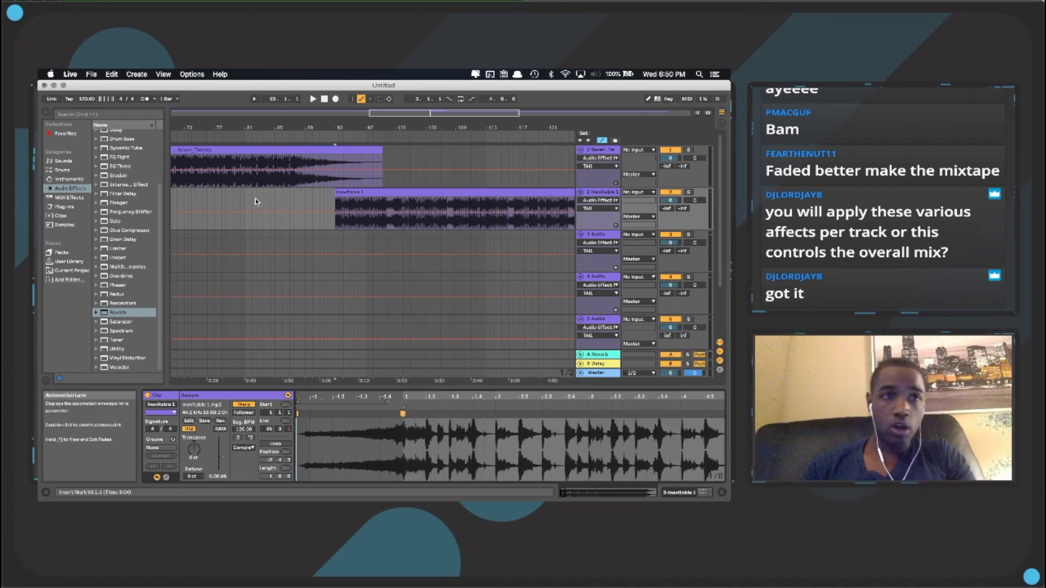
- Set the project tempo to 111 BPM and turn on Warp for the Seven_Twenty clip
left_click_drag(87, 98, 87, 105)
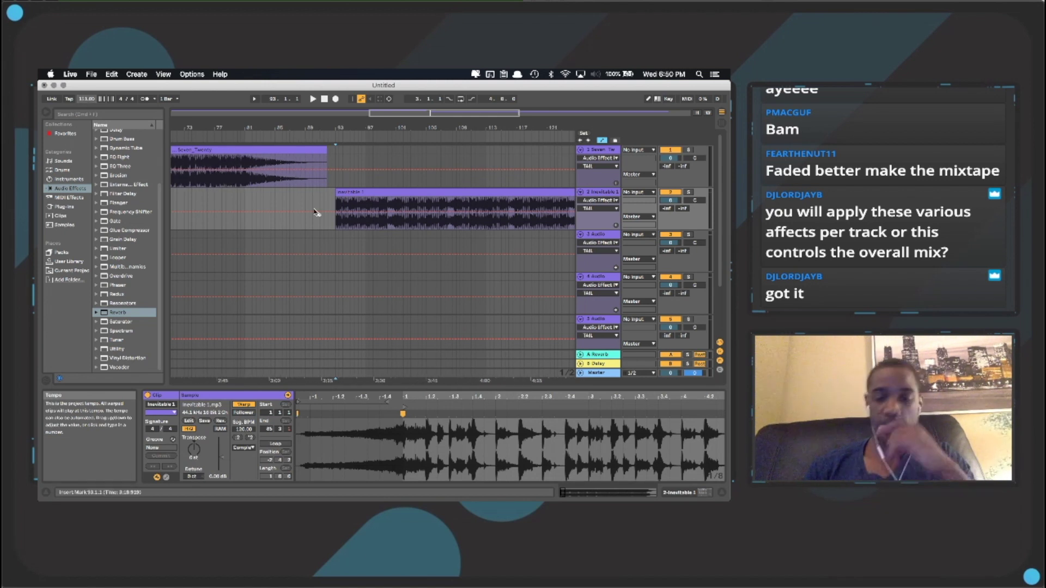
left_click(371, 192)
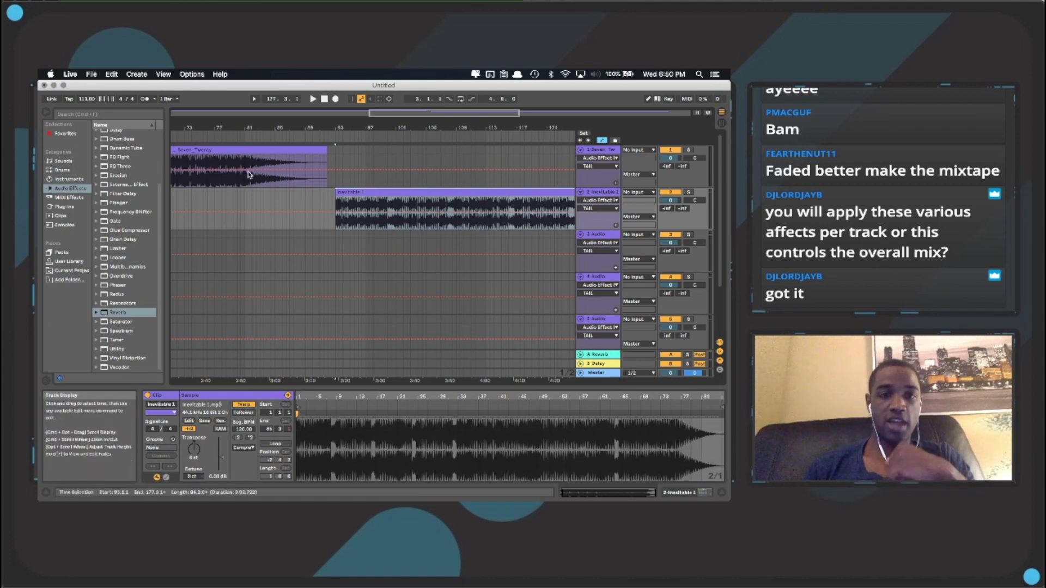
left_click(240, 147)
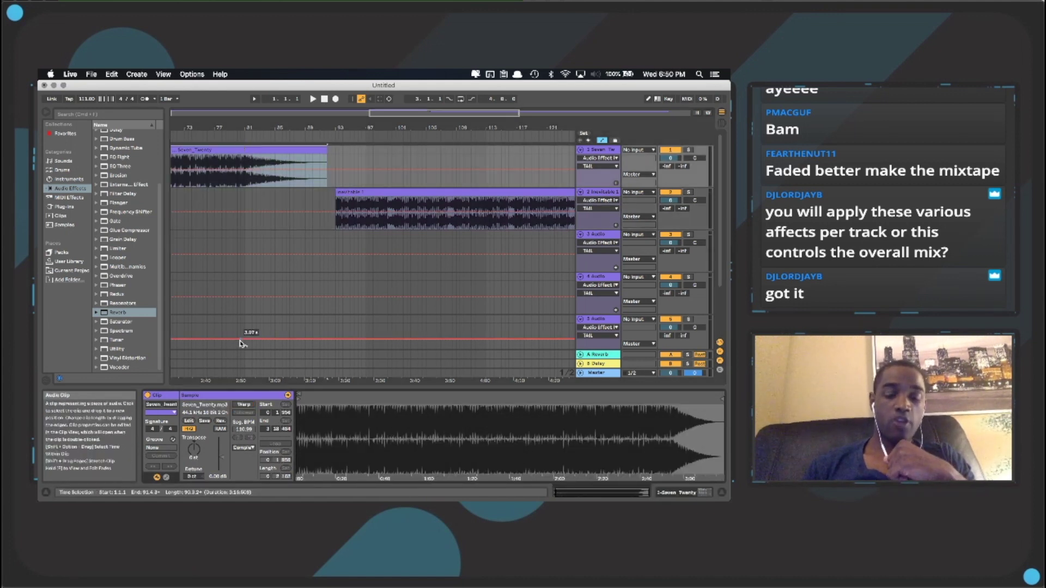
scroll(240, 340, "left", 15)
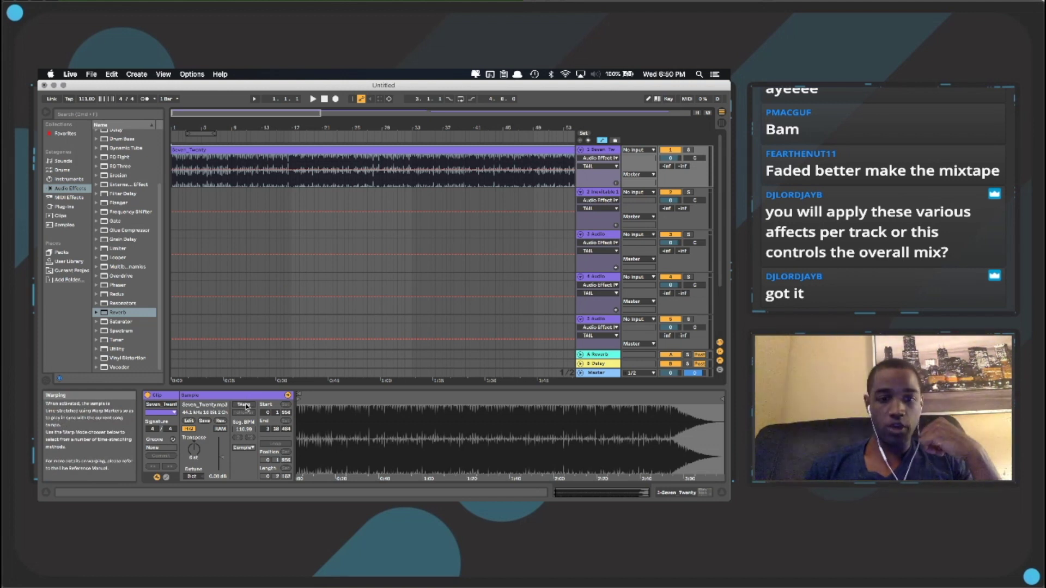
left_click(246, 406)
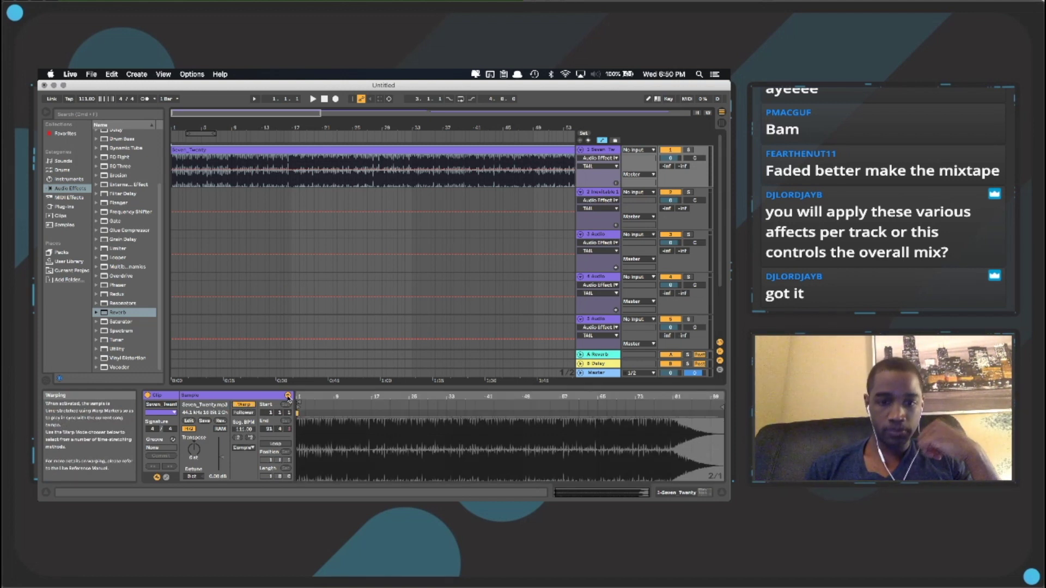
- Place a warp marker on Seven_Twenty's first beat, set 1.1.1 there and apply Warp From Here (Straight) from it
mouse_move(299, 390)
left_mouse_down()
mouse_move(430, 422)
mouse_move(466, 410)
left_mouse_up()
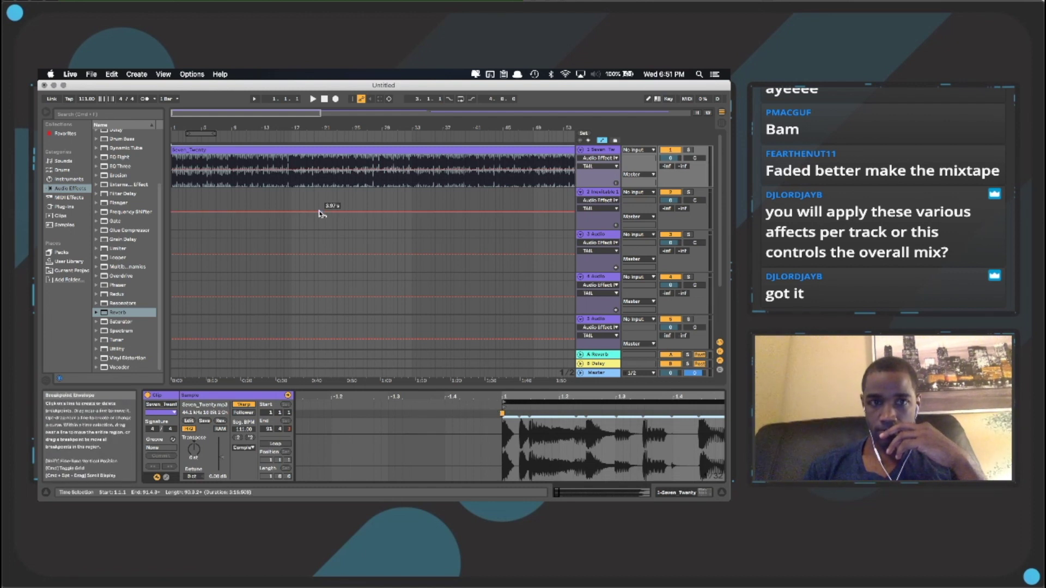
left_click(312, 99)
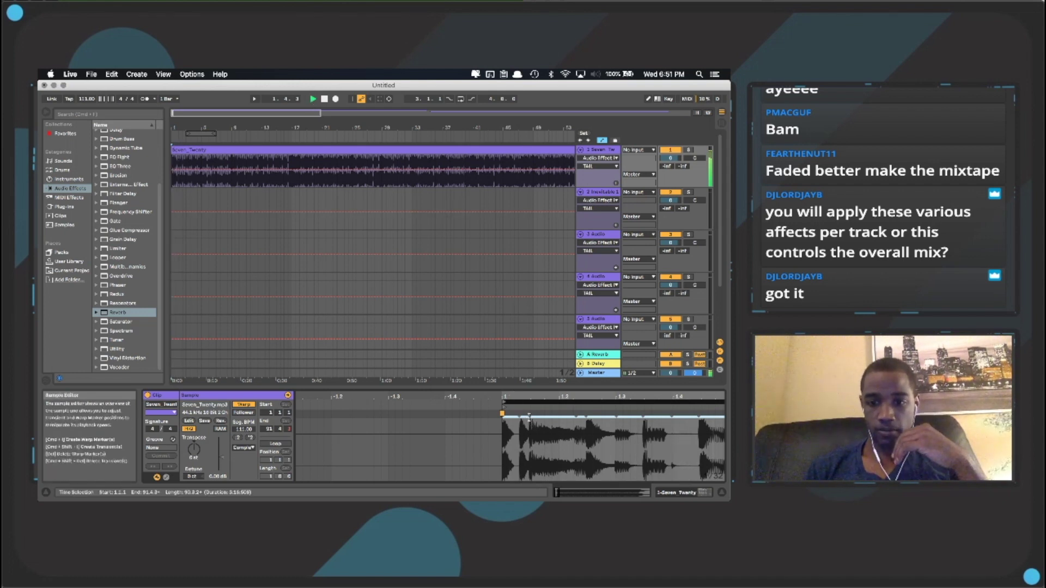
left_click(522, 409)
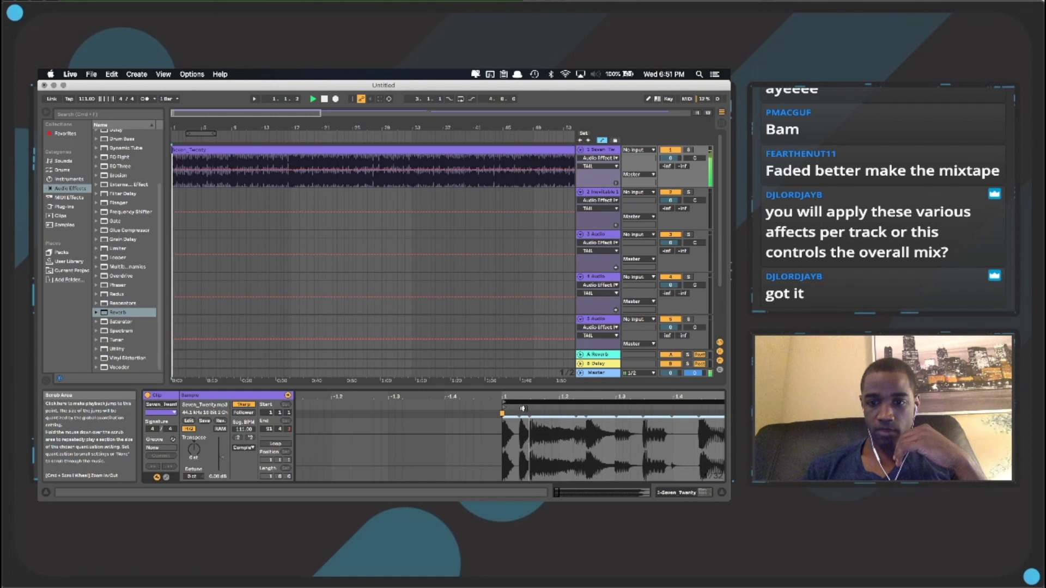
left_click(532, 419)
left_click(530, 419)
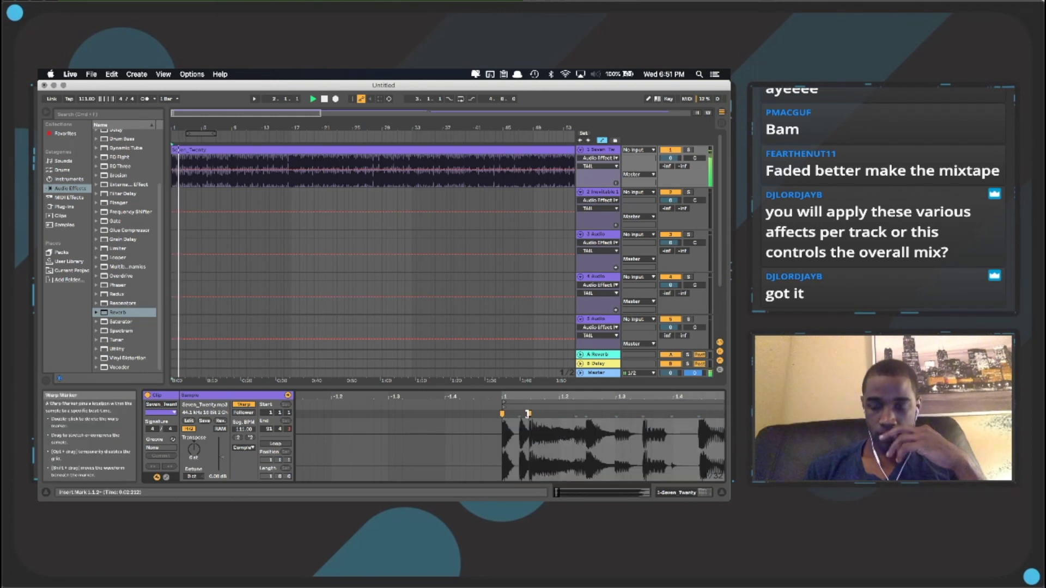
right_click(529, 417)
left_click(543, 298)
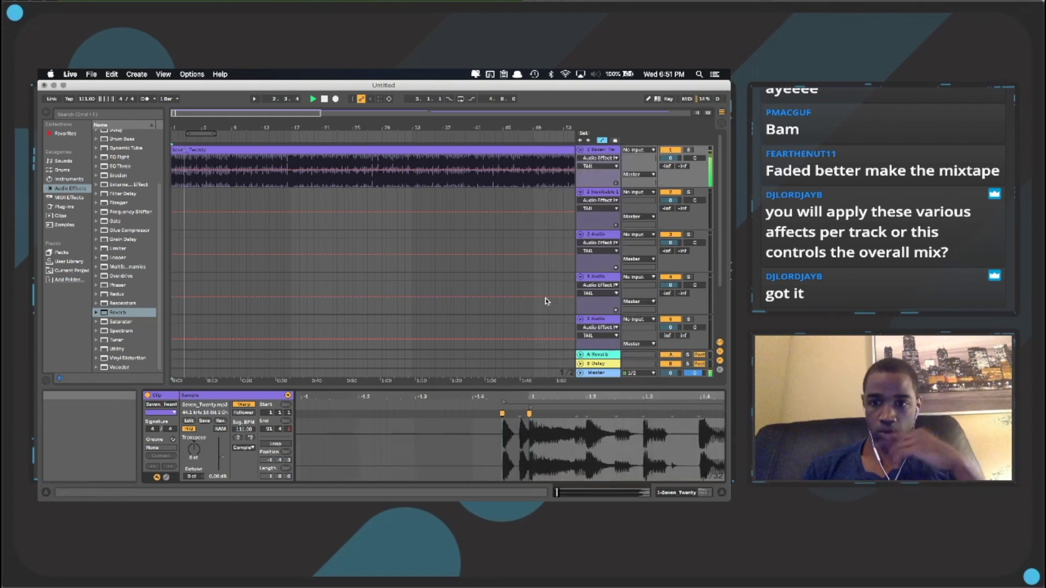
right_click(530, 413)
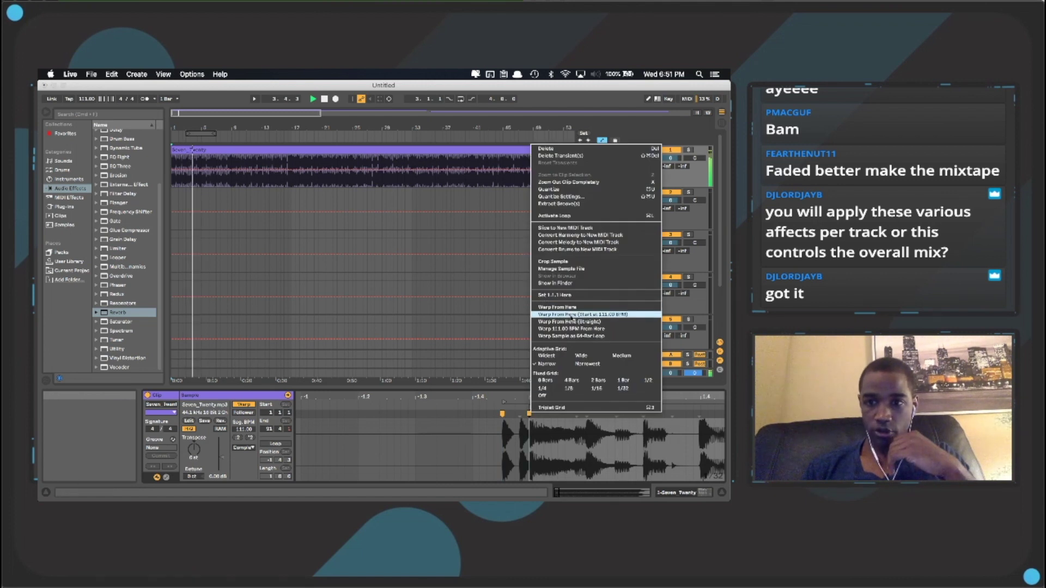
left_click(570, 322)
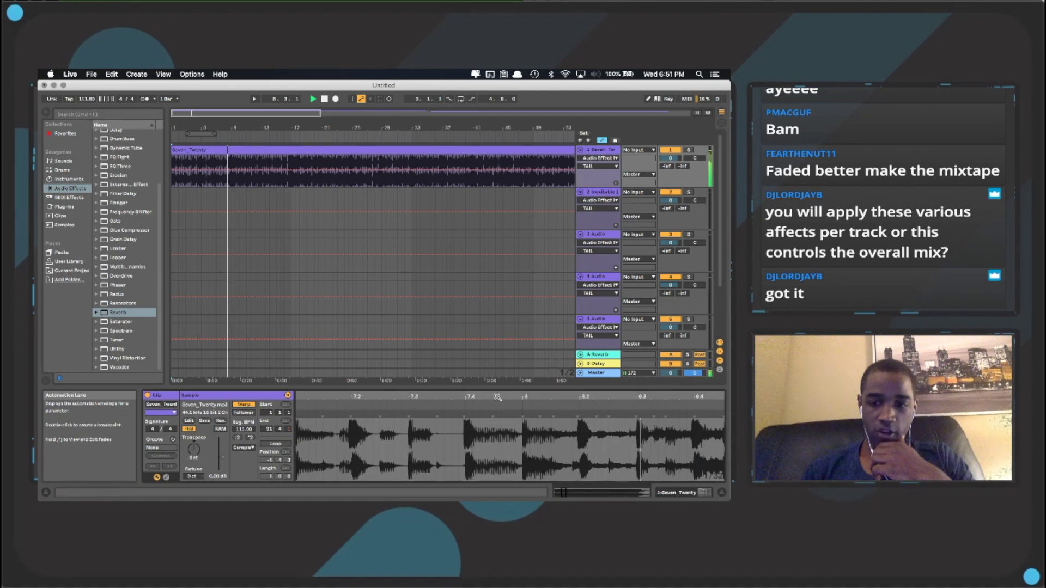
- Check Seven_Twenty's timing against the metronome, with a warp marker placed at bar 72, and turn the metronome off
left_click_drag(536, 396, 544, 370)
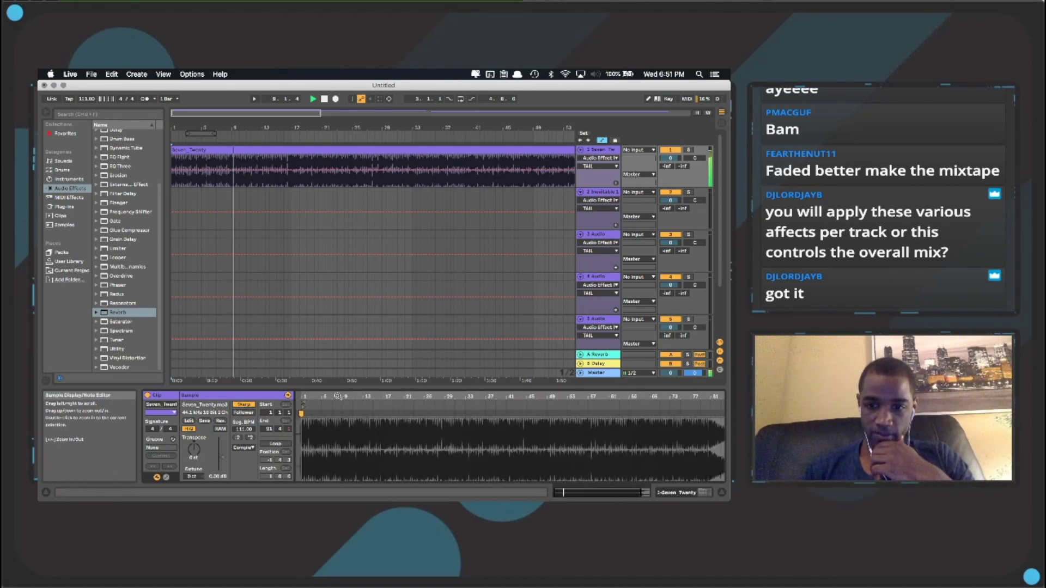
left_click(648, 408)
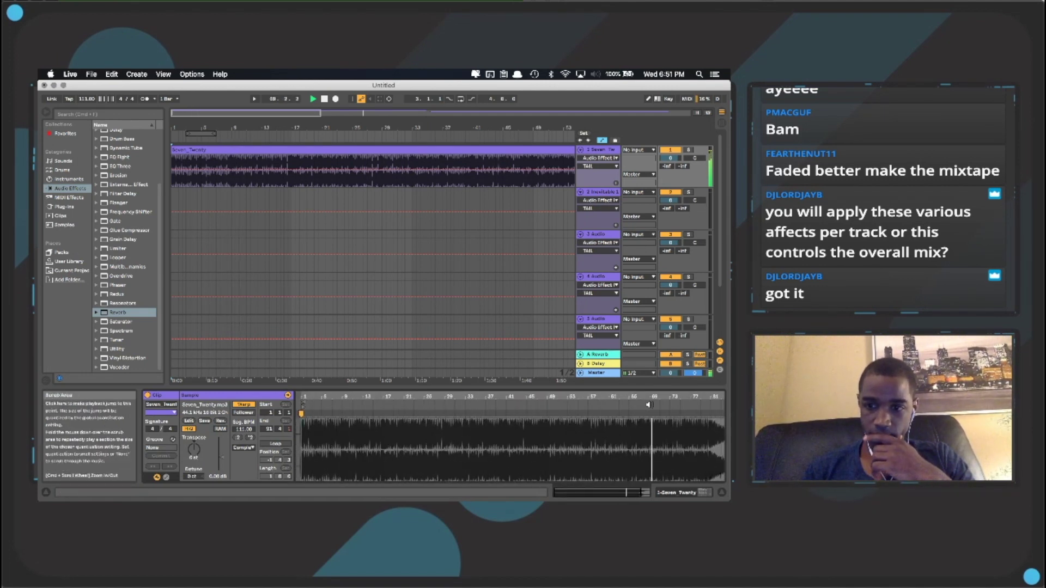
left_click_drag(668, 397, 669, 416)
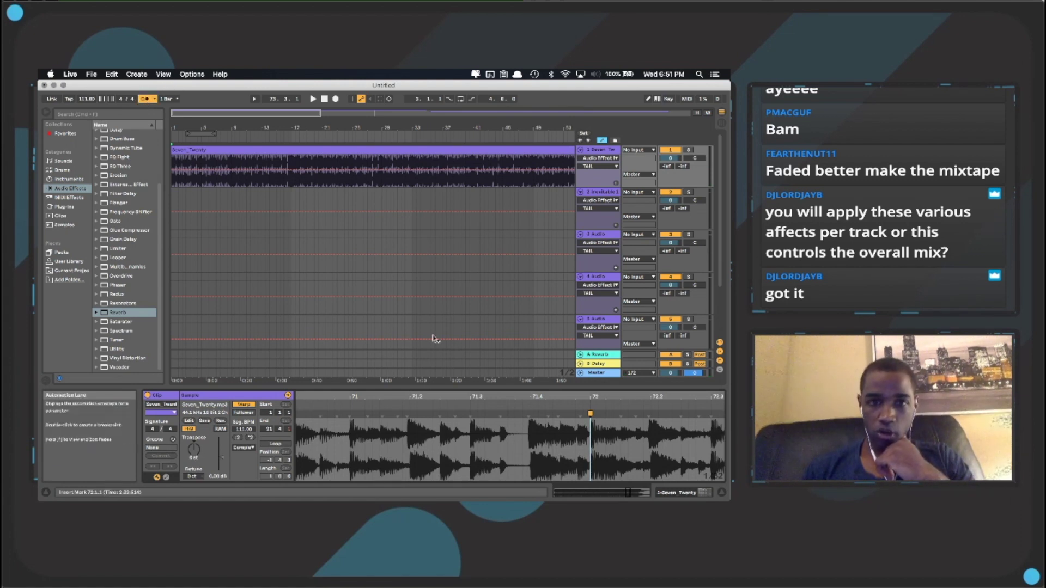
left_click(309, 139)
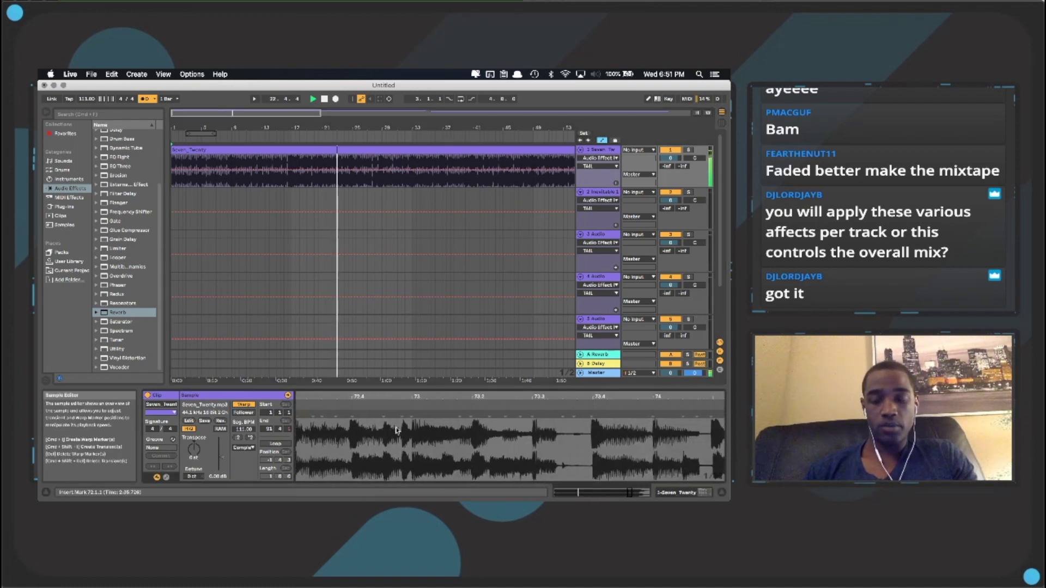
left_click(145, 100)
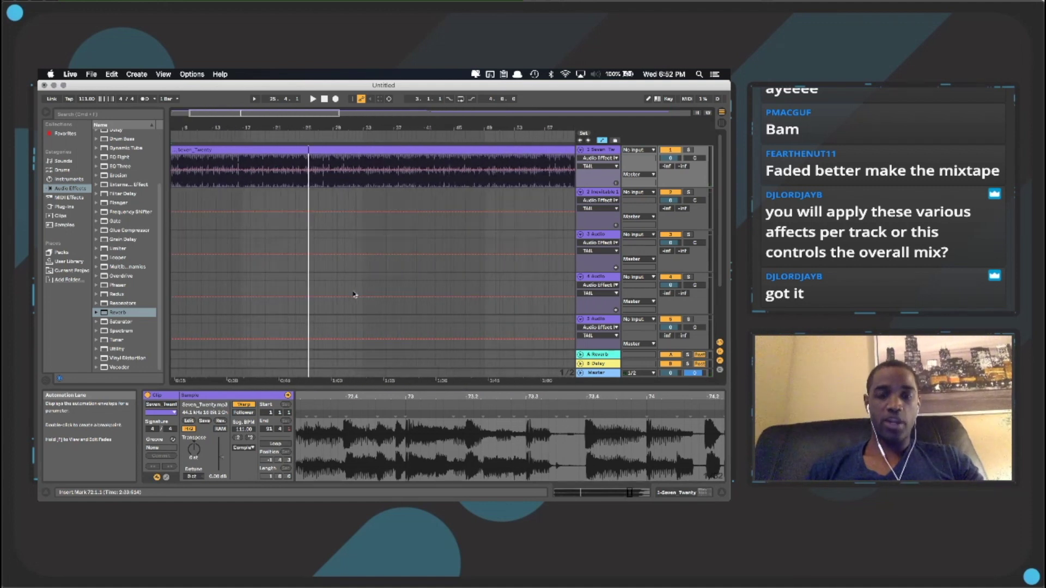
- Play the end of Seven_Twenty and move the Inevitable 1 clip to start at bar 81, overlapping it
scroll(354, 295, "right", 15)
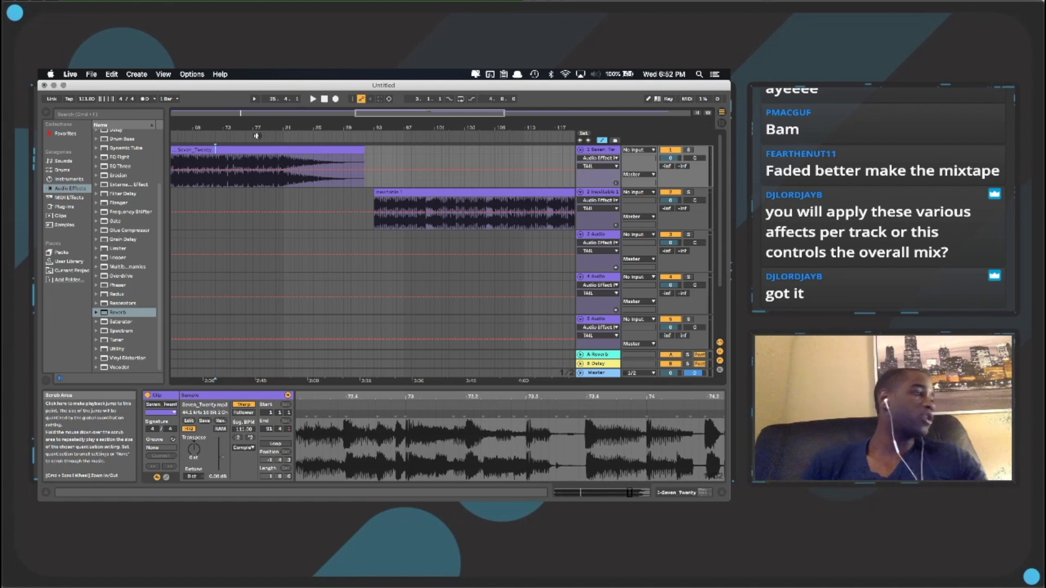
left_click_drag(277, 126, 278, 146)
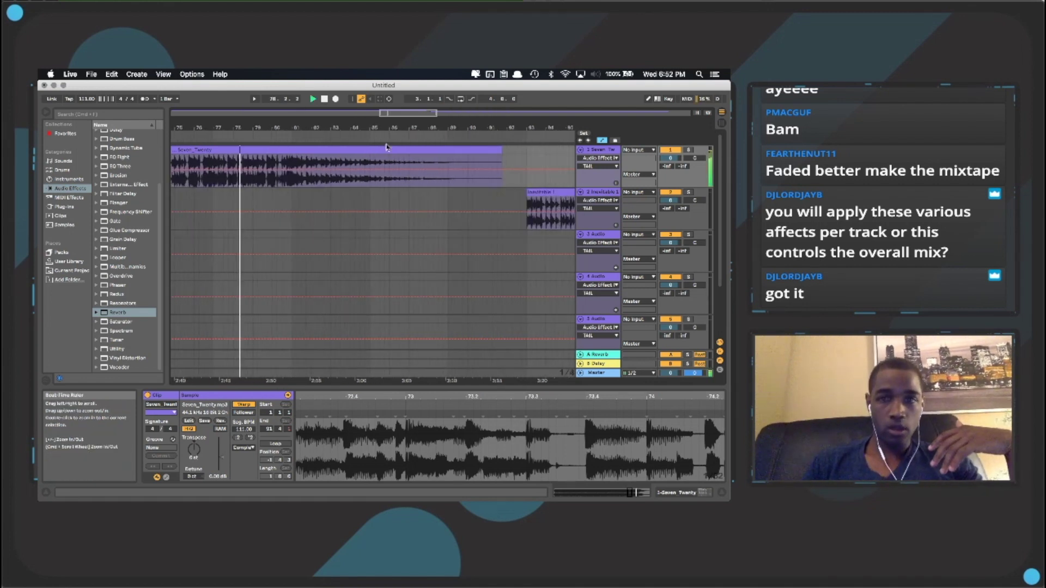
left_click_drag(536, 192, 303, 216)
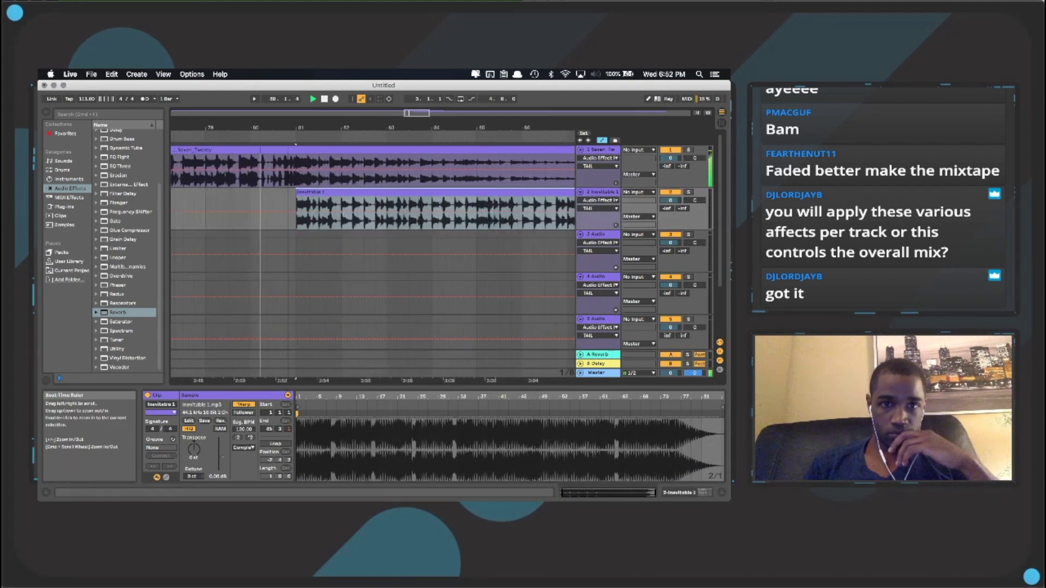
- Play the overlap of Seven_Twenty and Inevitable 1 from around bar 81 to check the transition
left_click_drag(223, 122, 223, 126)
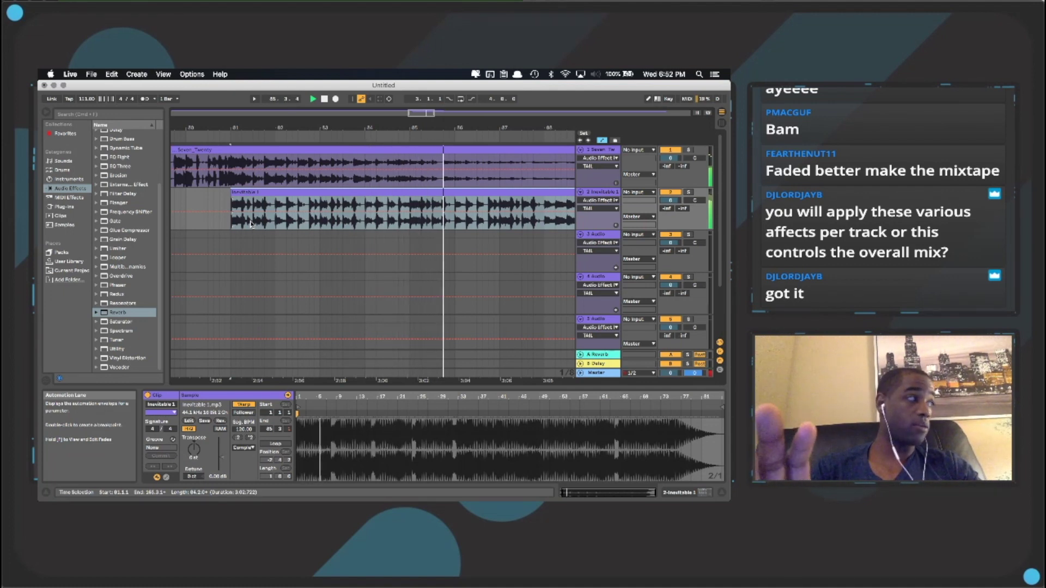
left_click(199, 147)
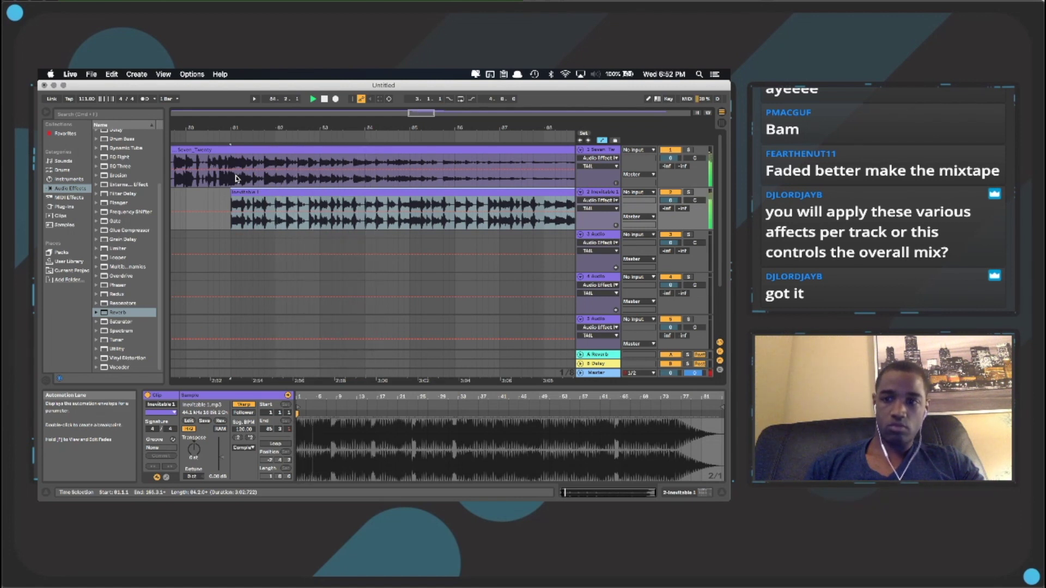
key("space")
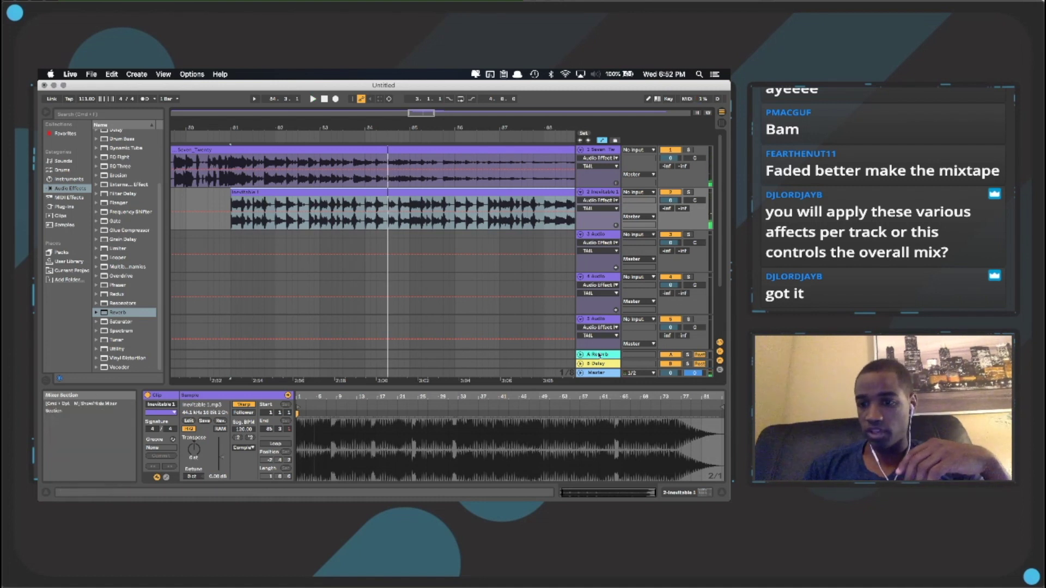
- Add a Limiter with Auto release to the Master track and place a Utility before it
left_click(601, 373)
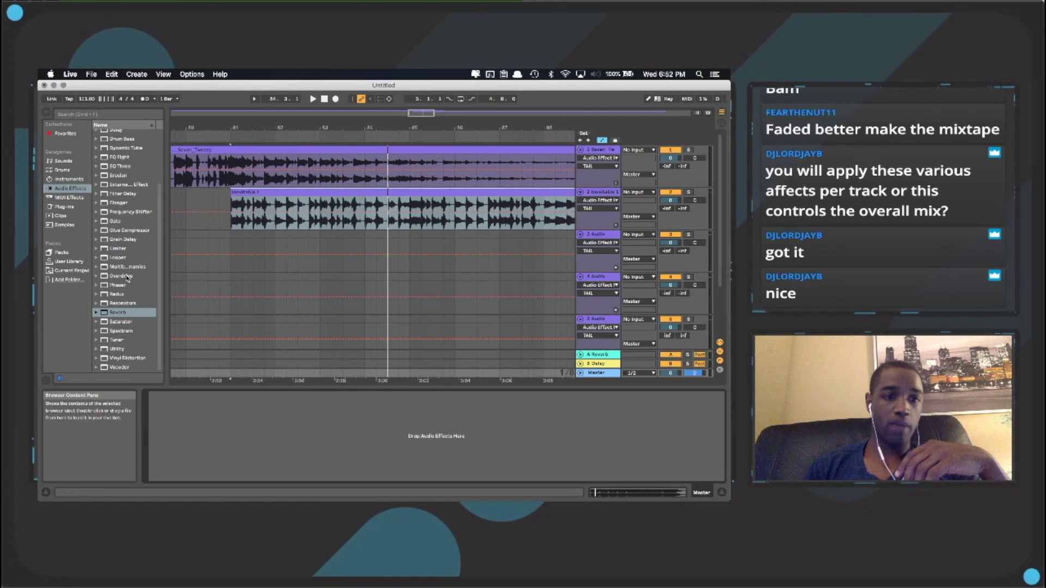
left_click(105, 250)
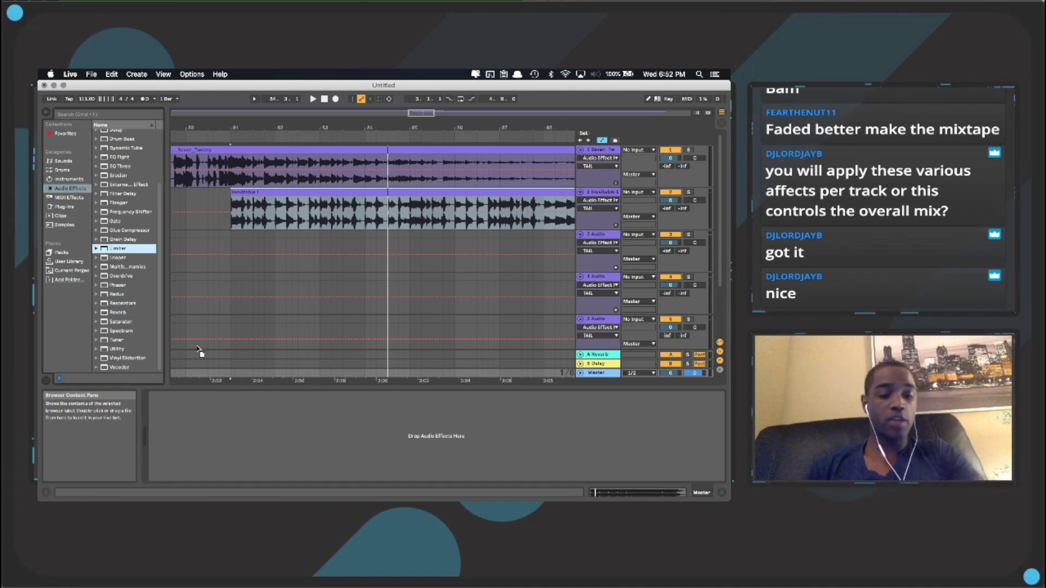
left_click_drag(199, 352, 200, 421)
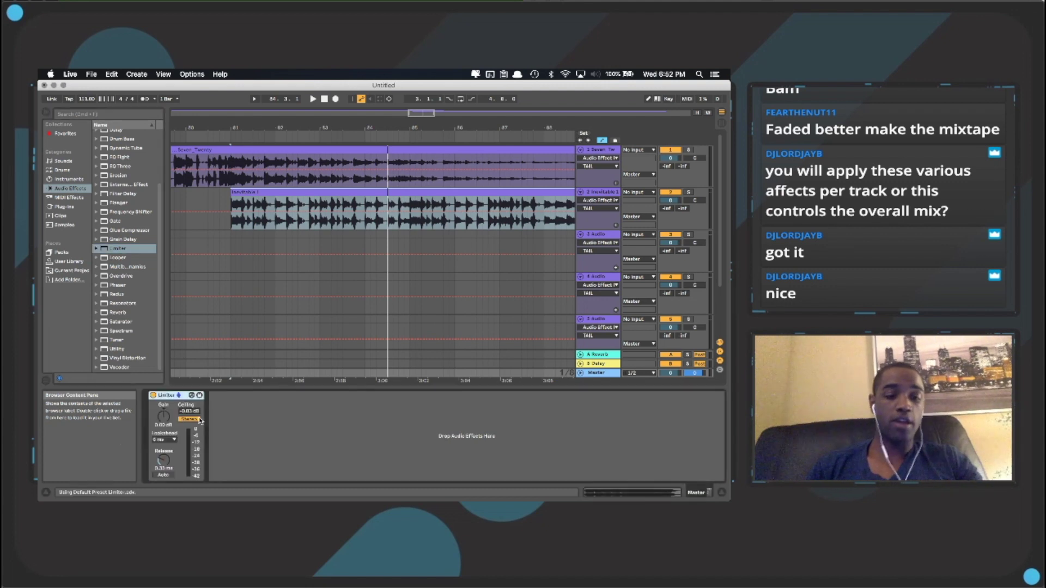
left_click(327, 141)
left_click(325, 141)
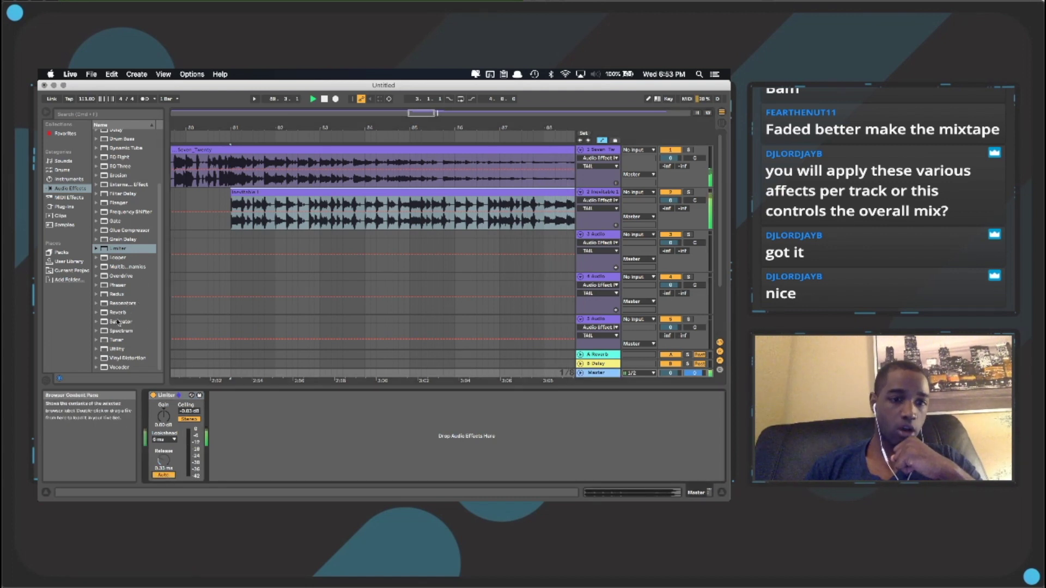
left_click_drag(116, 350, 148, 409)
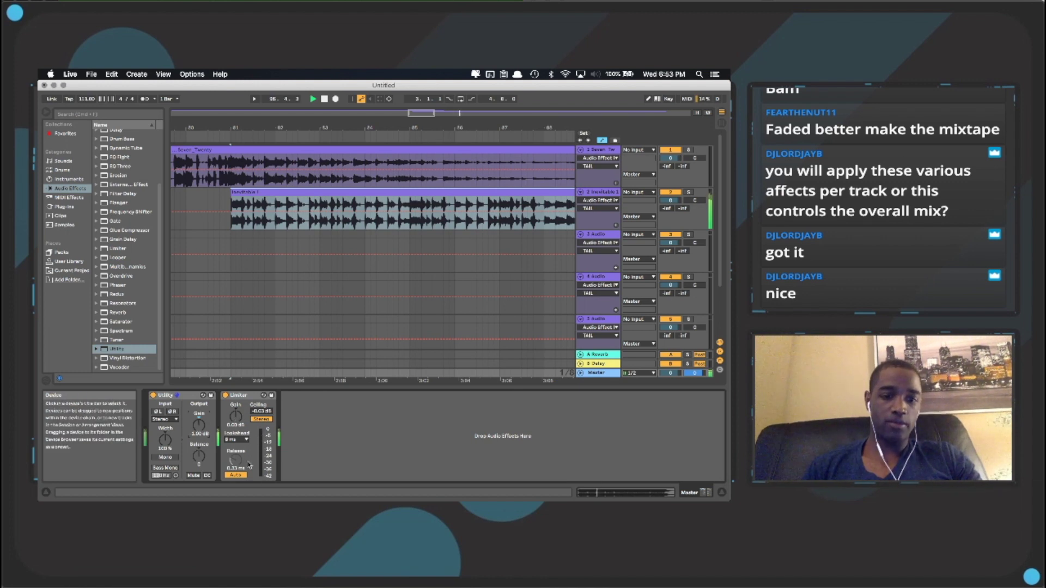
- Rename the low-gain macro in the Seven_Twenty track's Audio Effect Rack as LOW
scroll(303, 243, "left", 3)
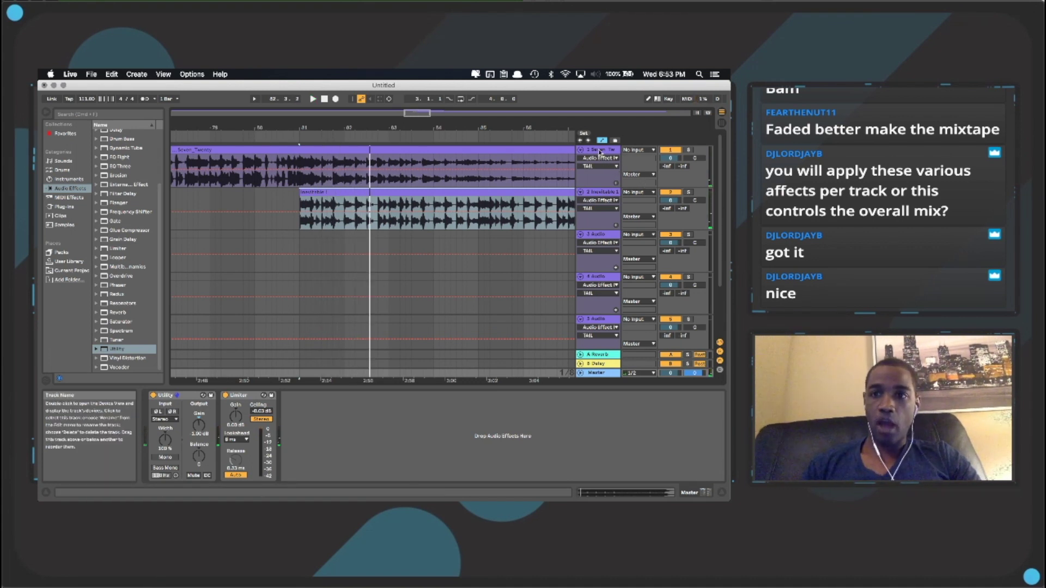
left_click(599, 150)
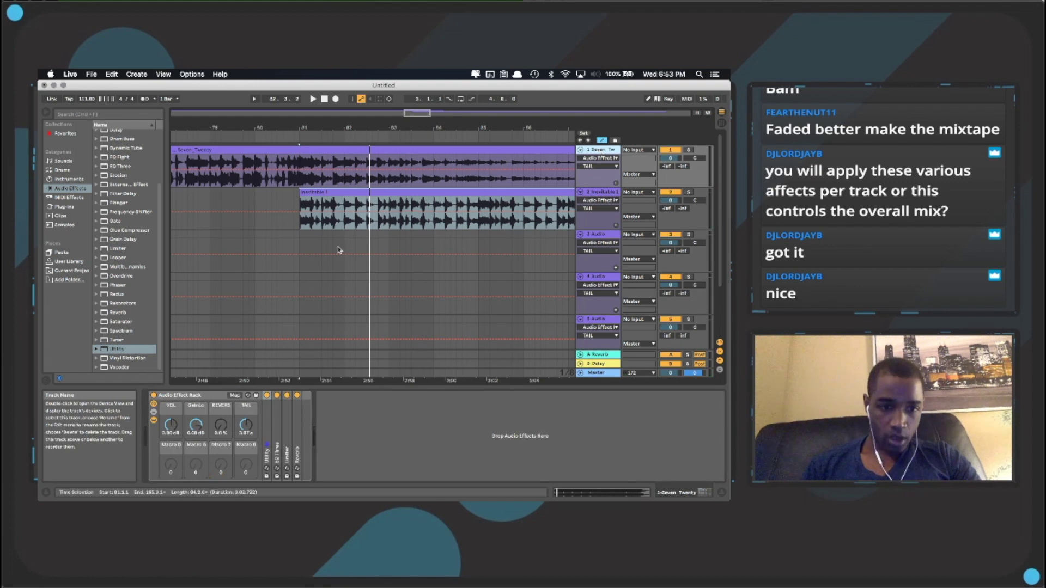
left_click(197, 429)
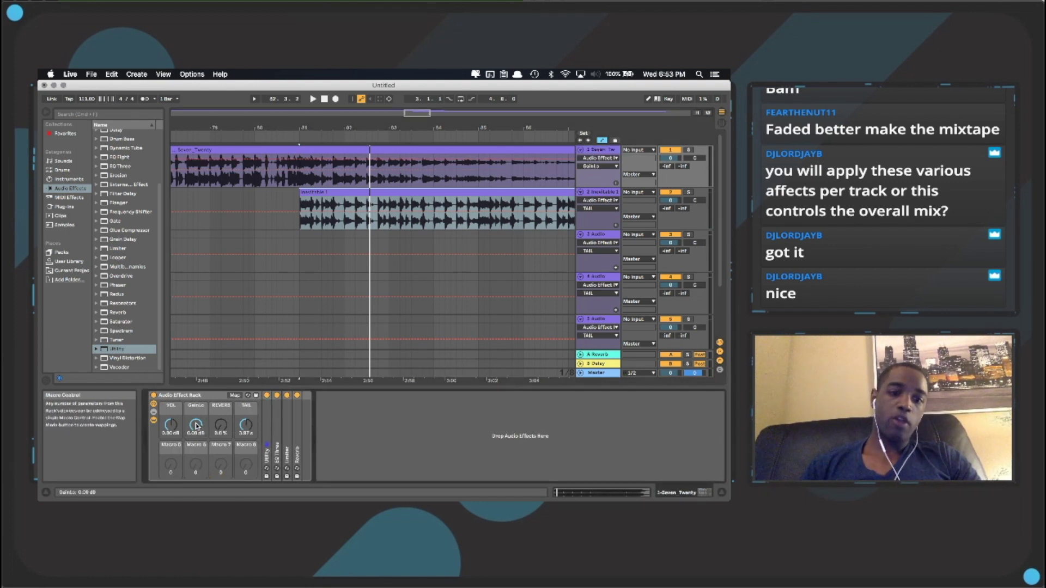
right_click(197, 408)
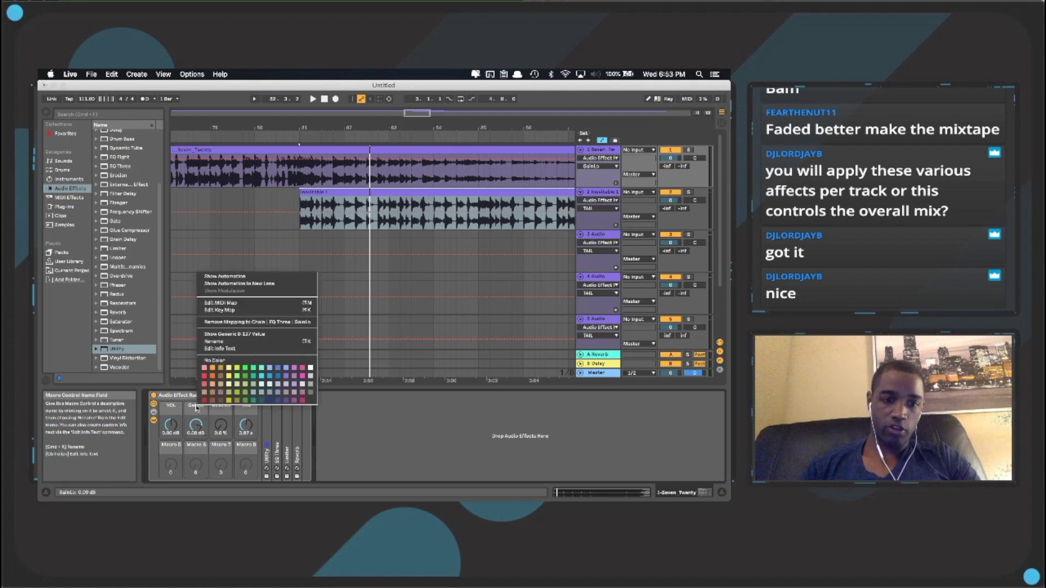
left_click(216, 341)
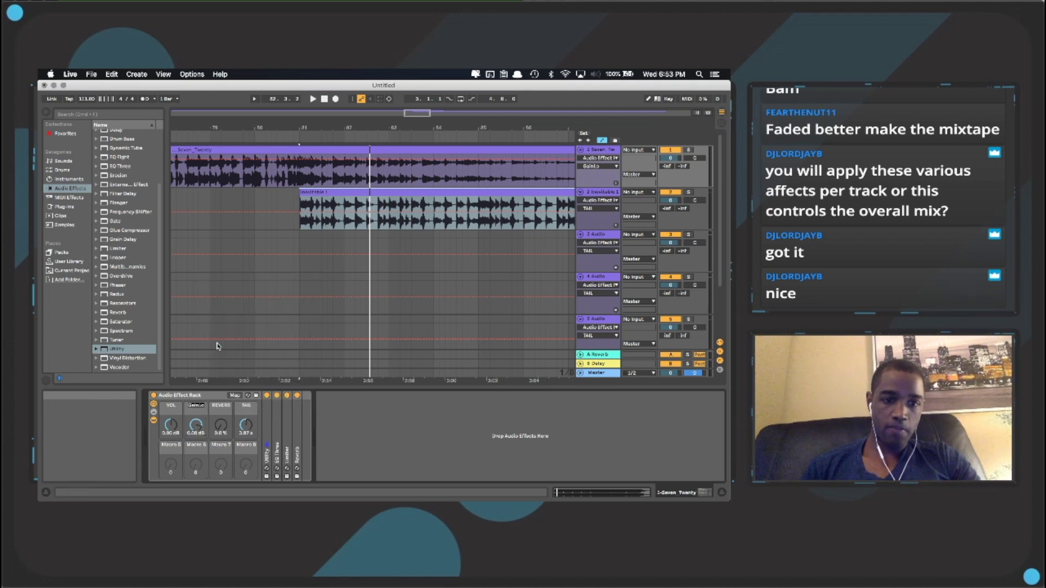
type("LOW")
key("Return")
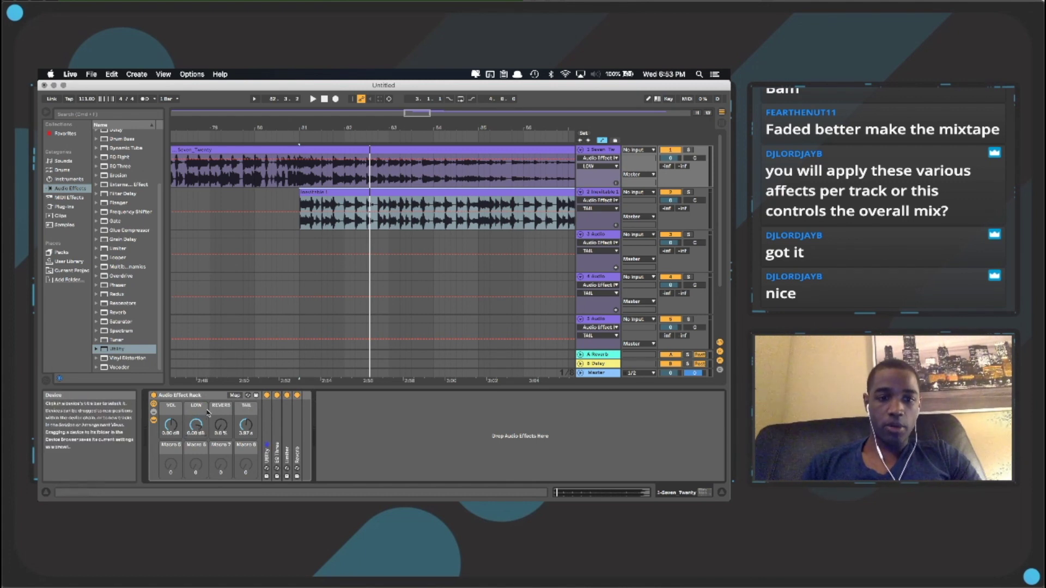
- Show the LOW macro's automation on the Seven_Twenty track, toggling automation mode off and back on
right_click(197, 428)
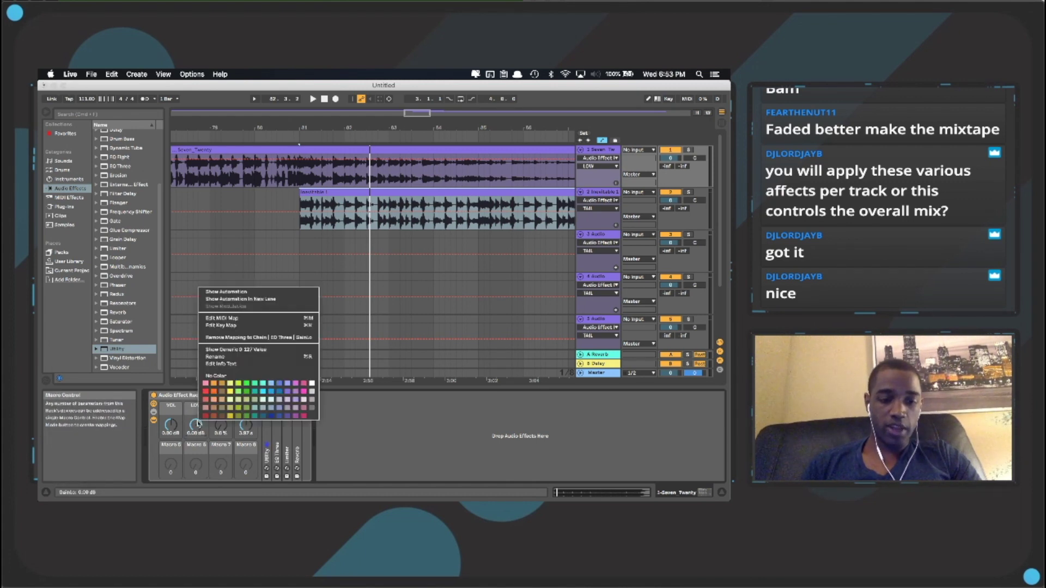
left_click(221, 293)
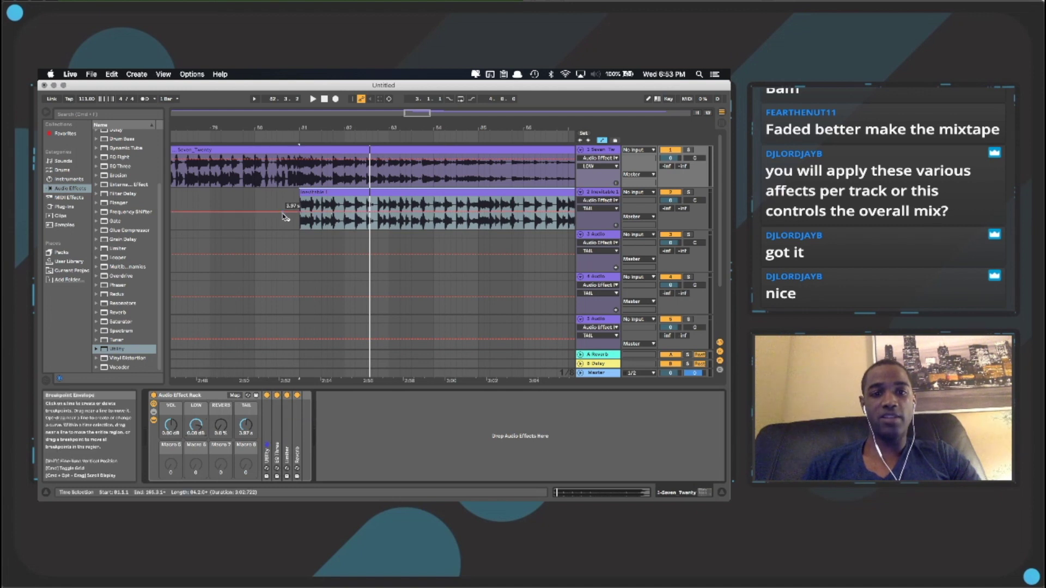
key("a")
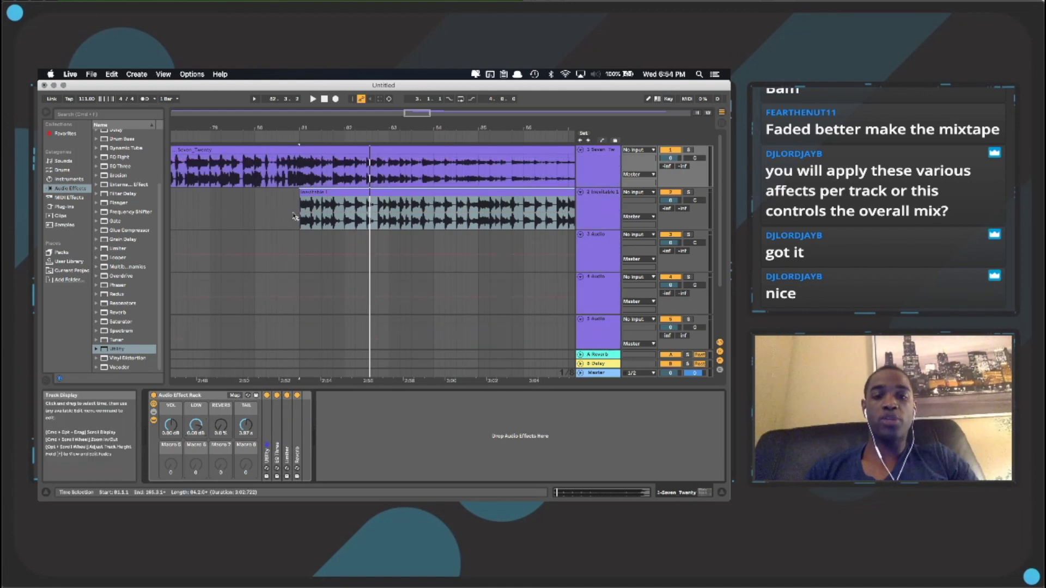
key("a")
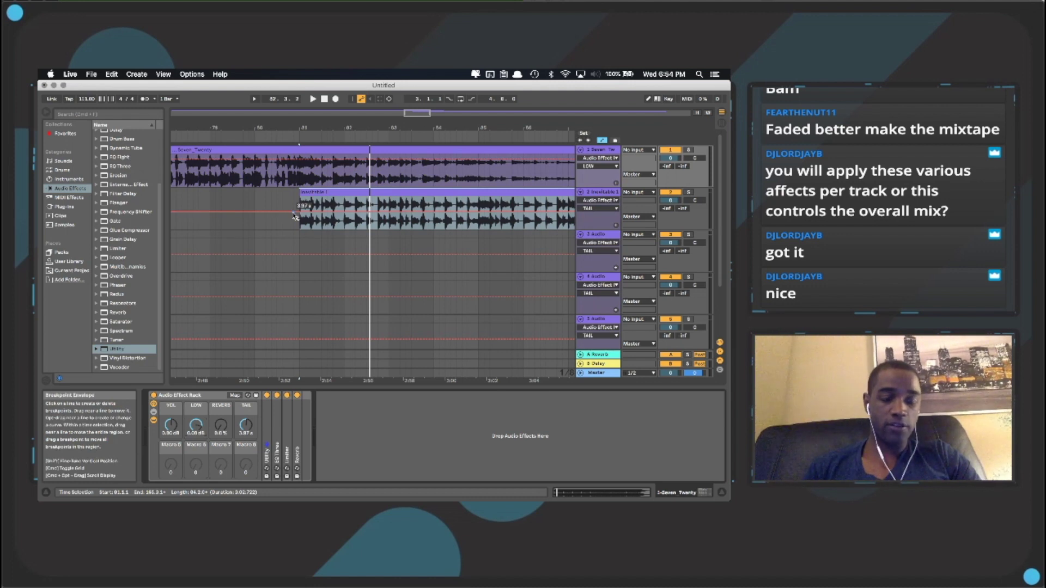
key("a")
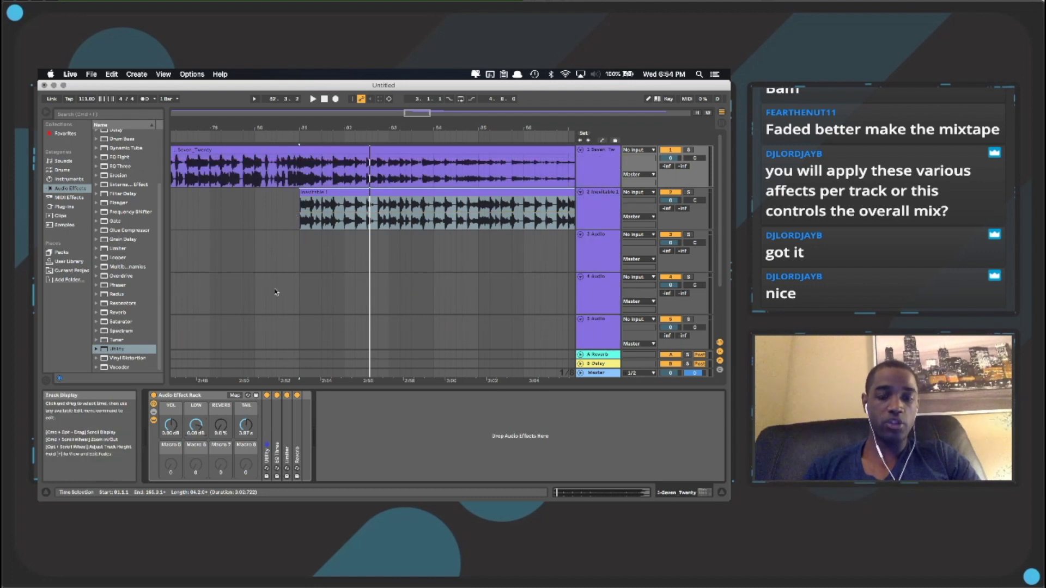
key("a")
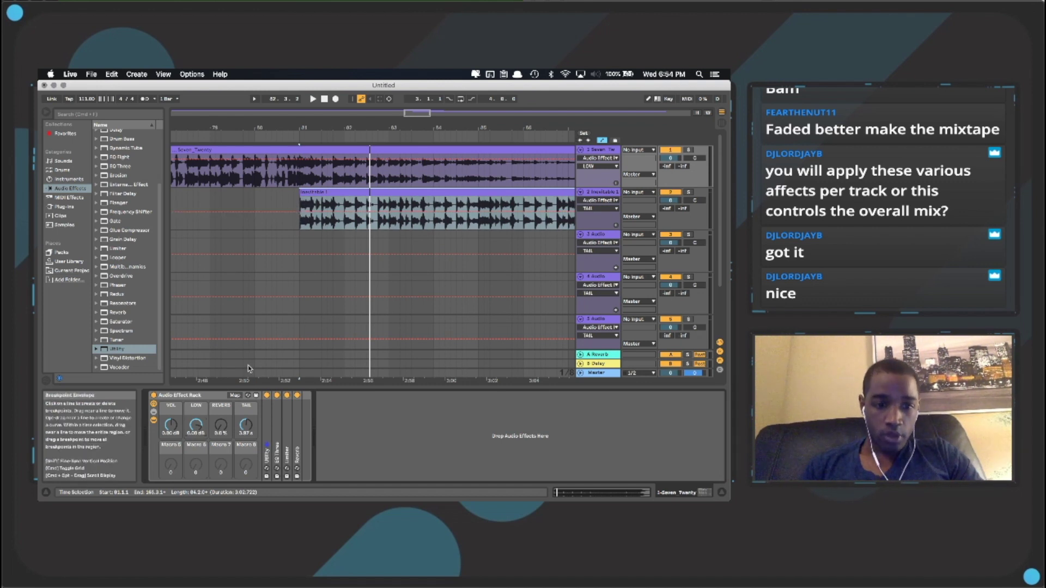
right_click(196, 290)
left_click(215, 295)
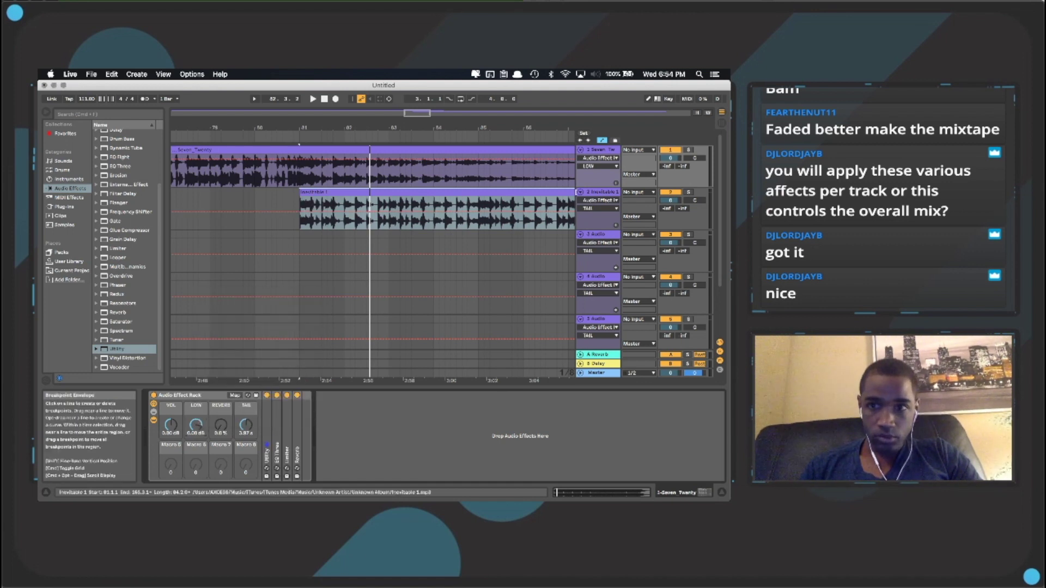
- Show the GainLo macro's automation on the Inevitable 1 track and place the insert marker at bar 81
left_click(588, 195)
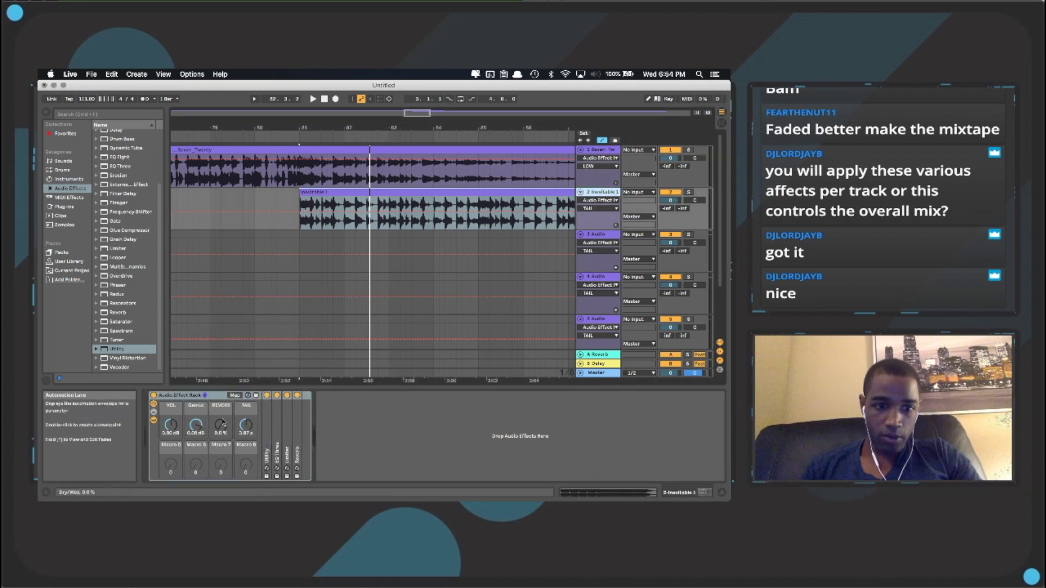
right_click(196, 426)
left_click(222, 297)
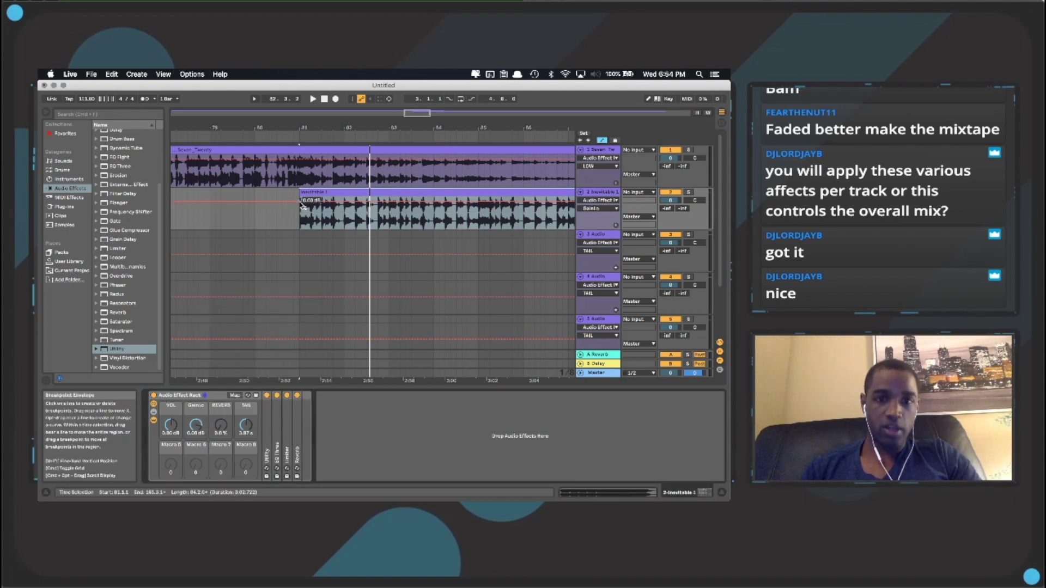
left_click(303, 206)
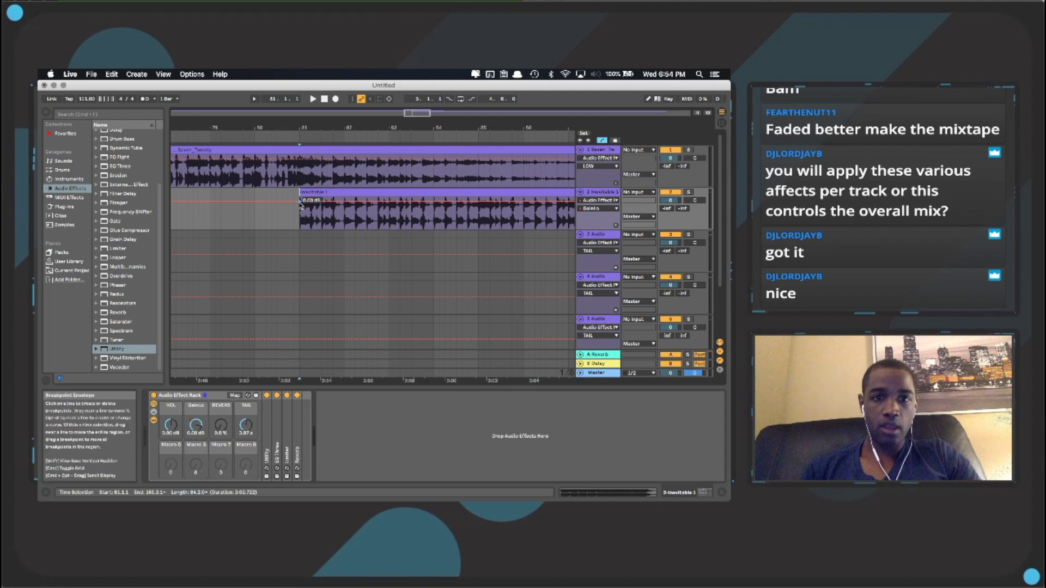
scroll(474, 209, "right", 3)
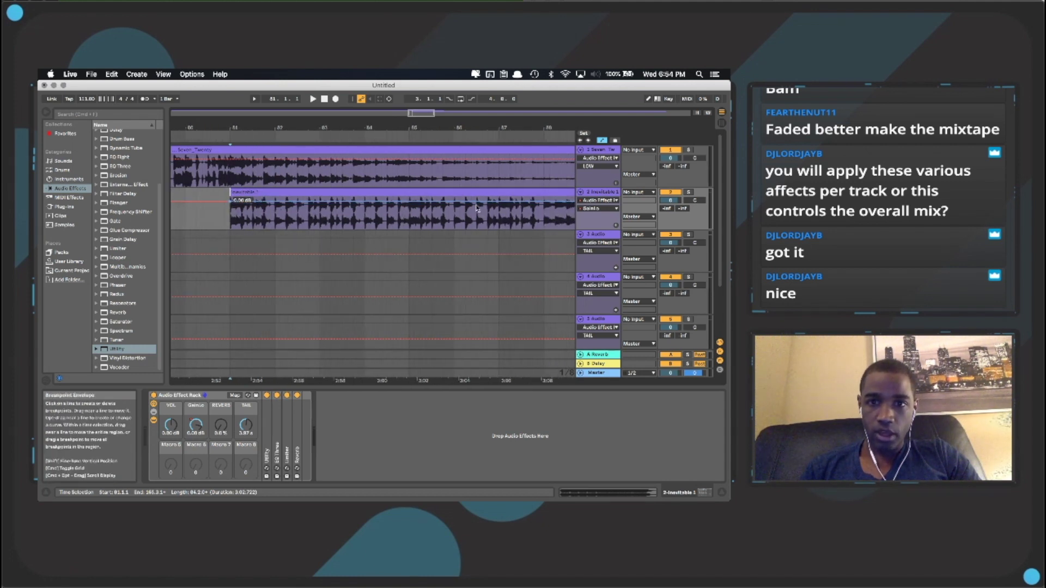
- Ramp Seven_Twenty's LOW automation from 0 dB at bar 80 down to -inf dB at bar 81
scroll(477, 208, "left", 3)
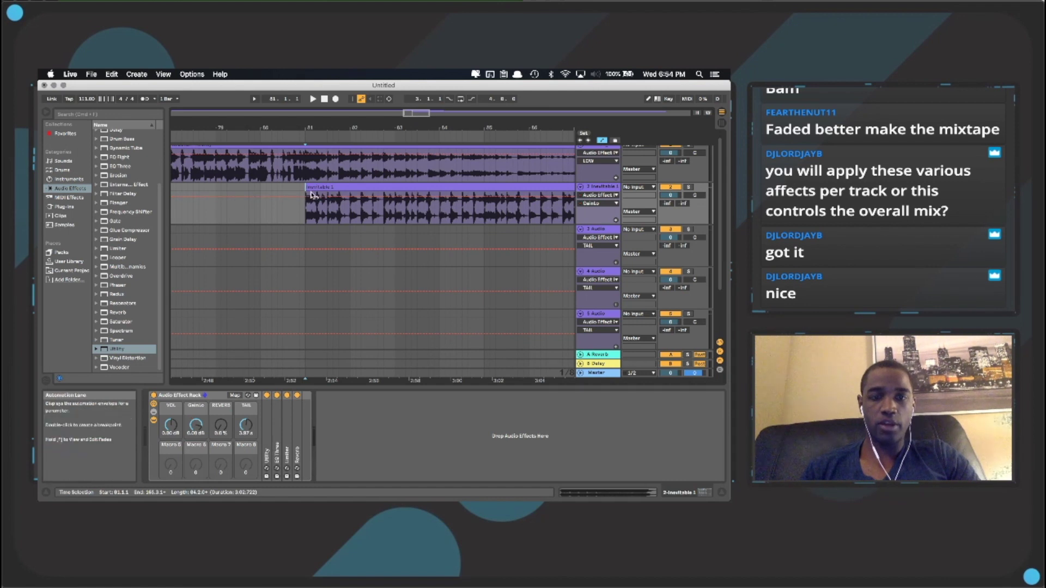
scroll(598, 155, "up", 1)
left_click(598, 155)
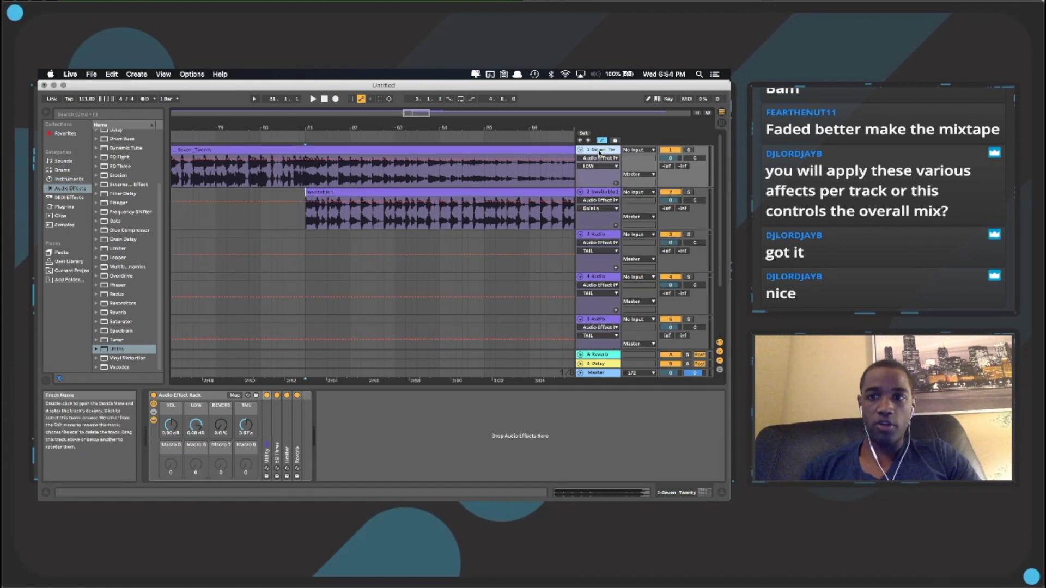
right_click(196, 428)
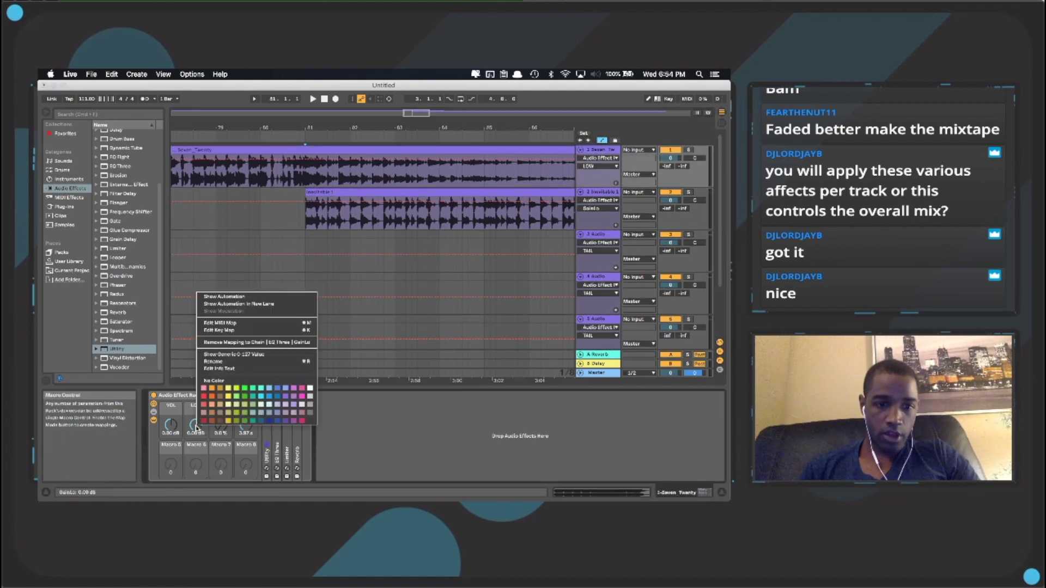
key("Escape")
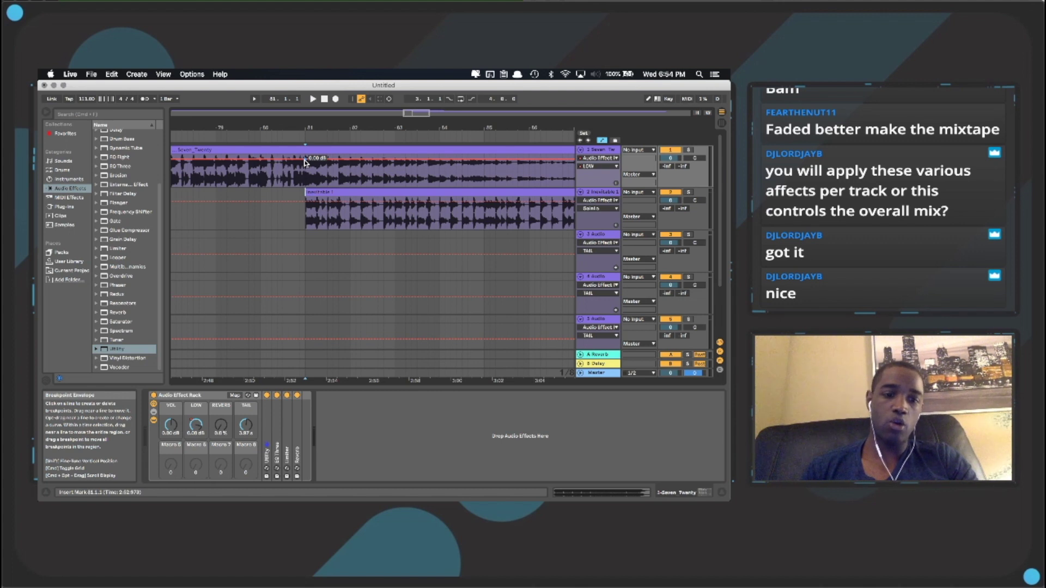
left_click_drag(305, 161, 305, 188)
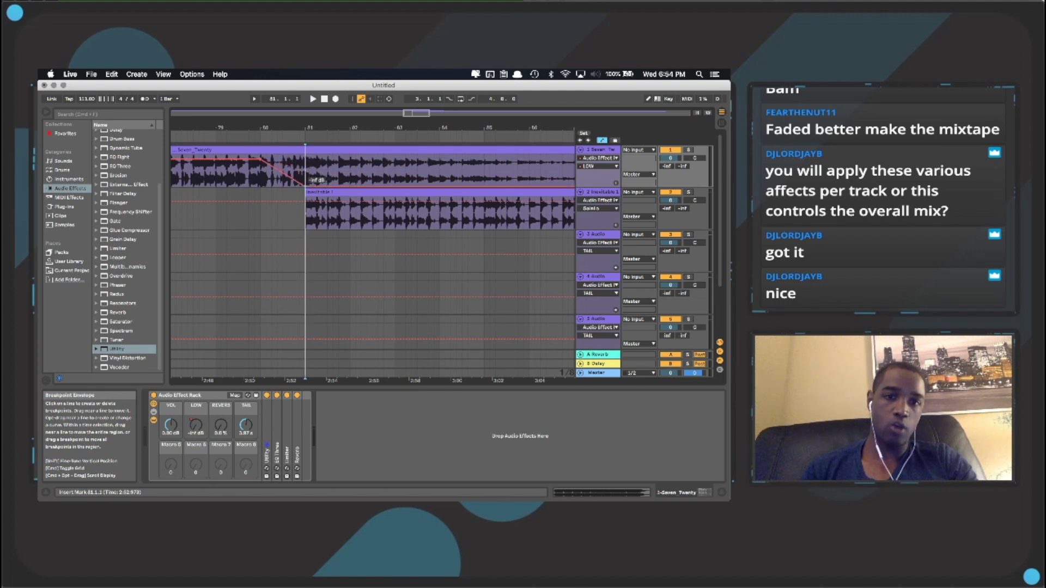
- Play the transition into Inevitable 1 from before bar 81 to hear the low-end ramp on Seven_Twenty
left_click(183, 137)
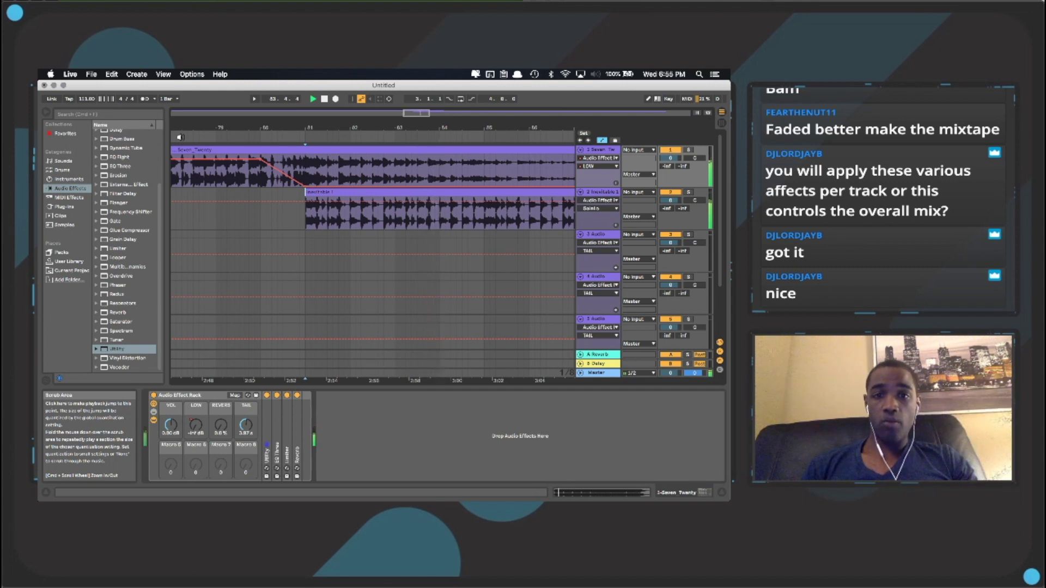
key("space")
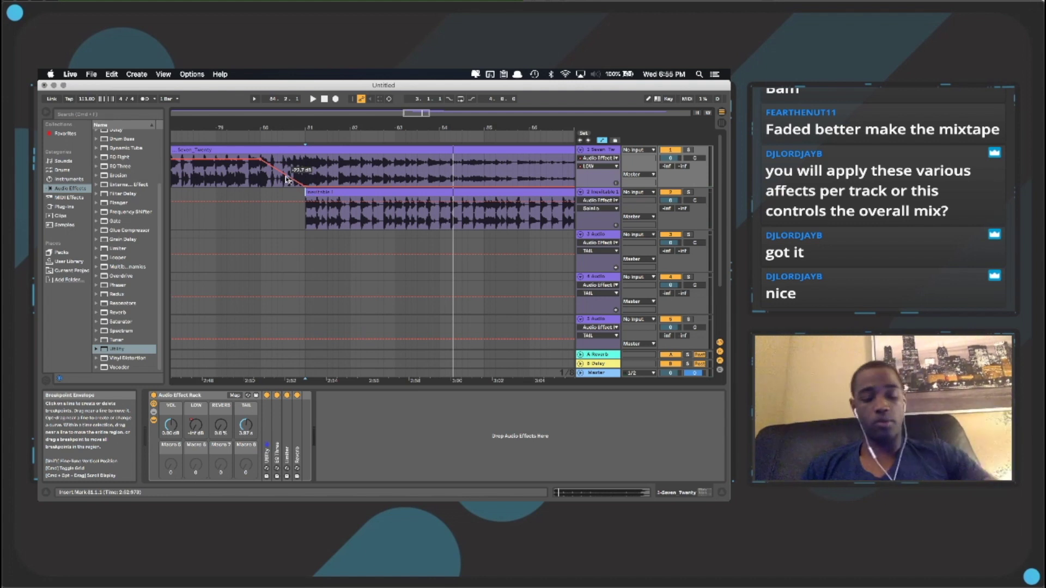
left_click(256, 137)
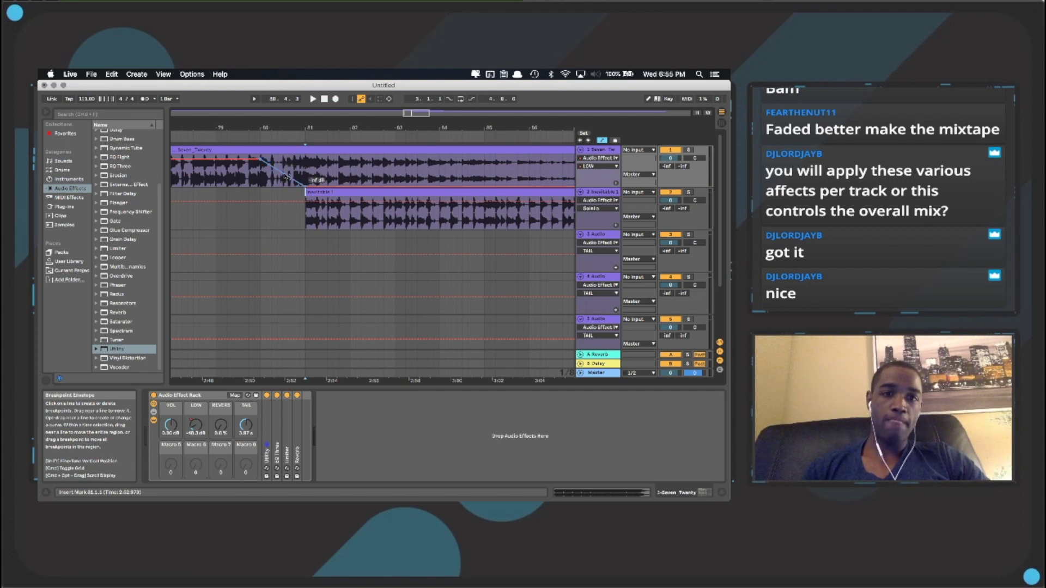
- Curve the LOW automation ramp so the bass drops steeply just before bar 81, and play the transition
mouse_move(286, 175)
left_mouse_down()
mouse_move(287, 164)
mouse_move(300, 182)
mouse_move(300, 165)
left_mouse_up()
left_click(247, 133)
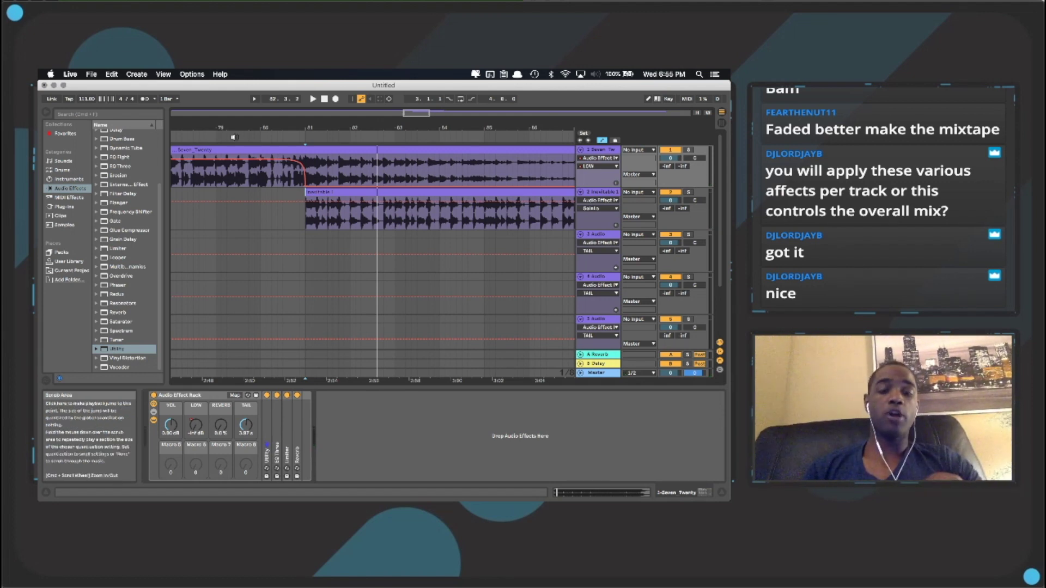
left_click(234, 137)
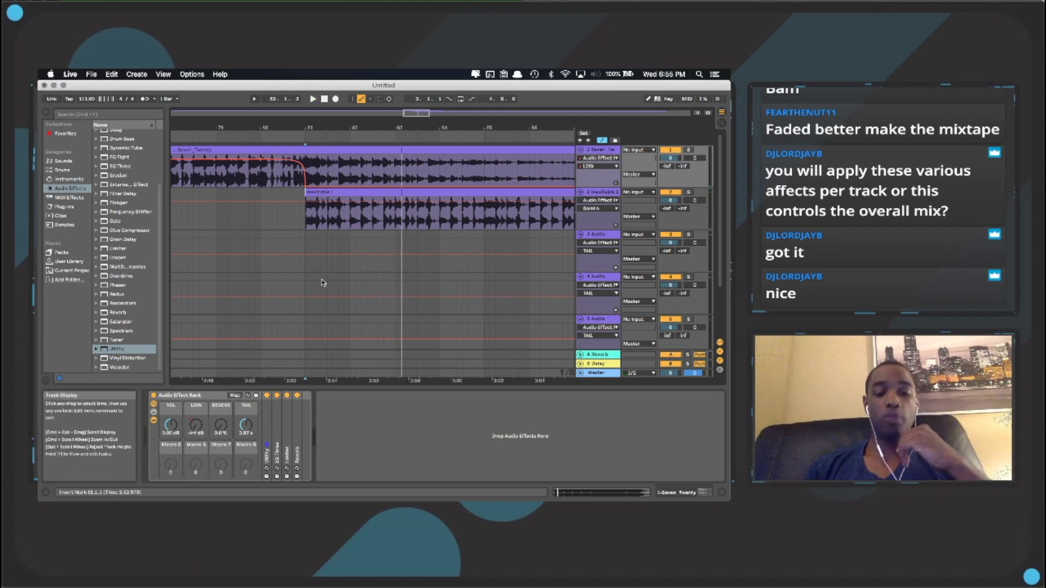
- Inspect the start of Inevitable 1's waveform and extend the clip's beginning back to 79.4.2 to include its intro
double_click(330, 192)
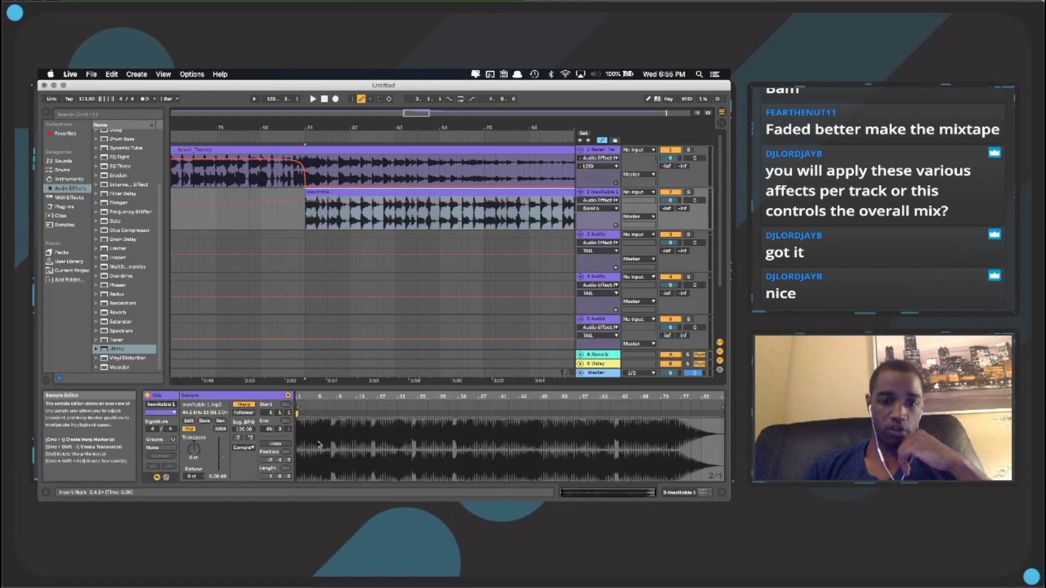
scroll(337, 446, "left", 1)
left_click_drag(307, 402, 509, 436)
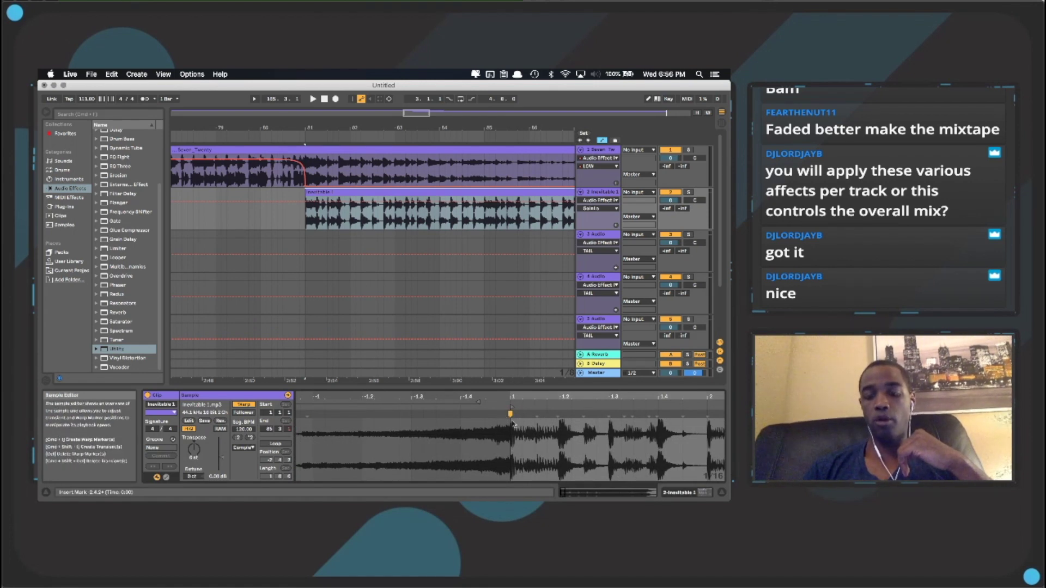
scroll(512, 435, "left", 1)
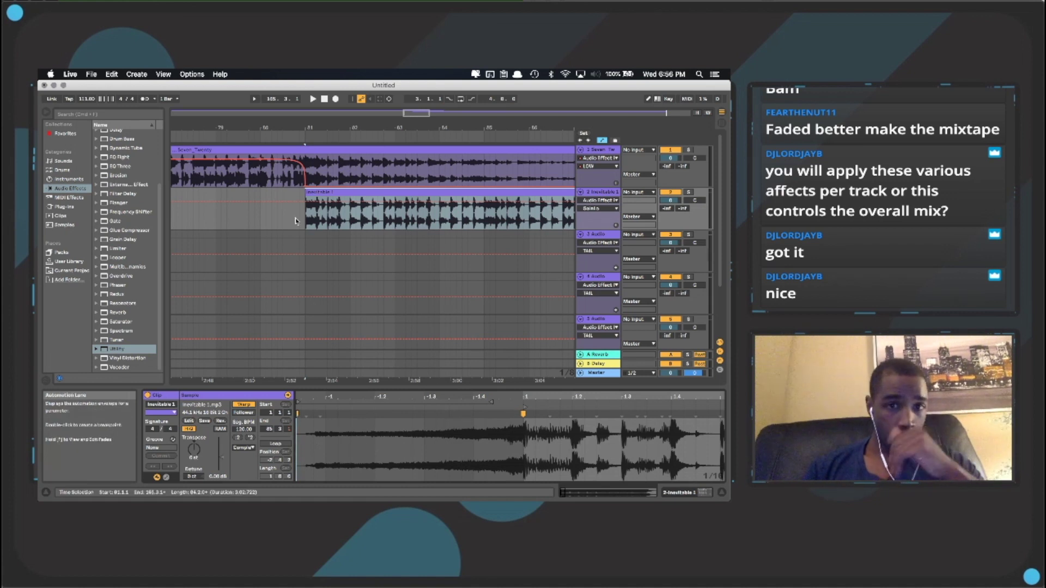
left_click_drag(305, 218, 216, 195)
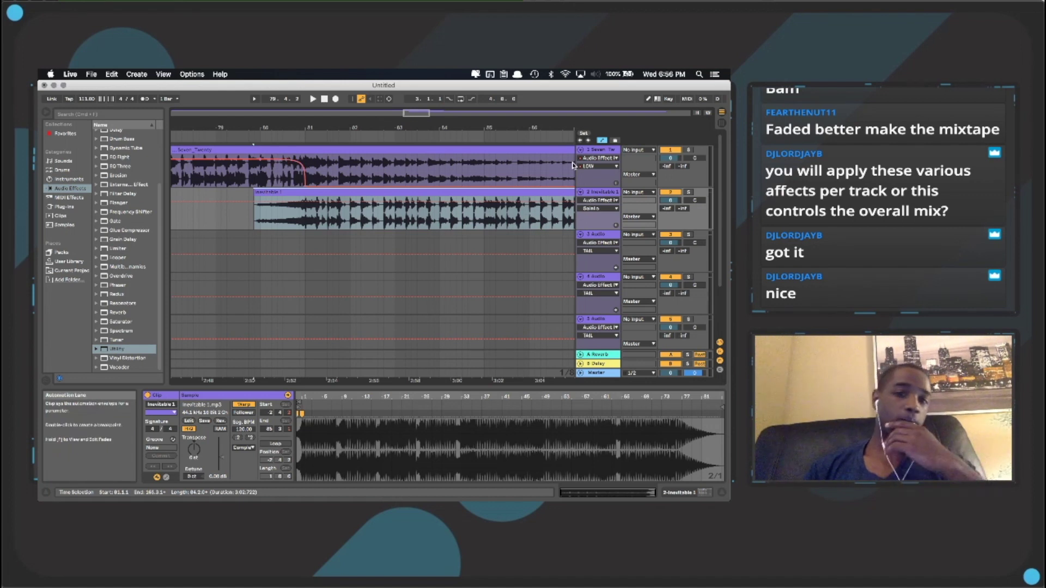
- Audition Inevitable 1's intro with the Seven_Twenty track muted, and reactivate Seven_Twenty
left_click(671, 151)
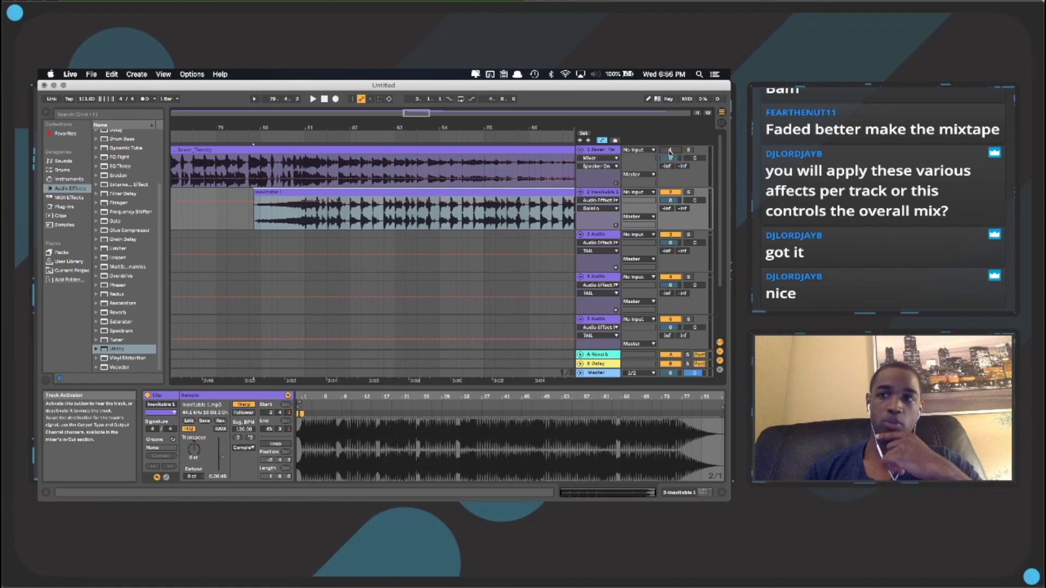
left_click(689, 150)
left_click(688, 151)
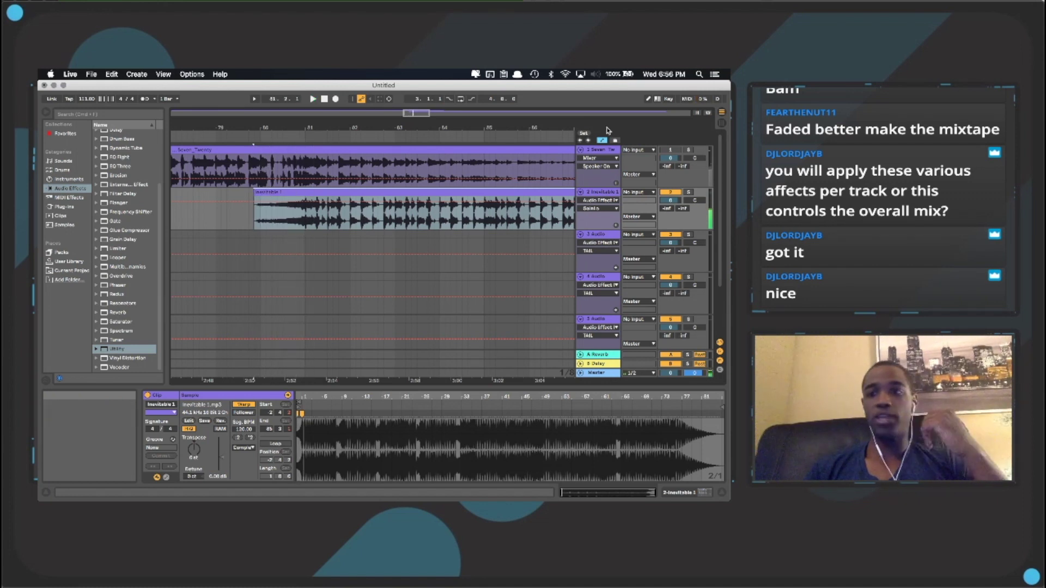
left_click(677, 151)
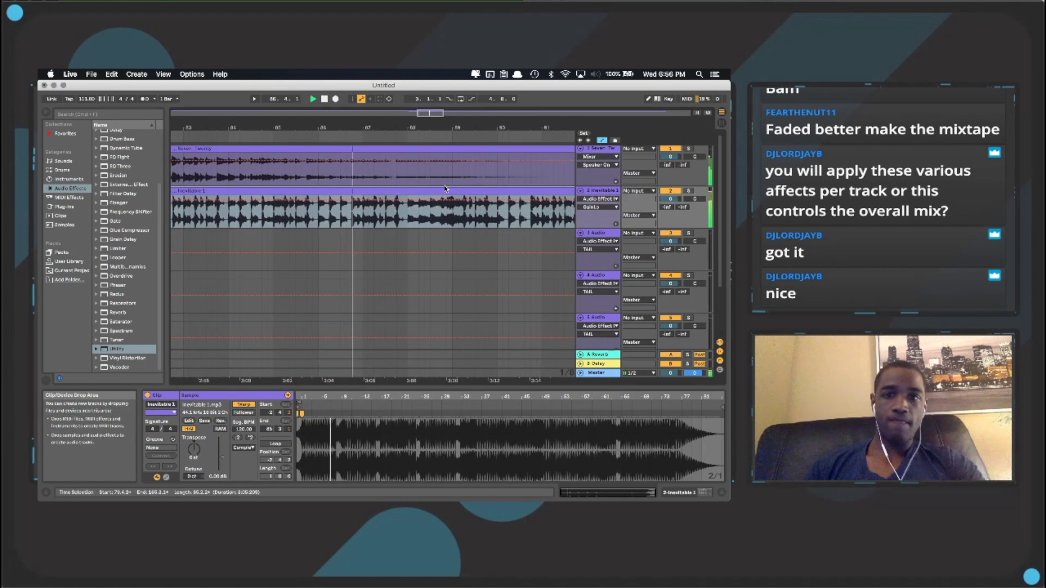
- Trim the end of the Seven_Twenty clip back to 82.4.1 and play the transition
scroll(445, 188, "right", 5)
left_click_drag(453, 128, 368, 165)
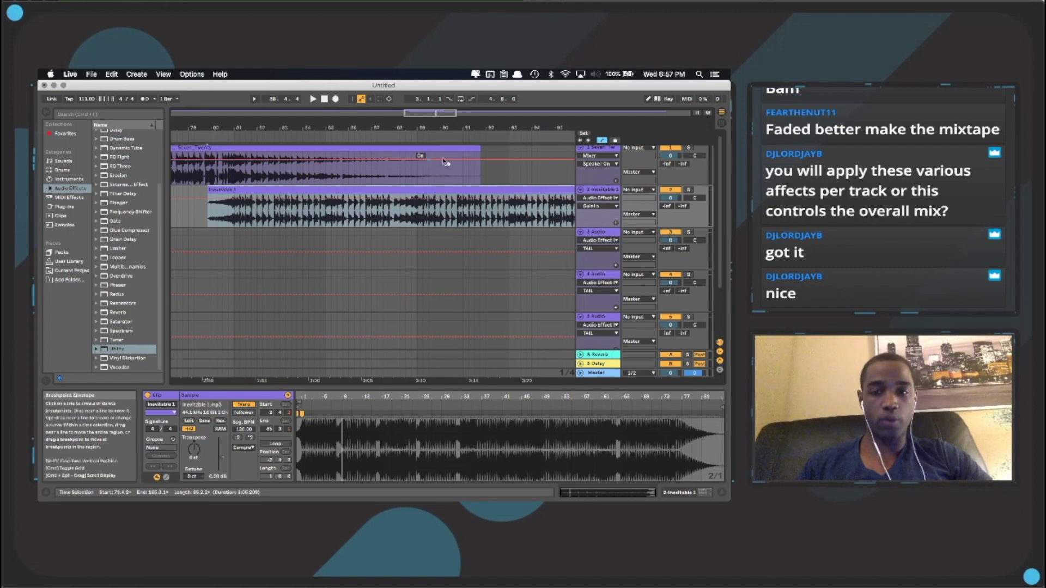
left_click_drag(479, 148, 261, 147)
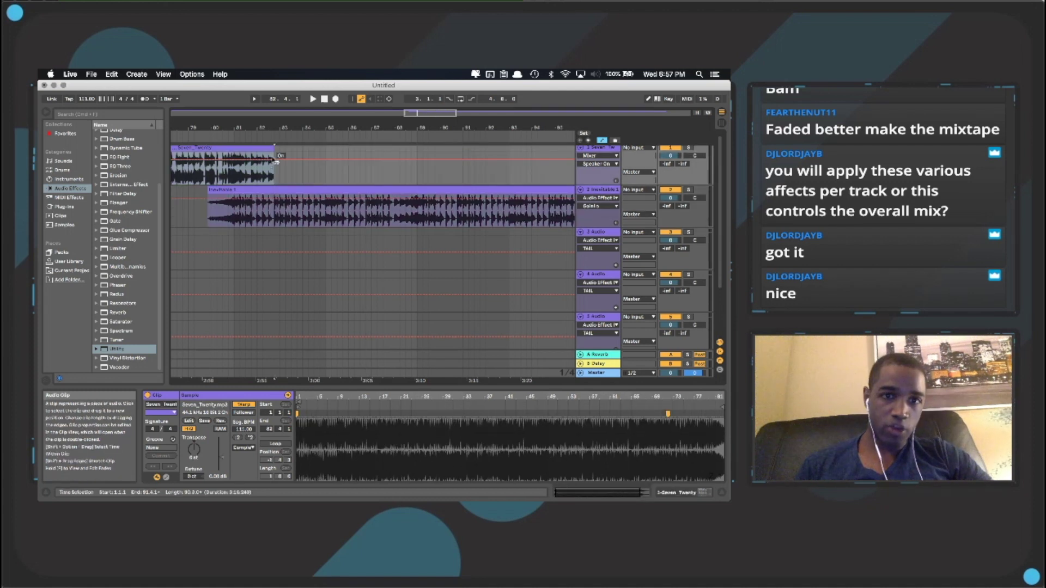
left_click(221, 140)
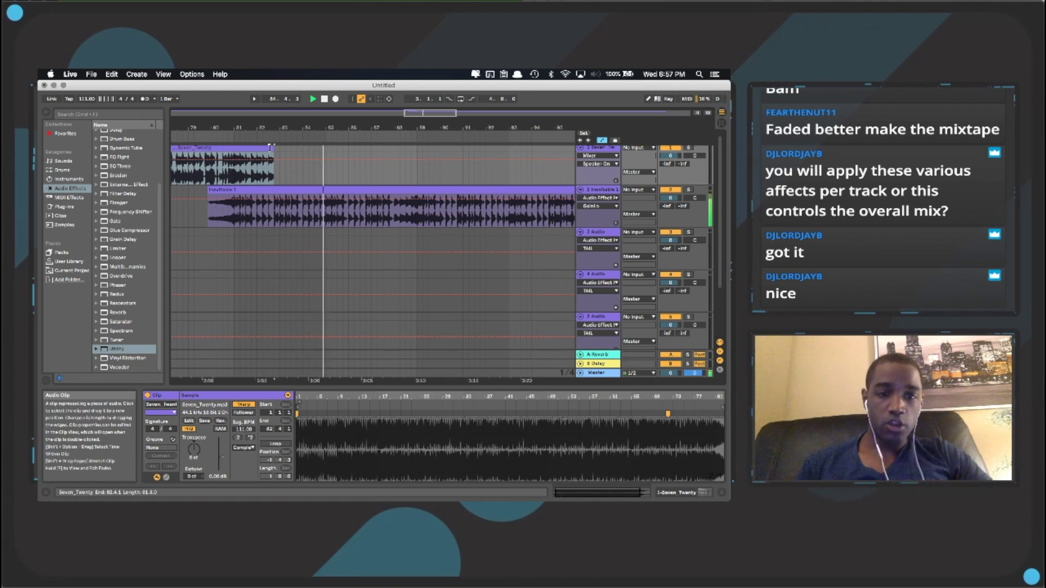
- Toggle automation display in the arrangement, leaving it hidden so the clips' fade handles are accessible
key("a")
key("a")
key("a")
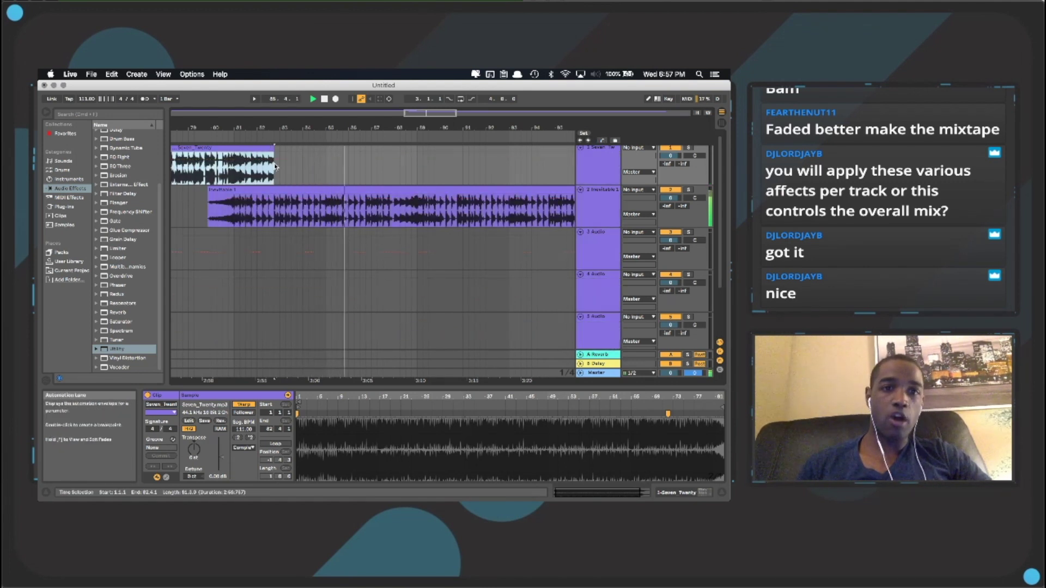
key("a")
key("a")
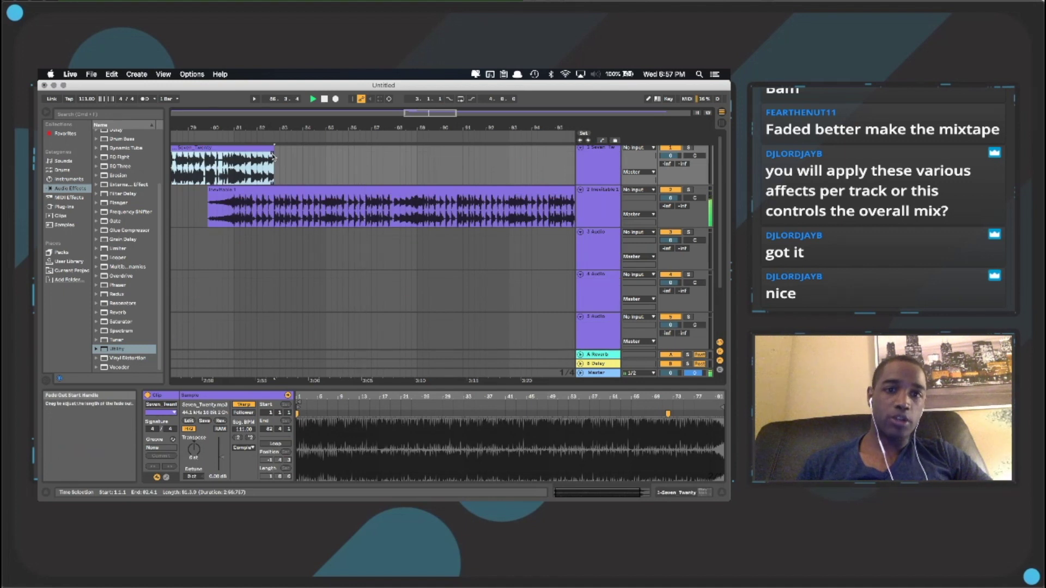
key("a")
key("a")
key("a")
key("a")
key("a")
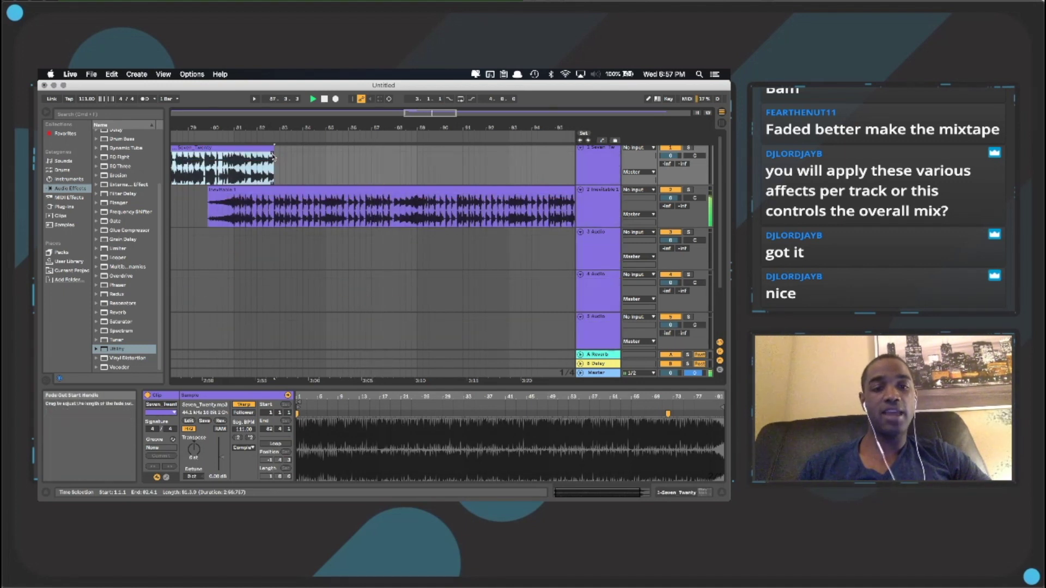
key("a")
key("a")
key("a")
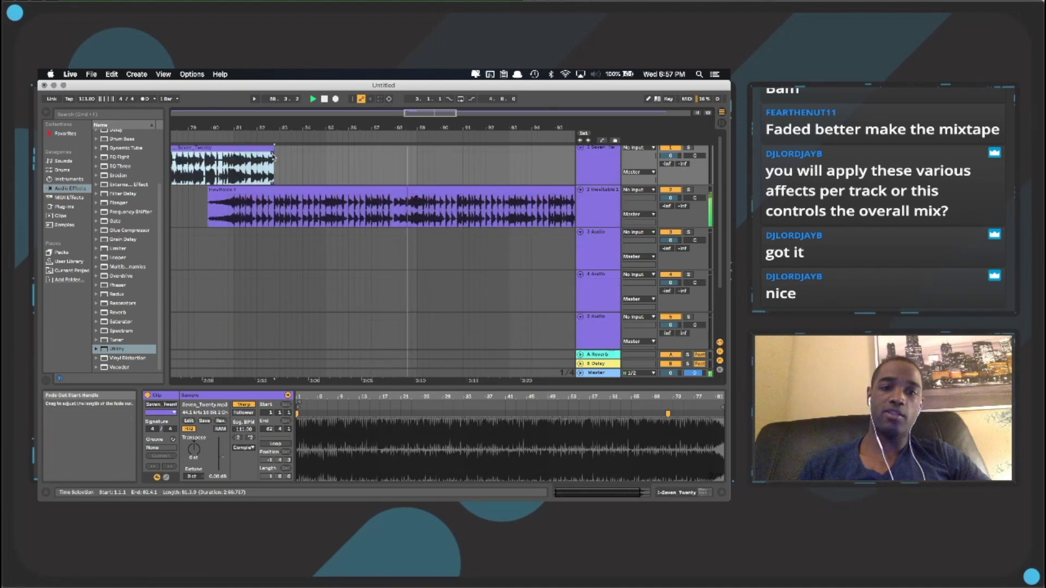
key("a")
key("a")
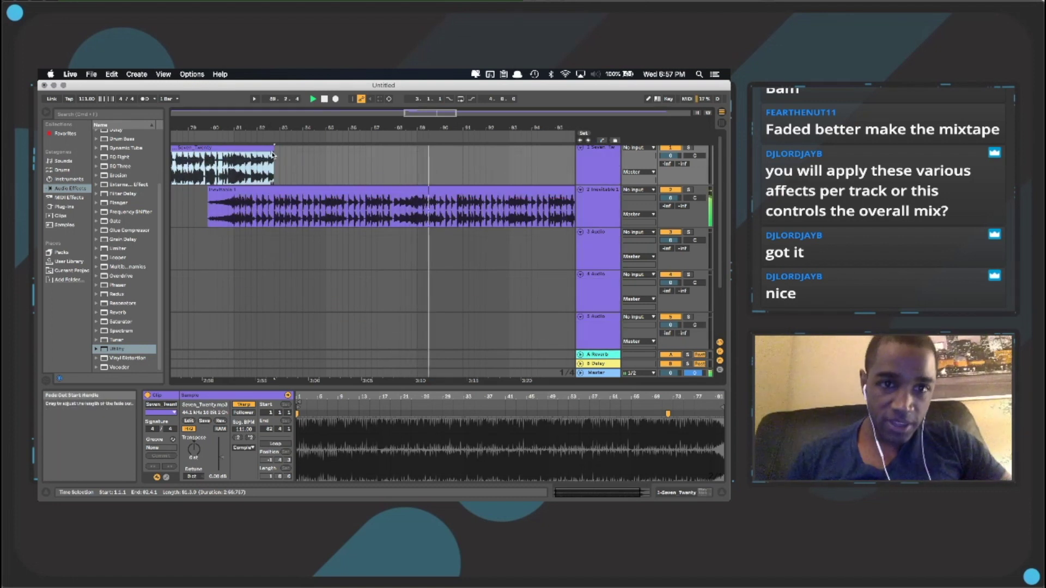
- Try a fade-out over the last bars of Seven_Twenty, starting where Inevitable 1 enters, and audition different fade lengths
mouse_move(274, 153)
left_mouse_down()
mouse_move(230, 150)
mouse_move(258, 166)
mouse_move(207, 161)
left_mouse_up()
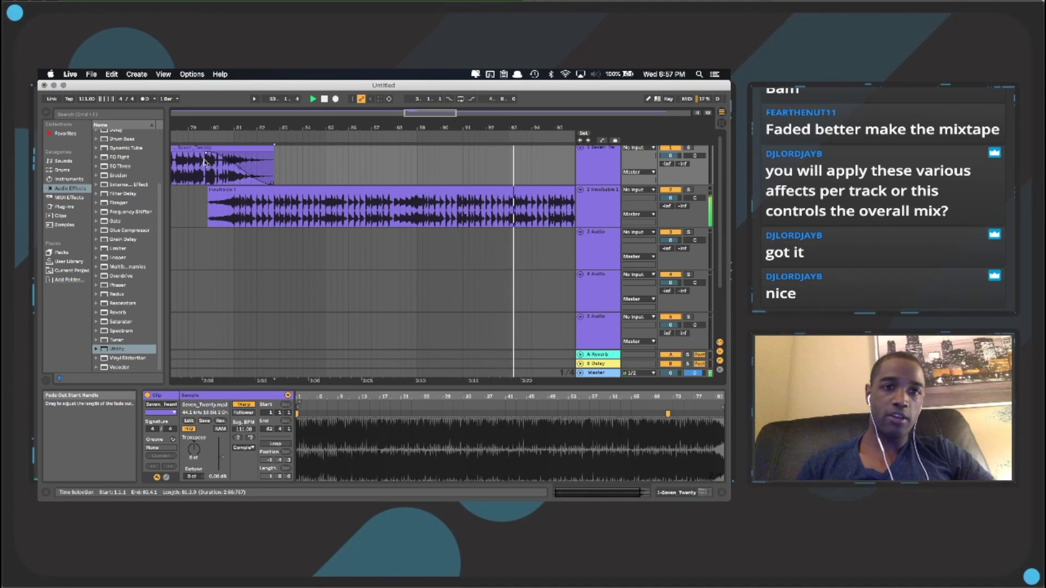
left_click(179, 136)
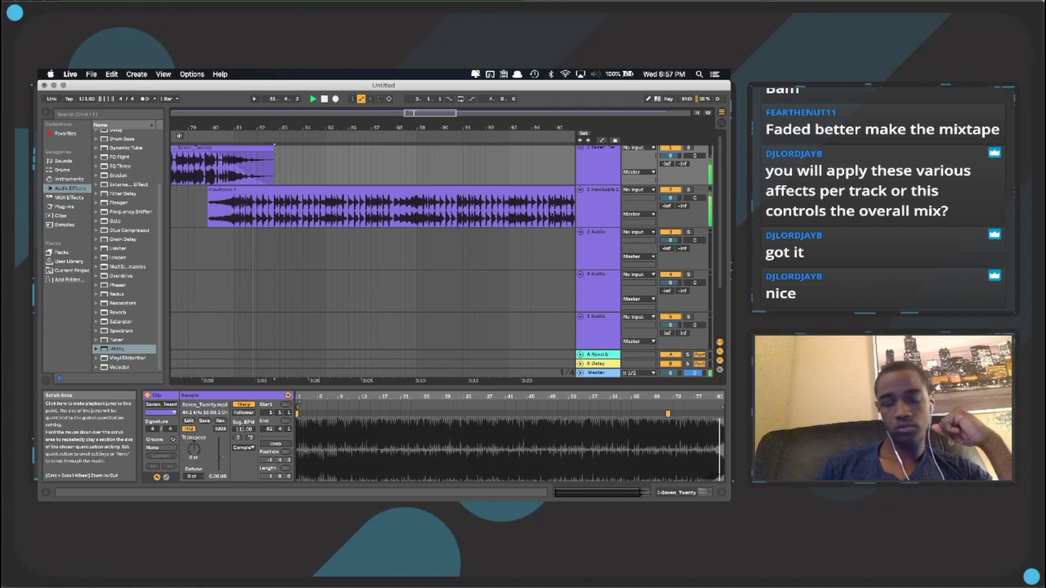
left_click(223, 177)
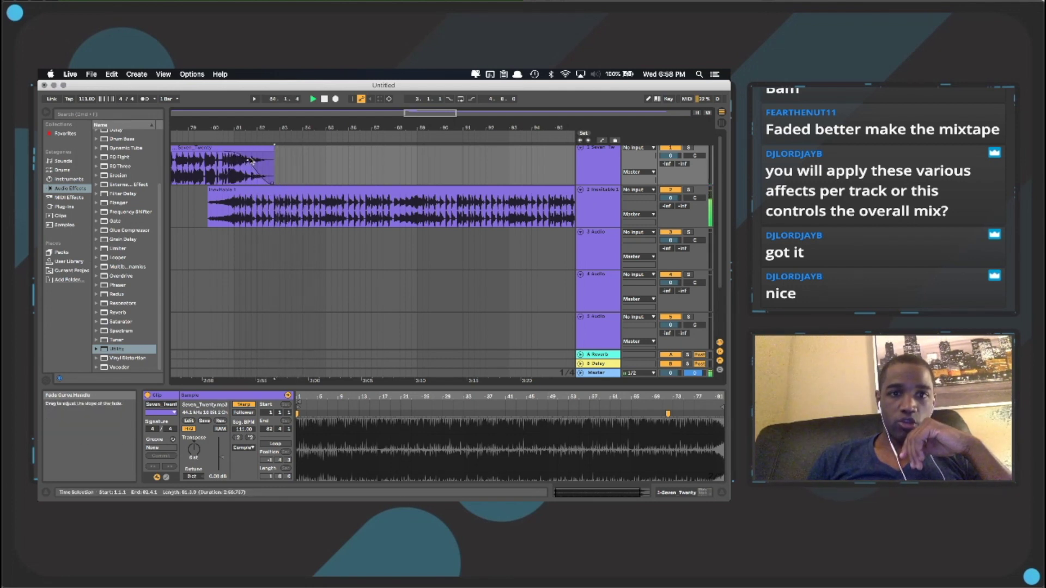
left_click_drag(252, 161, 255, 184)
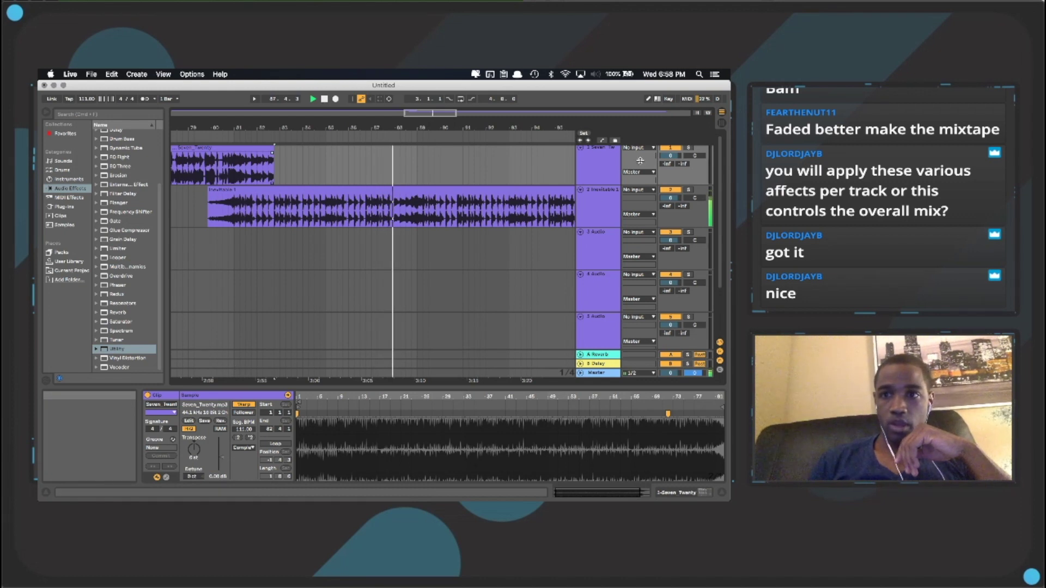
- Show Seven_Twenty's VOL automation, ramp it from 0 dB down to -inf dB at the clip's end, and play the transition
left_click(600, 150)
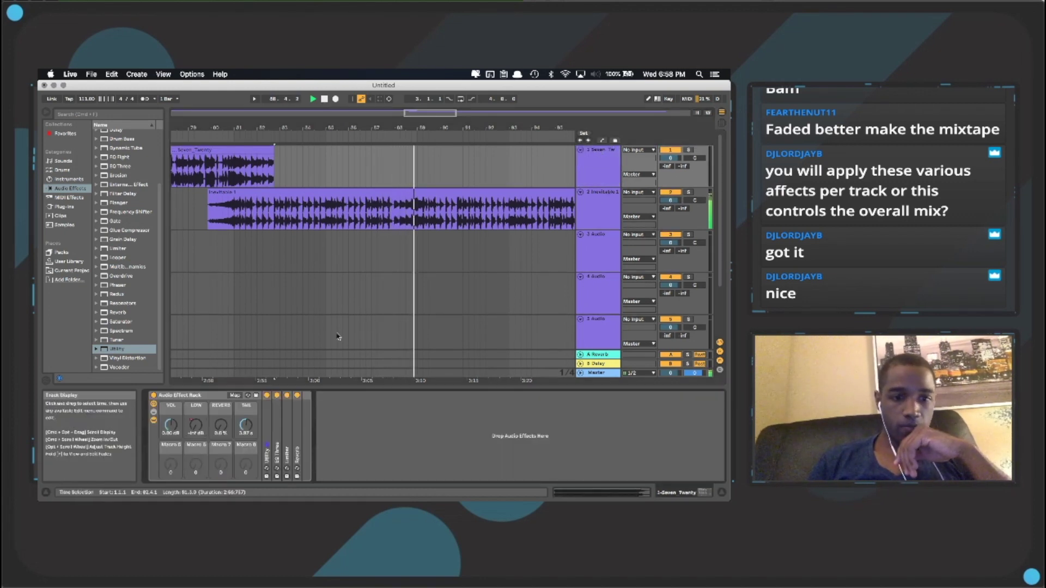
right_click(171, 425)
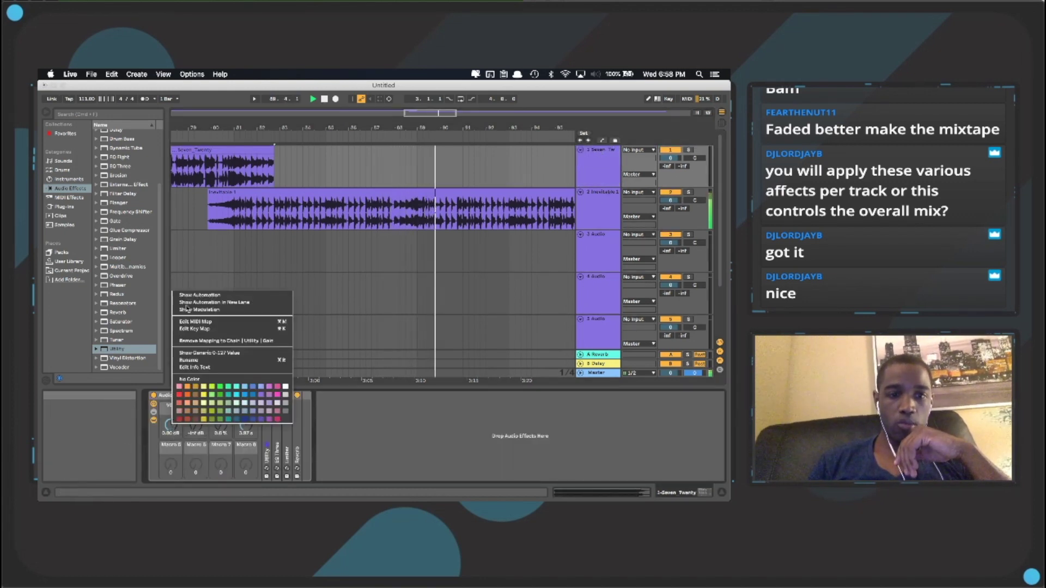
left_click(188, 294)
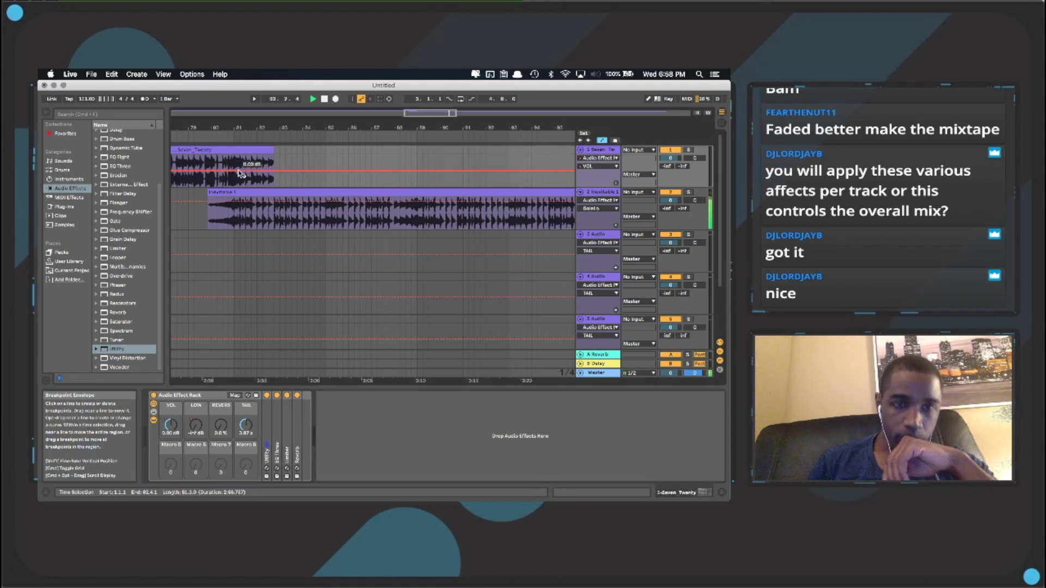
left_click_drag(239, 171, 234, 174)
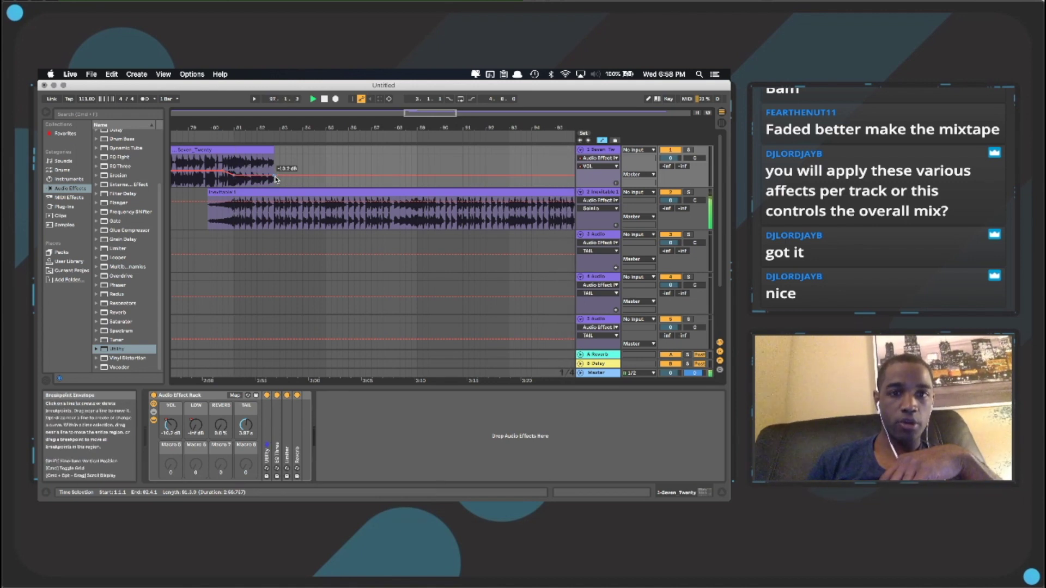
left_click_drag(275, 177, 275, 187)
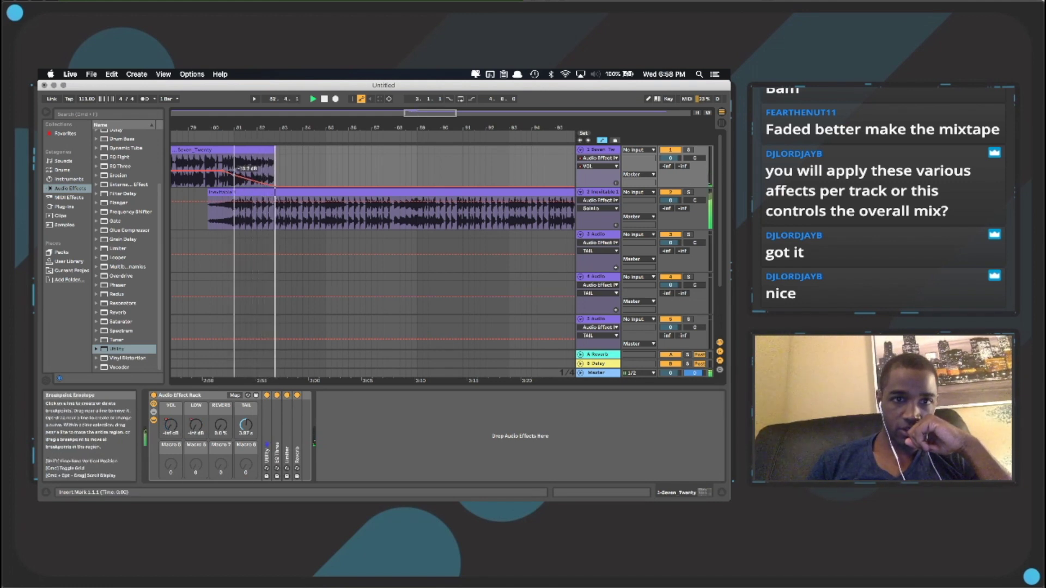
left_click(224, 135)
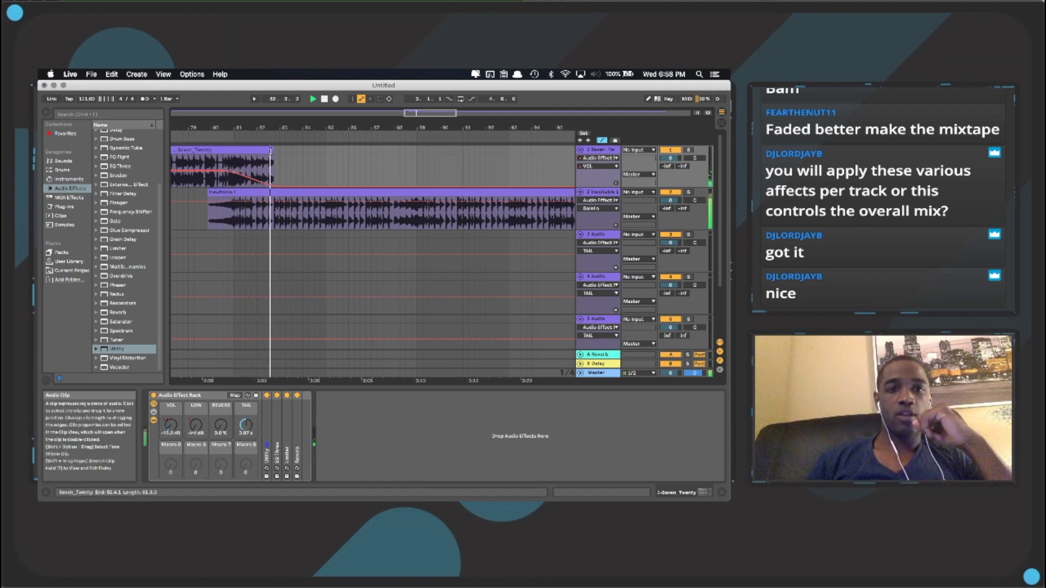
- Extend Seven_Twenty's end and its VOL fade to bar 85, and audition the transition with Inevitable 1 briefly muted
left_click_drag(273, 163, 323, 161)
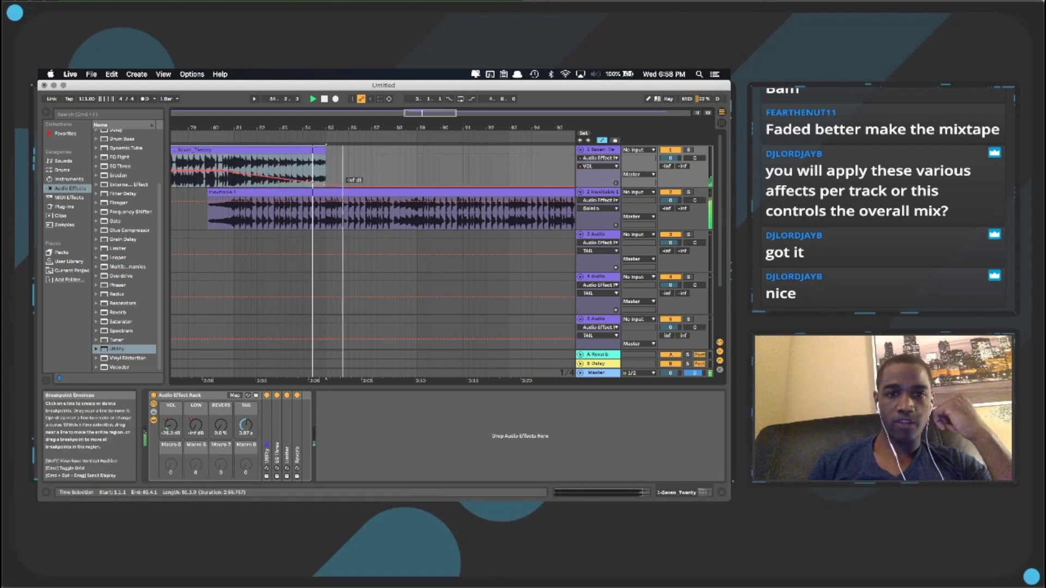
left_click_drag(277, 189, 322, 187)
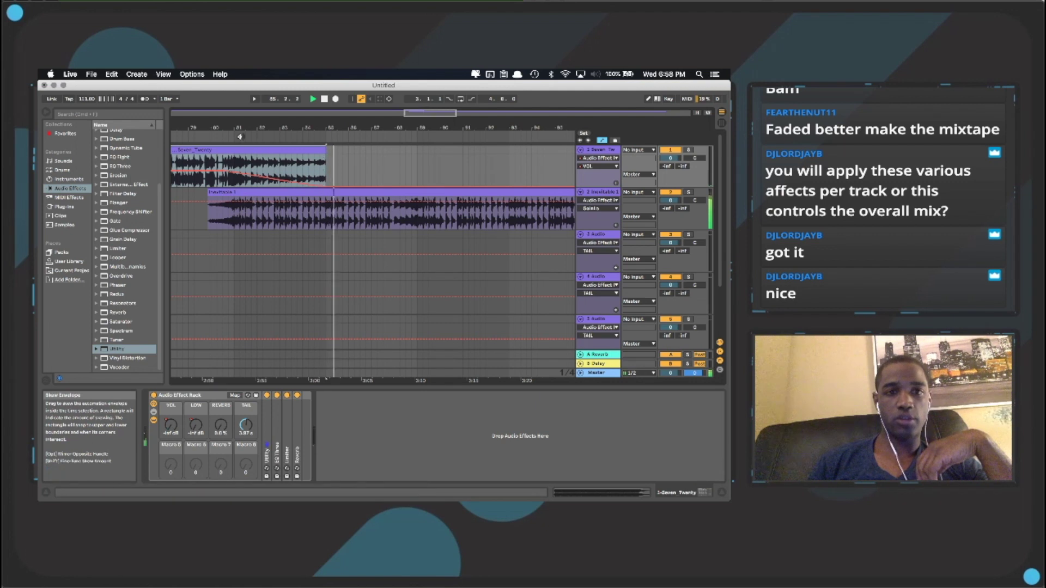
left_click(670, 192)
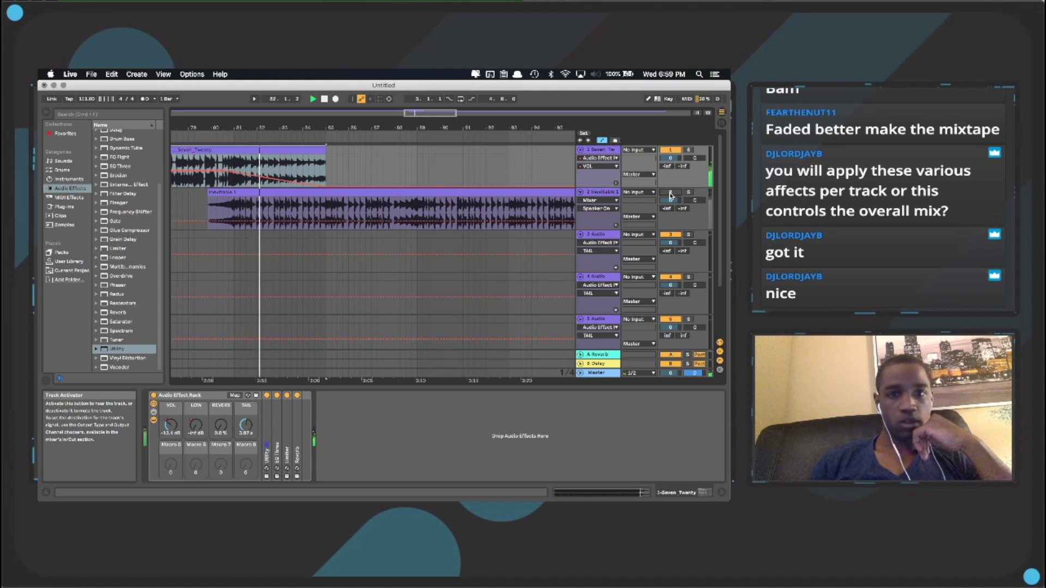
left_click(670, 193)
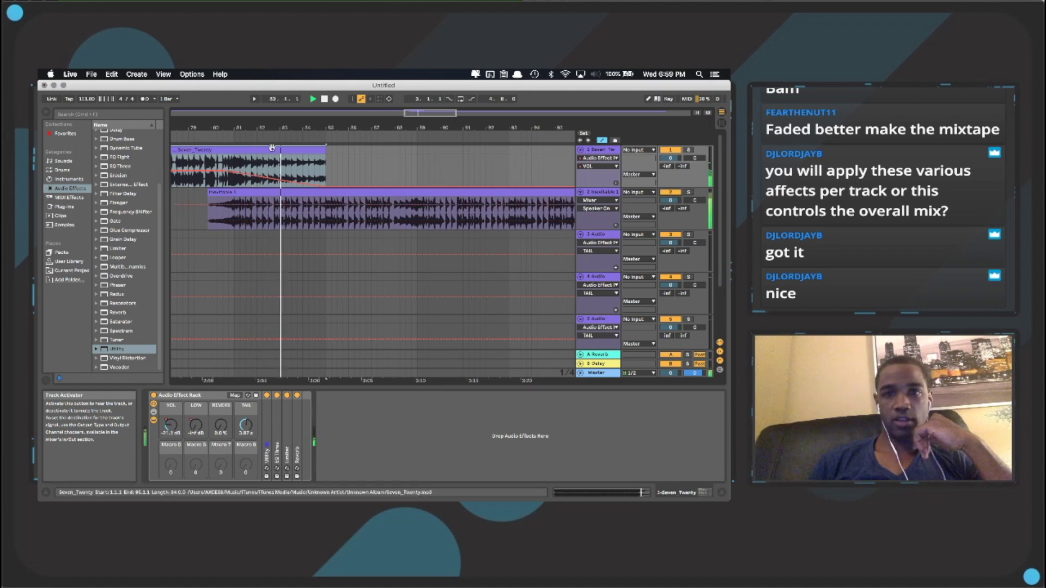
left_click(175, 134)
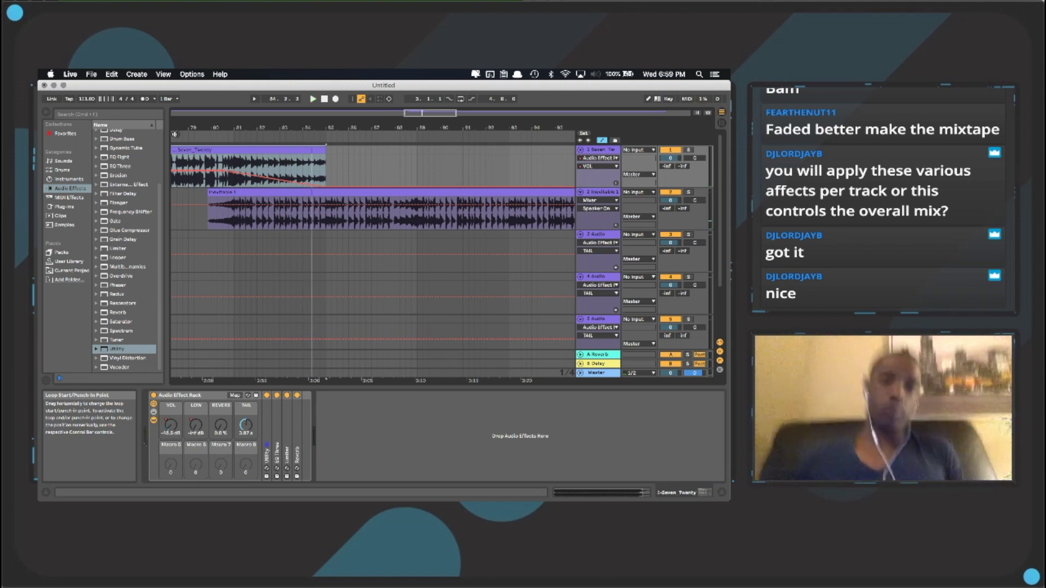
- Examine the intro and first beat in Inevitable 1's sample waveform against the clip's start in the arrangement
left_click(342, 194)
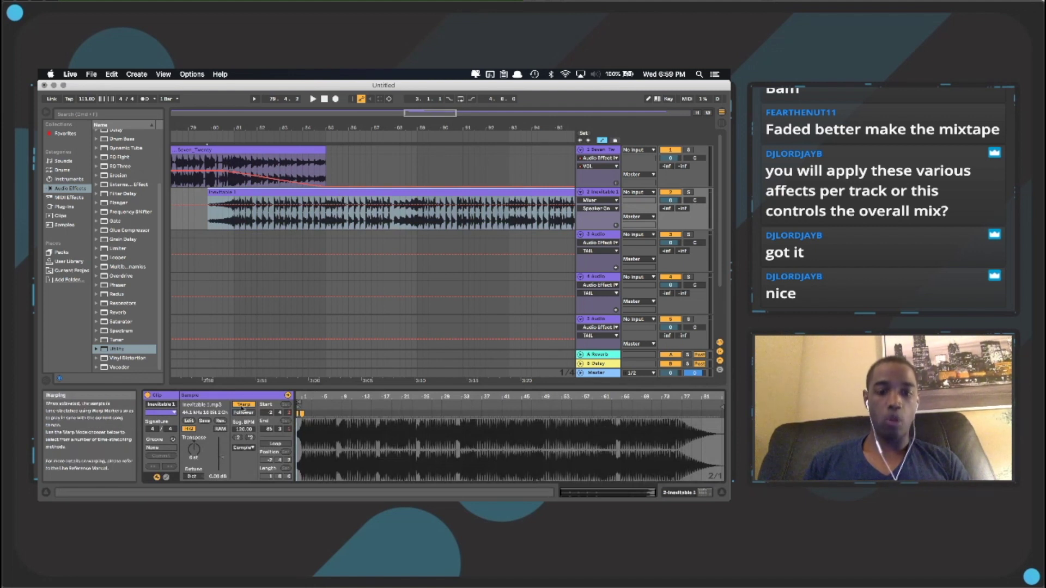
left_click_drag(300, 402, 305, 441)
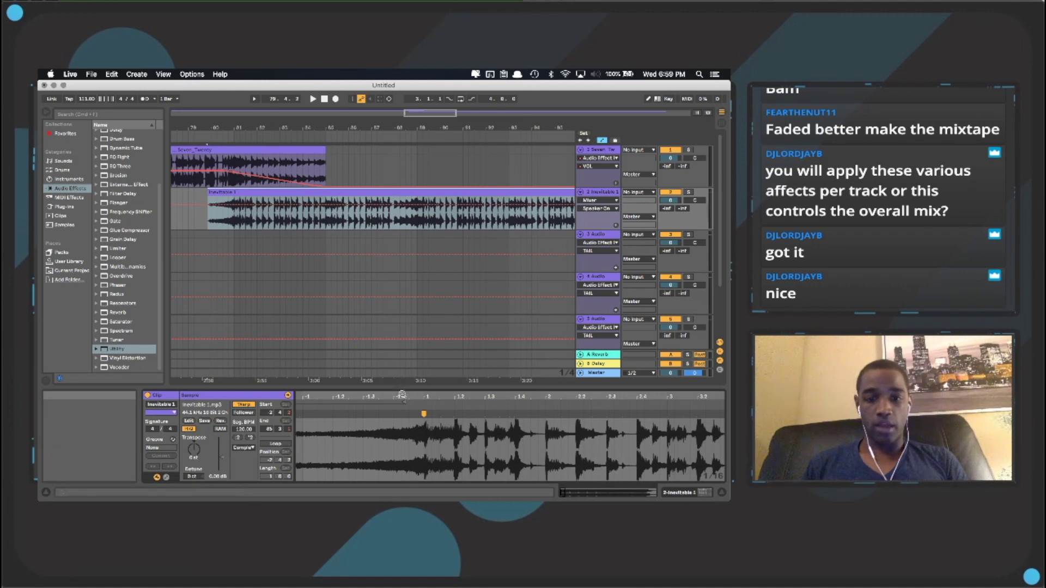
left_click_drag(404, 398, 403, 376)
left_click_drag(322, 396, 322, 396)
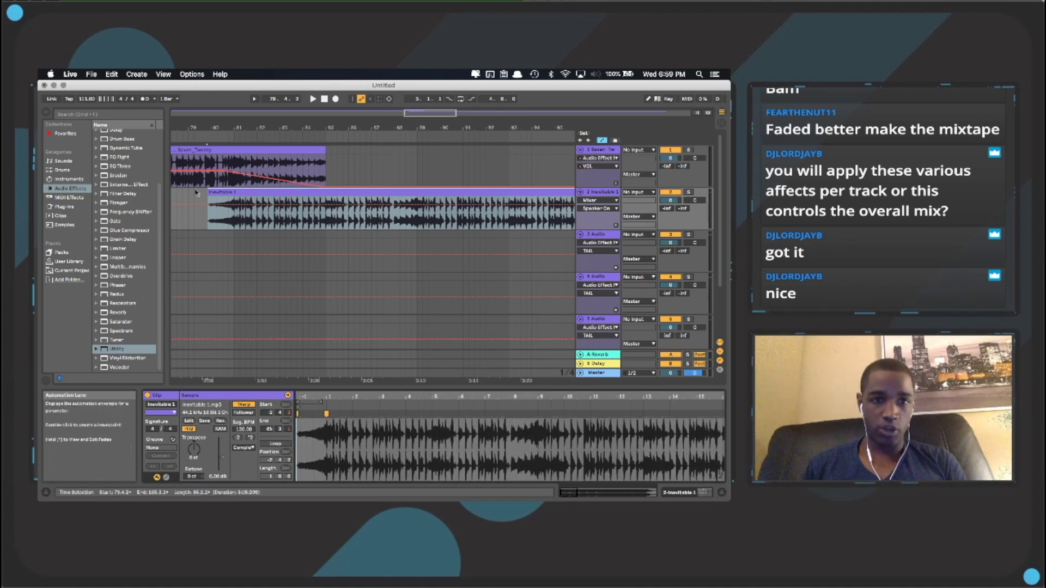
mouse_move(207, 192)
left_mouse_down()
mouse_move(233, 192)
mouse_move(210, 192)
left_mouse_up()
scroll(272, 230, "left", 1)
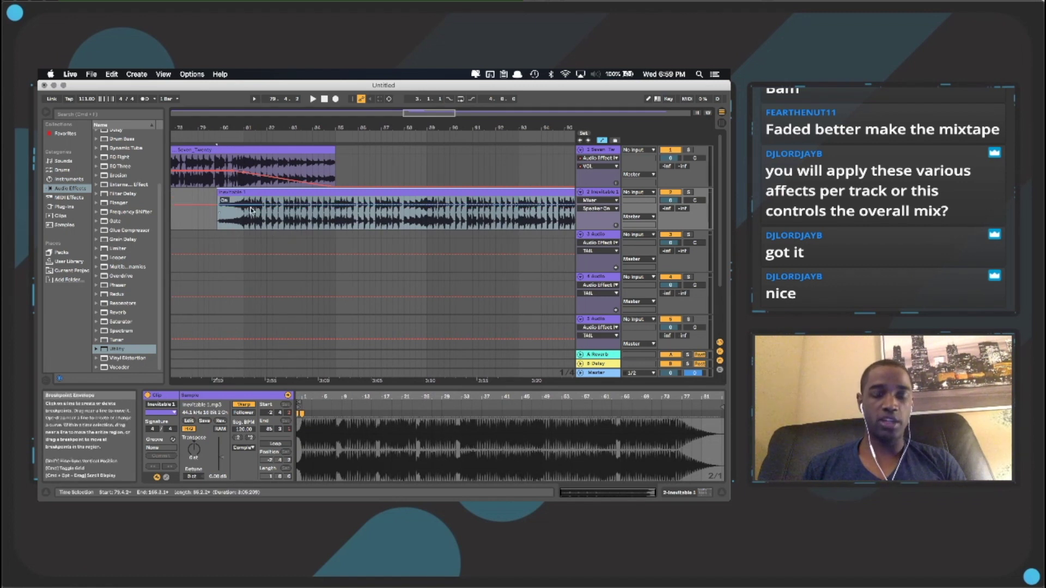
- Show Seven_Twenty's LOW automation and reshape the ramp before bar 81 so the bass falls off earlier
left_click(598, 166)
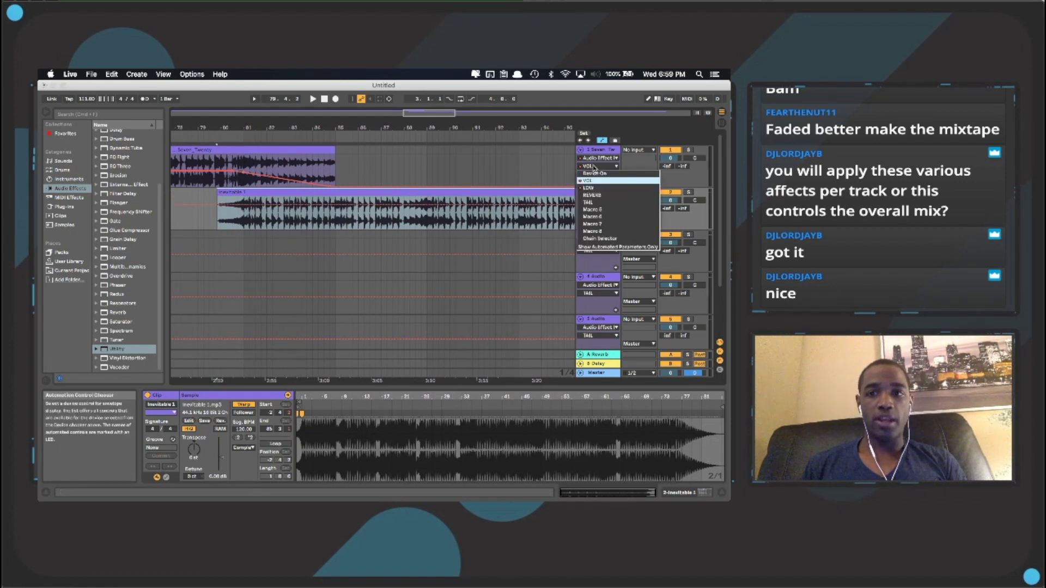
left_click(590, 189)
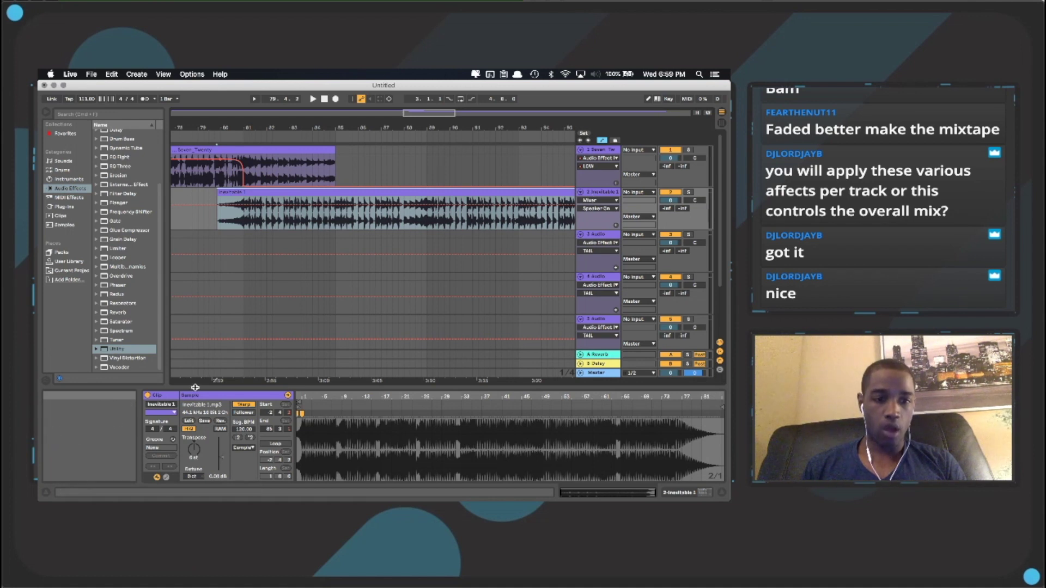
left_click(610, 150)
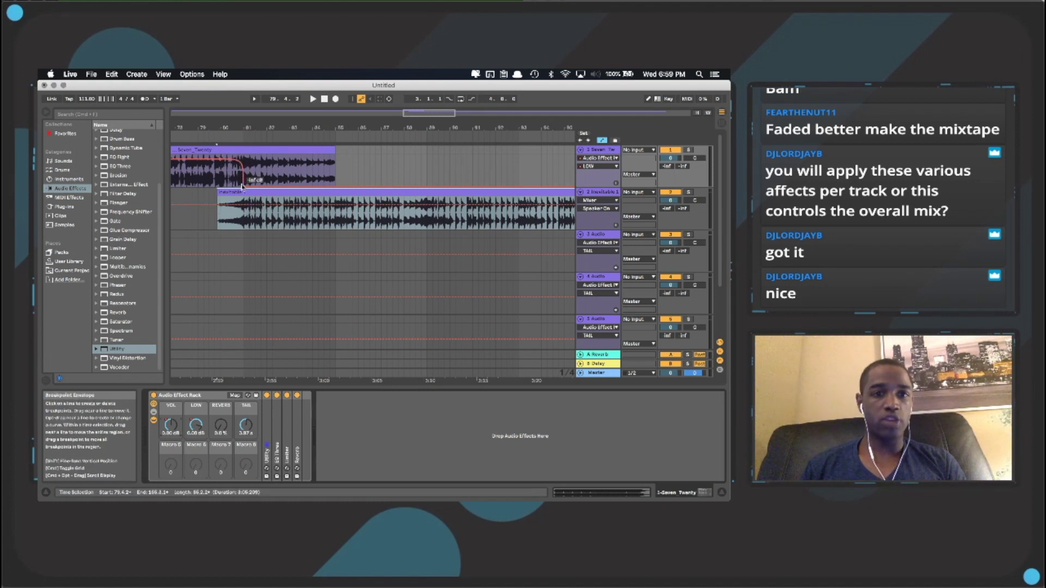
left_click_drag(241, 165, 233, 164)
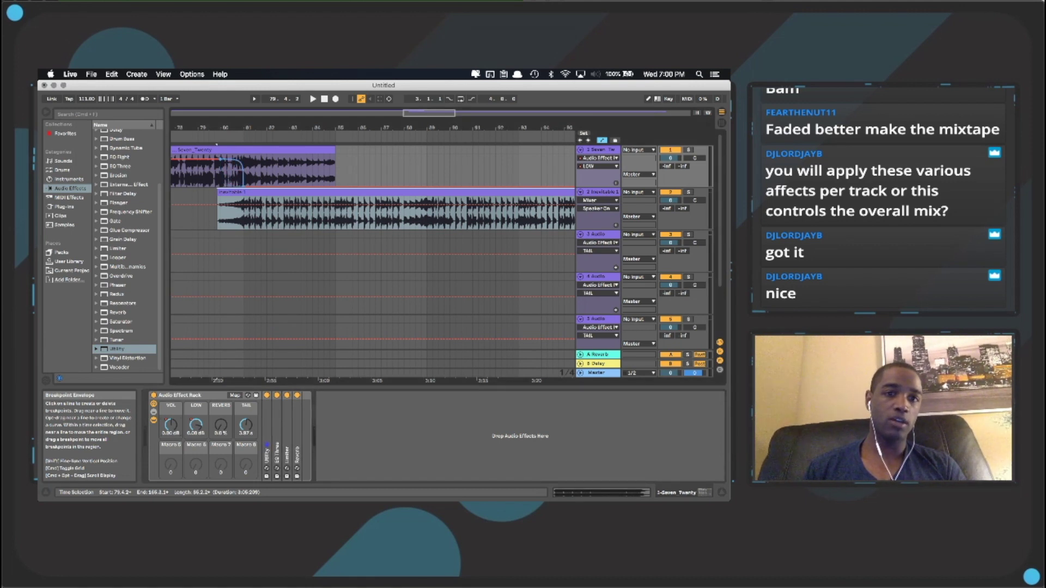
left_click_drag(243, 166, 238, 180)
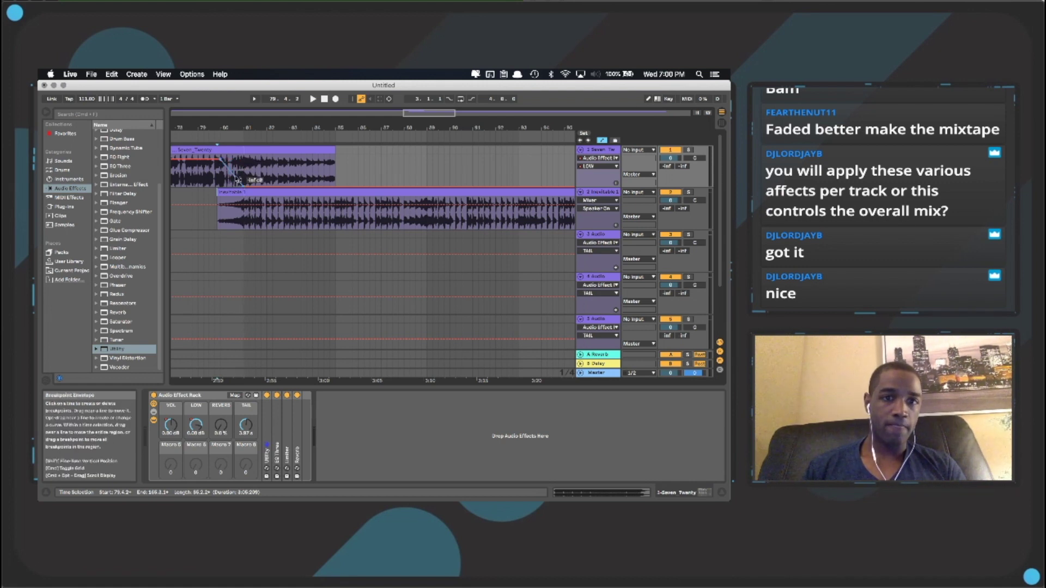
- Play back the transition from Seven_Twenty into Inevitable 1, starting at about bar 79
left_click(192, 135)
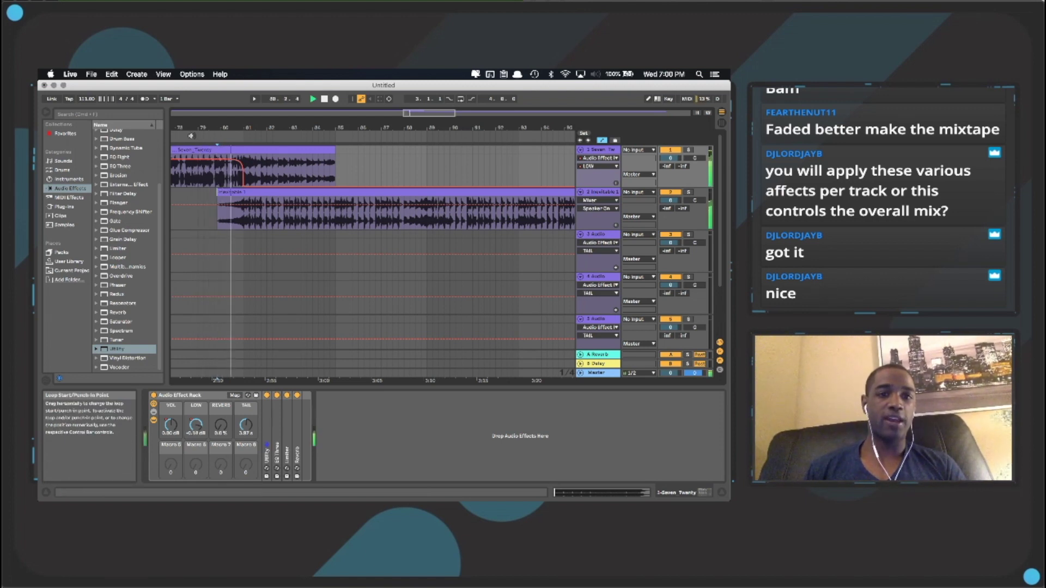
left_click(193, 135)
key("minus")
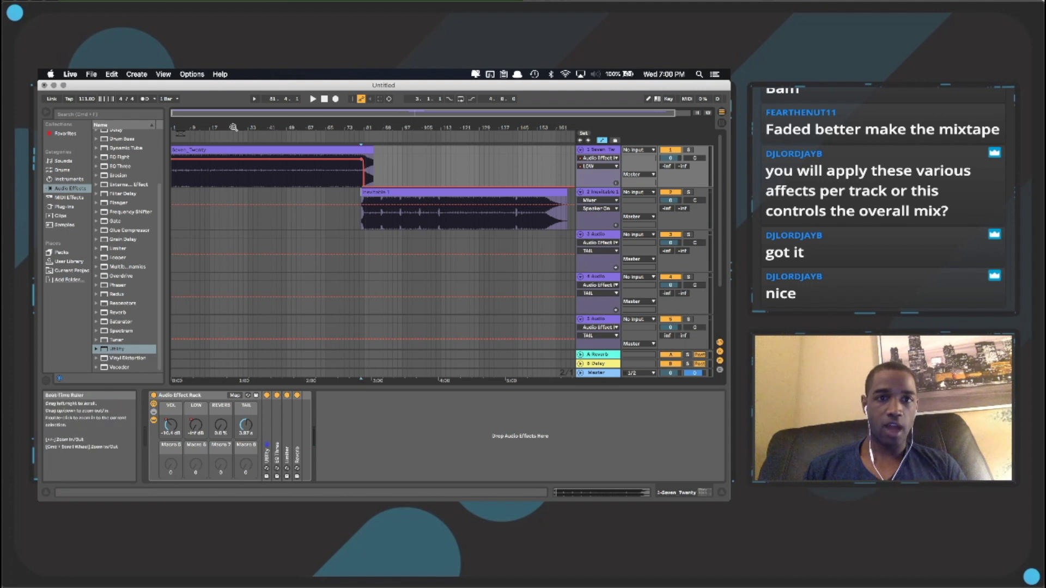
- Split the Seven_Twenty clip at bar 25 and again at bar 65, auditioning the song to locate the cut points
mouse_move(232, 128)
left_mouse_down()
mouse_move(241, 174)
mouse_move(245, 135)
left_mouse_up()
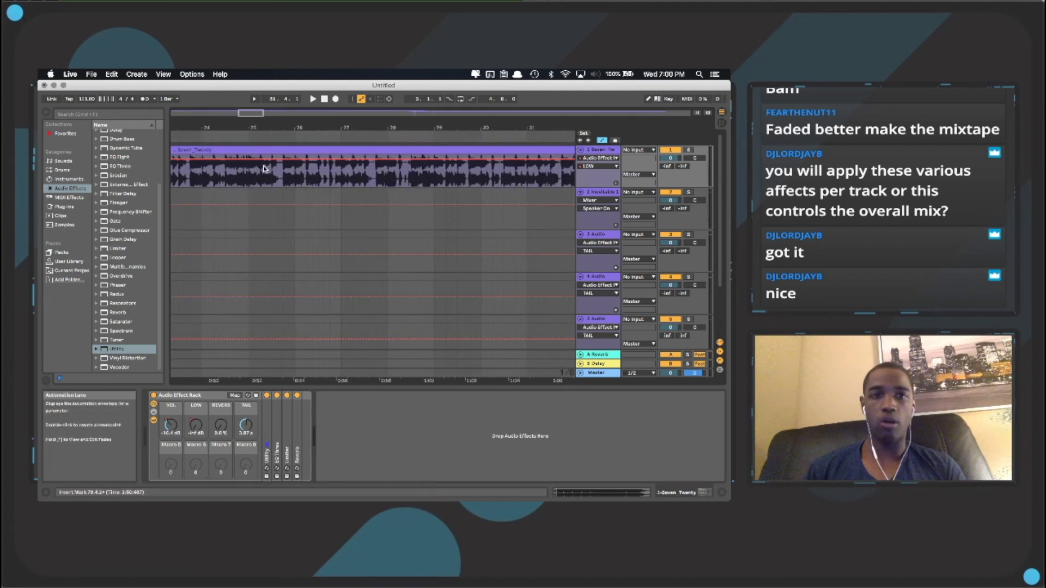
left_click(186, 136)
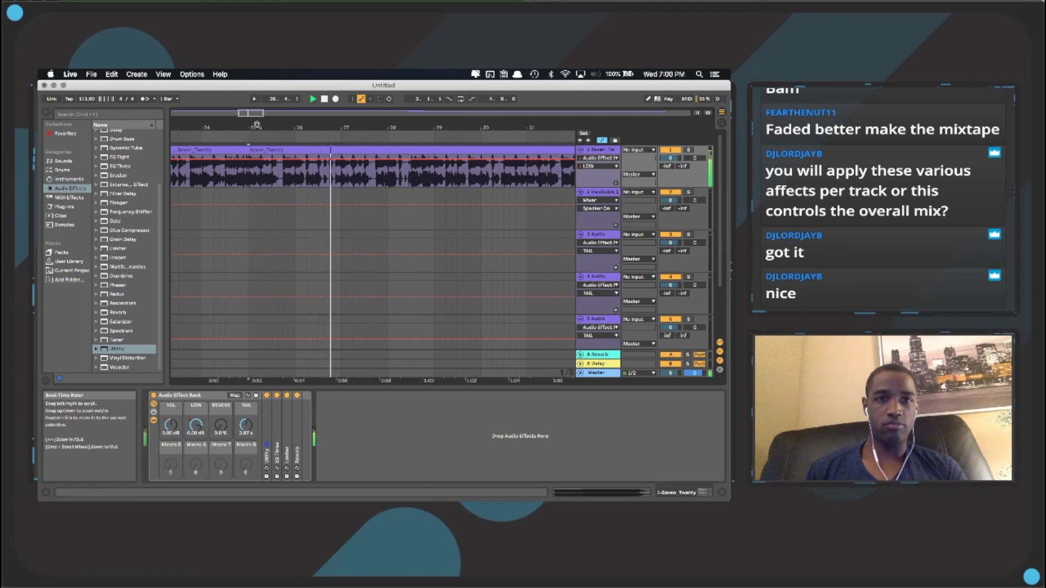
left_click_drag(253, 130, 253, 117)
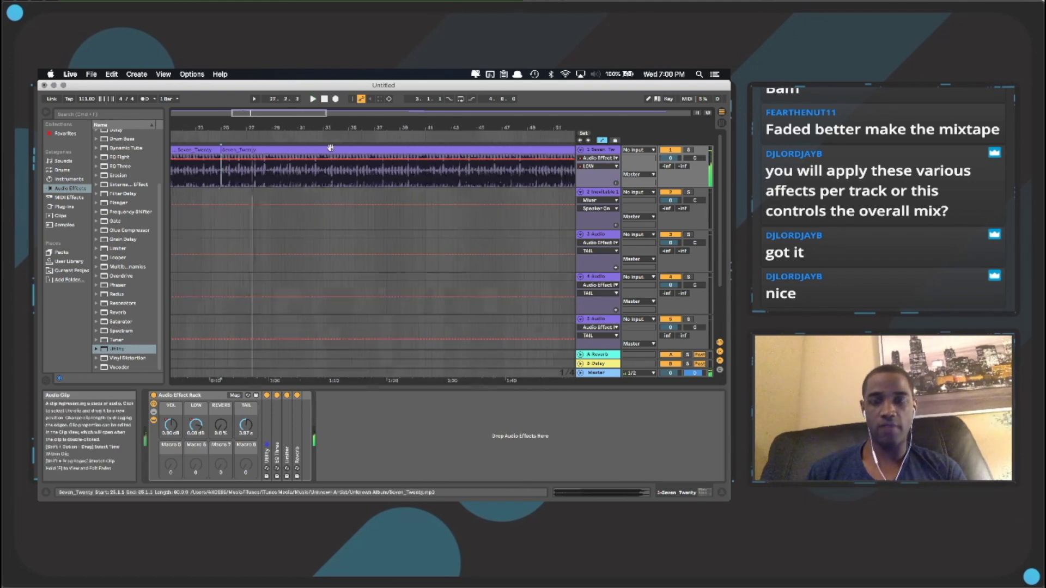
scroll(331, 147, "right", 10)
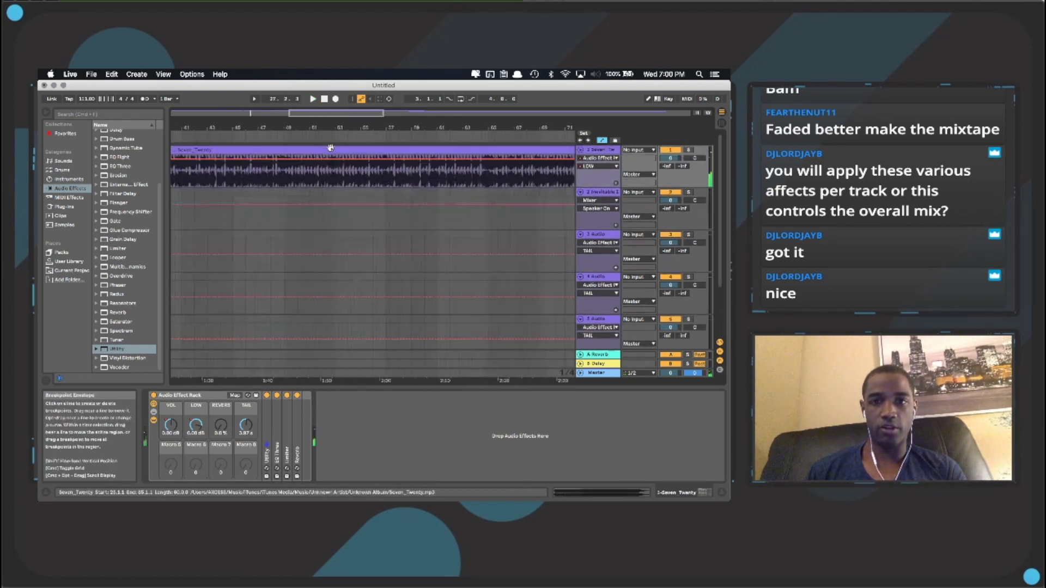
left_click(361, 137)
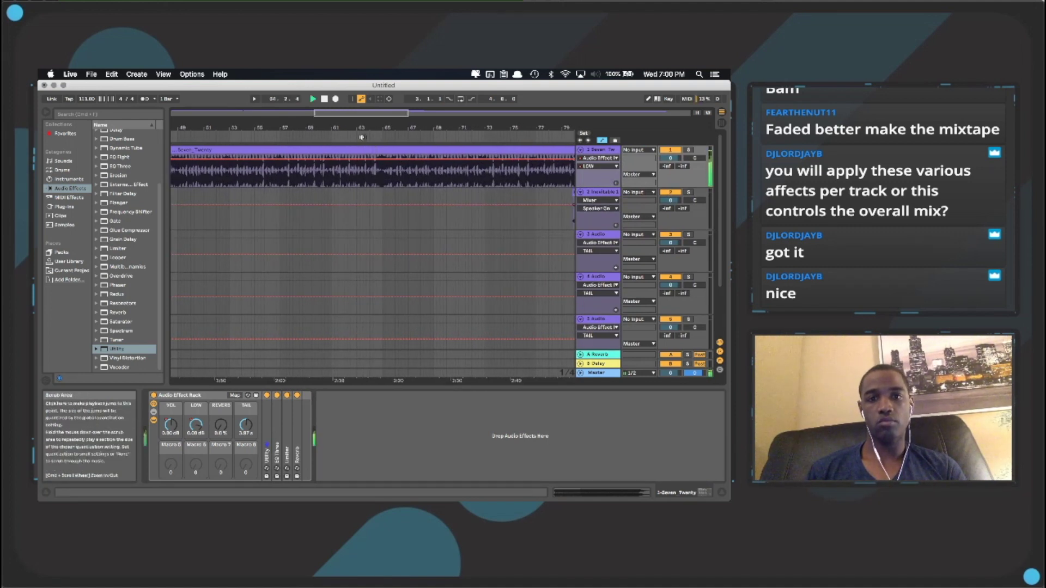
left_click(383, 163)
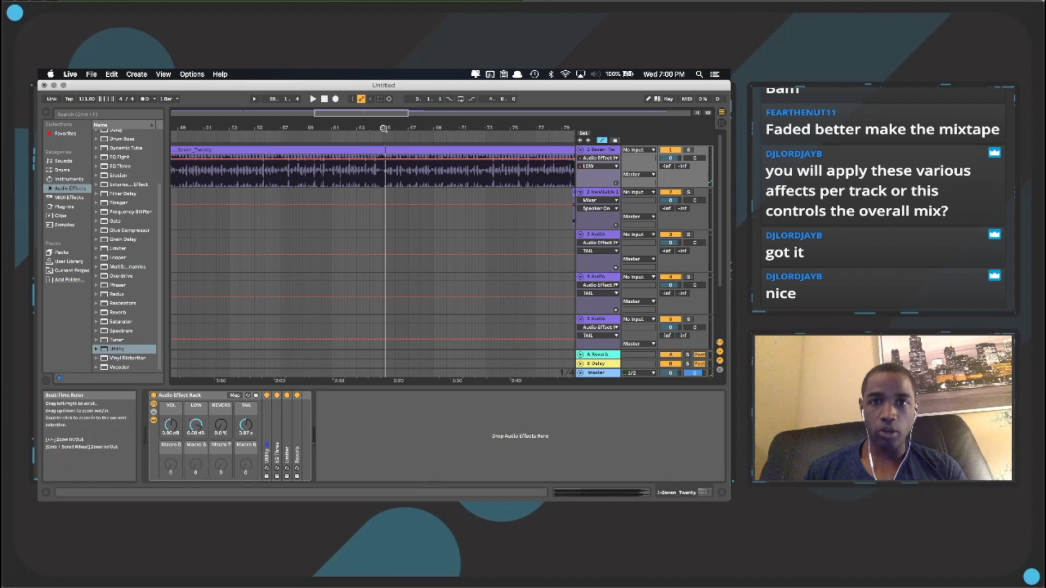
scroll(382, 169, "up", 5)
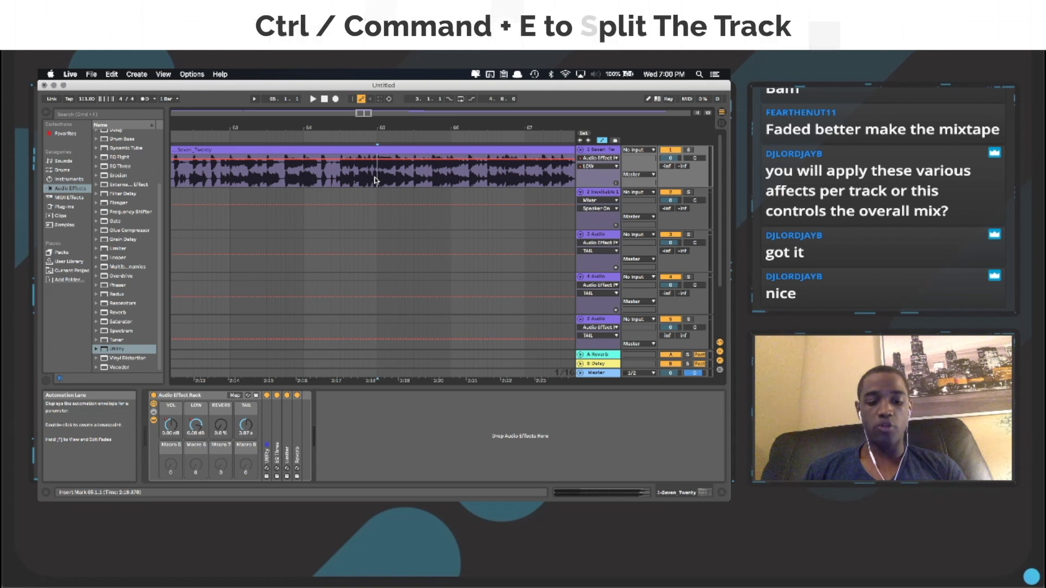
key("super+e")
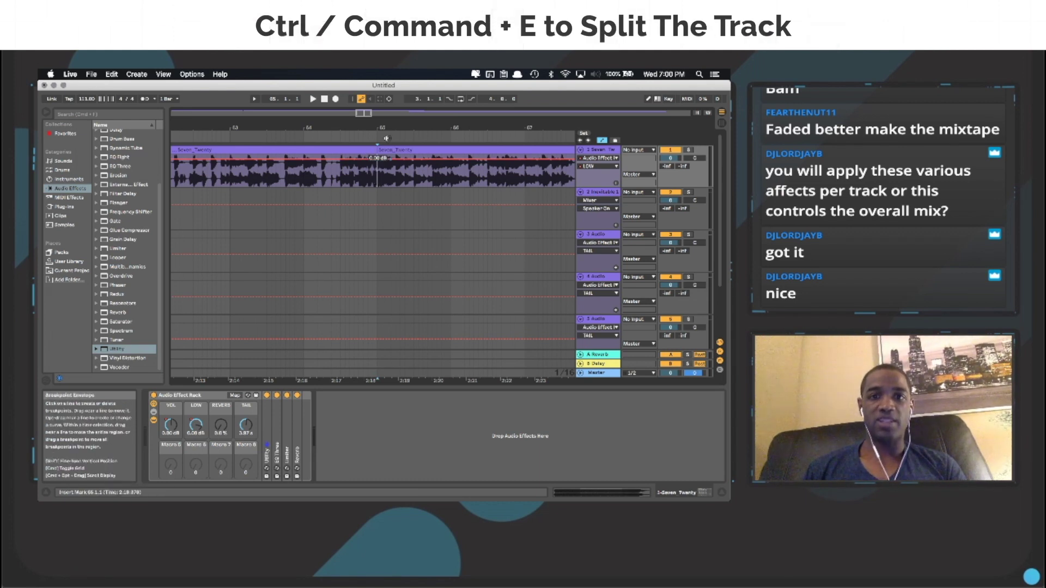
scroll(374, 122, "up", 5)
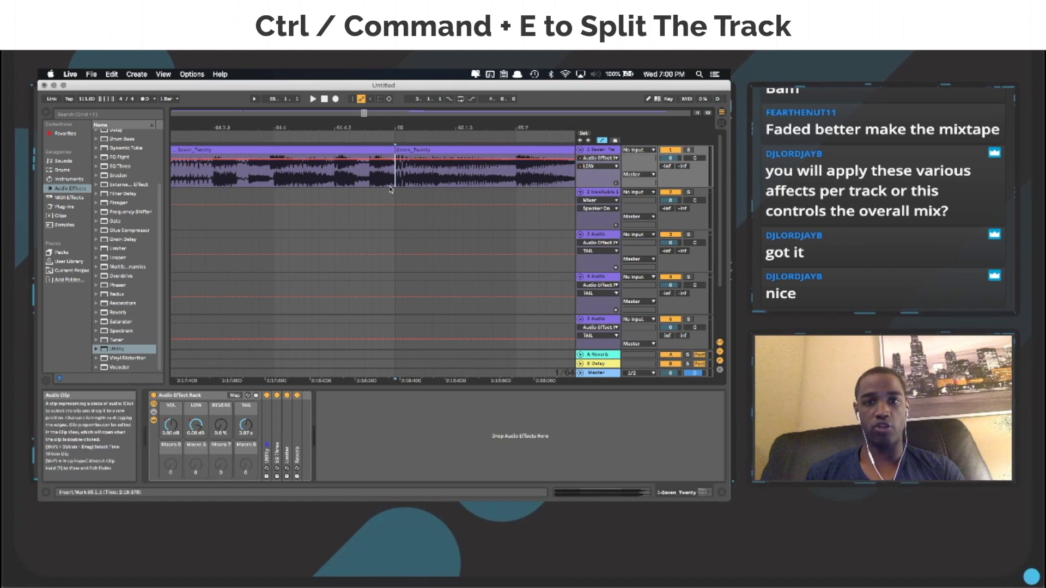
- Delete the time covered by the Seven_Twenty section between bars 25 and 65 so the following clips close the gap
scroll(389, 127, "down", 5)
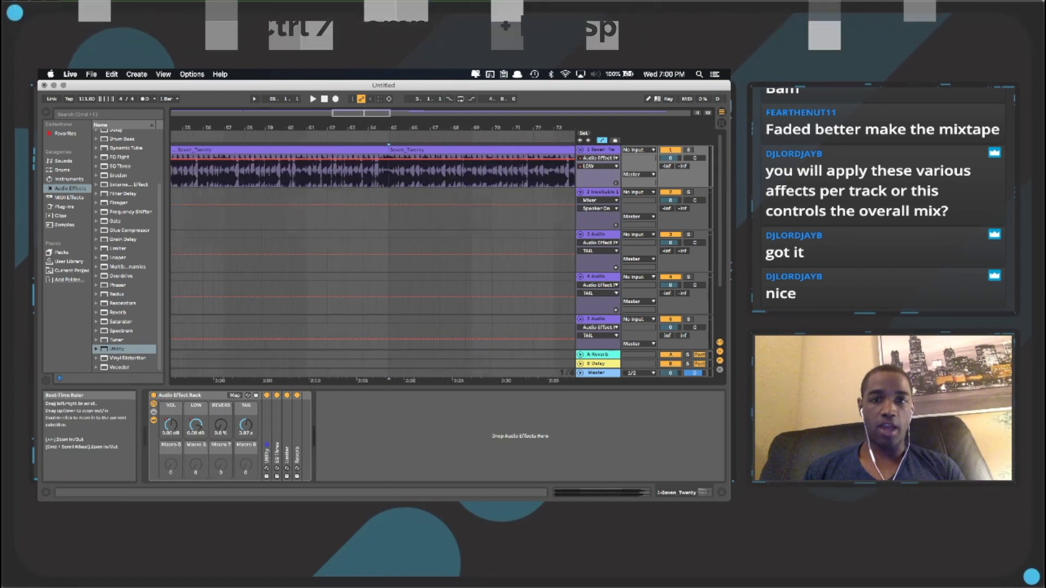
left_click(346, 149)
scroll(344, 149, "left", 10)
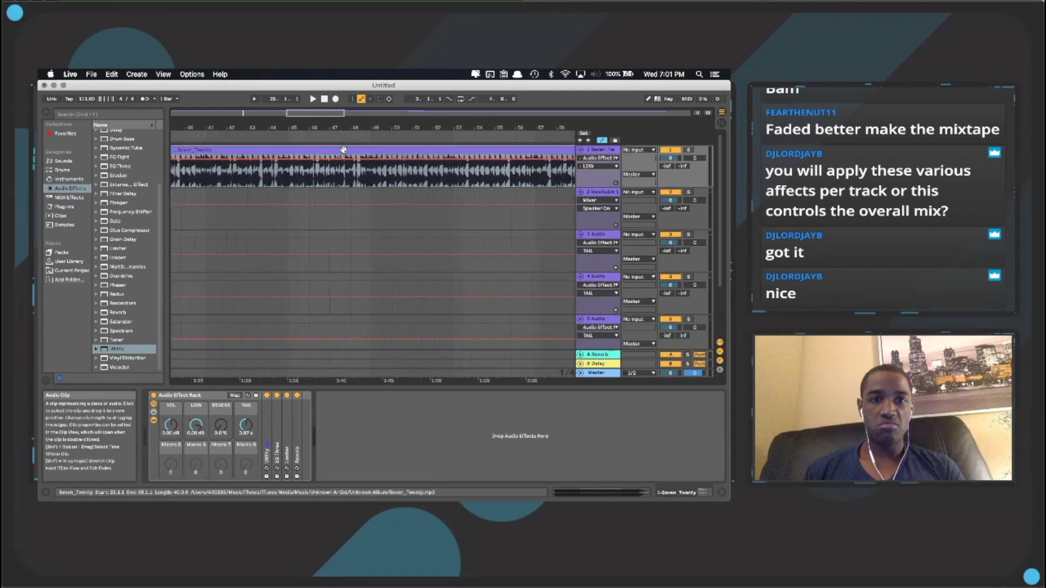
scroll(343, 149, "left", 5)
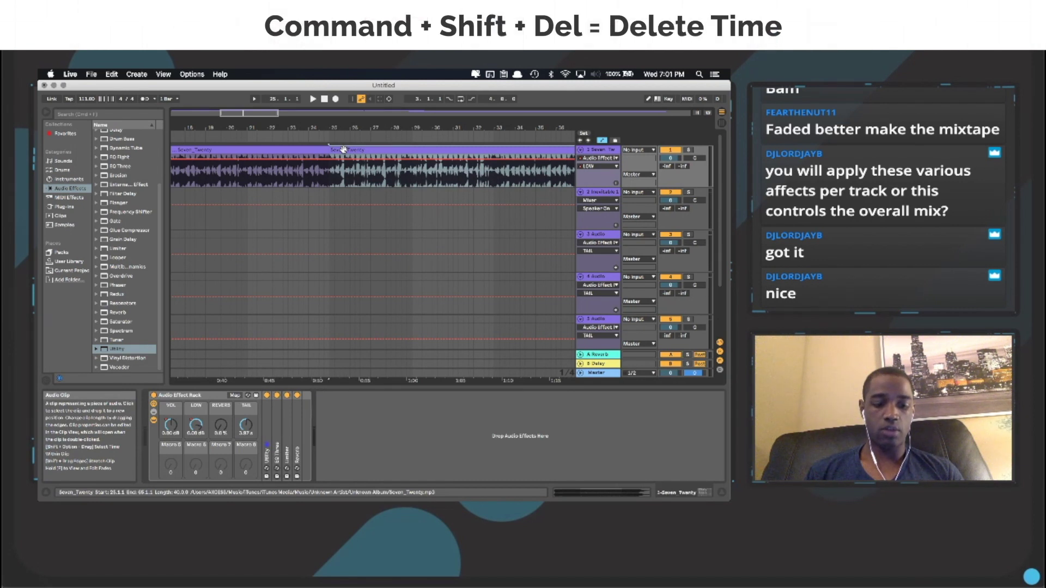
key("super+shift+Delete")
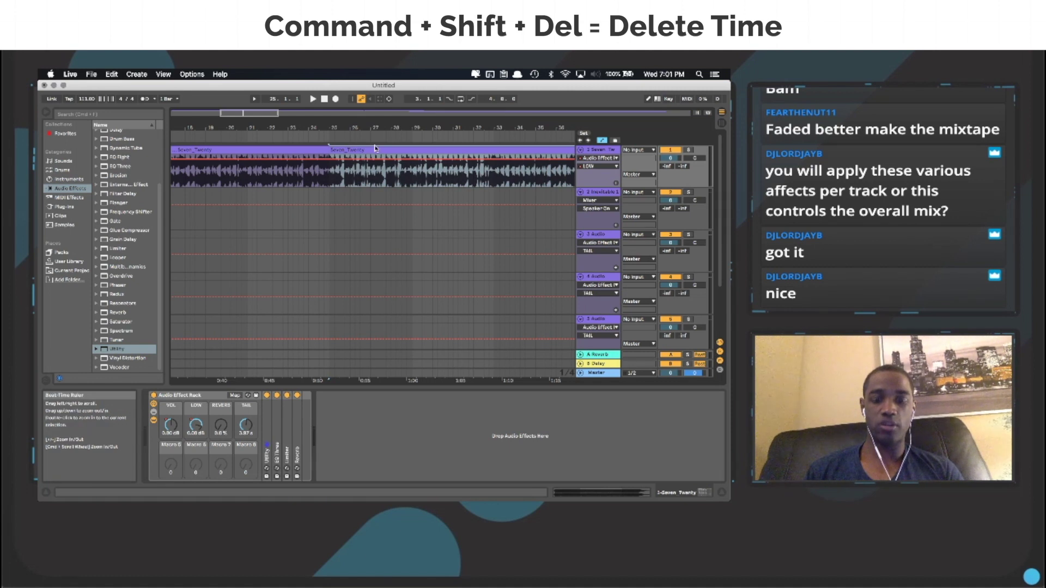
left_click_drag(390, 124, 391, 104)
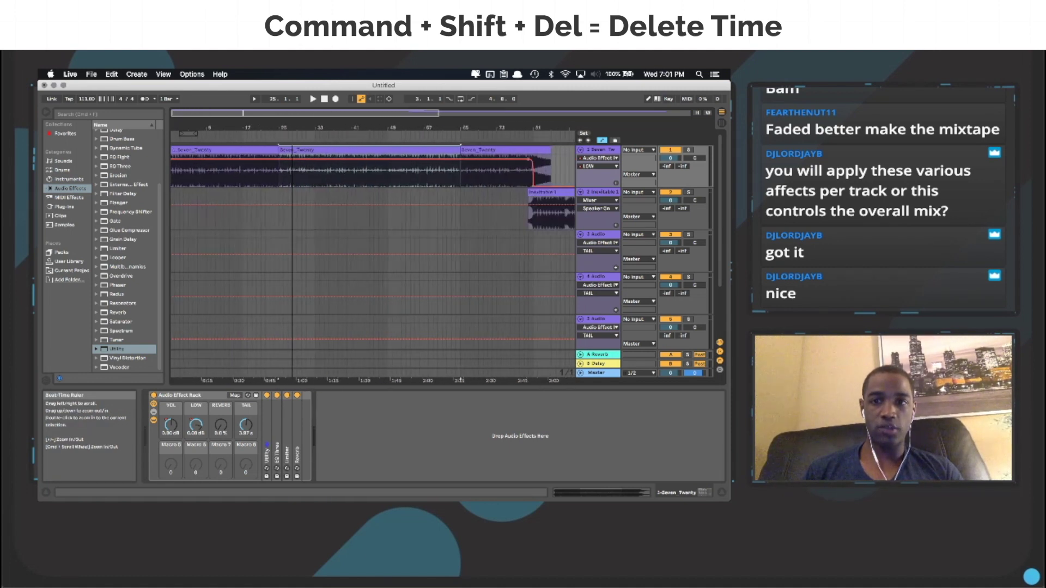
key("super+shift+Delete")
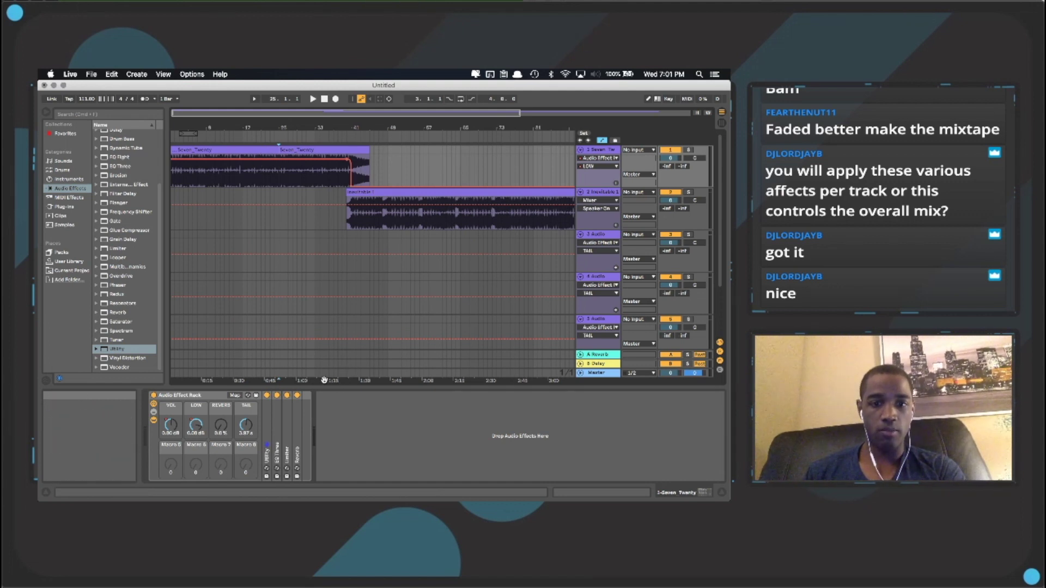
- Play the arrangement across the joined Seven_Twenty clips at bar 25 to check the edit, and stop playback
left_click(265, 134)
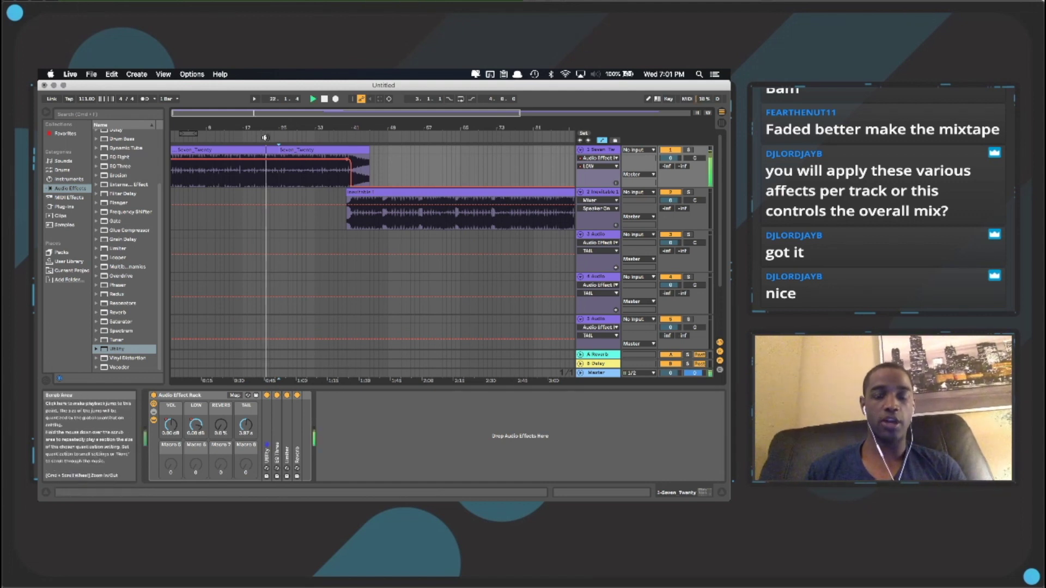
scroll(283, 124, "up", 3)
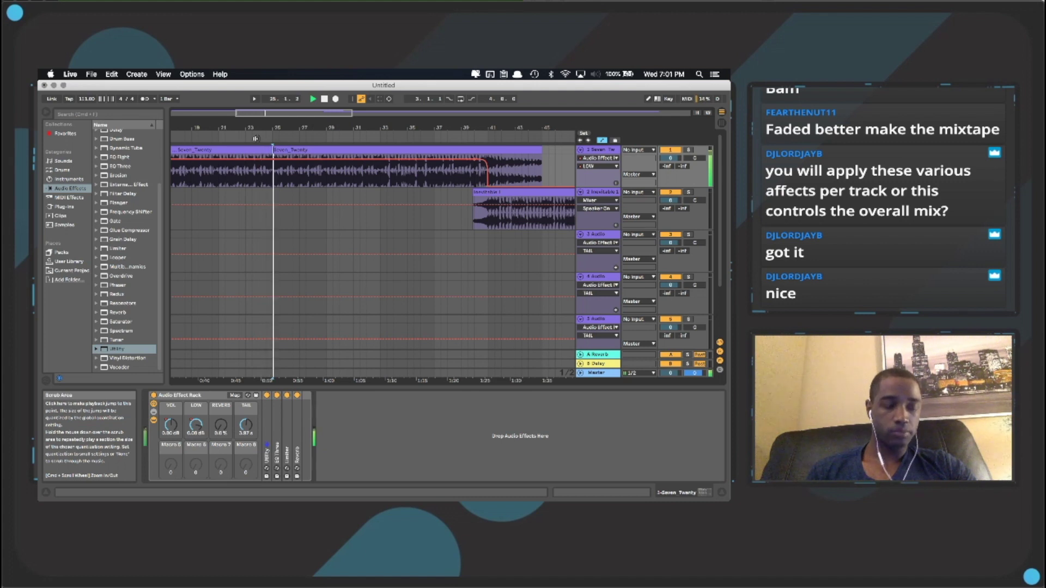
left_click(324, 99)
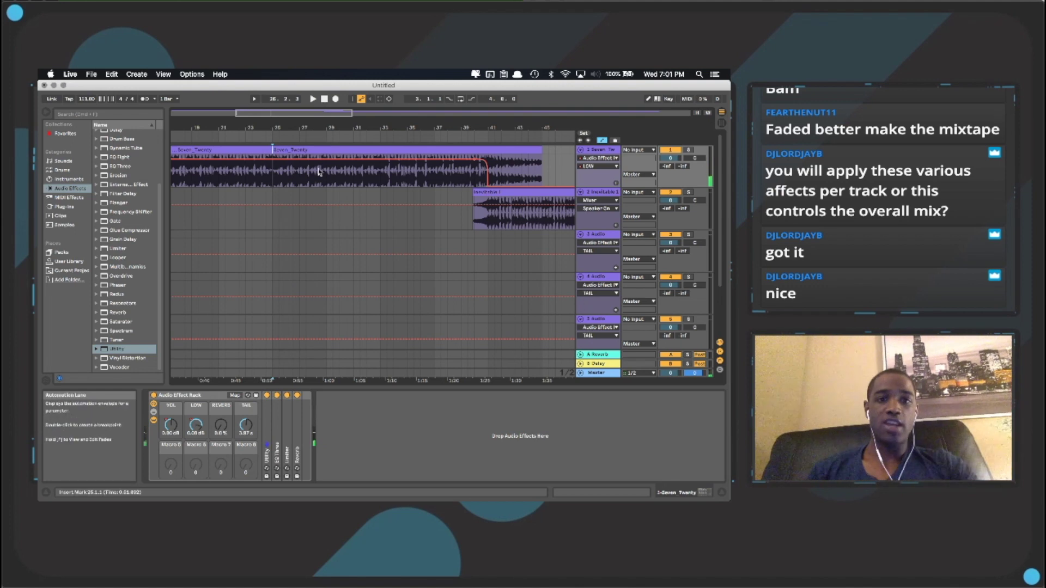
- Delete the Inevitable 1 track and the Seven_Twenty track from the arrangement
scroll(444, 189, "right", 10)
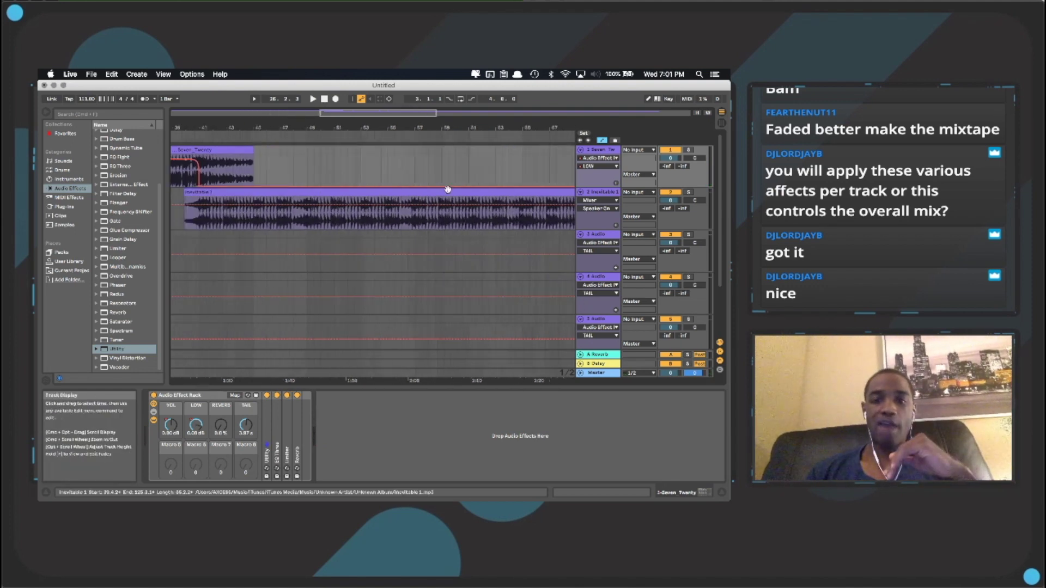
scroll(448, 189, "right", 8)
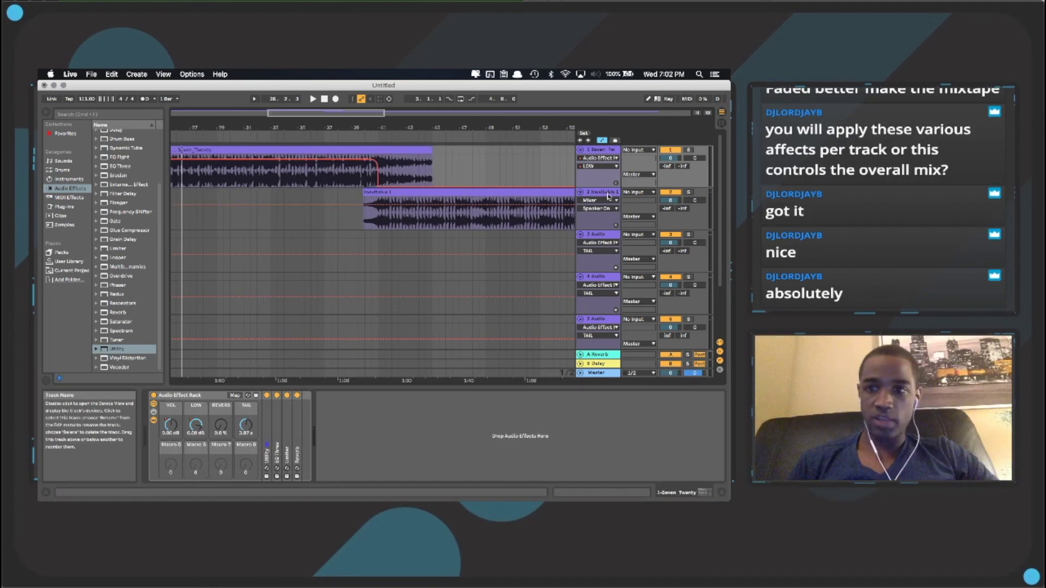
left_click(605, 194)
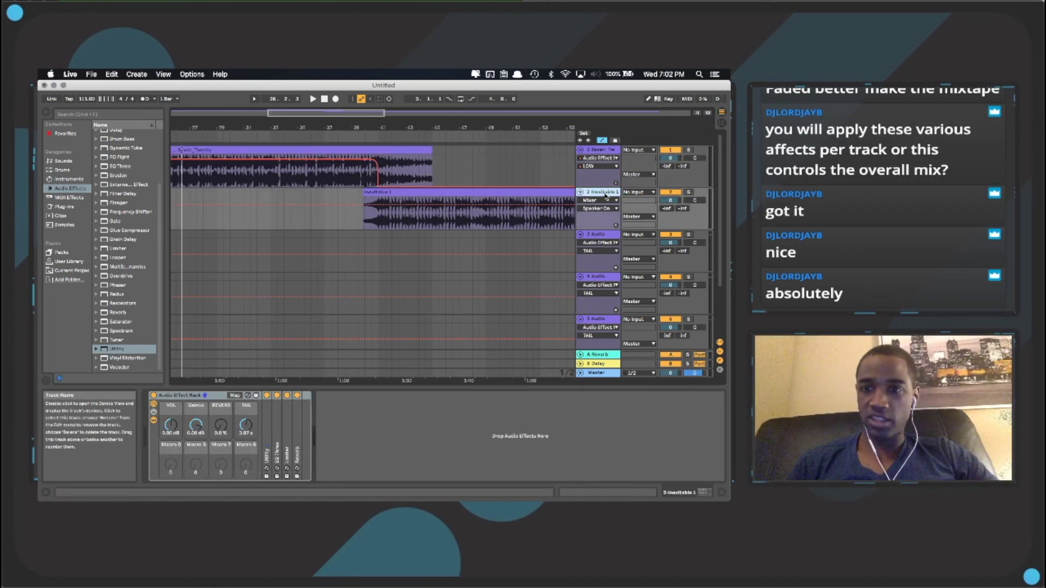
key("Delete")
left_click(599, 155)
key("Delete")
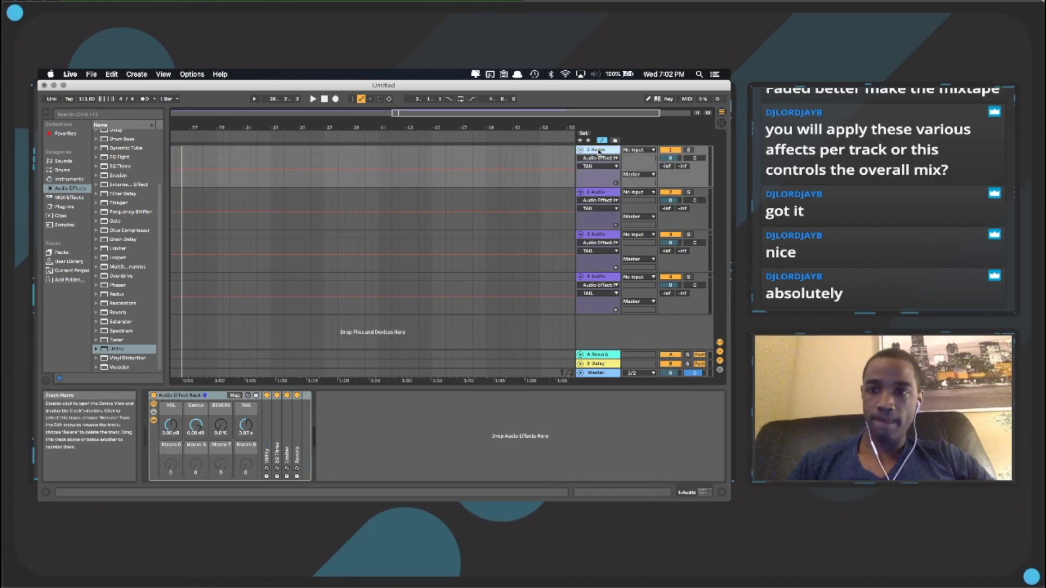
- Show the start of the empty arrangement and hide the browser to widen the timeline
scroll(370, 218, "left", 10)
left_click(419, 166)
scroll(484, 166, "left", 5)
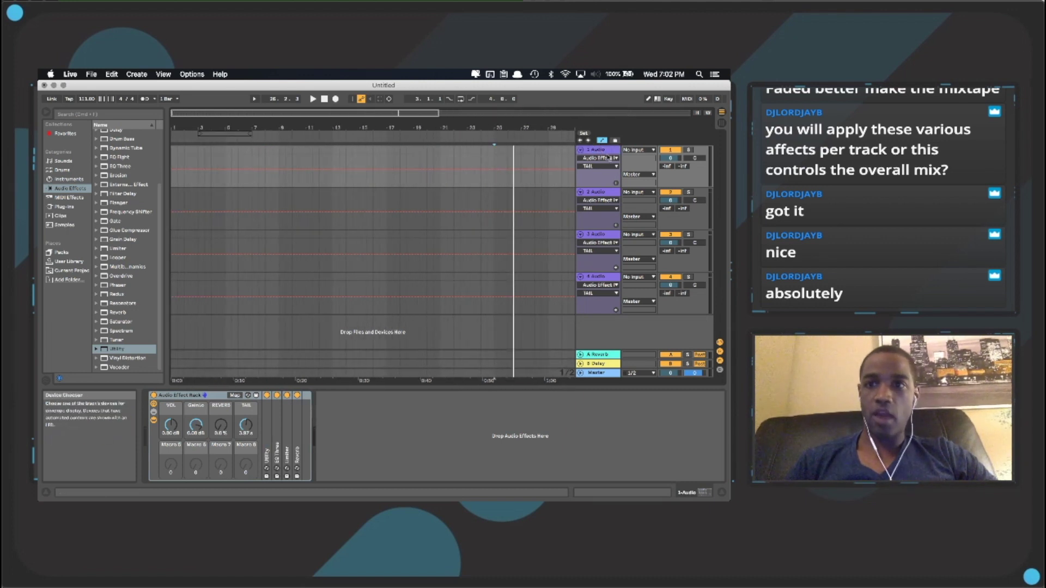
left_click(46, 114)
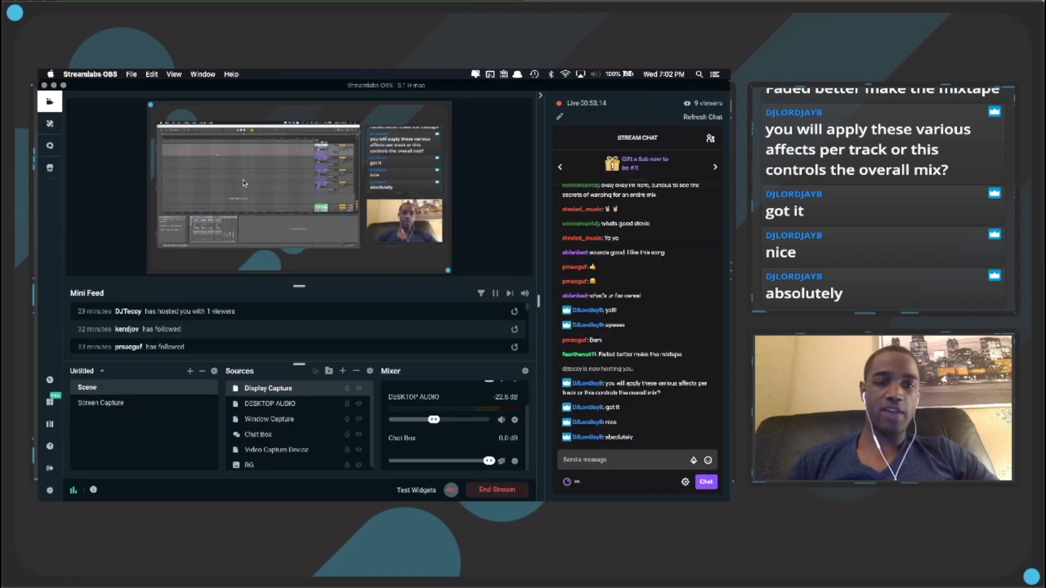
- Switch to iTunes and bring the song For EDM Party onto the first audio track in Live, starting at bar 1
key("super+Tab")
key("super+Tab")
key("super+Tab")
key("super+Tab")
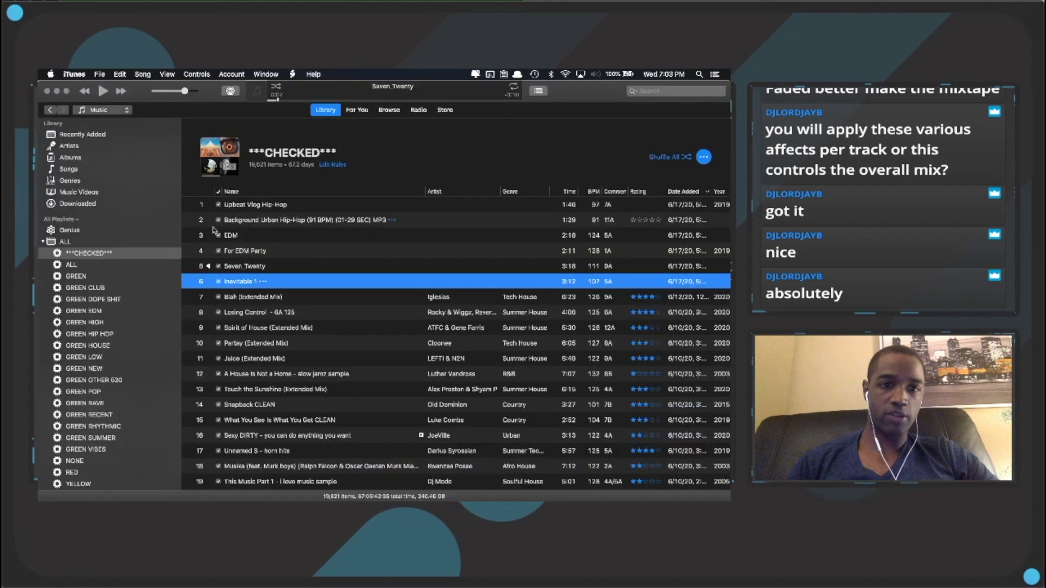
left_click(233, 254)
left_click_drag(234, 256, 58, 166)
key("super+Tab")
key("super+Tab")
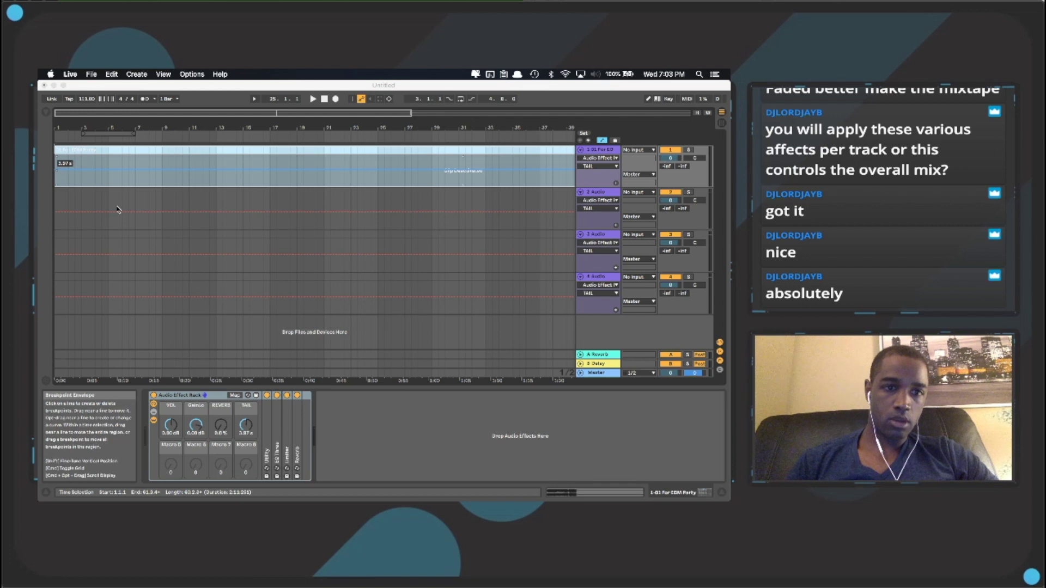
- Bring the song EDM from iTunes onto the second audio track in Live, starting at about bar 29
key("super+Tab")
left_click_drag(233, 235, 440, 211)
key("super+Tab")
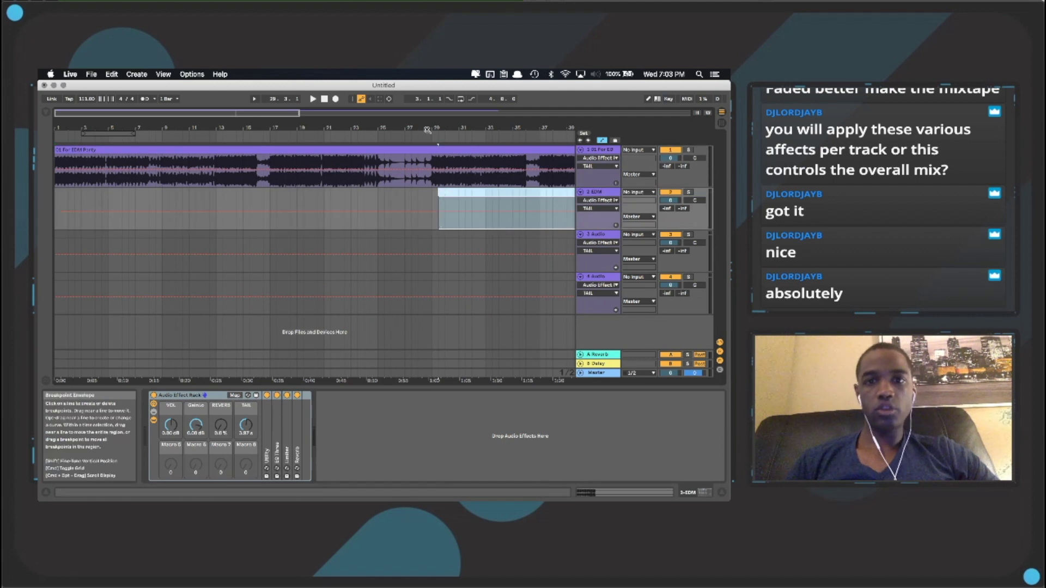
- Move the EDM clip to bar 71 so it starts where the For EDM Party clip ends
left_click_drag(424, 127, 250, 120)
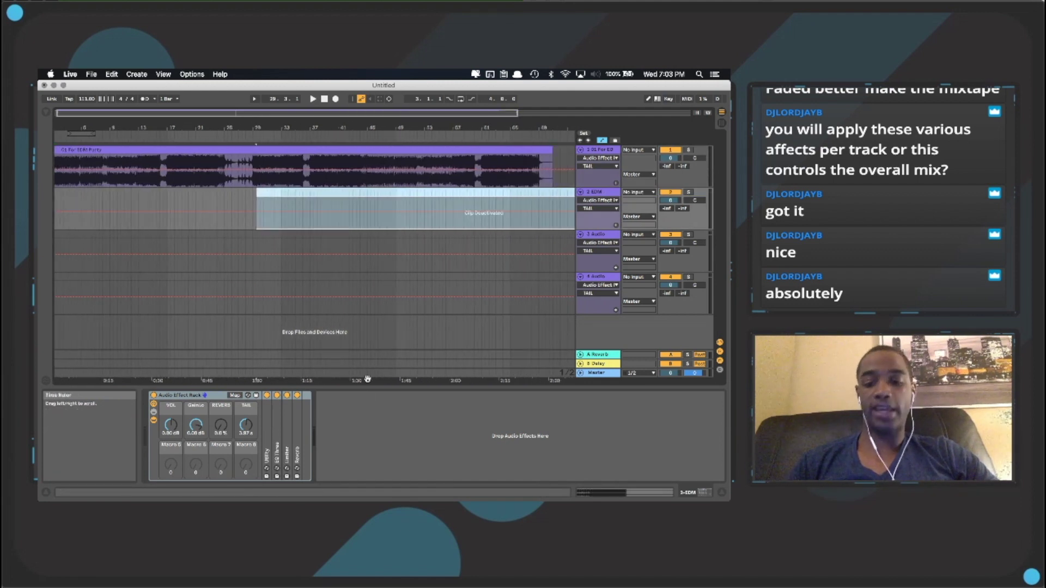
left_click(360, 212)
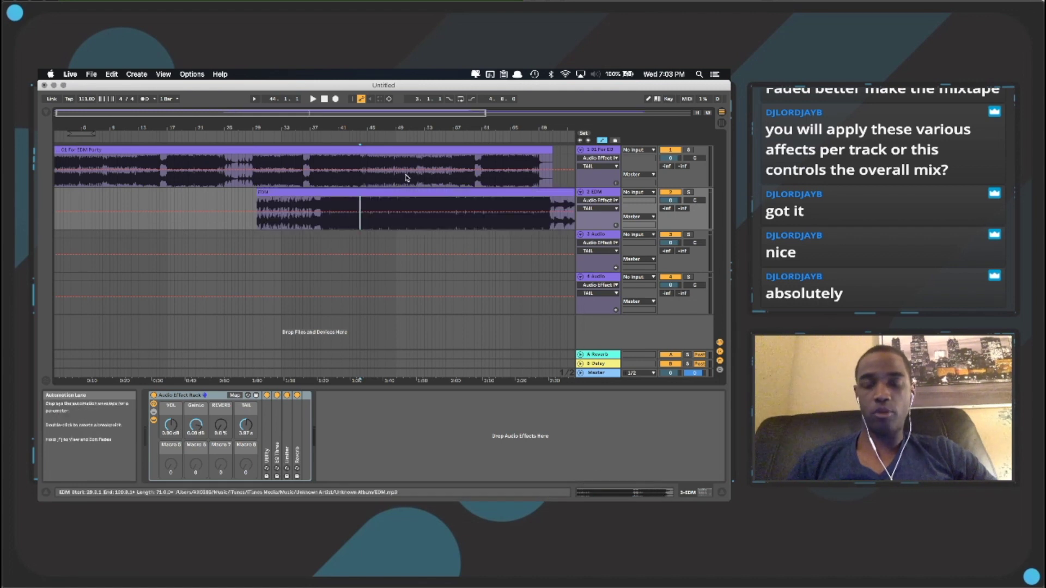
left_click_drag(305, 128, 284, 121)
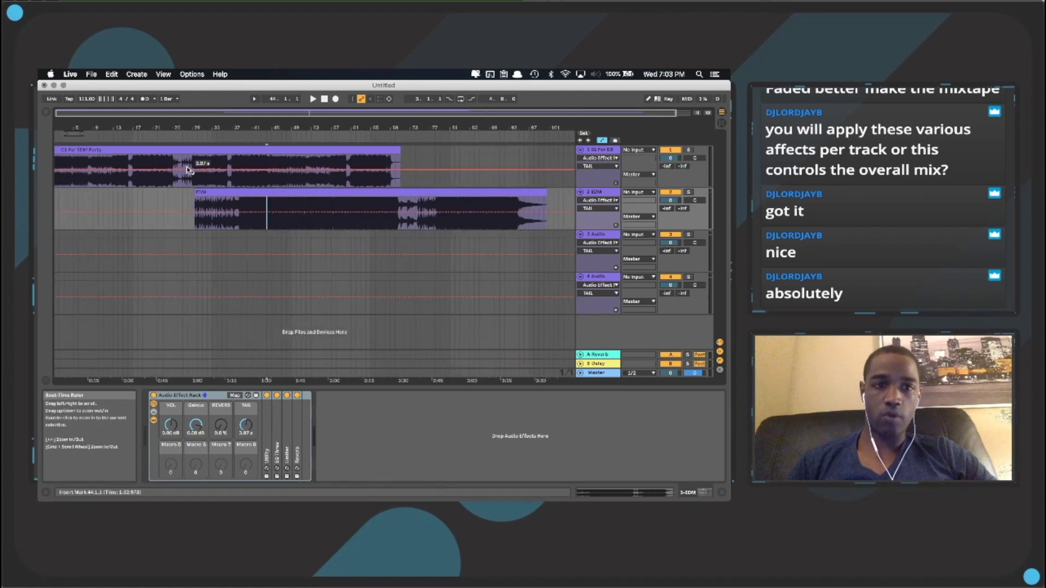
left_click_drag(234, 210, 412, 215)
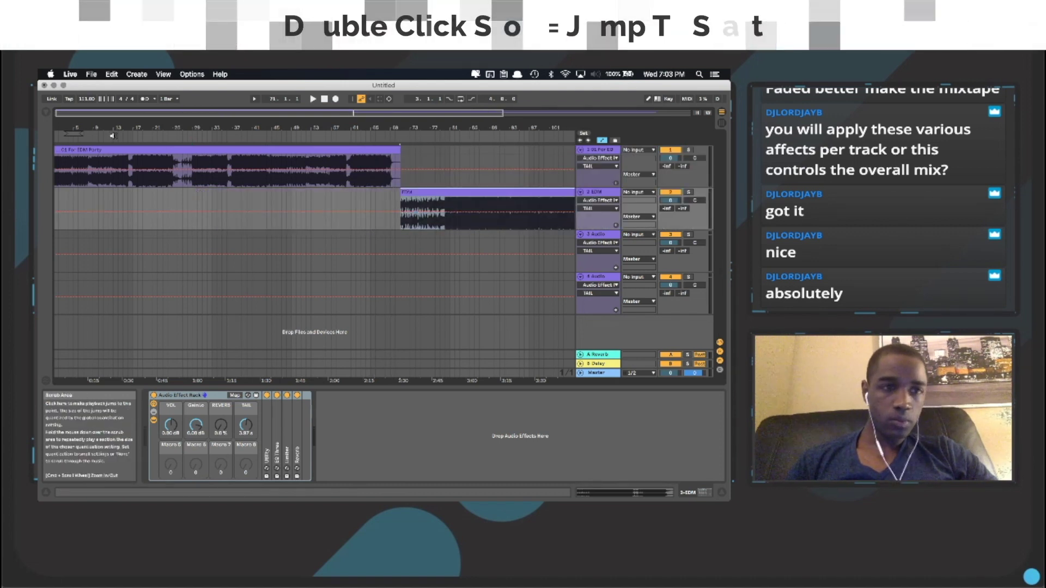
- Return the song position to the start of the arrangement and play For EDM Party from there
double_click(325, 98)
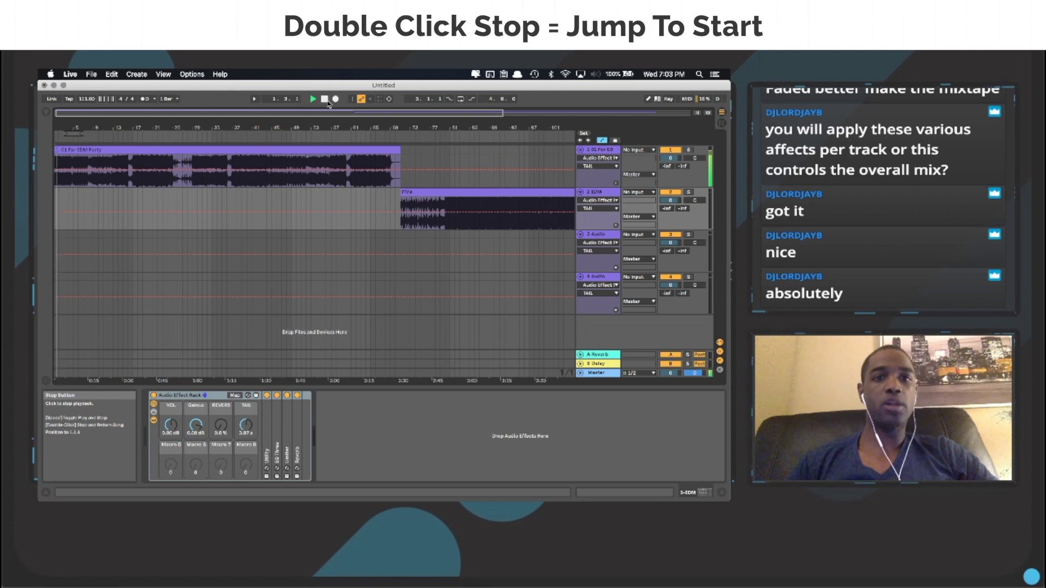
left_click(325, 100)
left_click(313, 100)
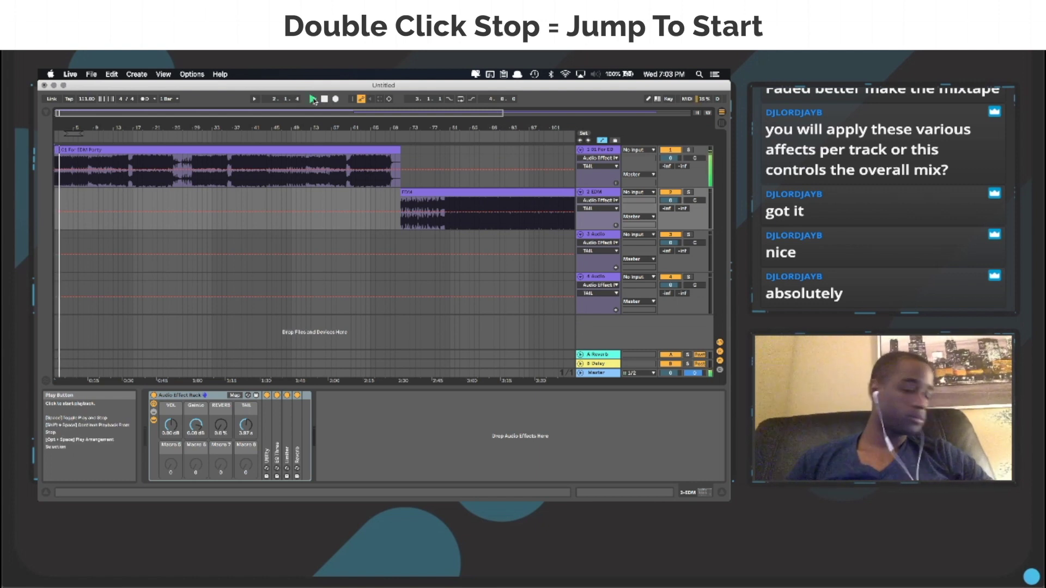
- Stop playback, move the EDM clip to the start of the arrangement, and move the For EDM Party clip to bar 72 where it ends
left_click(324, 99)
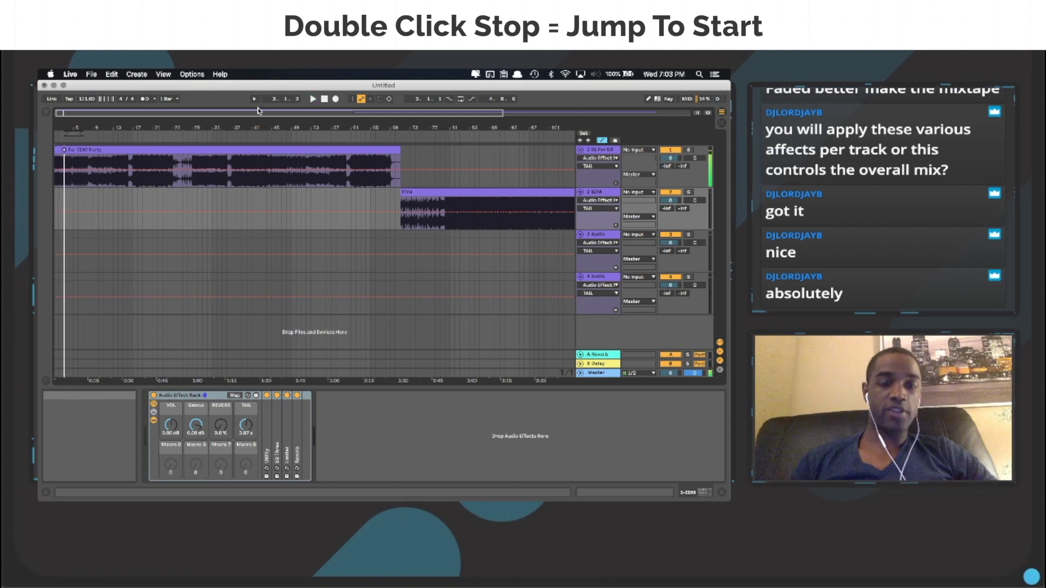
left_click(415, 192)
left_click_drag(416, 192, 70, 203)
left_click_drag(71, 148, 426, 169)
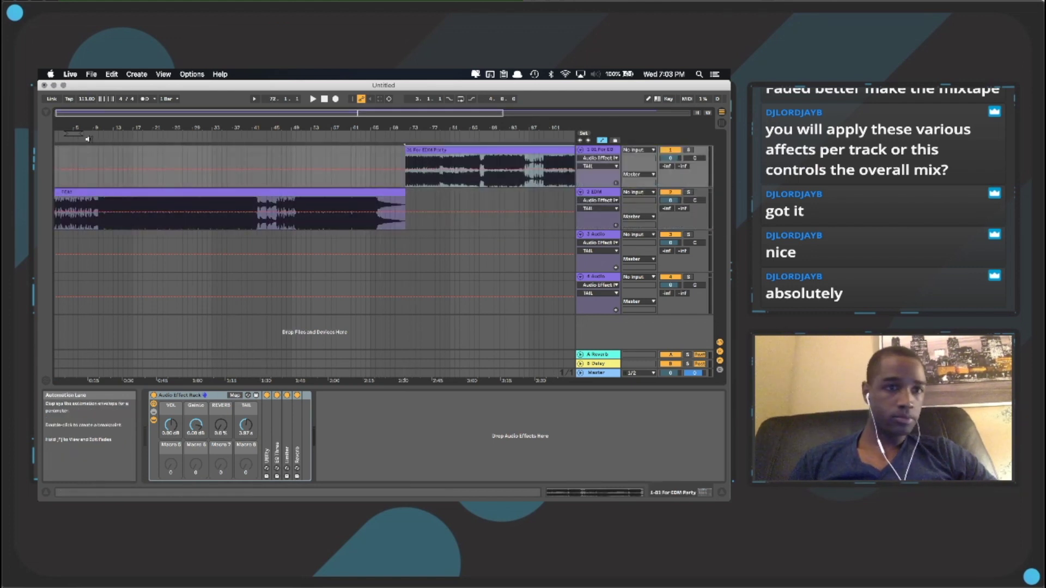
- Play the EDM clip from the start of the arrangement and audition it from about bars 13, 39 and 48
left_click(324, 101)
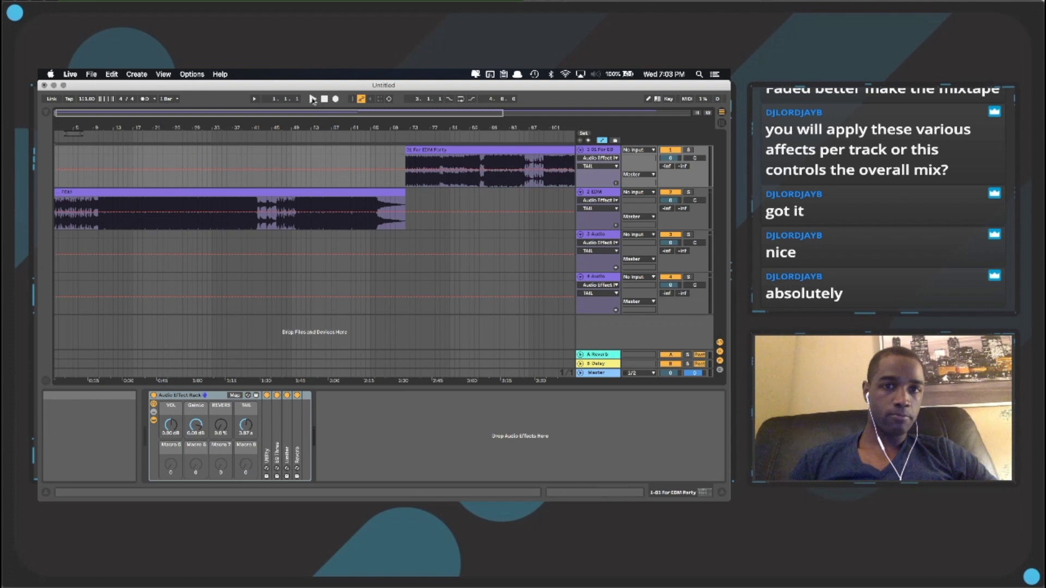
left_click(313, 99)
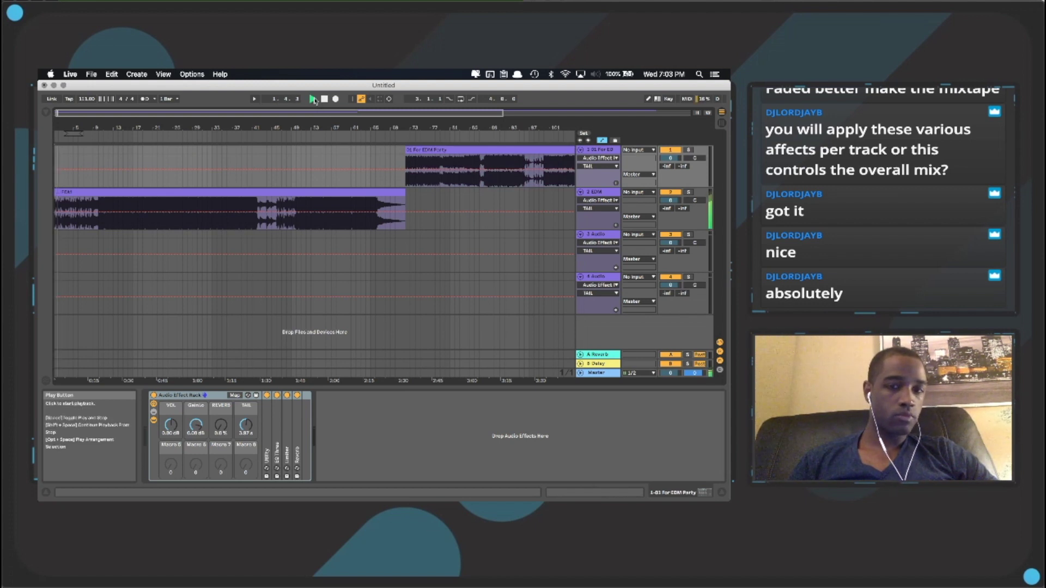
left_click(114, 137)
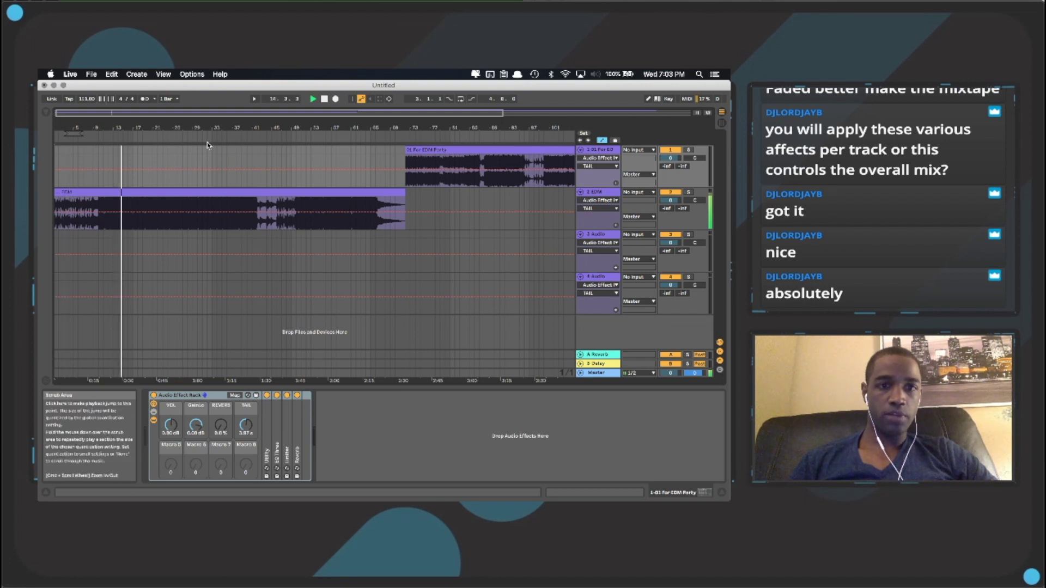
left_click(244, 138)
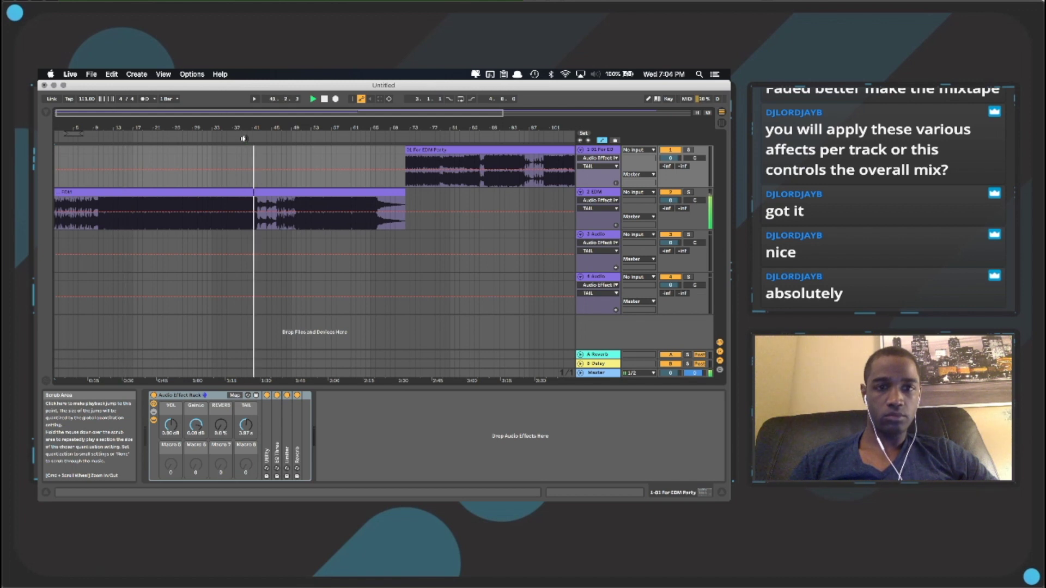
left_click(290, 139)
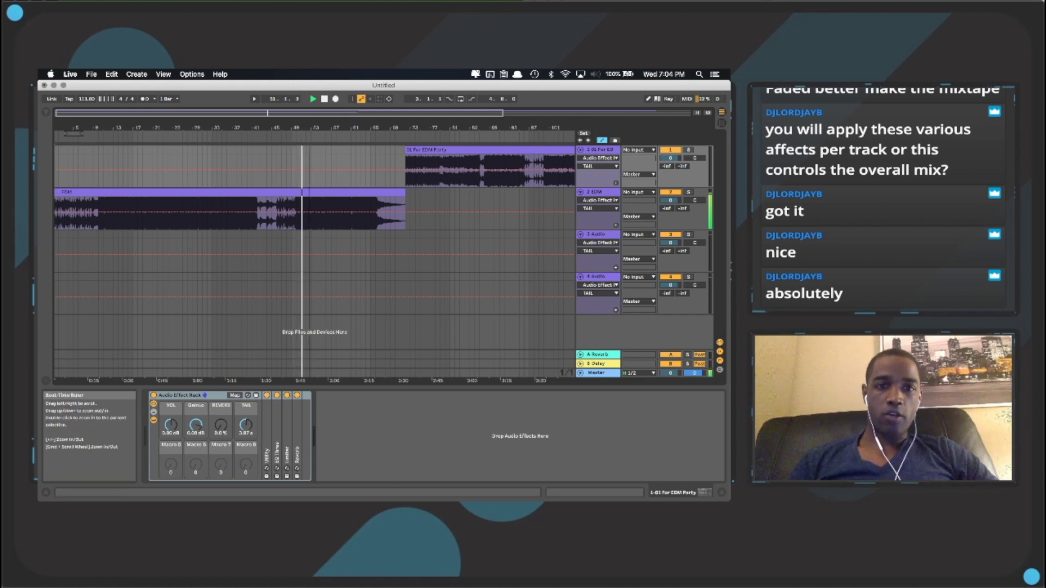
left_click_drag(311, 127, 310, 141)
key("space")
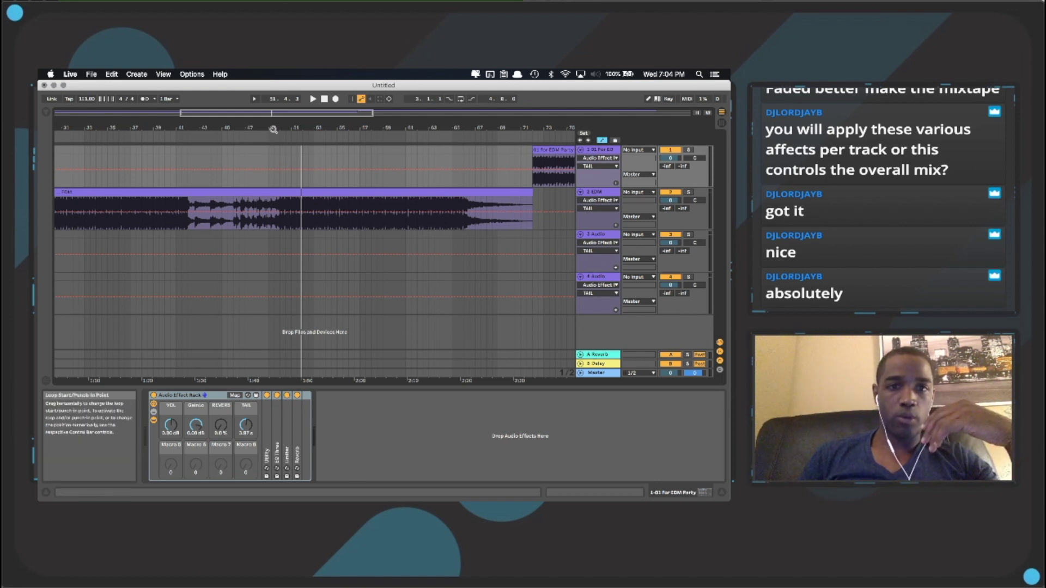
- Listen to the EDM clip's breakdown around bar 42 to find a transition point
mouse_move(274, 128)
left_mouse_down()
mouse_move(274, 161)
mouse_move(243, 129)
left_mouse_up()
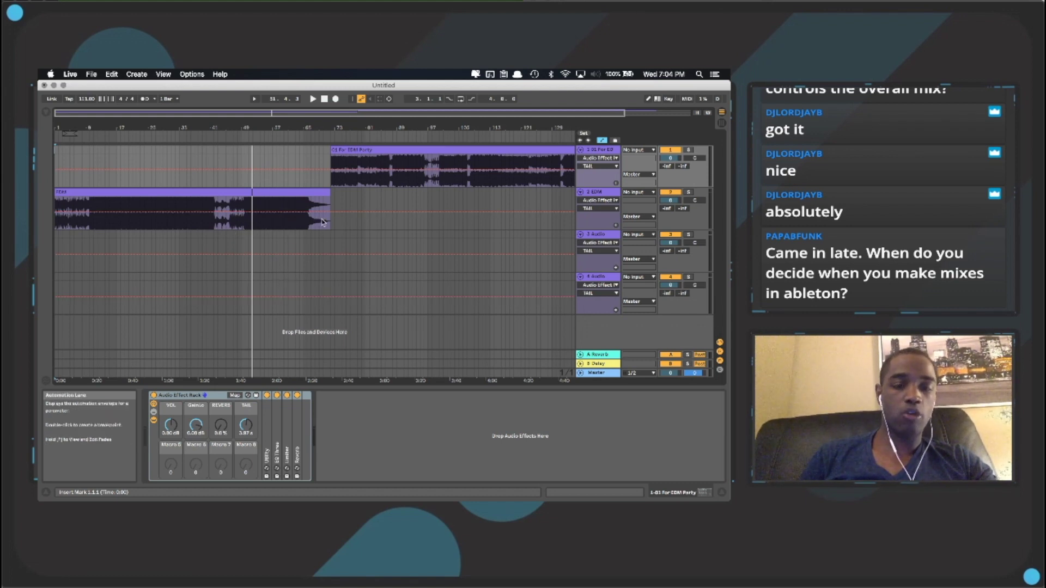
left_click(210, 149)
key("space")
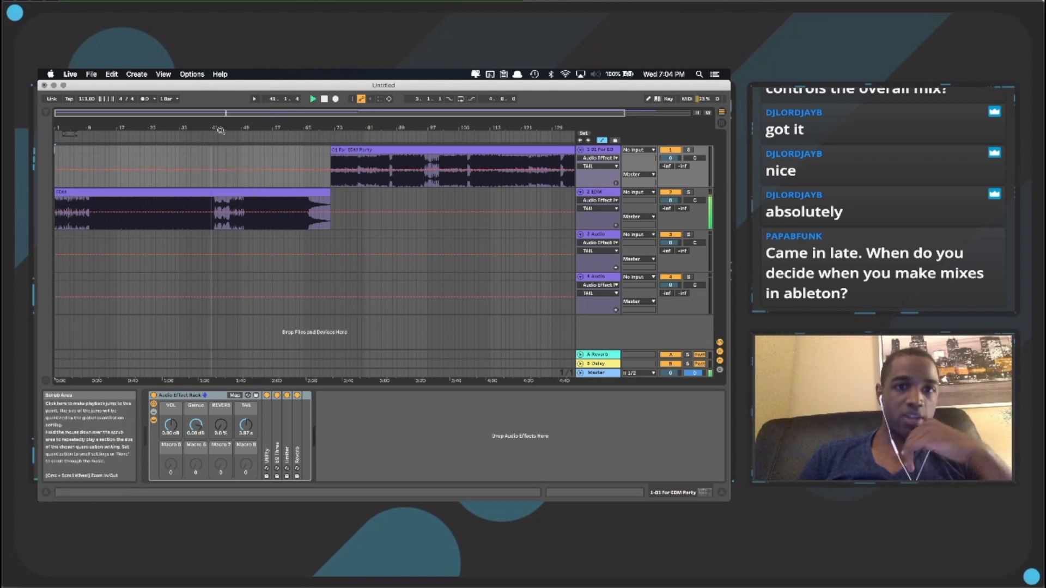
left_click_drag(216, 123, 217, 127)
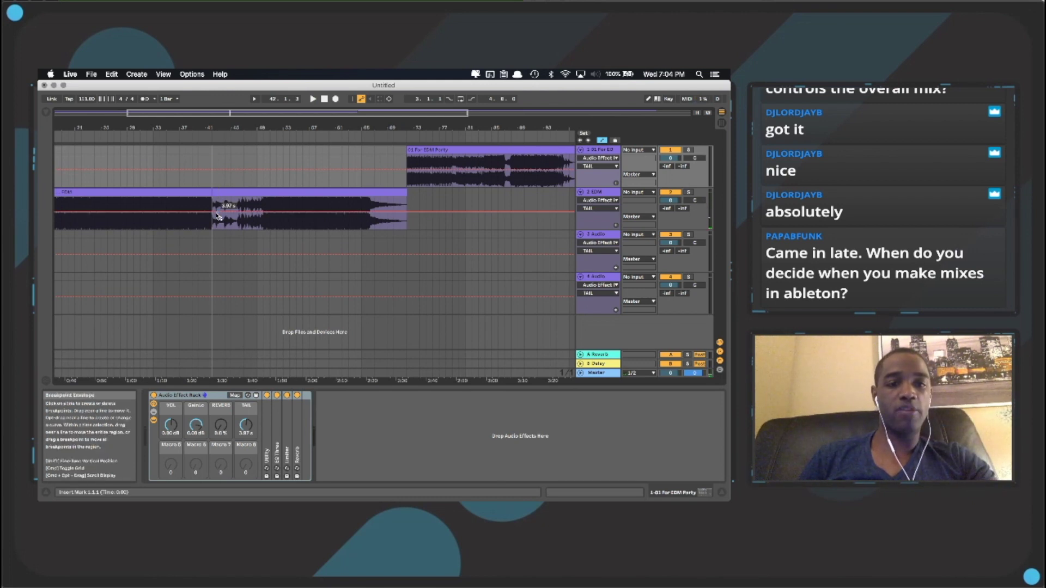
left_click(313, 99)
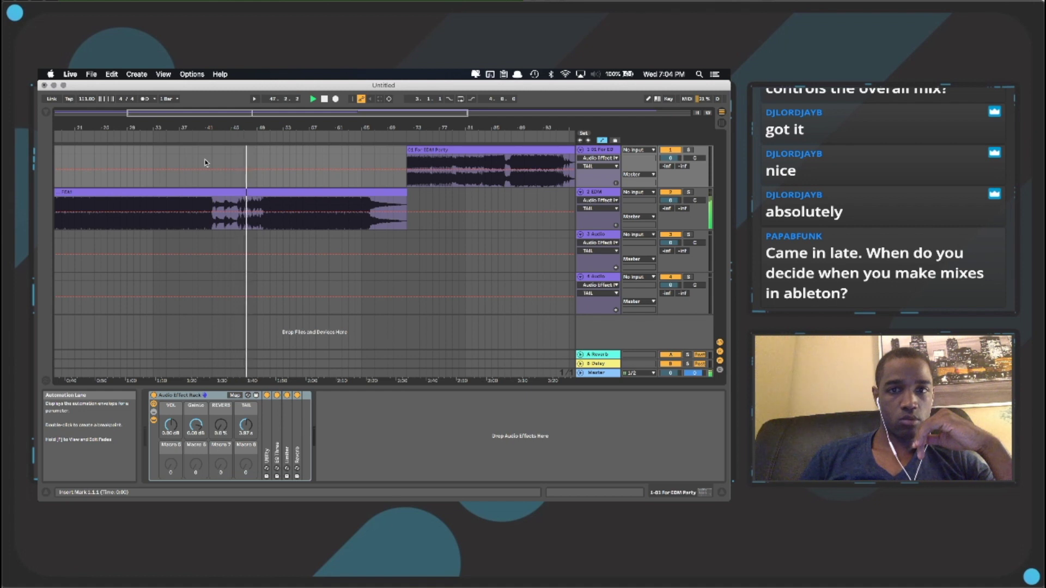
- Split the EDM clip at bar 46 and delete the part after the split
left_click(238, 211)
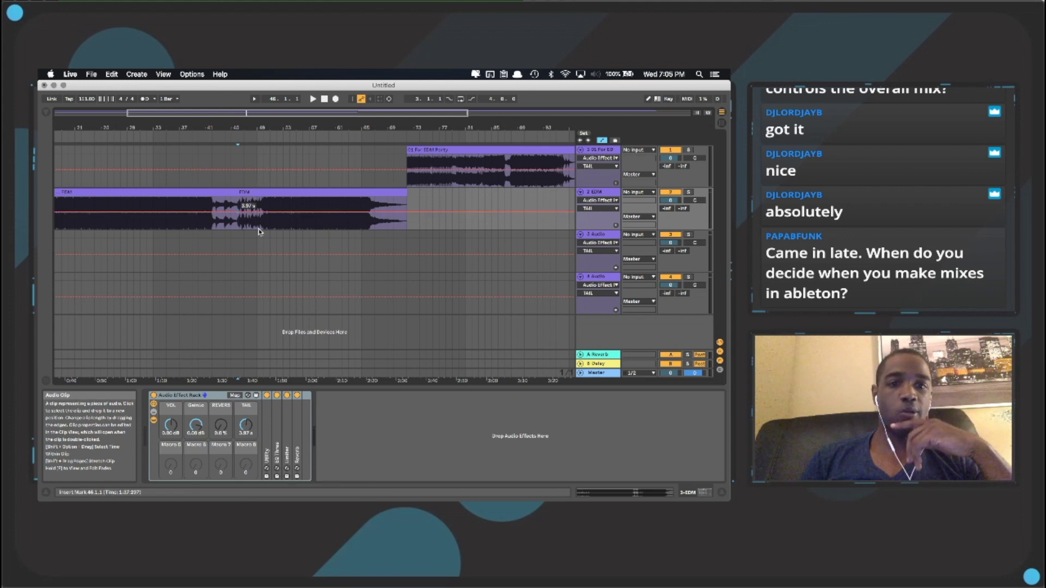
scroll(193, 219, "left", 5)
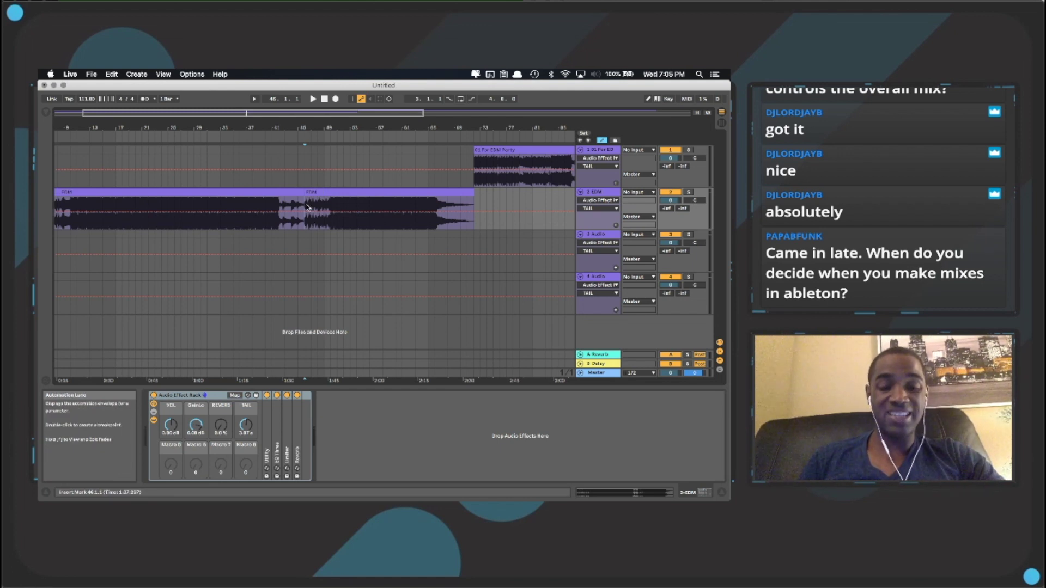
key("super+e")
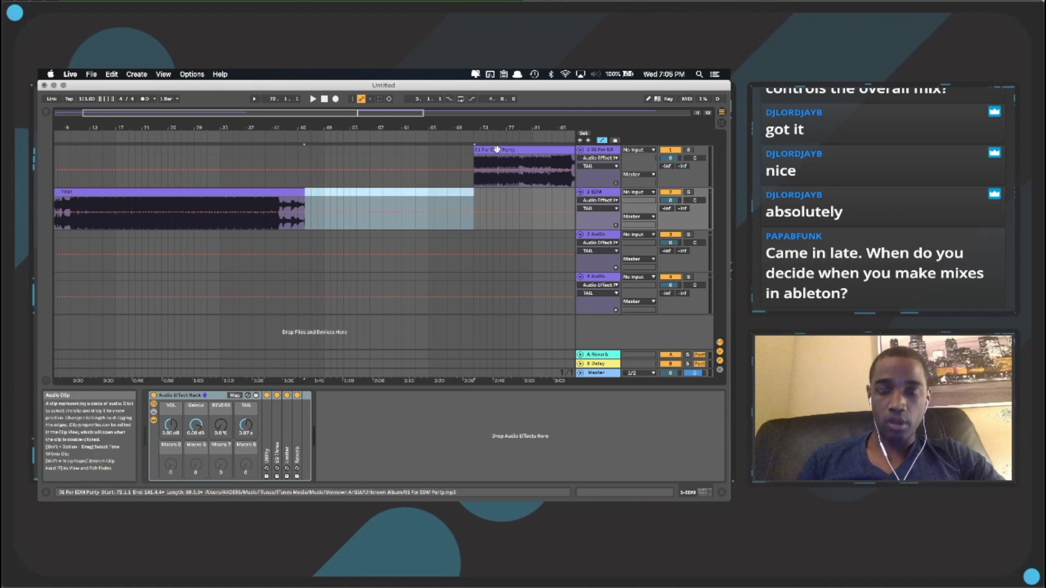
- Move the For EDM Party clip to the third audio track at bar 42 and play its overlap with the EDM clip
mouse_move(497, 149)
left_mouse_down()
mouse_move(369, 194)
mouse_move(327, 234)
mouse_move(297, 244)
mouse_move(334, 247)
mouse_move(305, 243)
mouse_move(305, 253)
left_mouse_up()
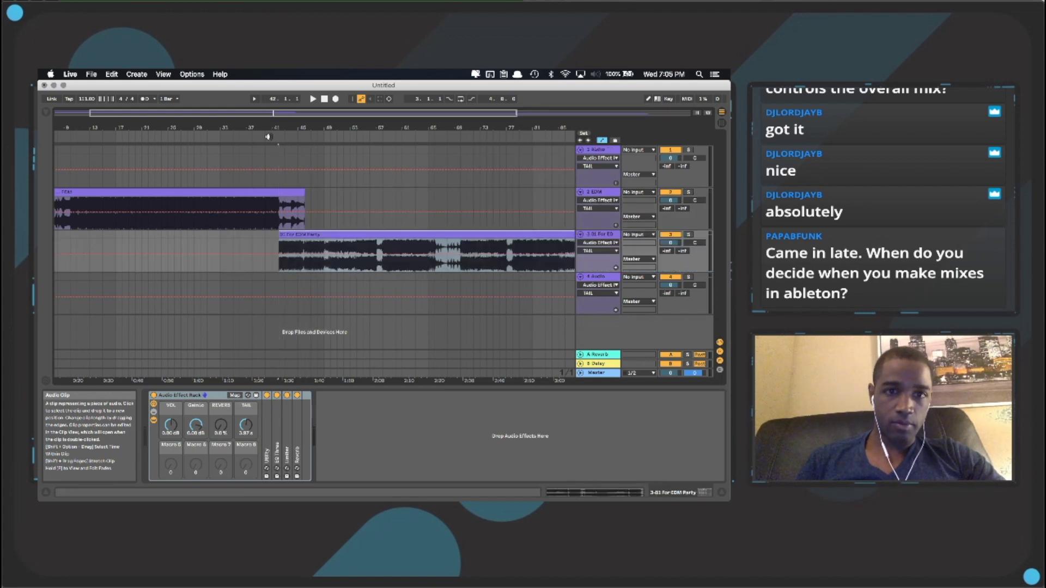
left_click(266, 136)
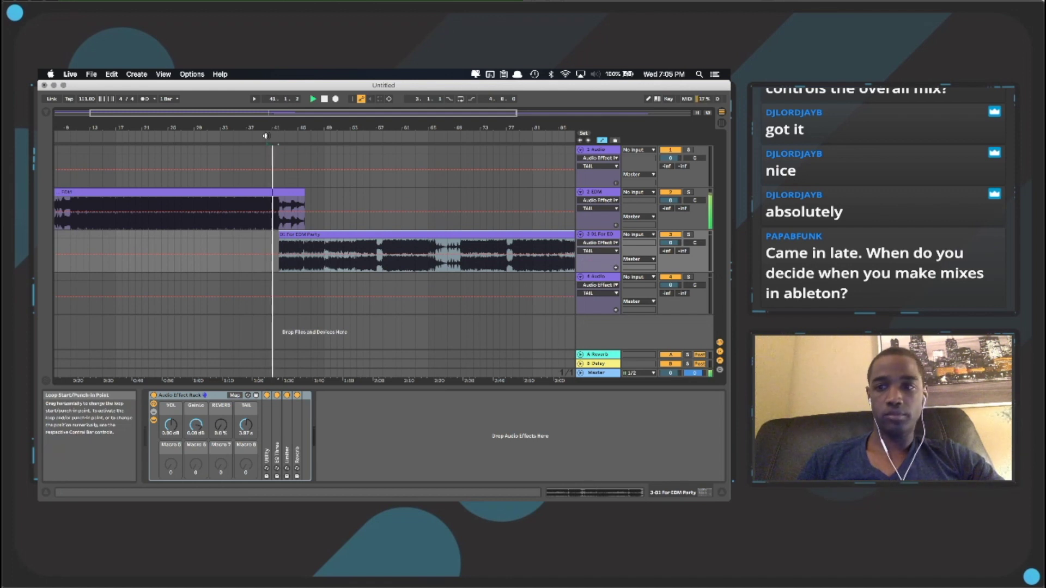
left_click(265, 136)
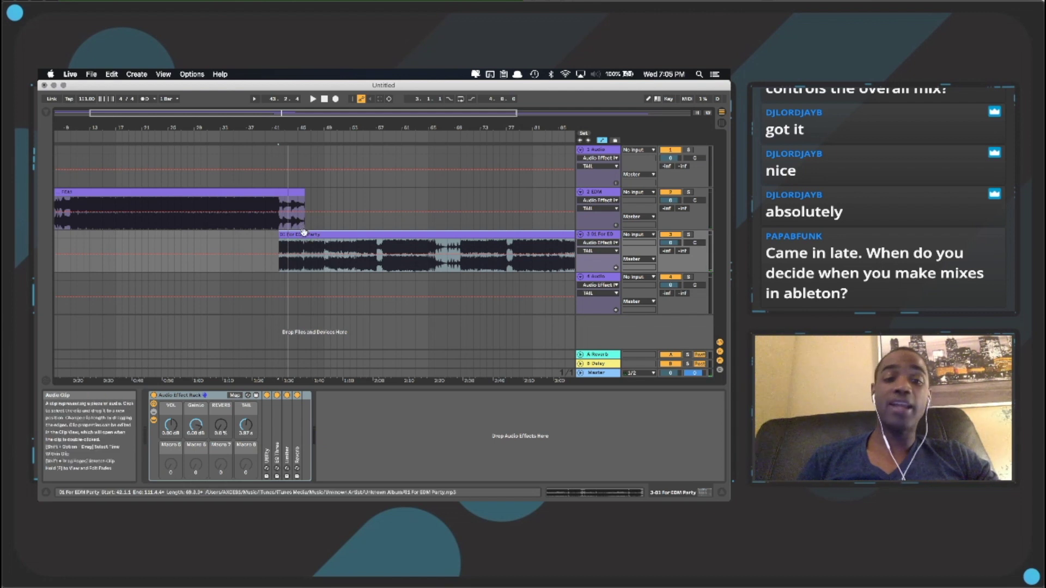
- Open the For EDM Party clip's sample view and inspect the warp marker on its first beat up close
left_click(304, 232)
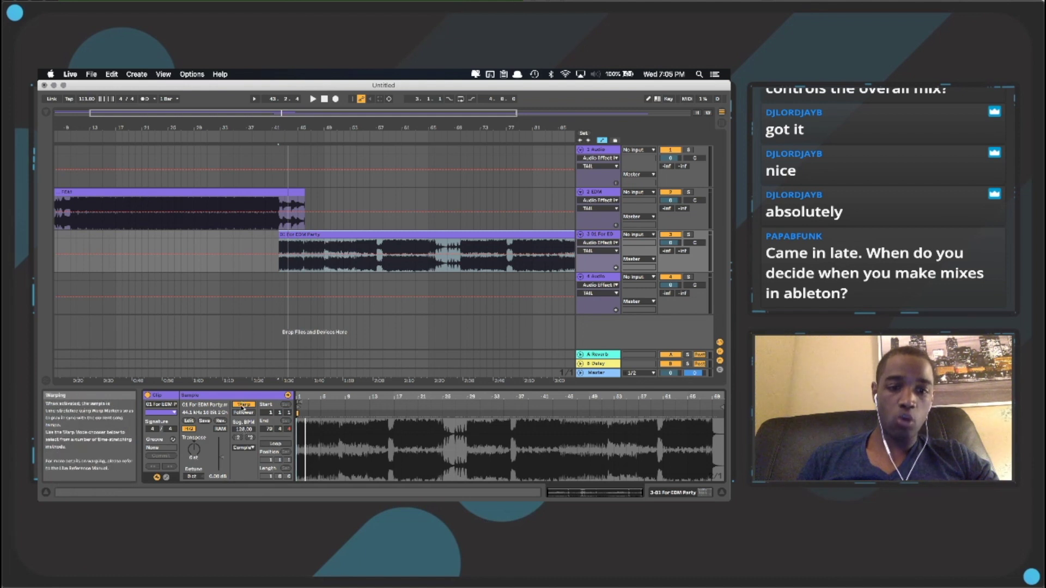
left_click_drag(299, 398, 304, 477)
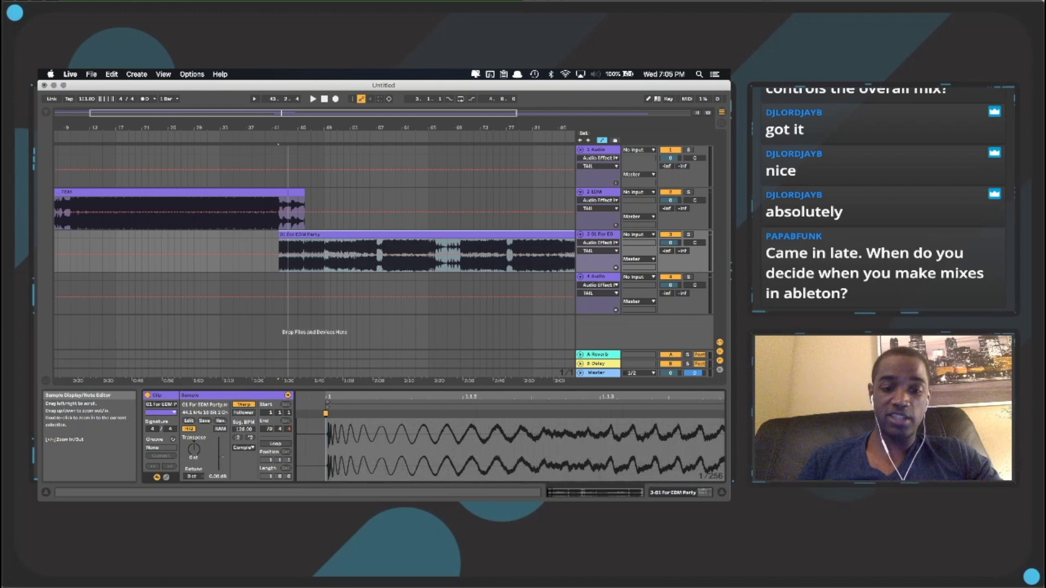
left_click(325, 412)
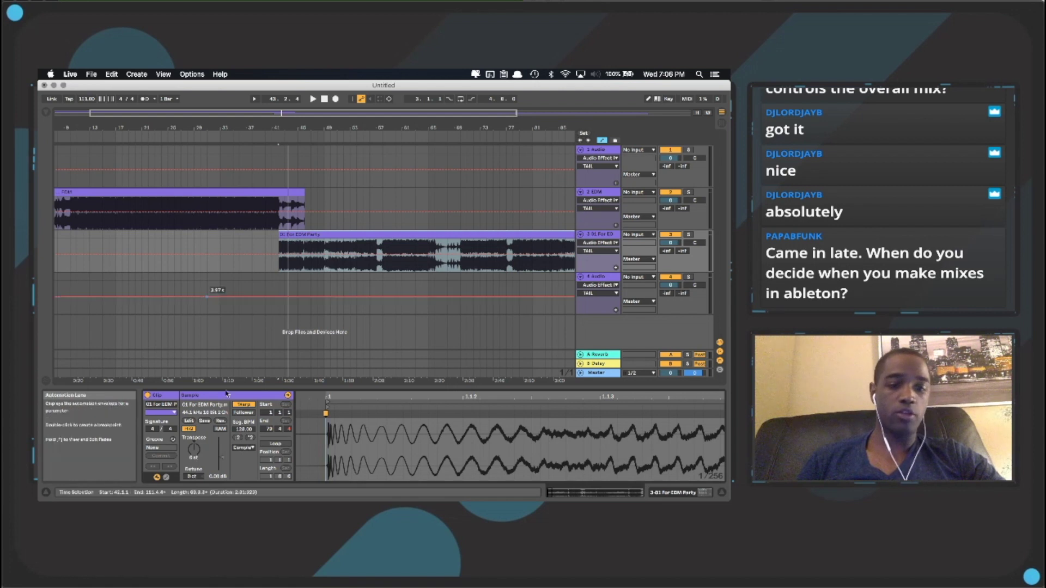
- Set the project tempo to 128 BPM and play the transition from about bar 40
left_click_drag(86, 98, 86, 90)
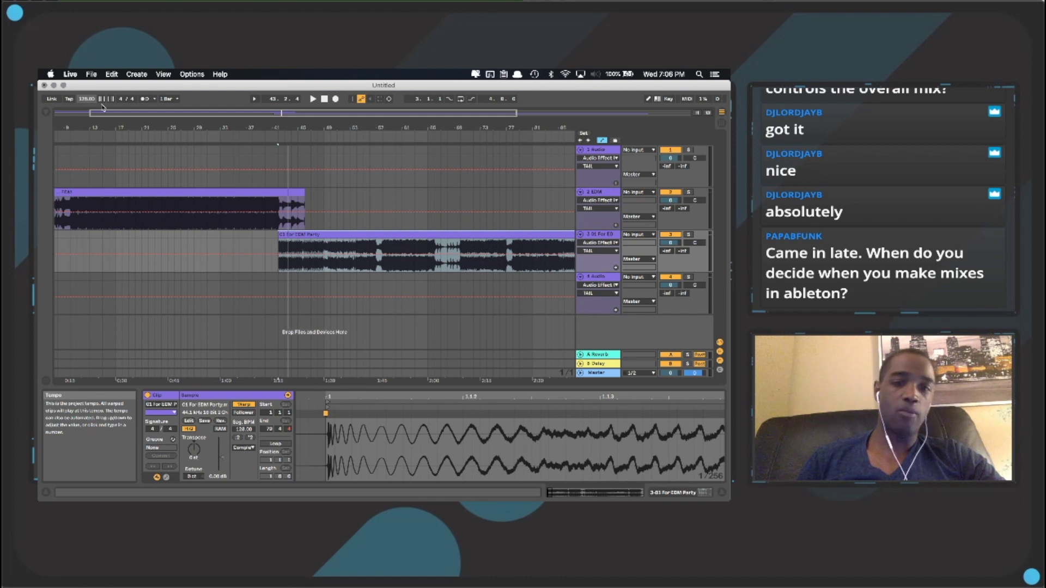
left_click(266, 137)
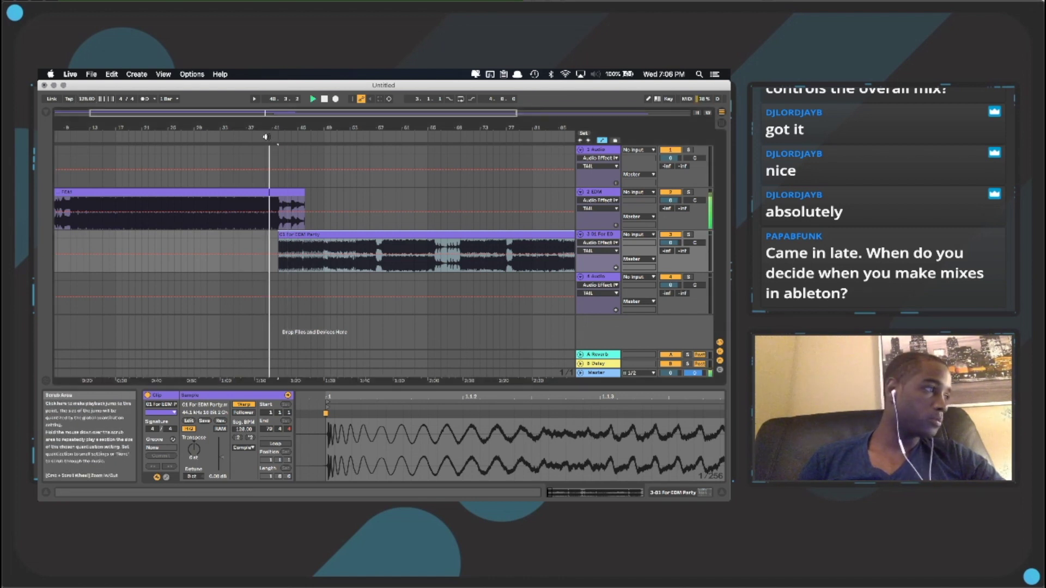
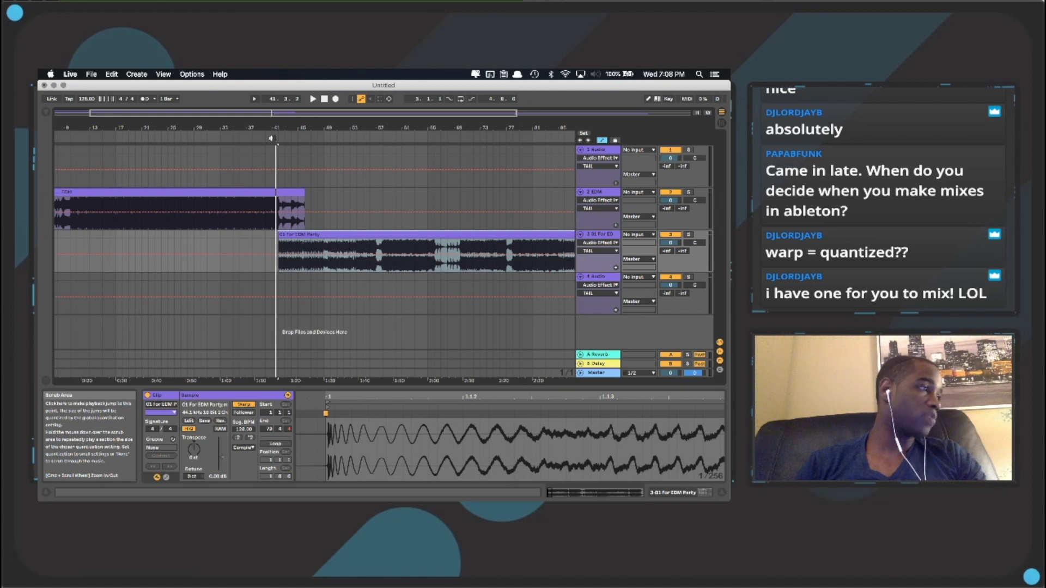
left_click(269, 139)
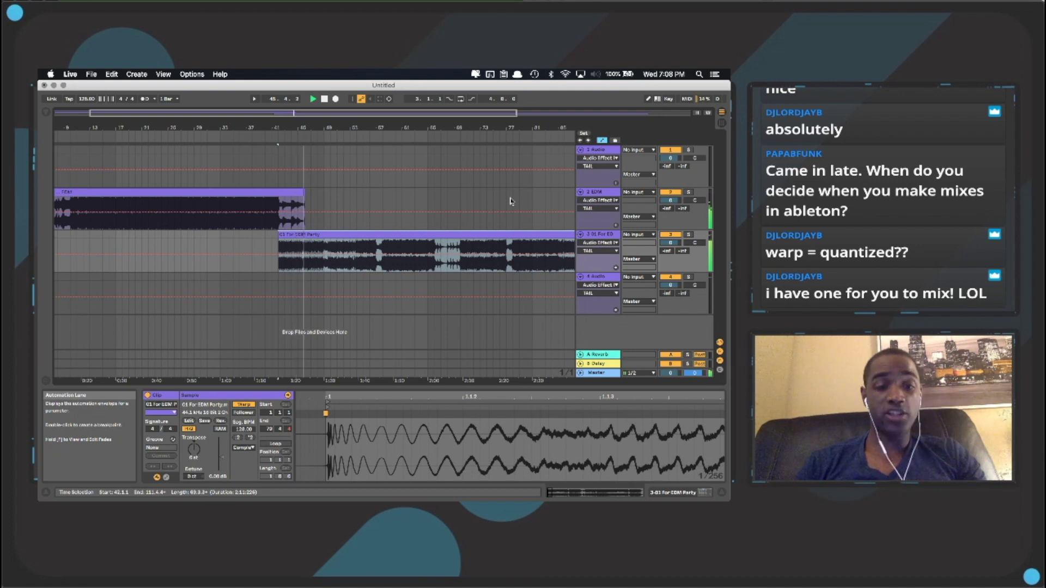
- Replay the overlap from bar 42, listen on from about bar 46, and place the insert marker at bar 50 on For EDM Party
left_click(280, 205)
key("space")
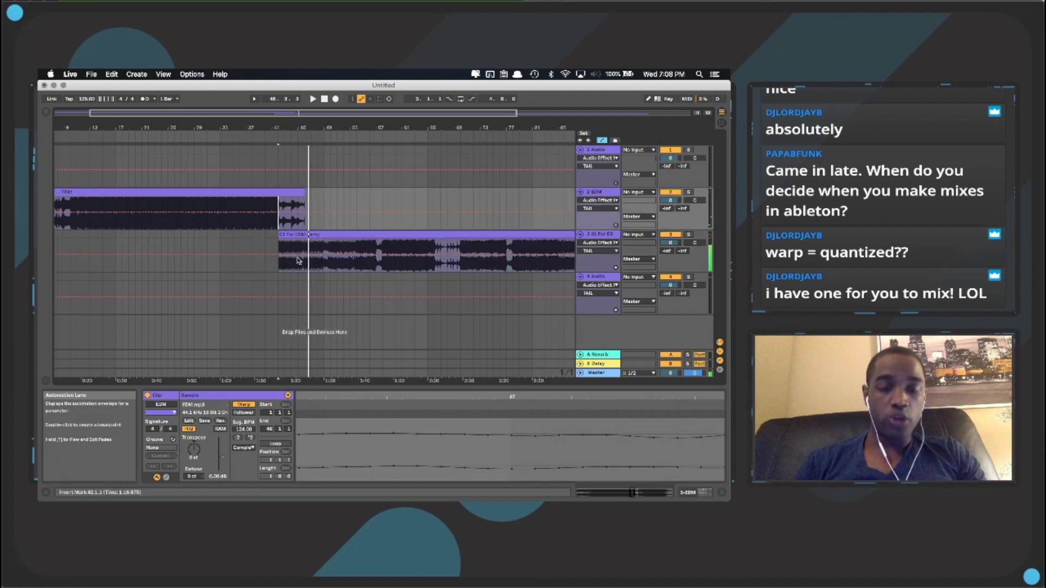
key("space")
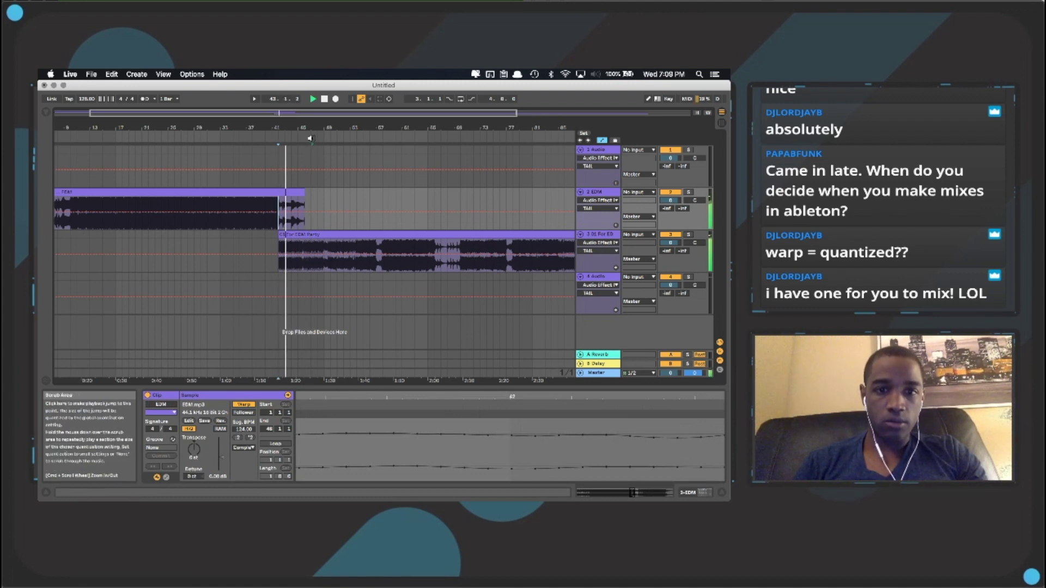
left_click(310, 138)
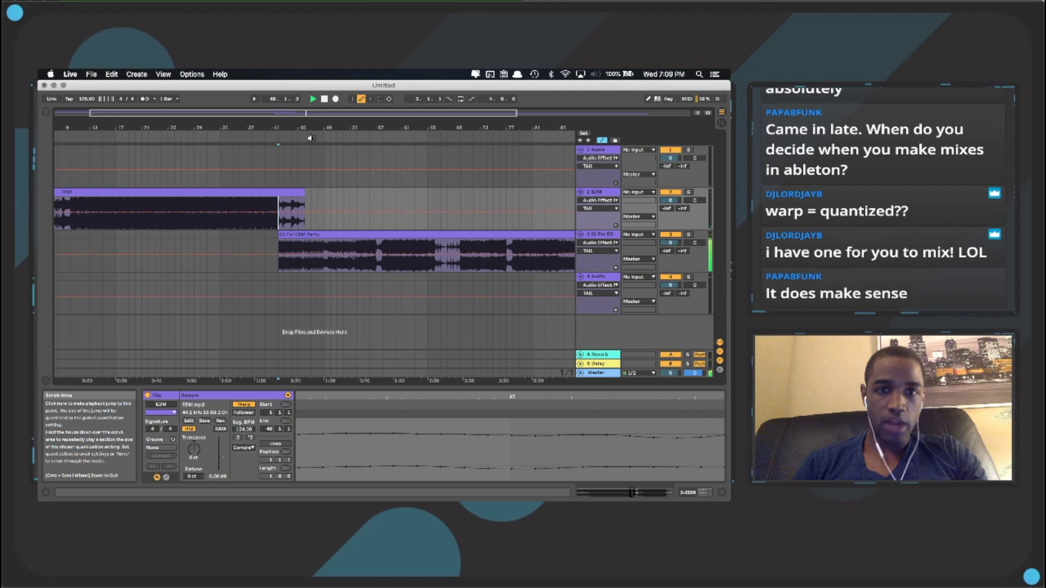
mouse_move(335, 128)
left_mouse_down()
mouse_move(335, 143)
mouse_move(336, 130)
left_mouse_up()
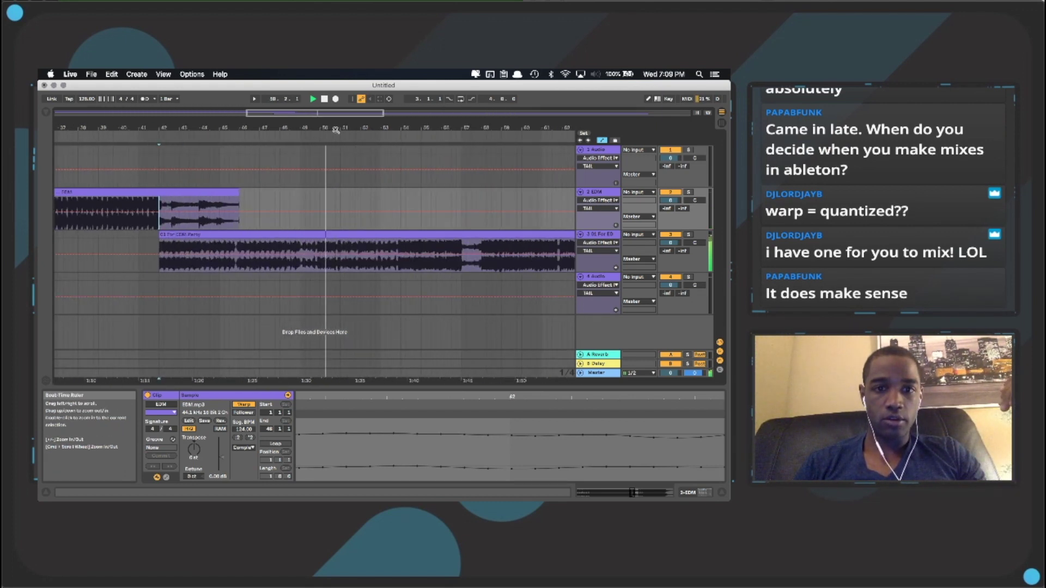
left_click(320, 253)
key("space")
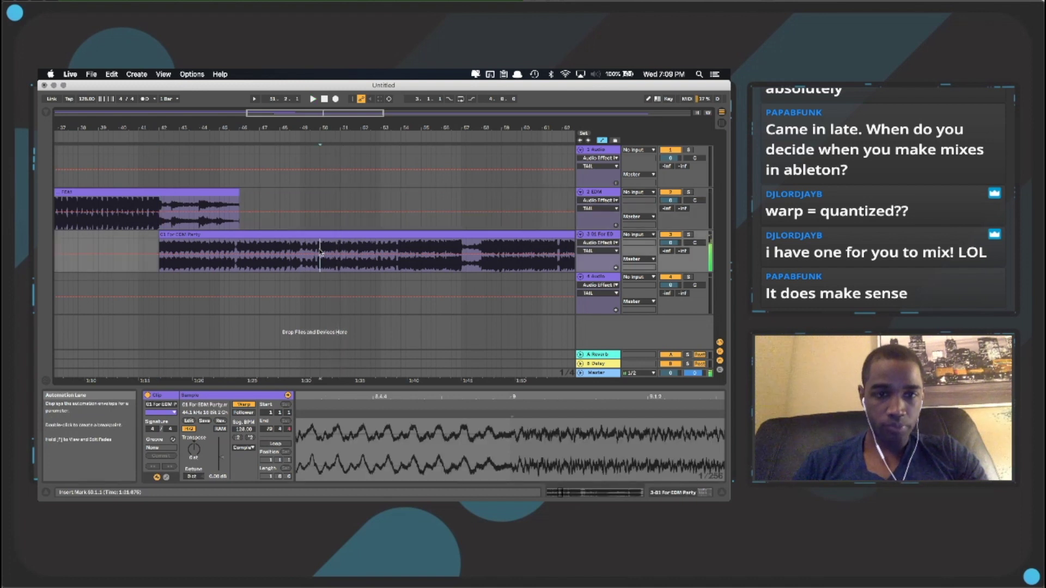
- Split the EDM clip at bar 42, duplicate its last four bars to bar 46, and play the extended transition from before bar 42
left_click(161, 205)
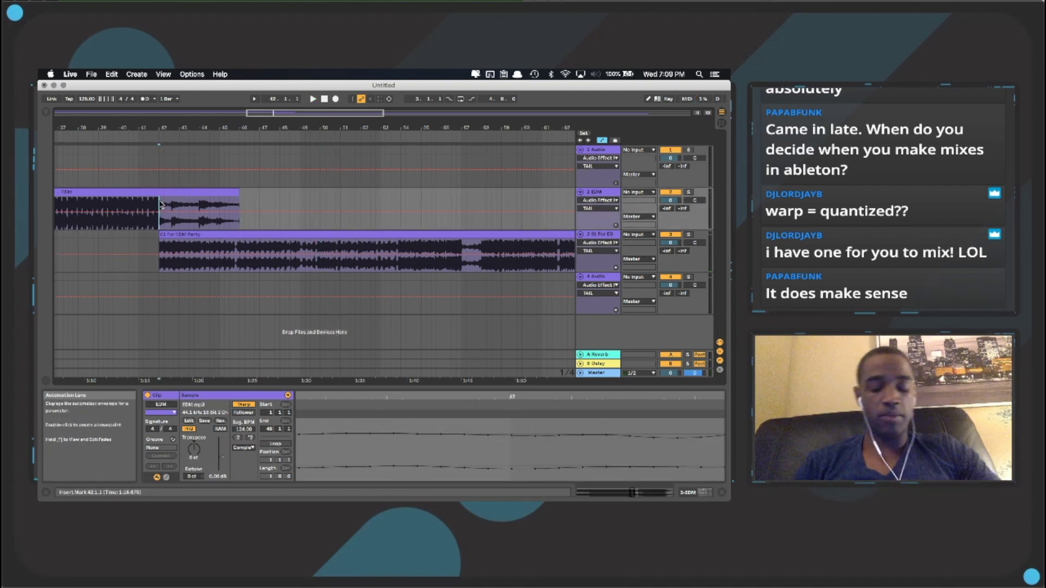
key("super+e")
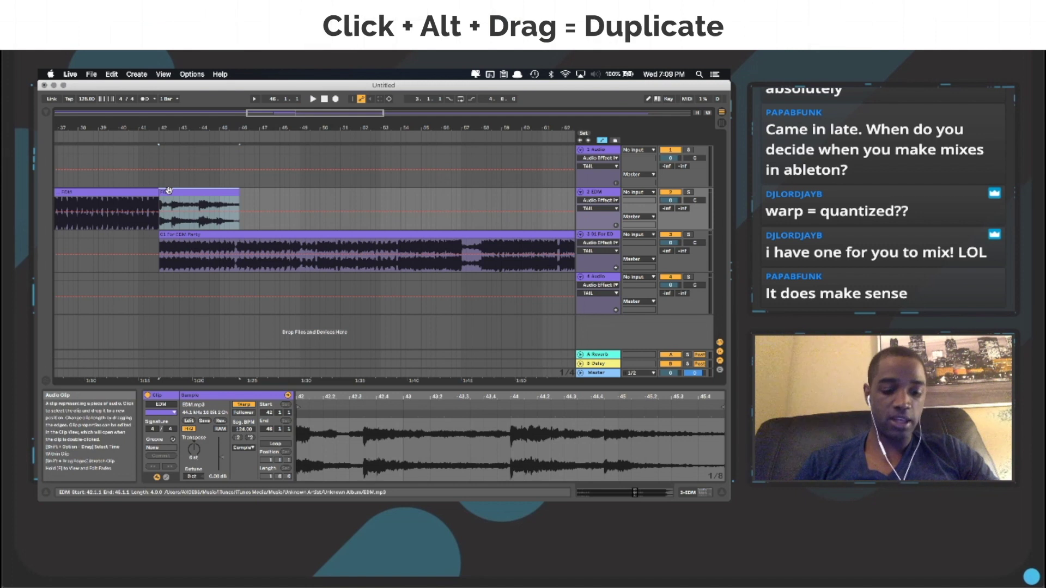
left_click_drag(168, 190, 250, 203)
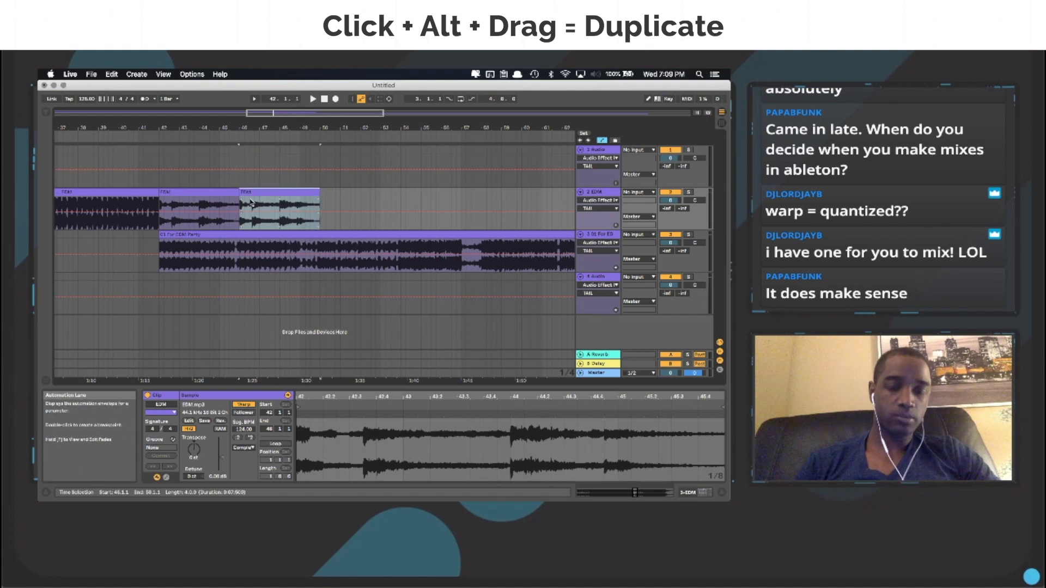
left_click(149, 138)
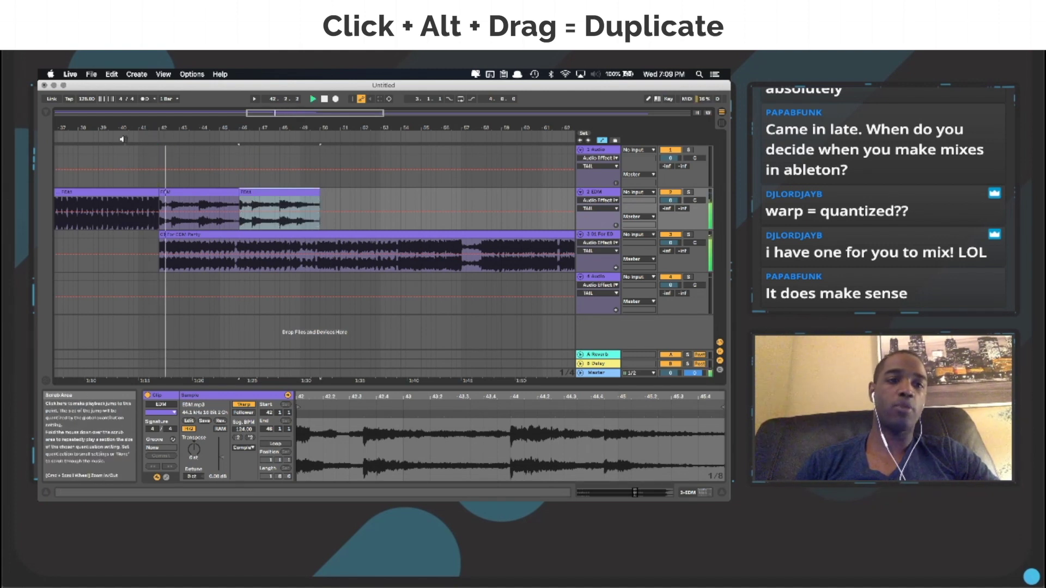
left_click(123, 139)
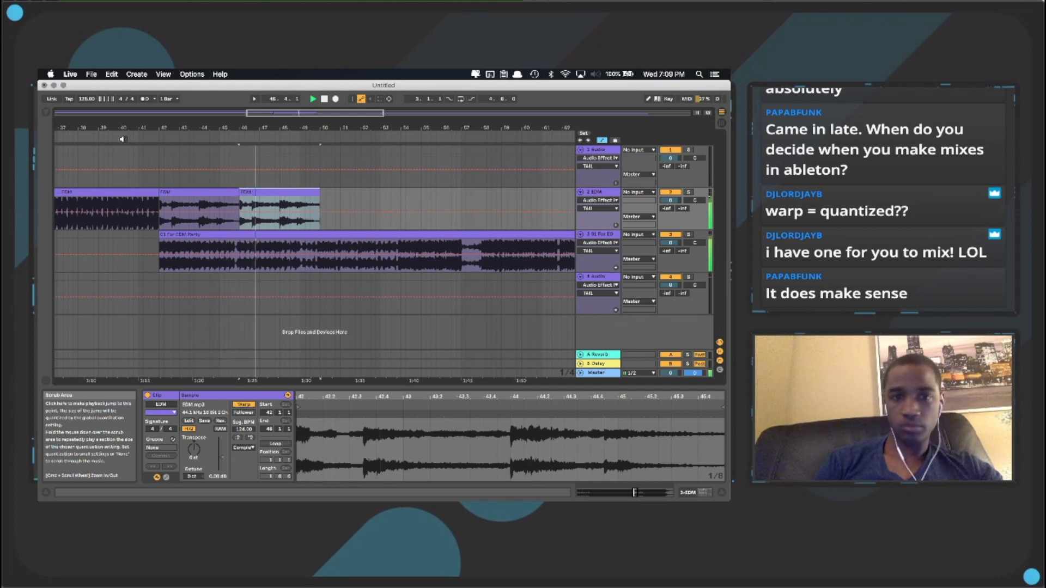
- Show the EDM track's VOL automation and draw a fade from full level at bar 42 down to silence at bar 50
left_click(594, 209)
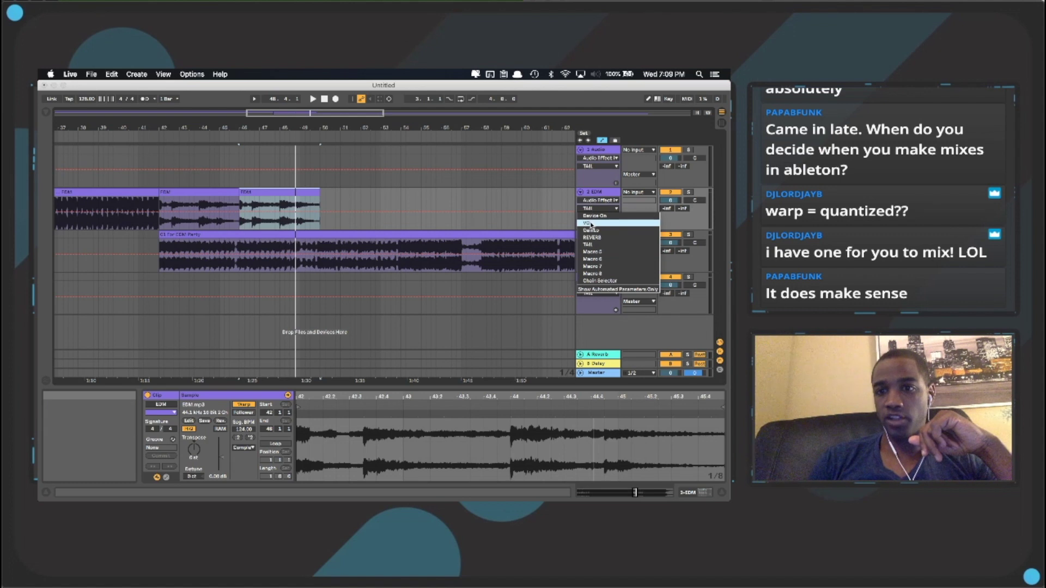
left_click(587, 223)
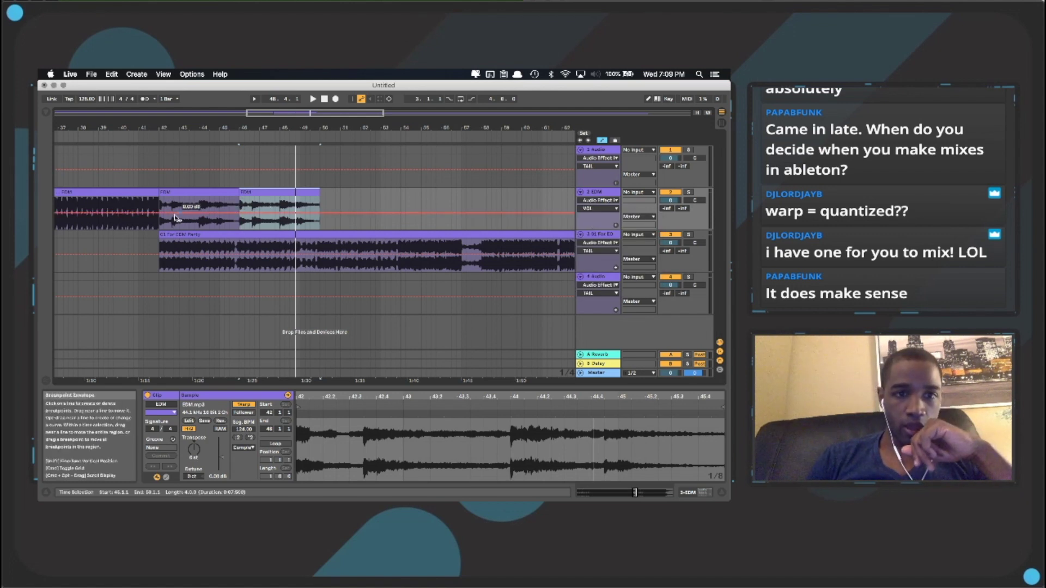
left_click(159, 214)
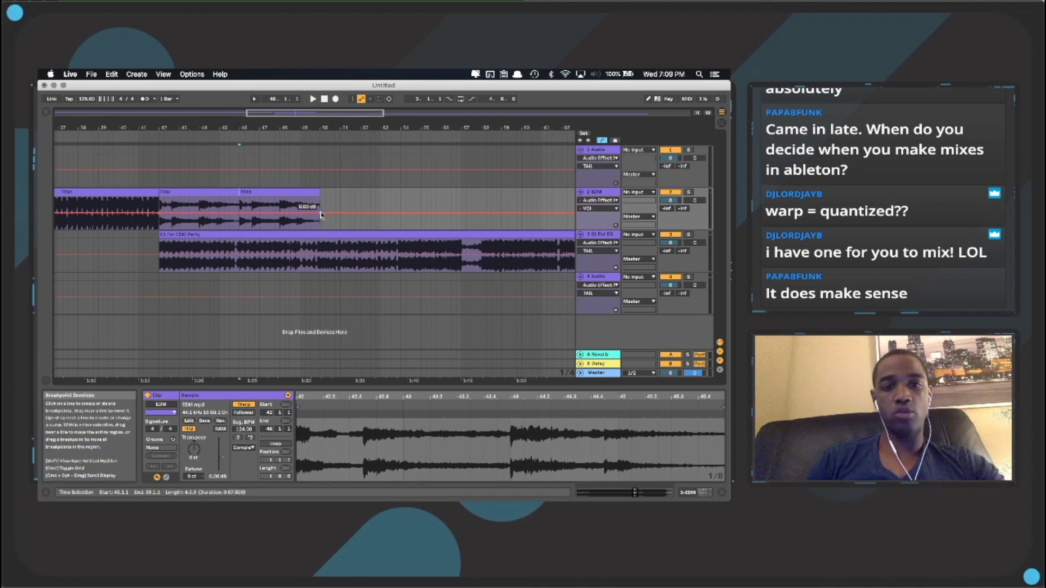
left_click_drag(321, 215, 320, 226)
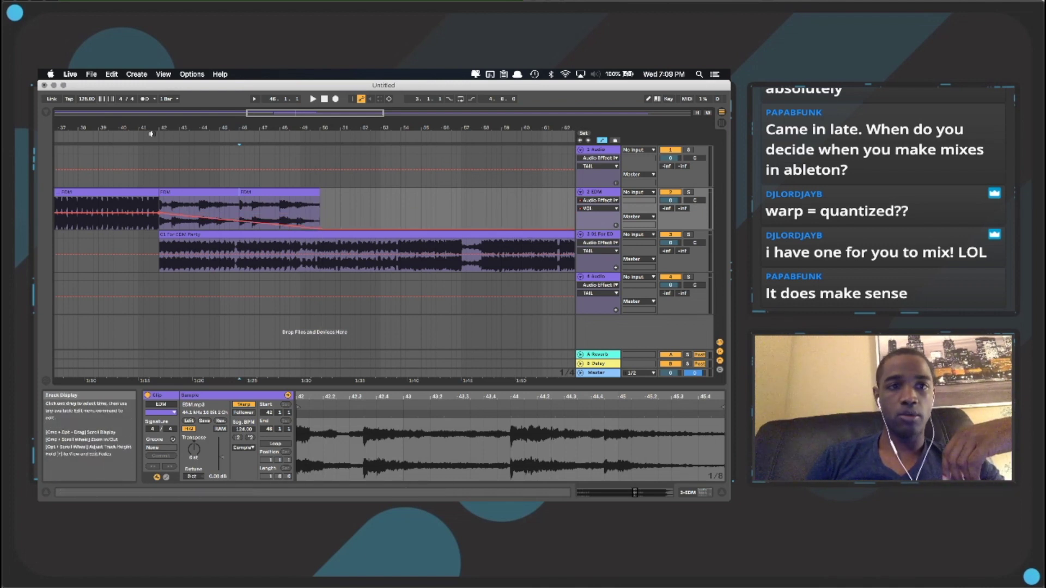
- Play the volume fade from just before bar 42, soloing the EDM track for part of it
left_click(153, 133)
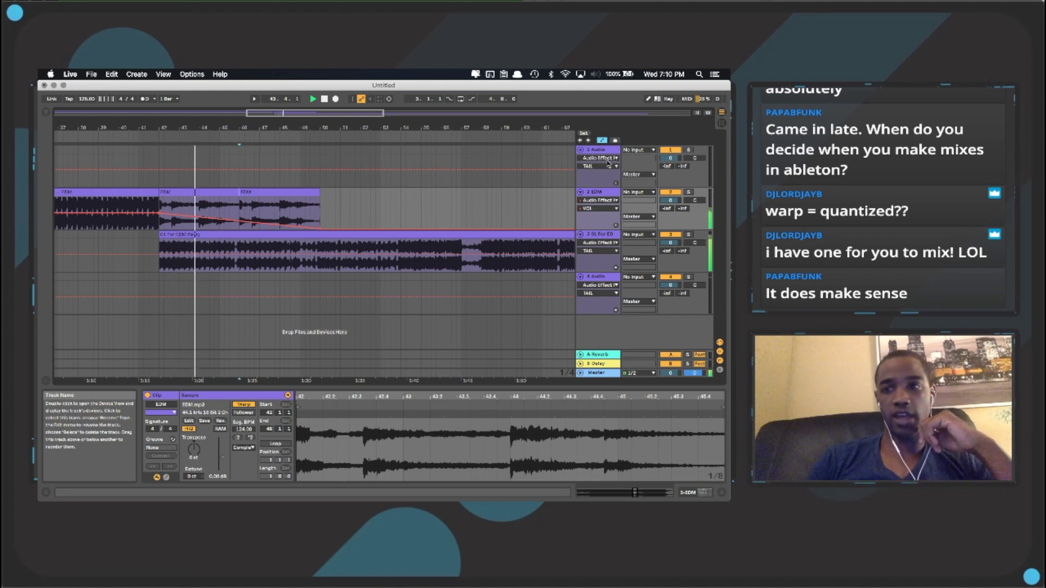
left_click(689, 193)
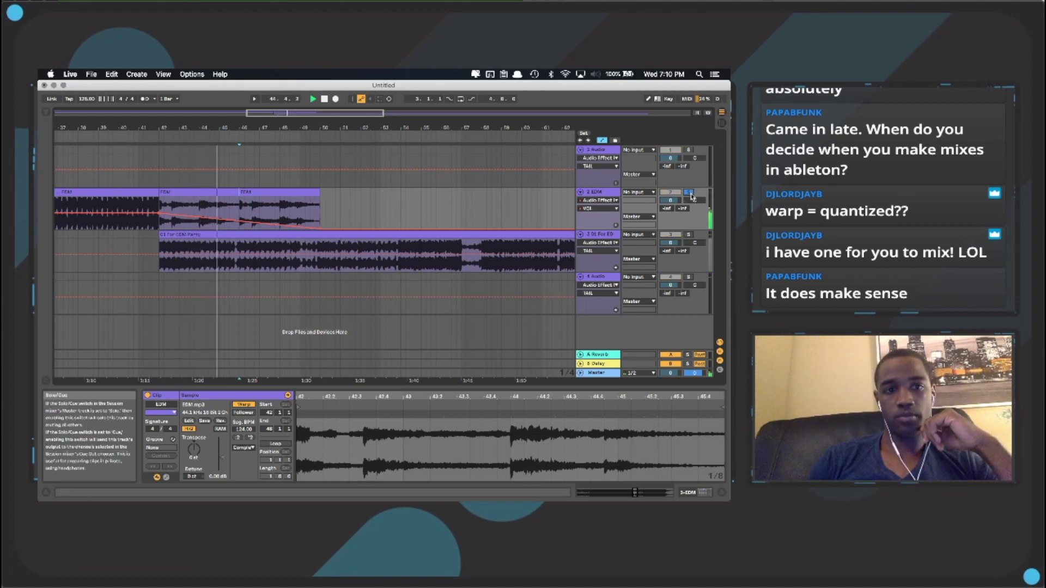
left_click(689, 192)
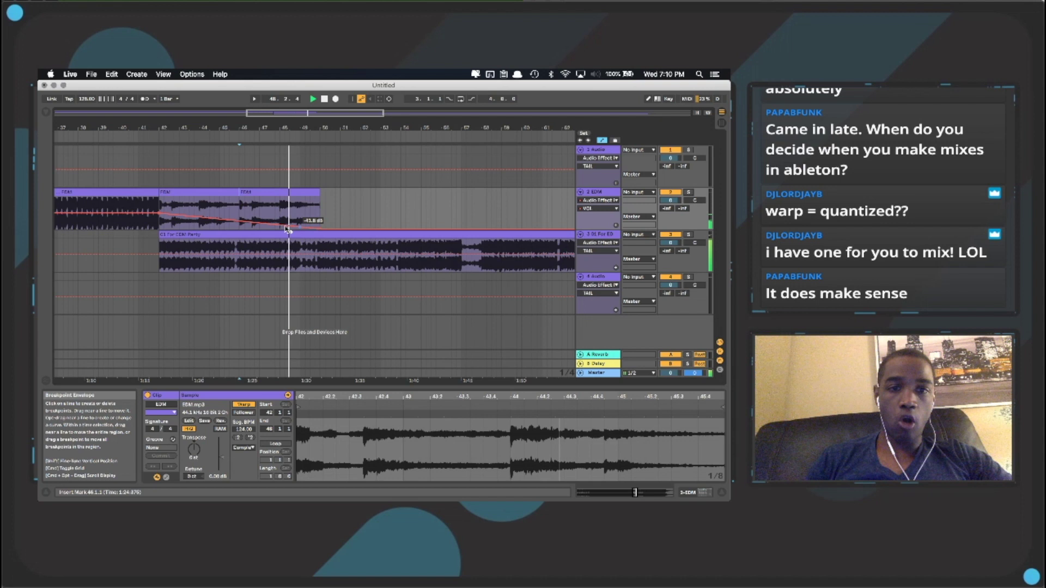
- Bend the EDM volume fade upward into a curve and replay it from bar 46, briefly soloing the EDM track
left_click_drag(288, 229, 288, 218)
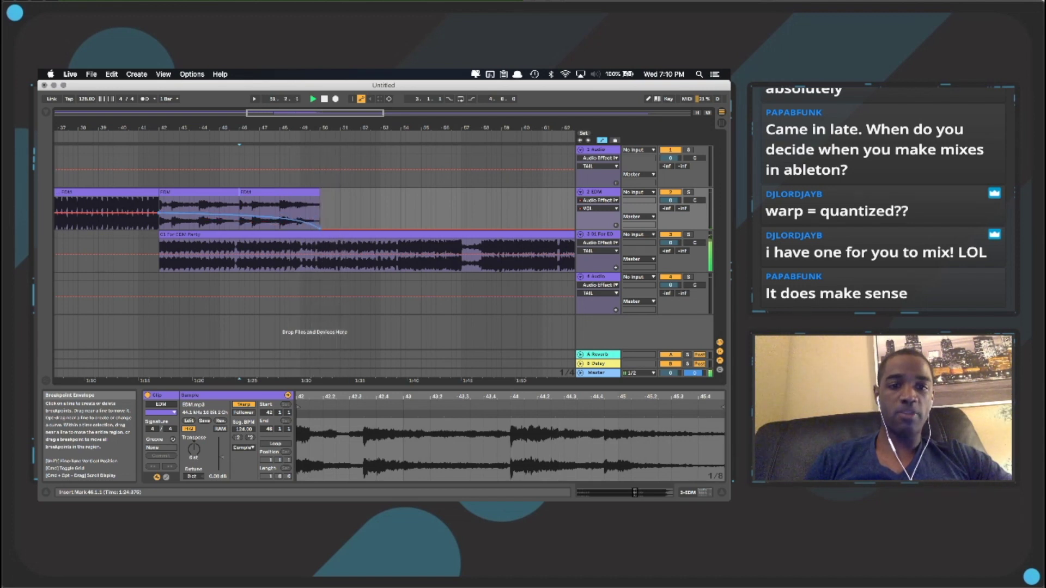
left_click(241, 137)
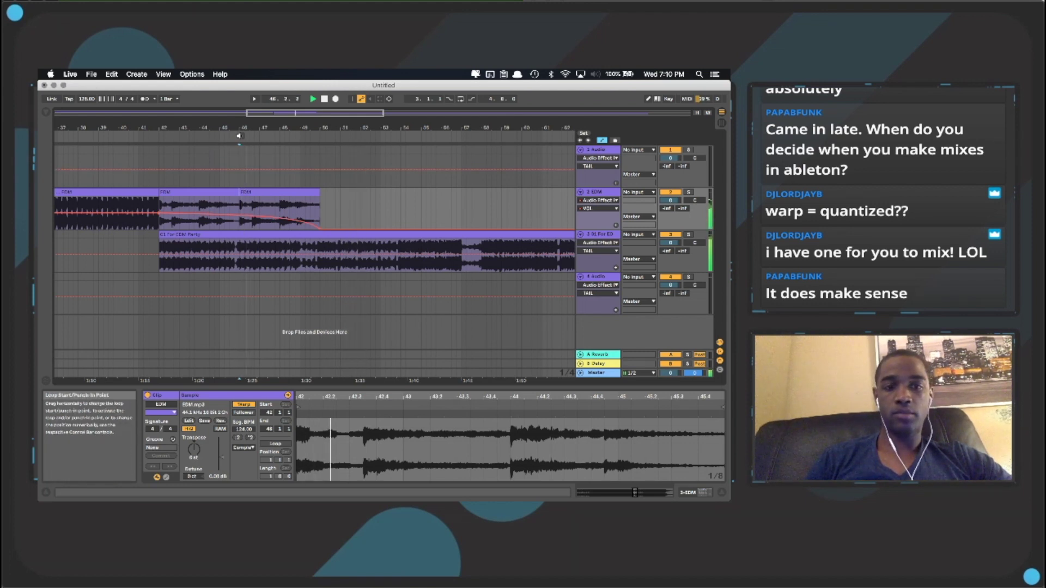
left_click(689, 192)
left_click(689, 193)
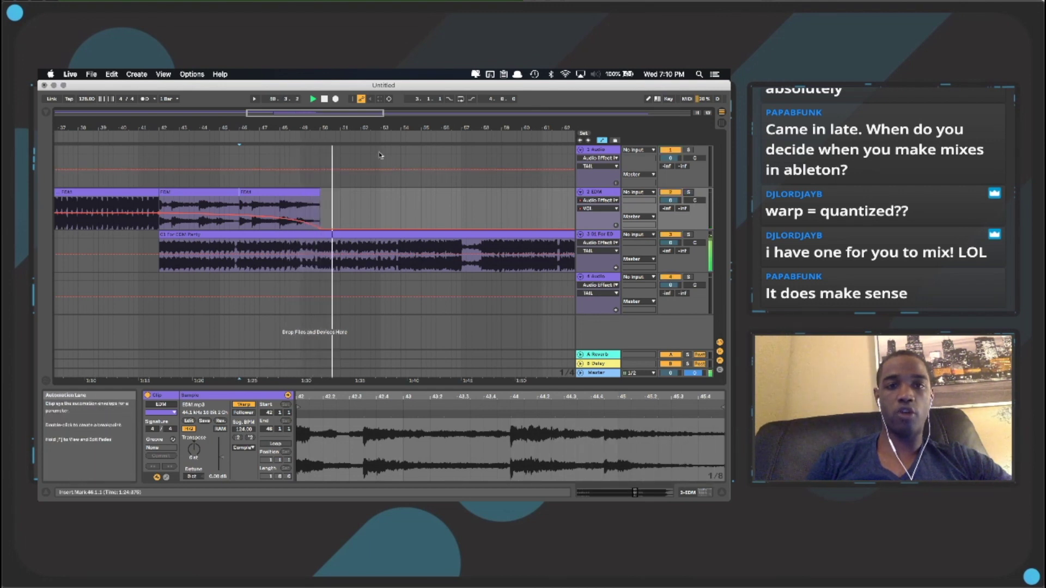
double_click(323, 99)
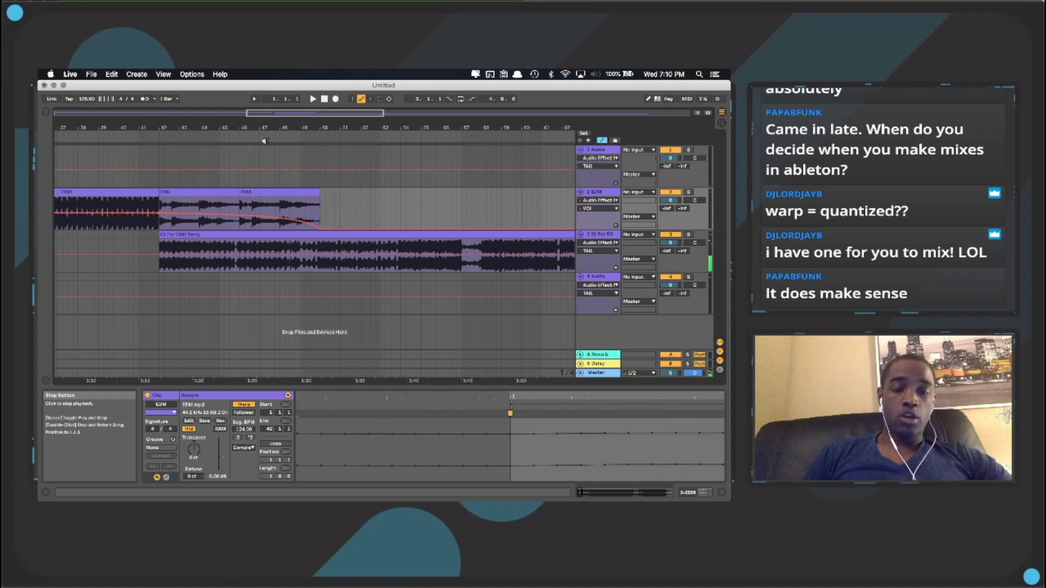
- Delete the duplicated EDM clip at bar 46 and restore the EDM clip before it to its full length
left_click_drag(249, 132, 249, 111)
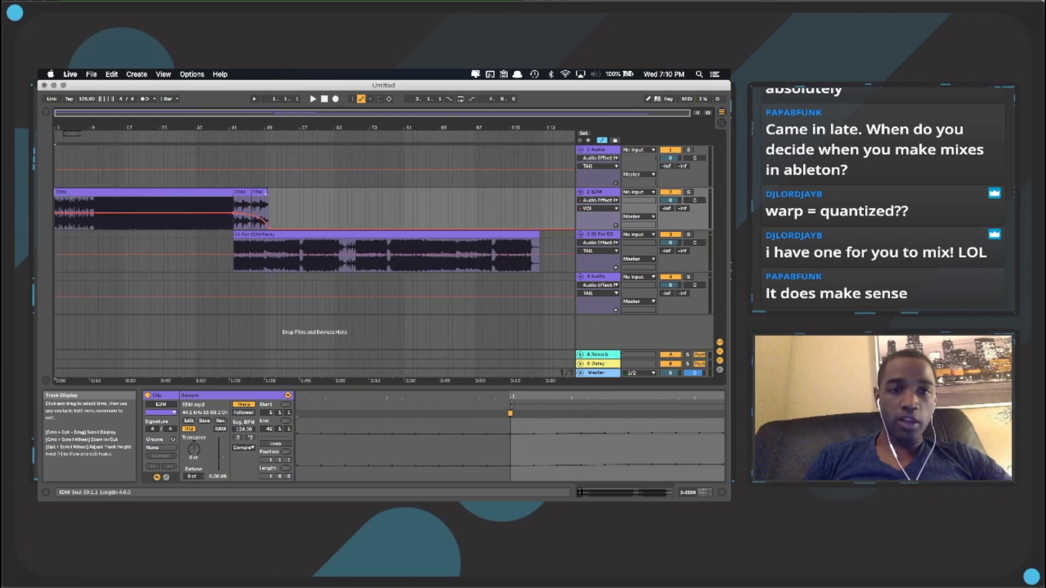
left_click(264, 197)
key("Delete")
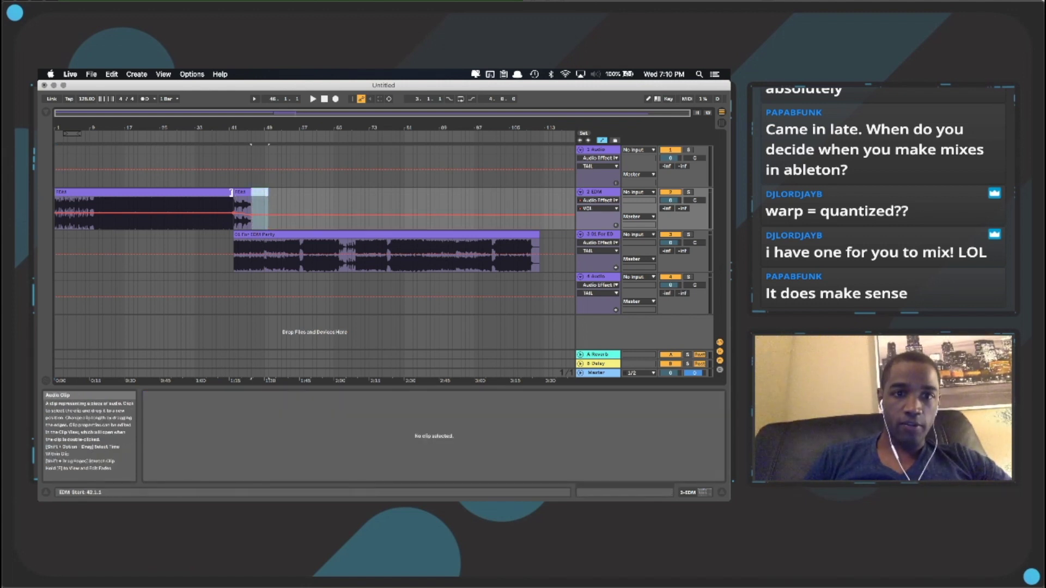
left_click_drag(234, 207, 510, 207)
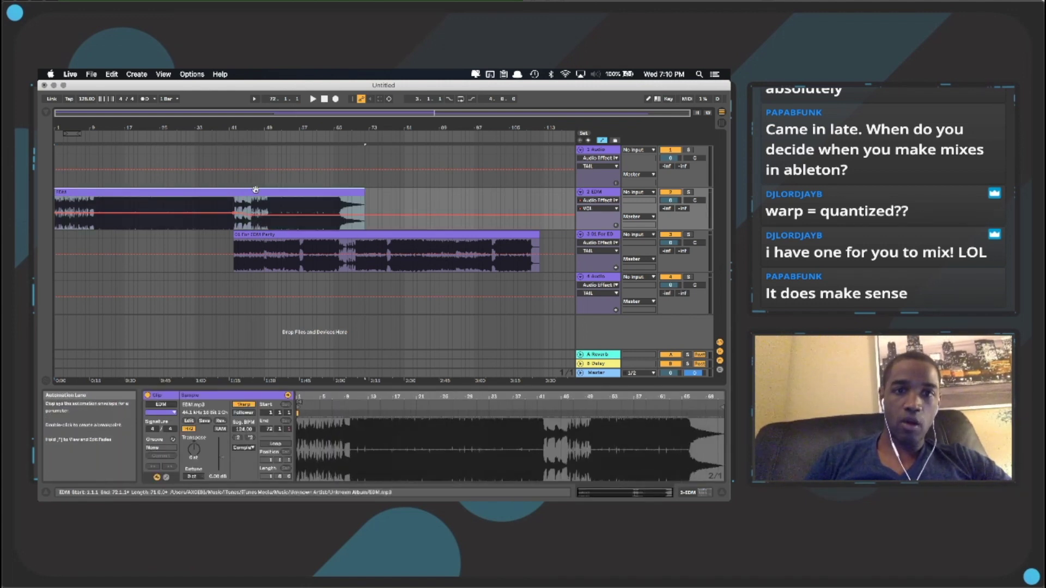
left_click(274, 210)
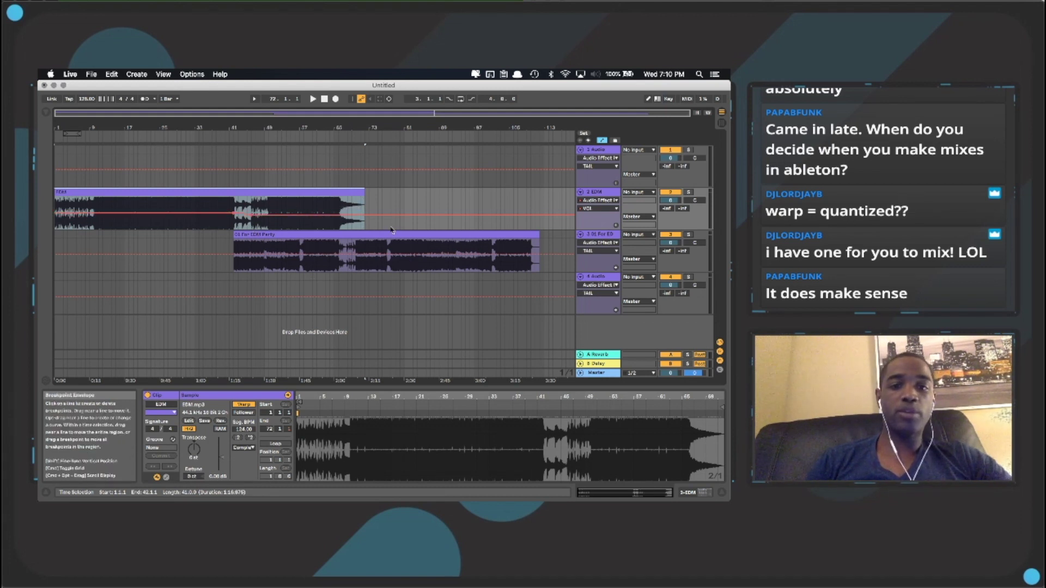
- Show the For EDM Party track's effect rack and undo the EDM clip's extension and the duplicate's deletion
left_click(387, 233)
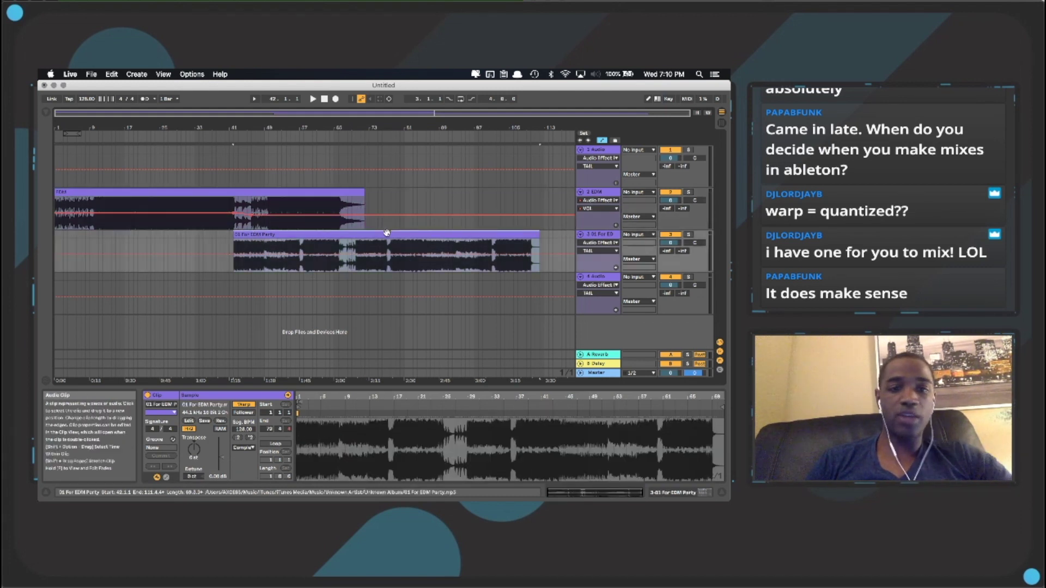
left_click(598, 234)
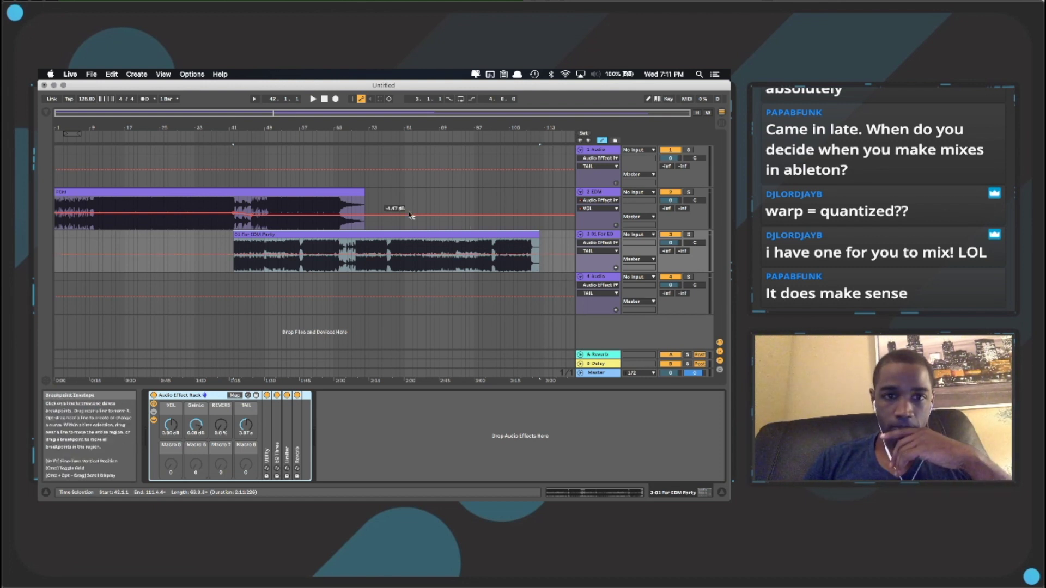
key("super+z")
key("super+z")
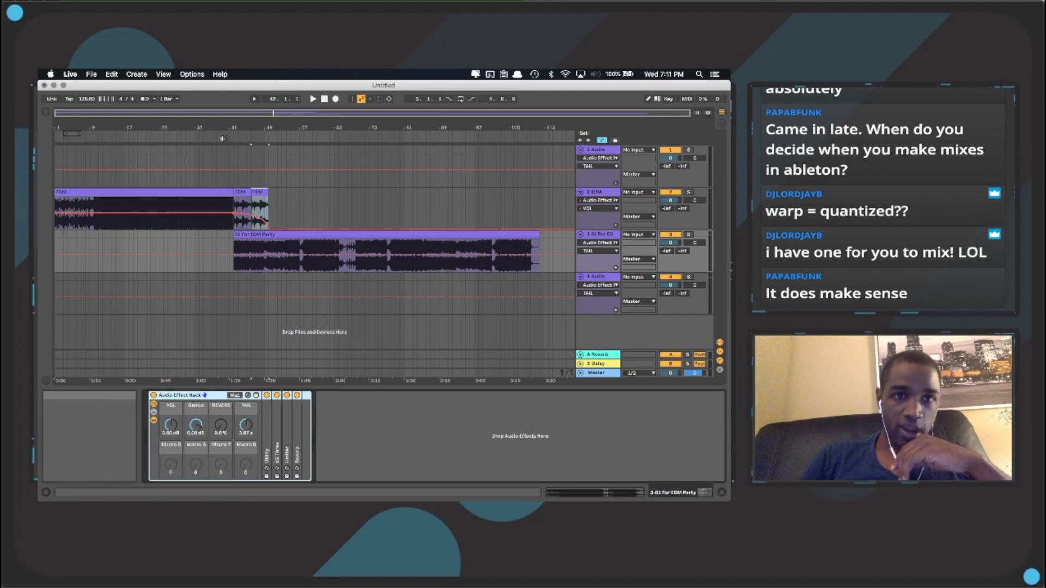
- Play with the EDM track soloed while trying higher REVERB amounts on the For EDM Party track, and return that macro to its default
left_click(222, 138)
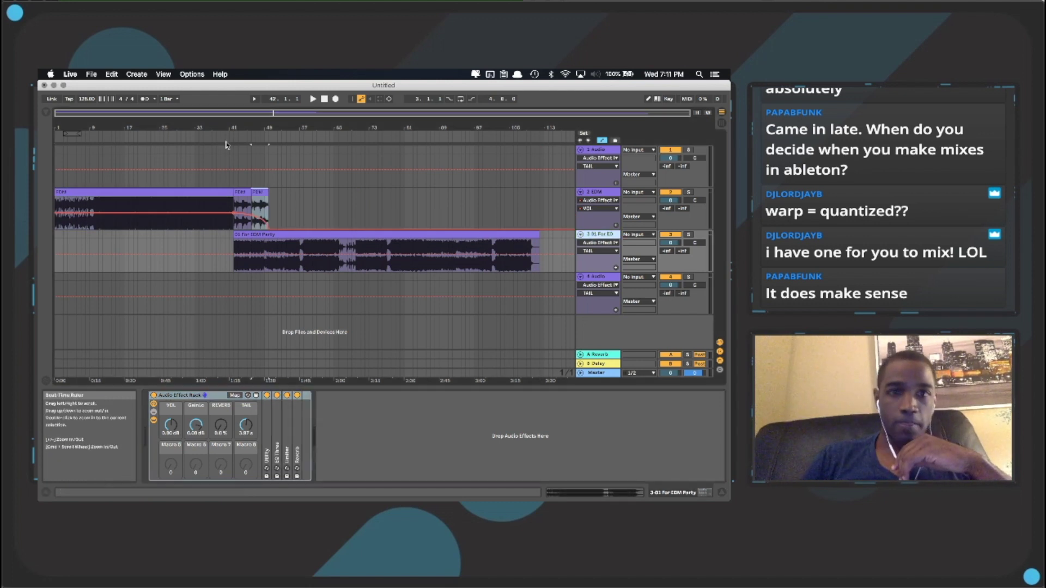
left_click(689, 192)
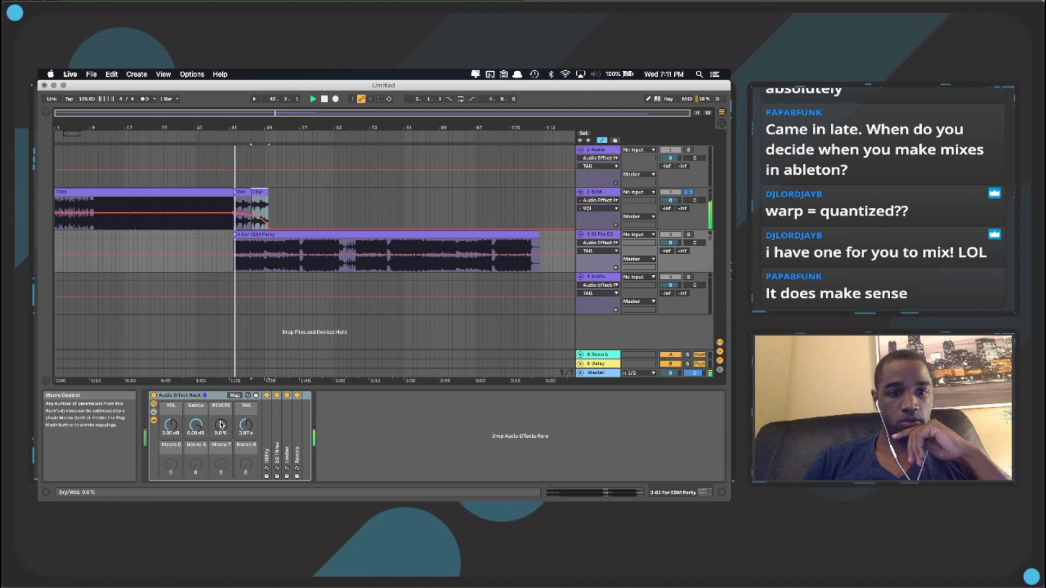
mouse_move(221, 425)
left_mouse_down()
mouse_move(220, 398)
mouse_move(231, 421)
left_mouse_up()
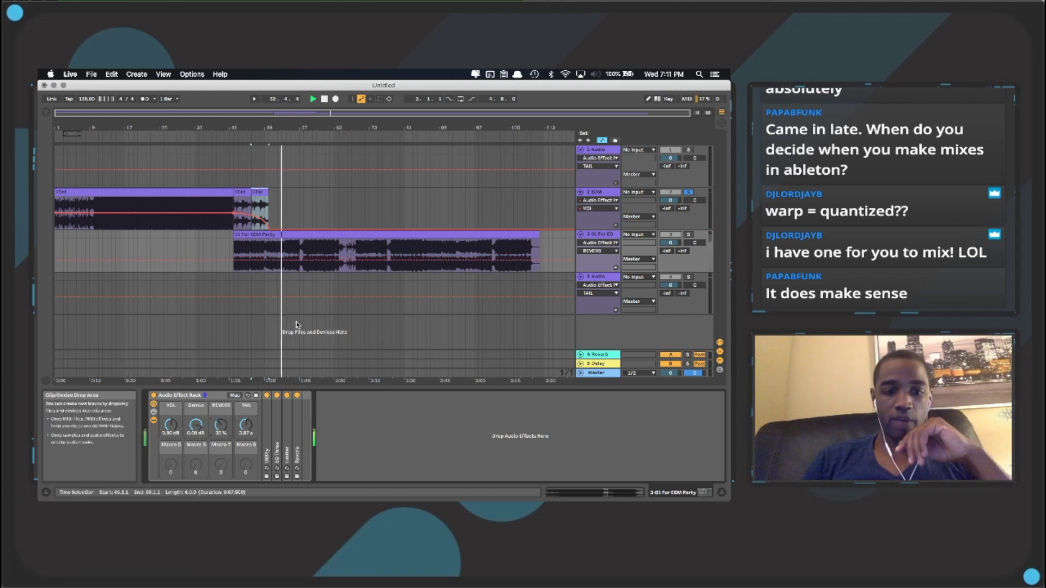
left_click_drag(221, 425, 221, 429)
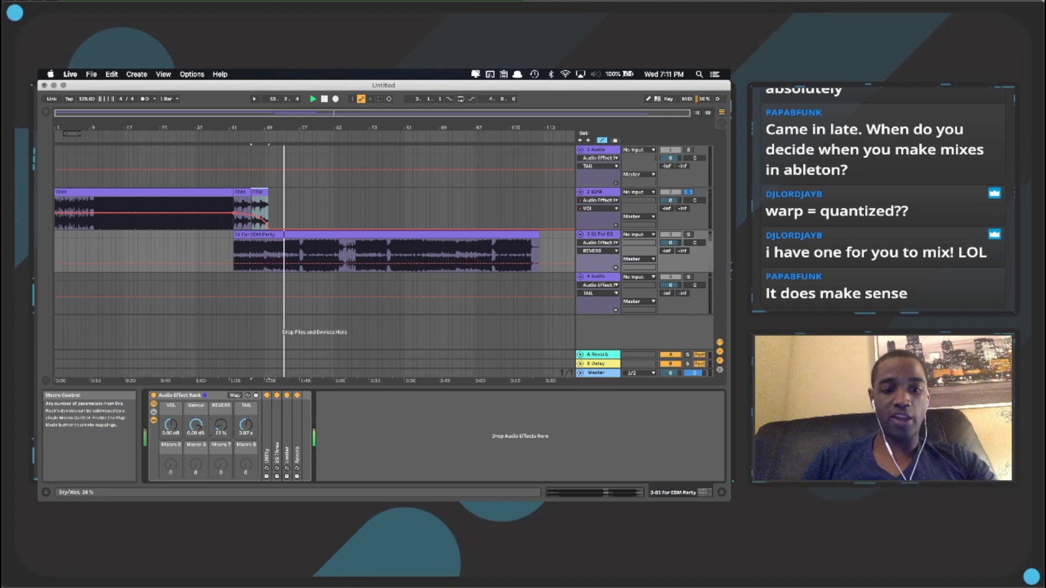
right_click(221, 428)
left_click(236, 290)
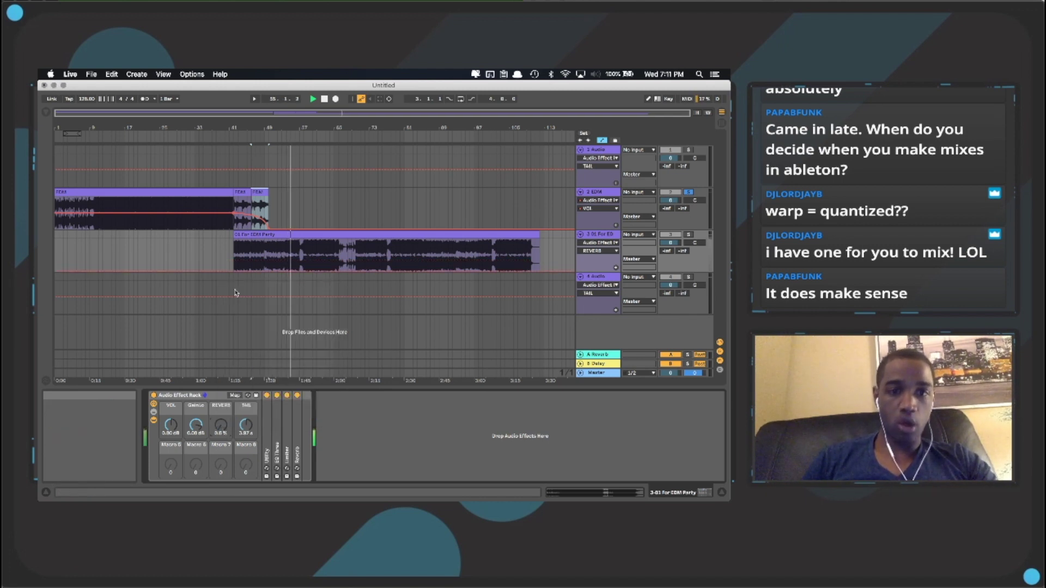
right_click(222, 432)
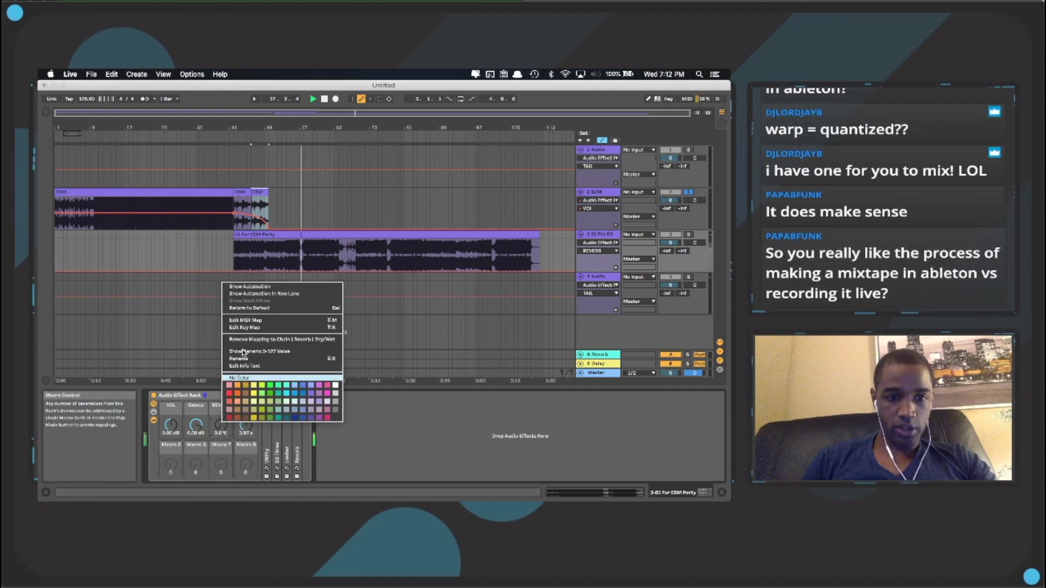
left_click(246, 308)
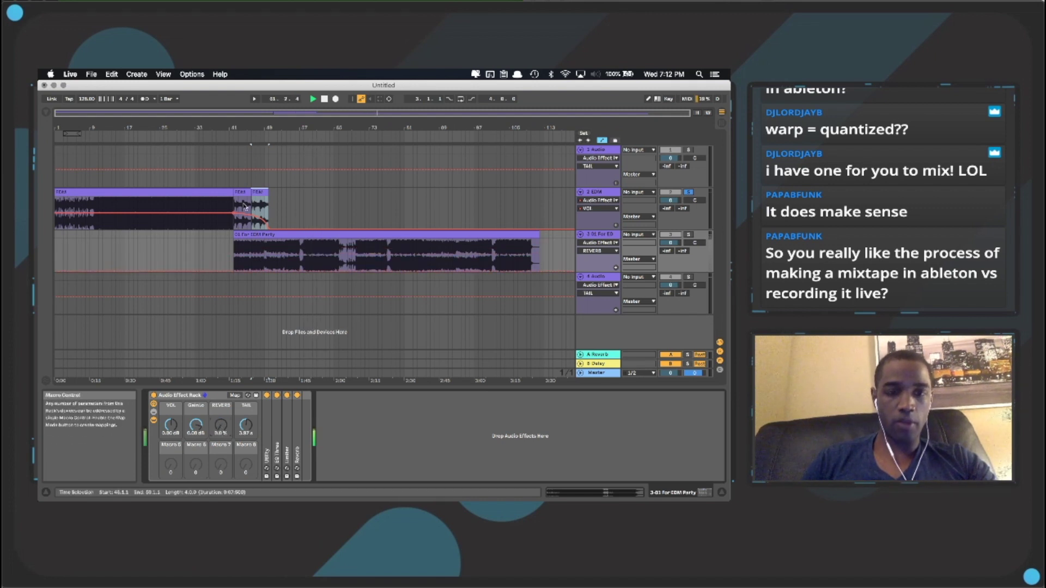
- Show the EDM track's REVERB automation, raise it to about 30 % from bar 42 onward, and unsolo the track
left_click(225, 427)
right_click(225, 427)
left_click(241, 226)
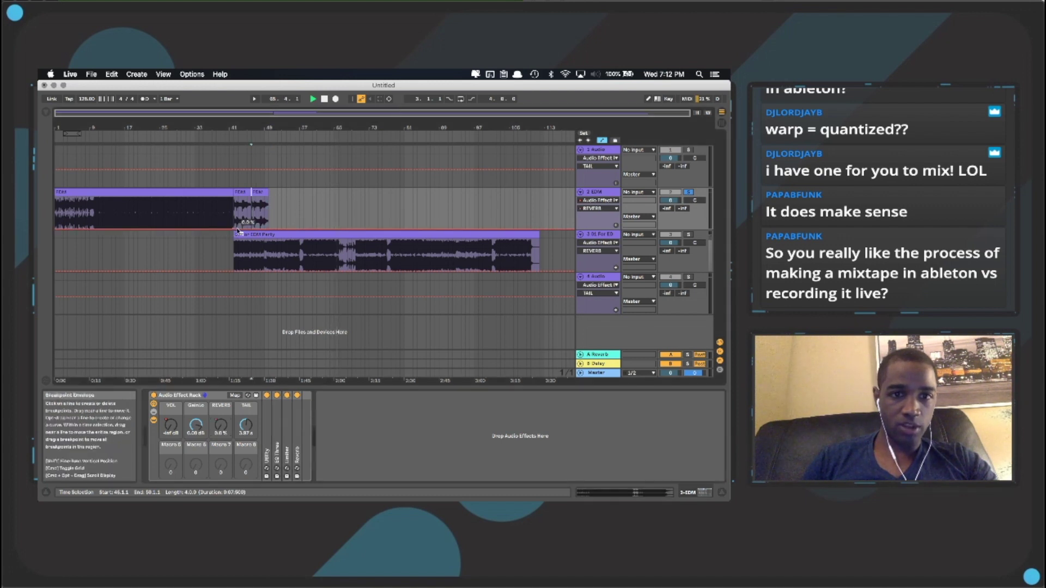
left_click_drag(243, 227, 243, 219)
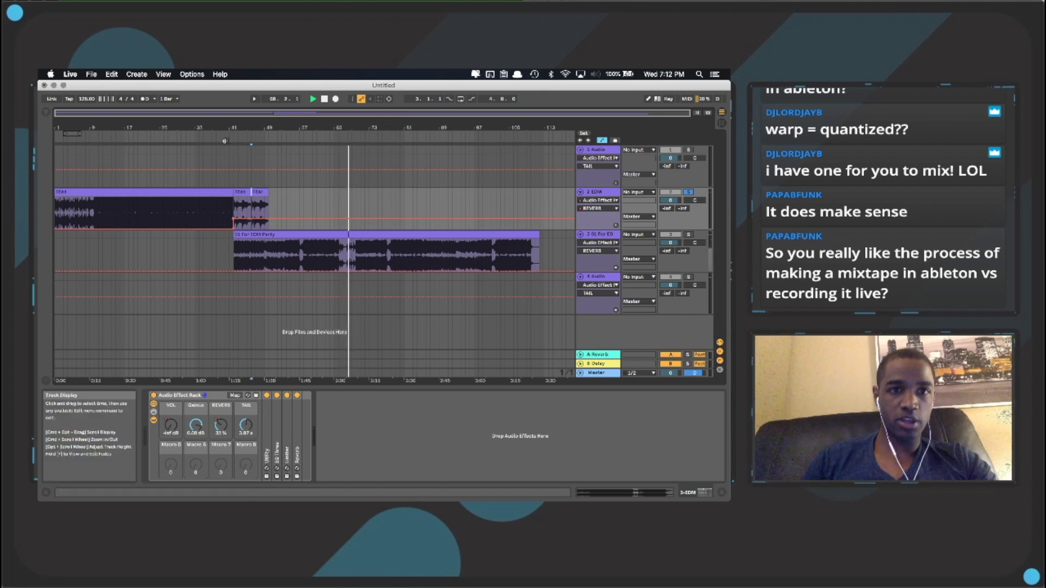
left_click(689, 193)
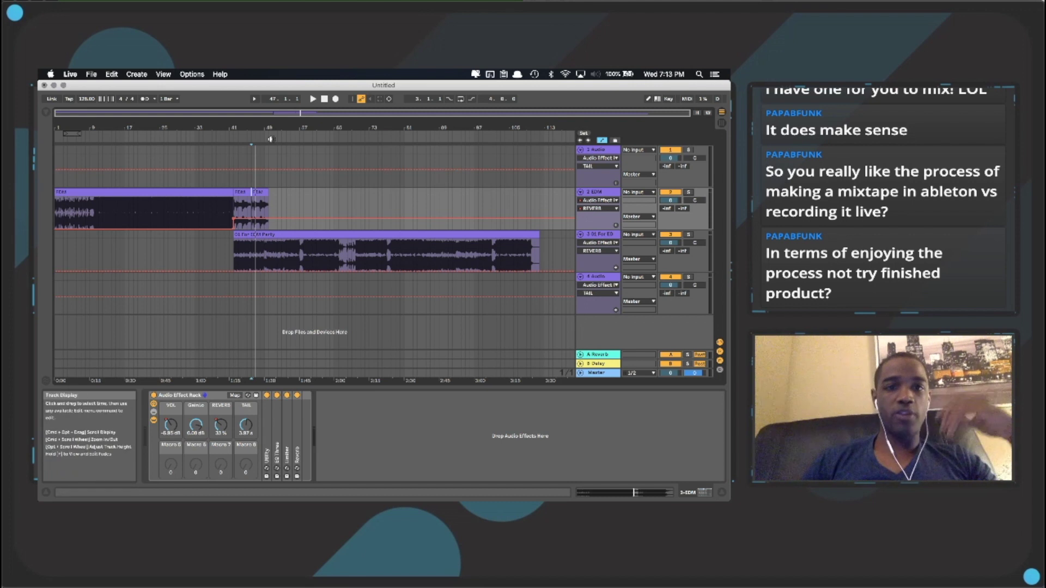
- Play For EDM Party from about bar 65, past the transition, and stop after a few bars
mouse_move(270, 139)
left_mouse_down()
mouse_move(271, 175)
mouse_move(254, 127)
left_mouse_up()
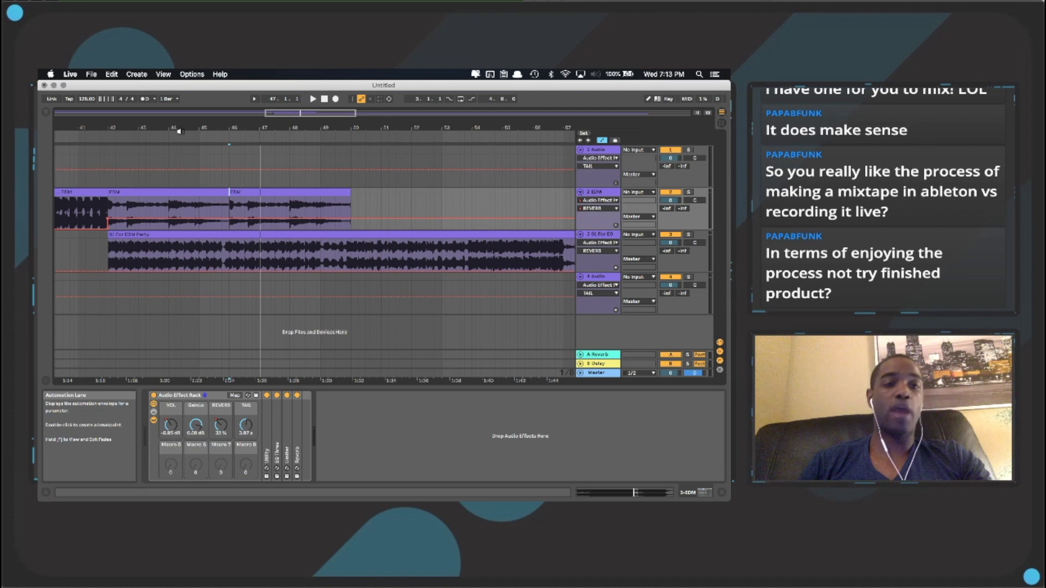
scroll(180, 130, "down", 3)
scroll(202, 224, "left", 5)
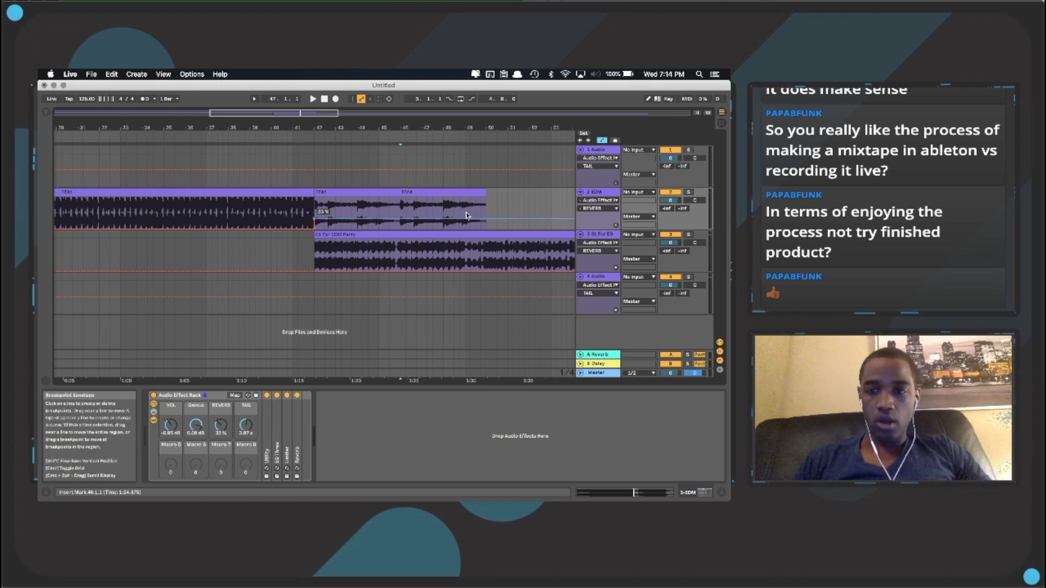
left_click_drag(381, 126, 382, 87)
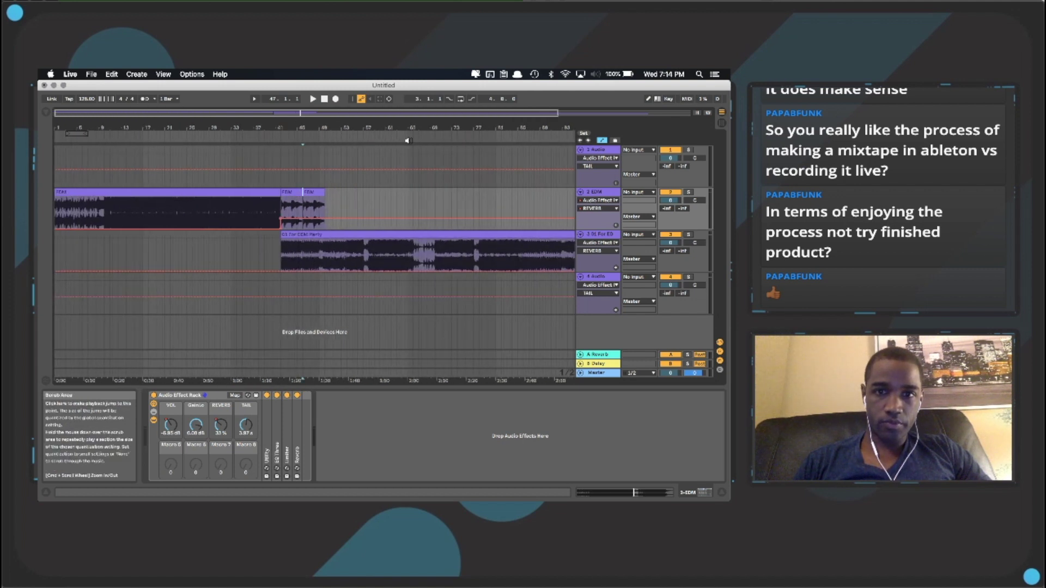
left_click(410, 140)
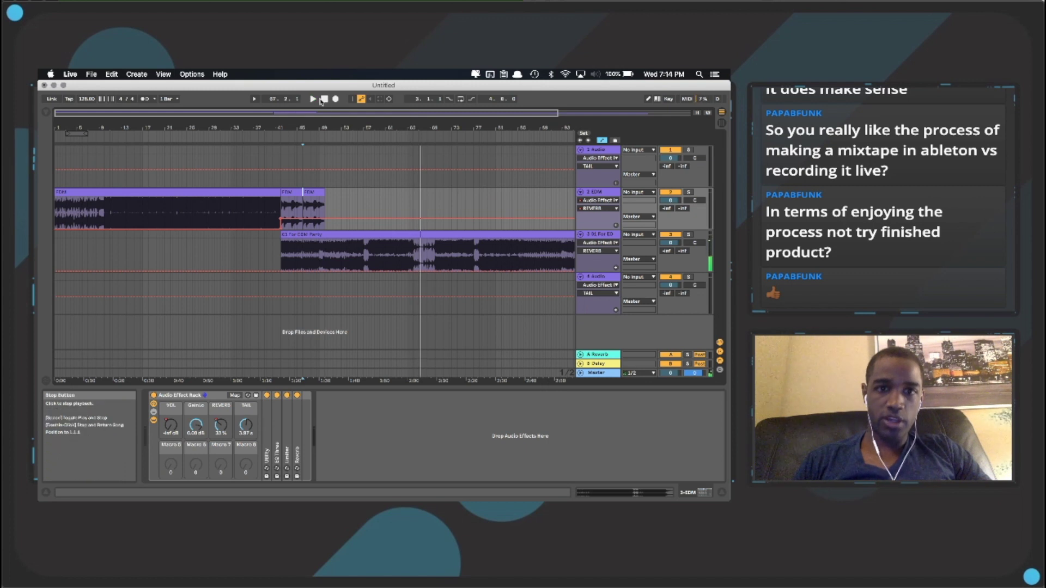
key("space")
left_click(310, 161)
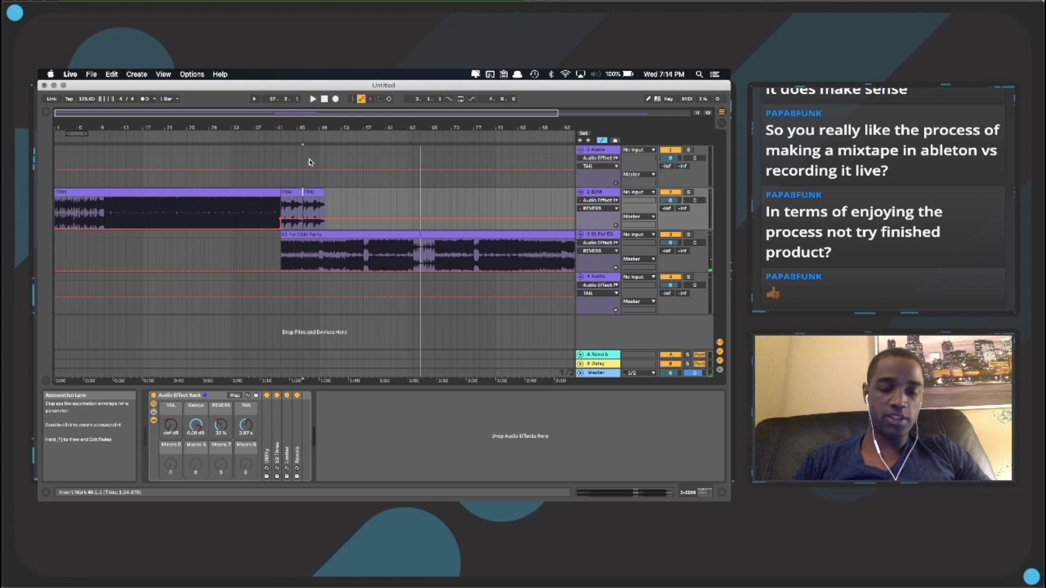
- Delete the EDM and For EDM Party tracks and duplicate the first empty audio track
left_click(605, 234)
key("Delete")
left_click(608, 227)
key("Delete")
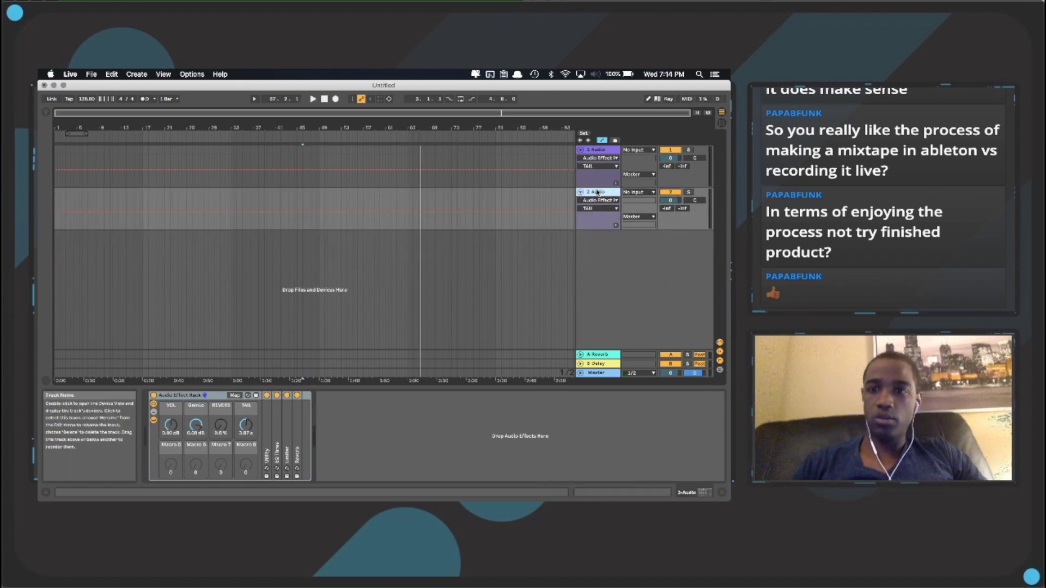
left_click(594, 150)
key("super+d")
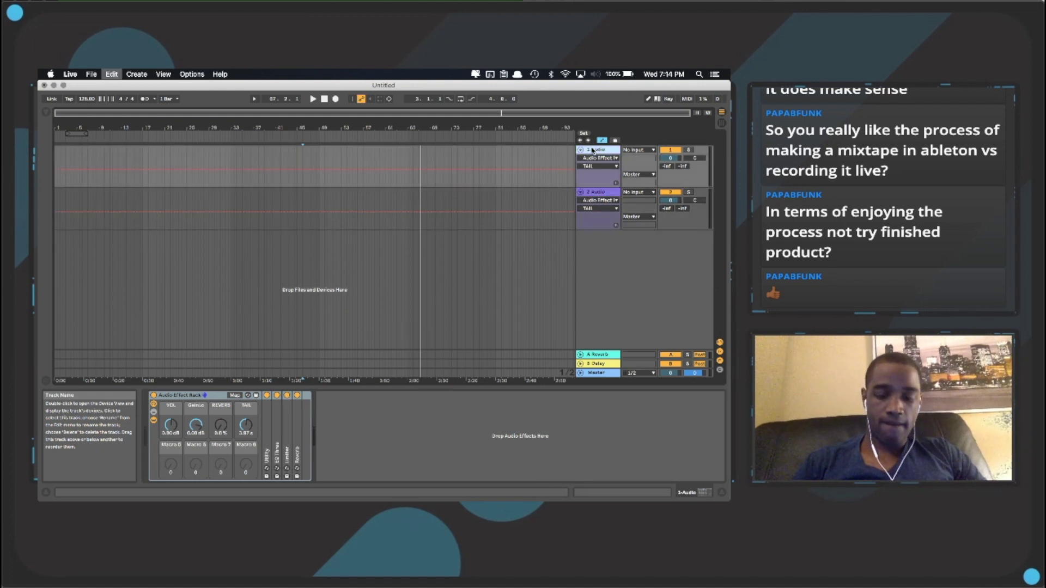
- Preview Background Urban Hip-Hop in iTunes and bring Upbeat Vlog Hip-Hop into Ableton Live at bar 1 of the first audio track
key("super+Tab")
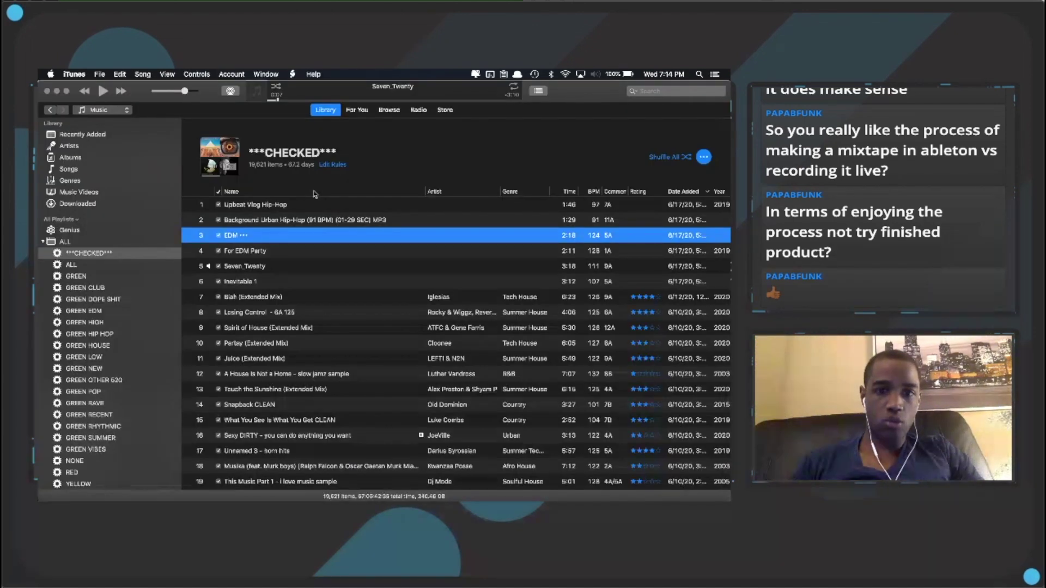
left_click(249, 222)
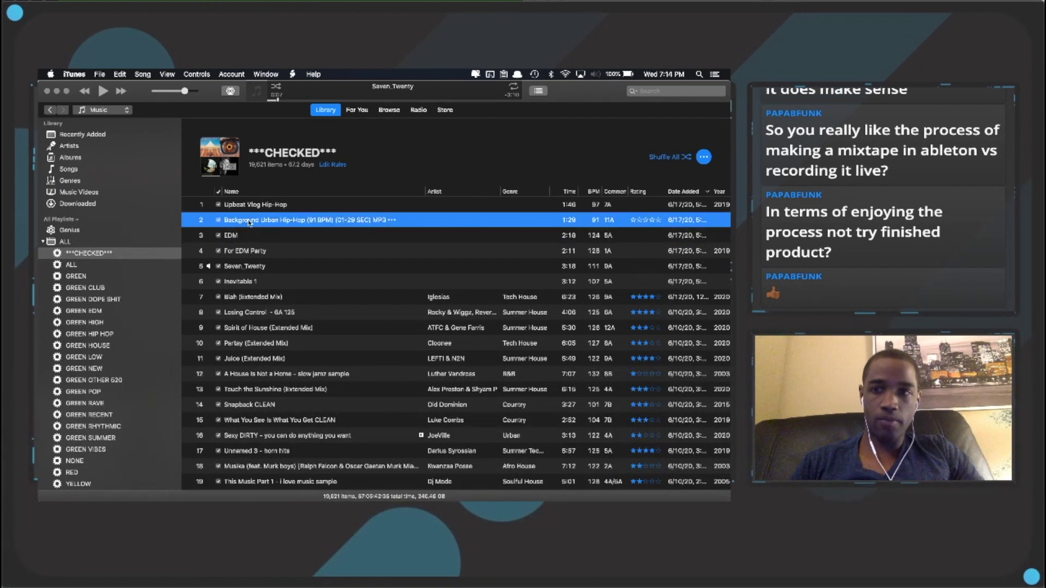
double_click(249, 221)
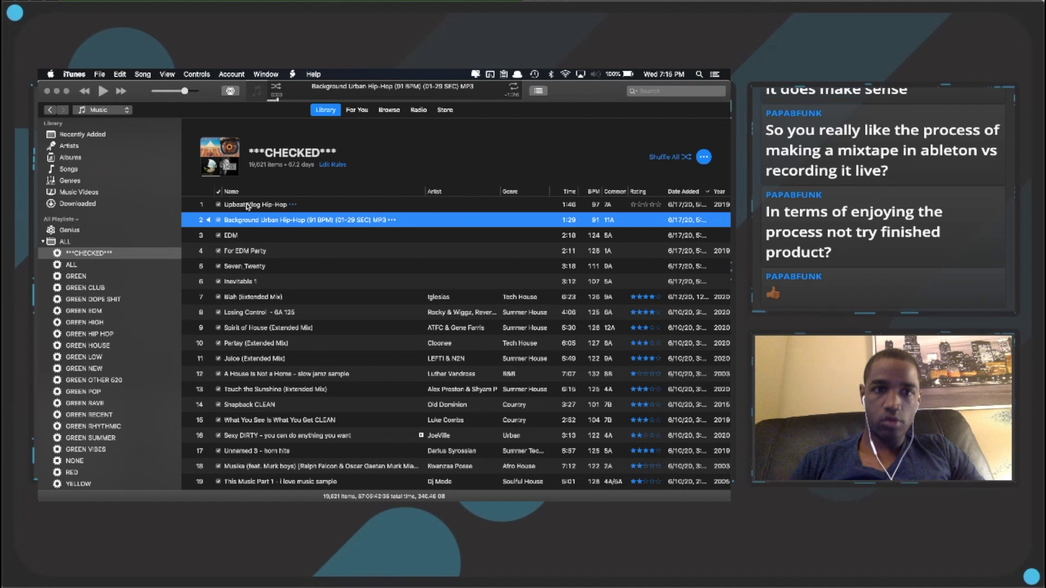
left_click_drag(250, 204, 271, 226)
key("super+Tab")
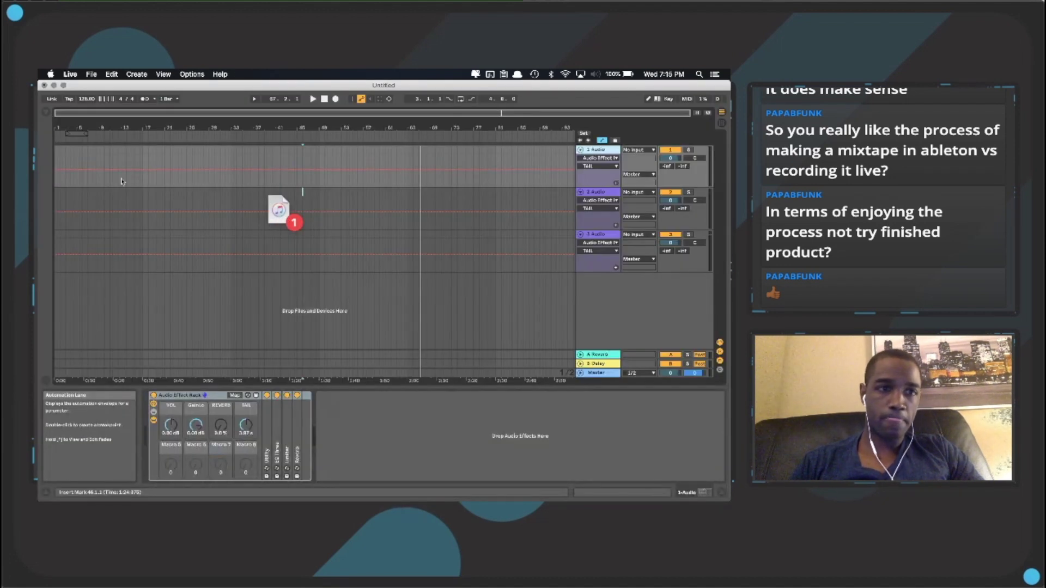
left_click_drag(59, 156, 59, 158)
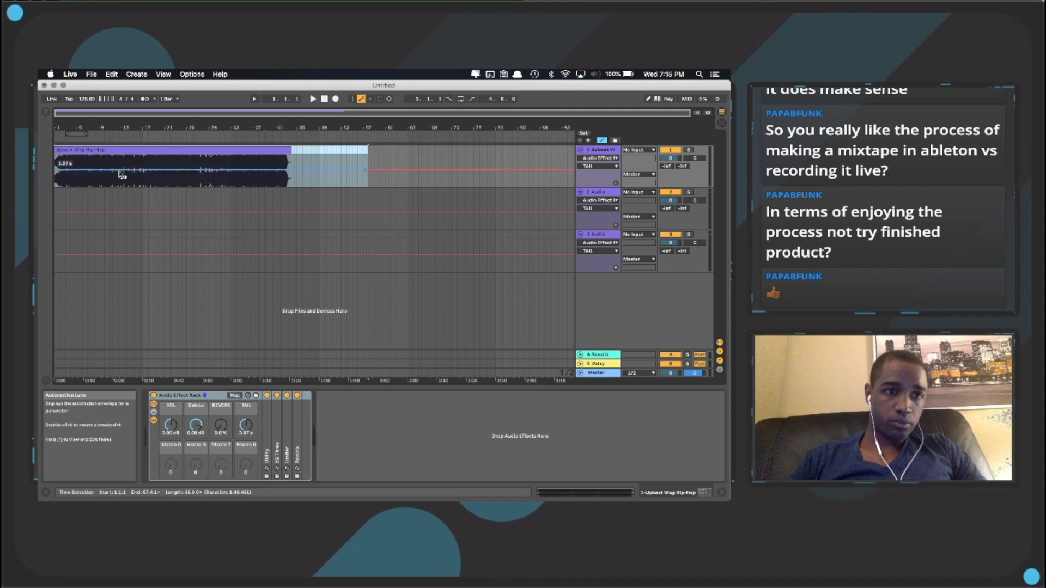
- Play the first bars of the Upbeat Vlog Hip-Hop clip from bar 1 and stop
left_click(99, 149)
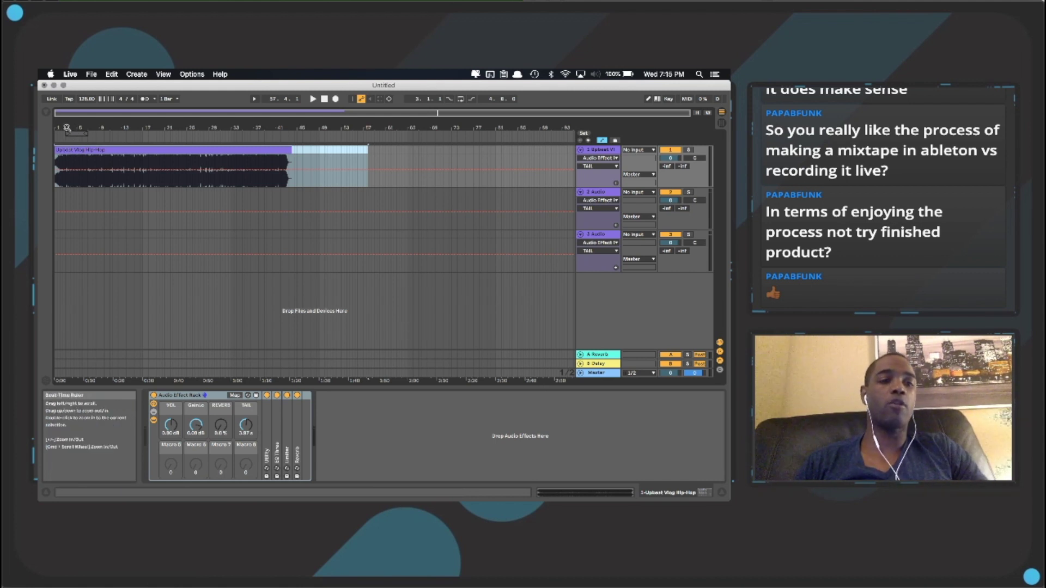
mouse_move(73, 135)
left_mouse_down()
mouse_move(69, 215)
mouse_move(77, 126)
left_mouse_up()
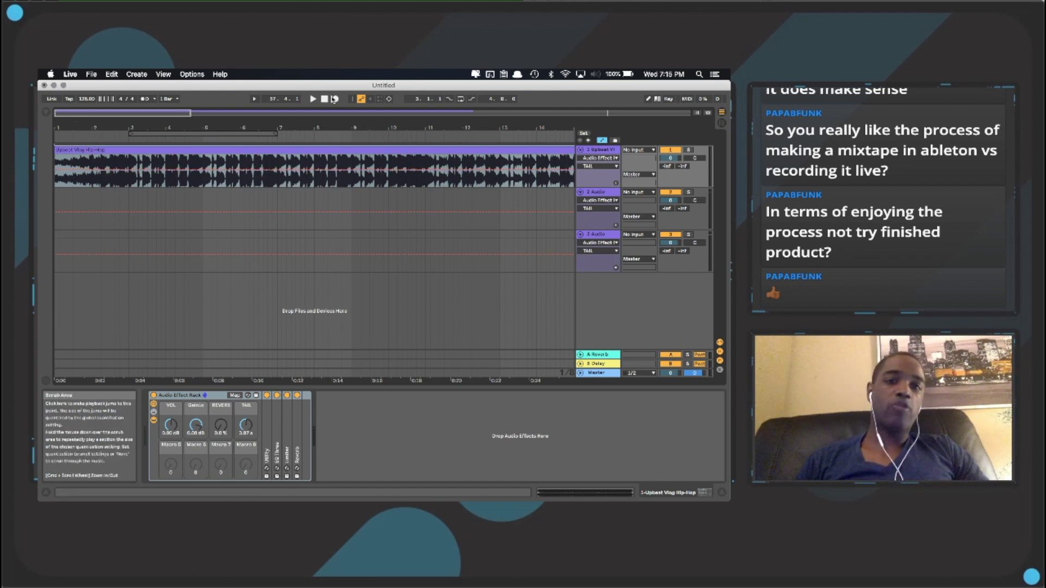
left_click(328, 100)
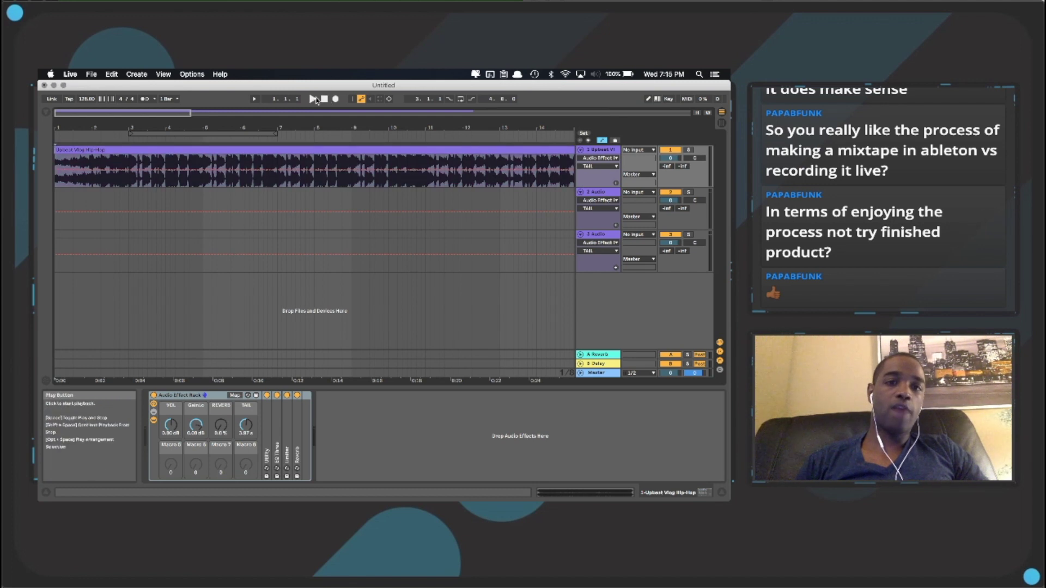
left_click(314, 100)
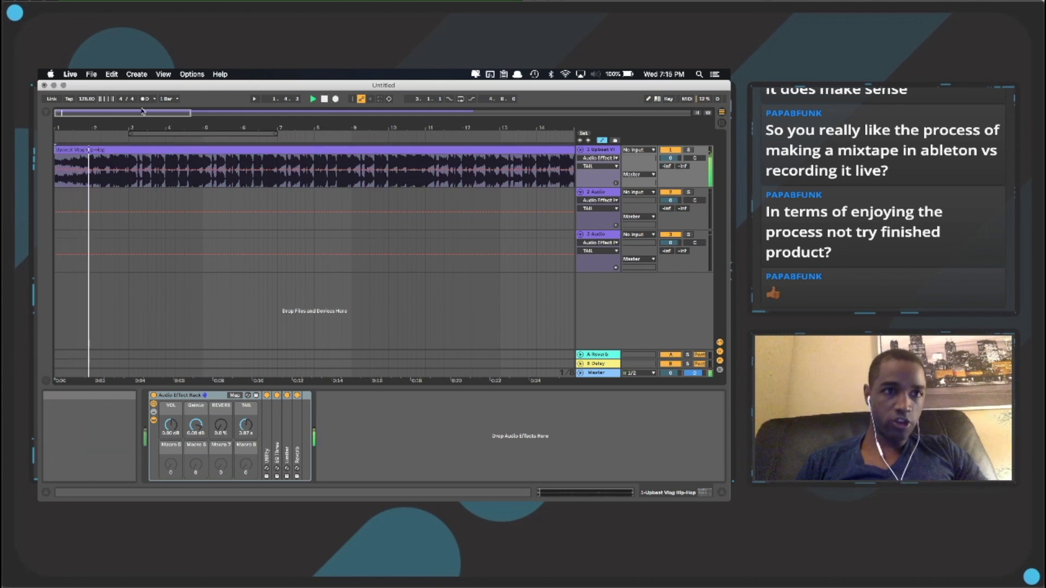
left_click(329, 99)
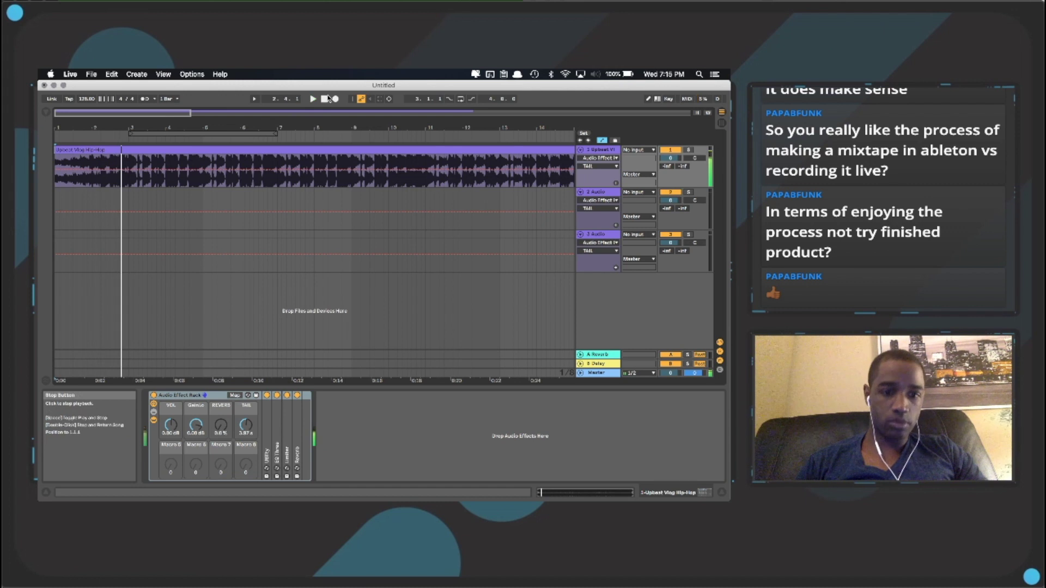
- Check the songs' BPM in iTunes and lower the Live set's tempo to about 96 BPM
key("super+Tab")
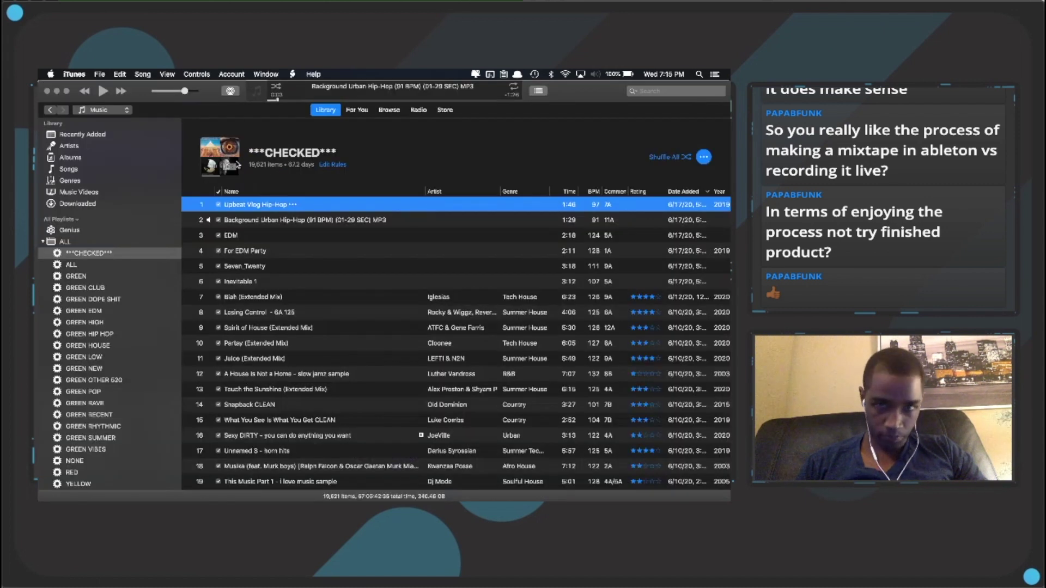
key("super+Tab")
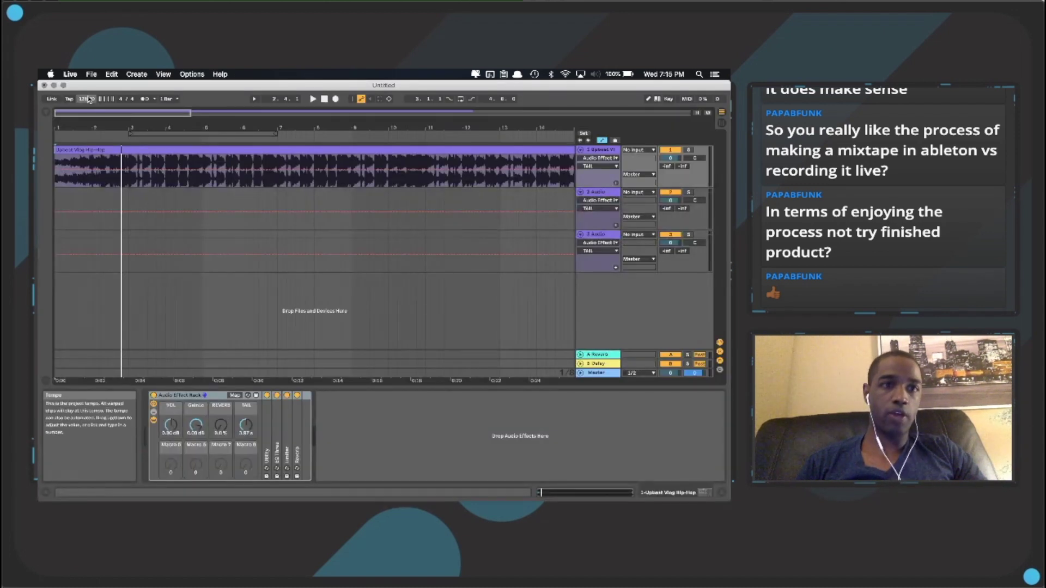
left_click_drag(84, 101, 84, 136)
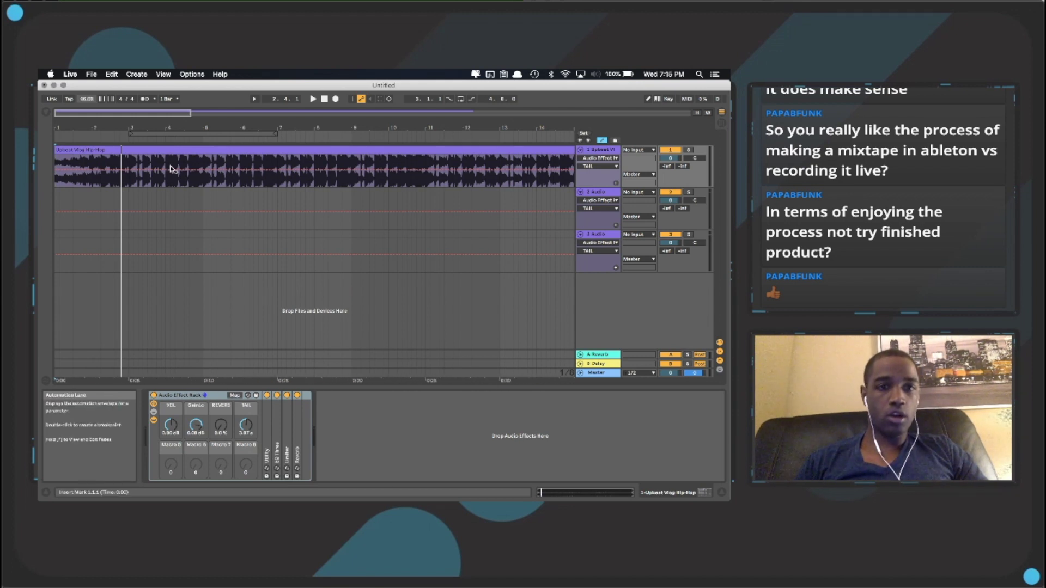
- Open the Upbeat Vlog Hip-Hop clip, play its beginning, and apply Warp From Here (Straight) at its first beat
left_click(149, 150)
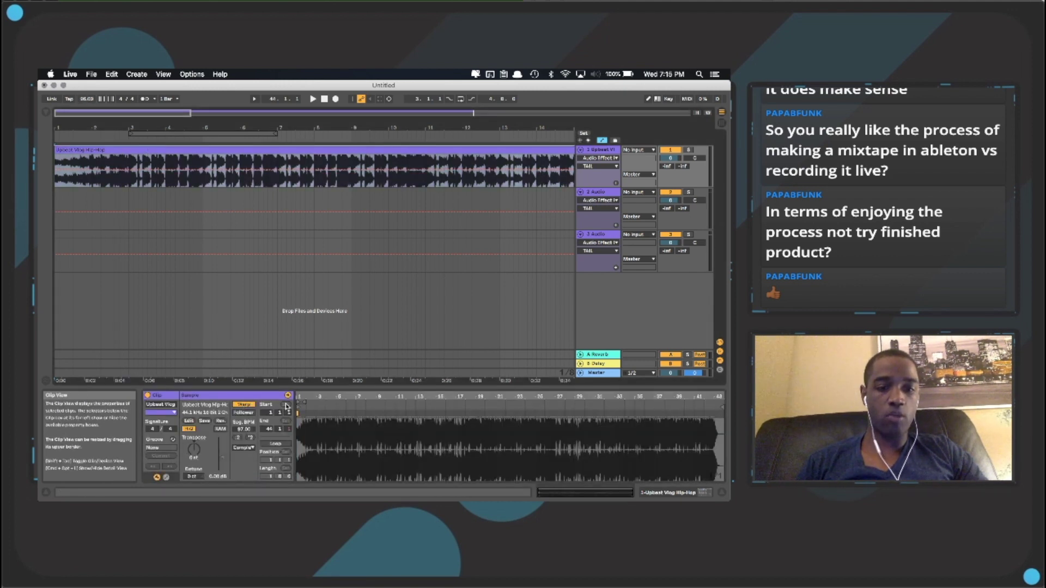
left_click_drag(300, 397, 299, 438)
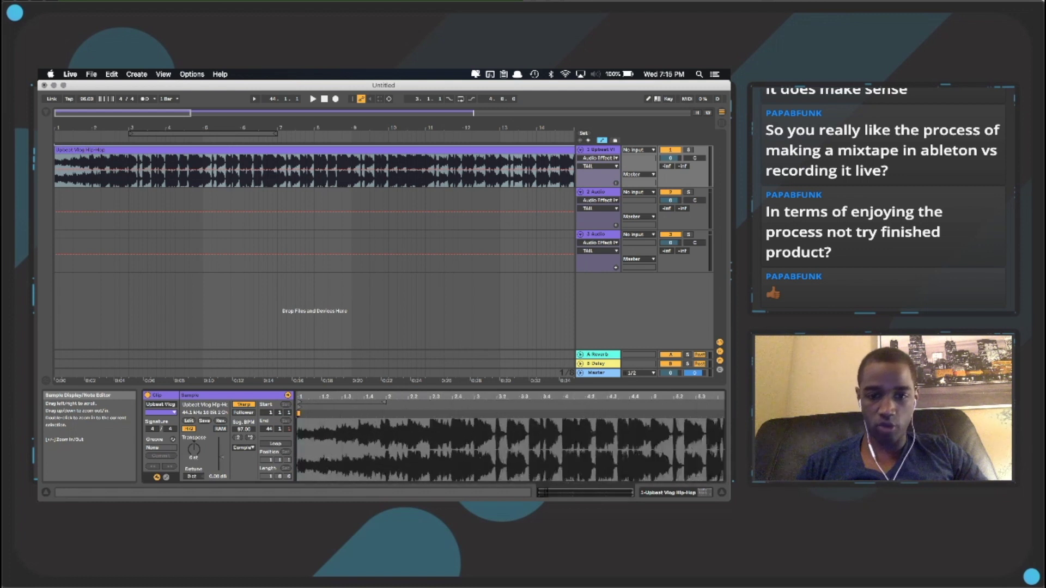
left_click(318, 408)
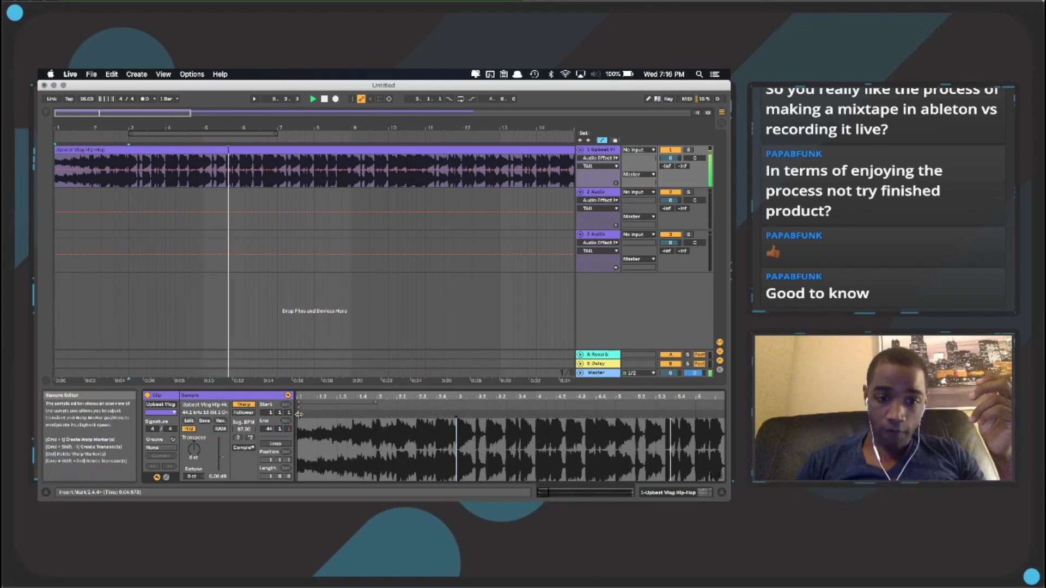
right_click(299, 414)
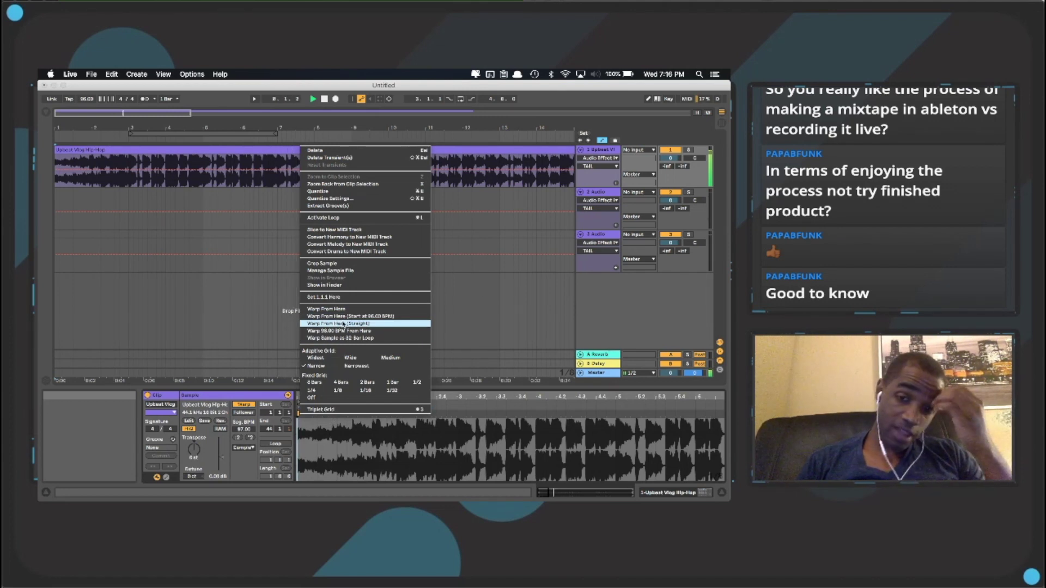
left_click(343, 323)
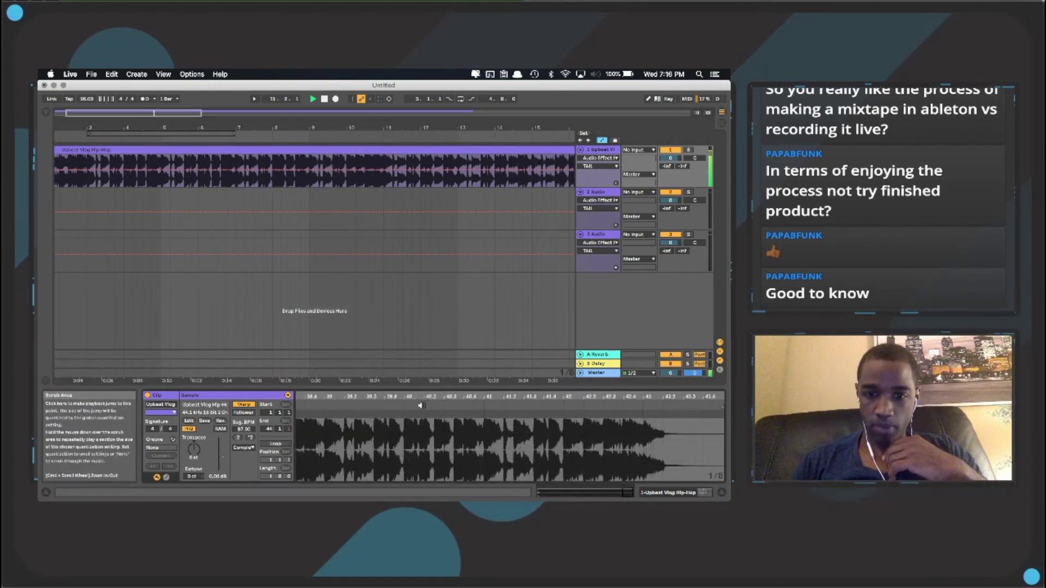
- Play the end of the Upbeat Vlog Hip-Hop sample, add a warp marker at the bar 41 downbeat, and stop playback
left_click(458, 398)
left_click_drag(507, 399, 508, 441)
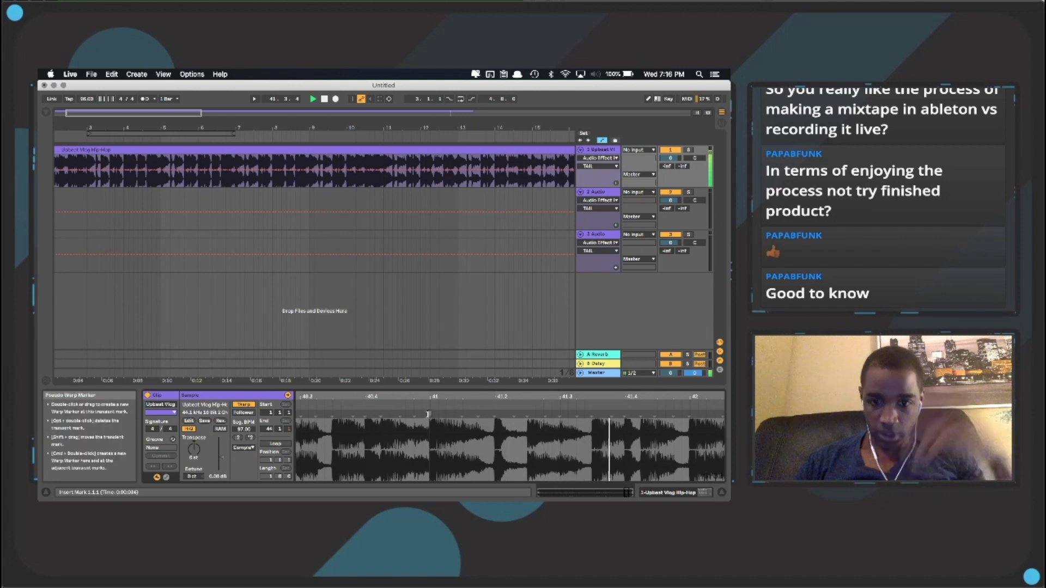
left_click(430, 414)
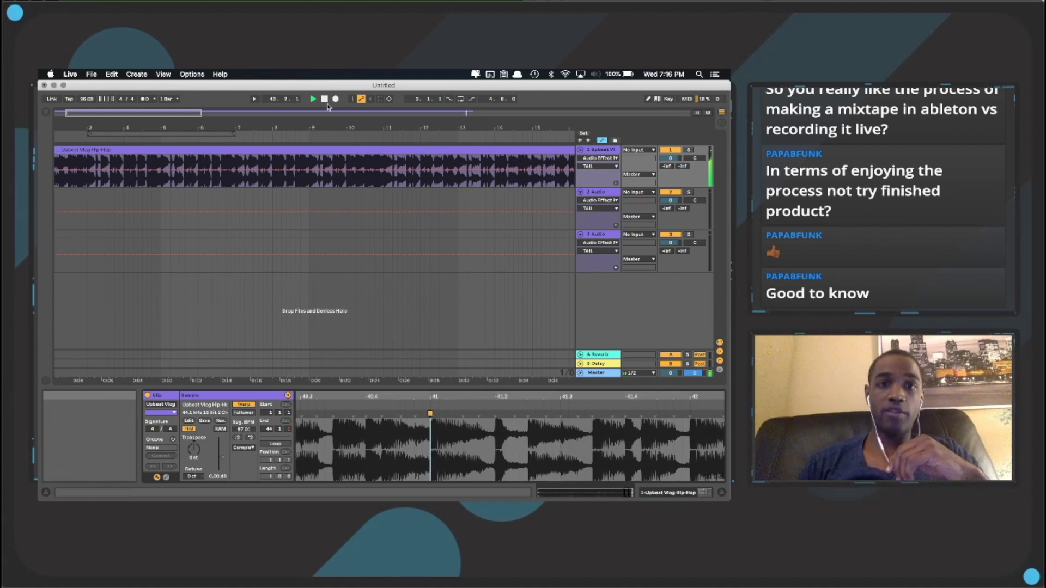
key("space")
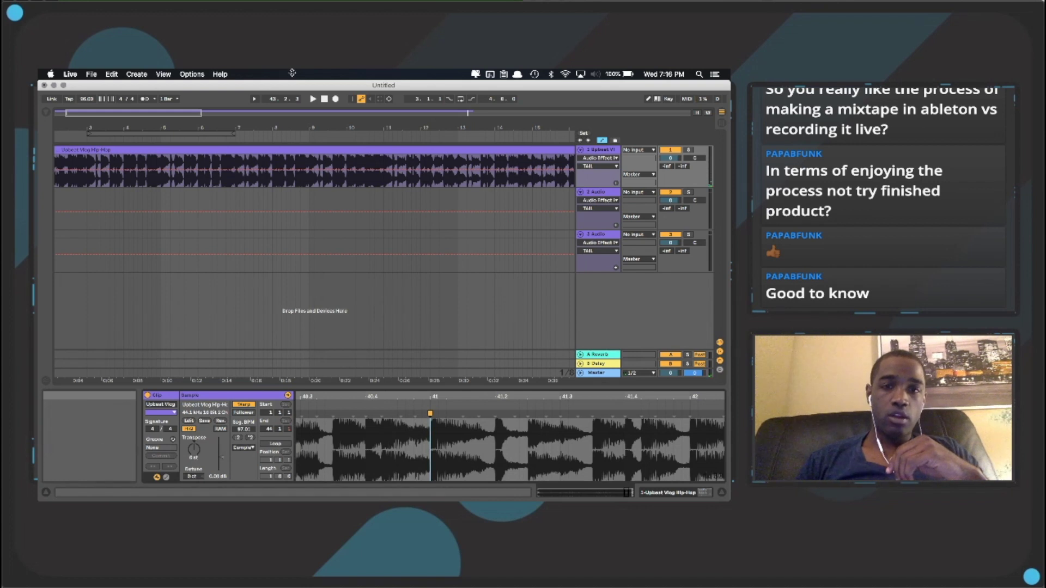
- Bring Background Urban Hip-Hop from iTunes onto Live's second audio track at bar 43, where Upbeat Vlog Hip-Hop ends
left_click_drag(278, 130, 278, 79)
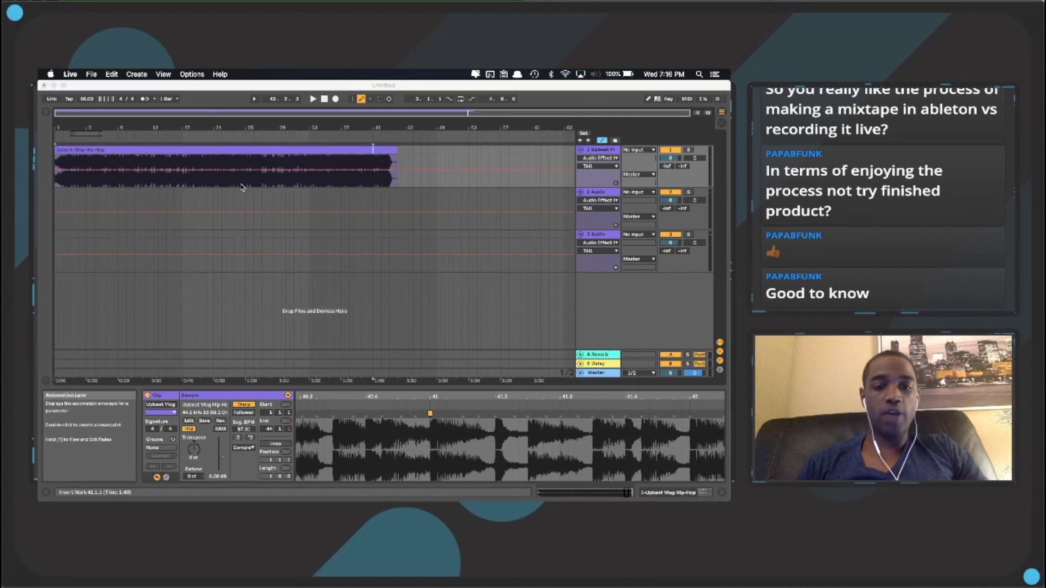
key("super+Tab")
left_click(240, 224)
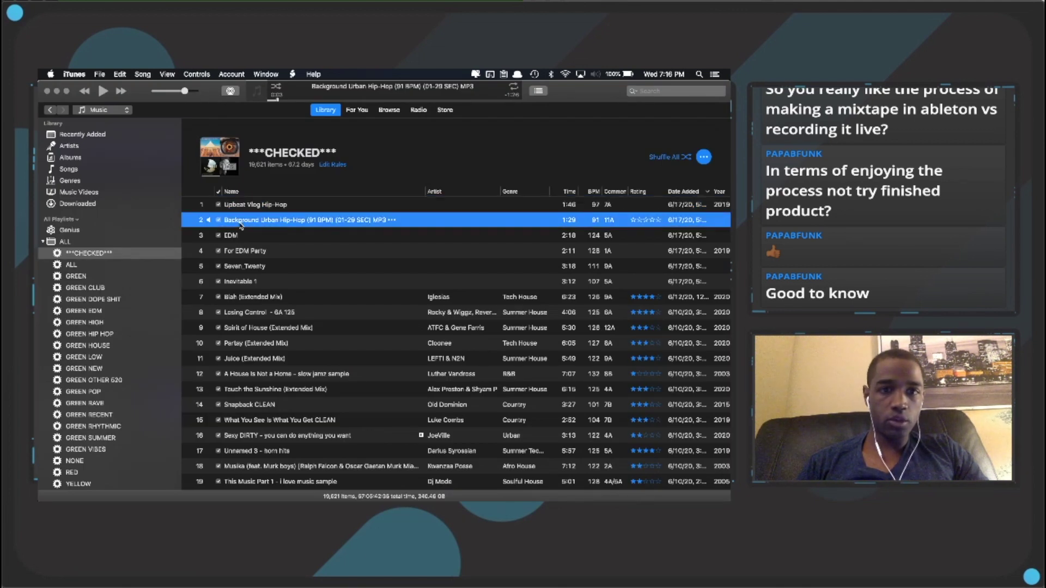
left_click_drag(293, 214, 390, 201)
key("super+Tab")
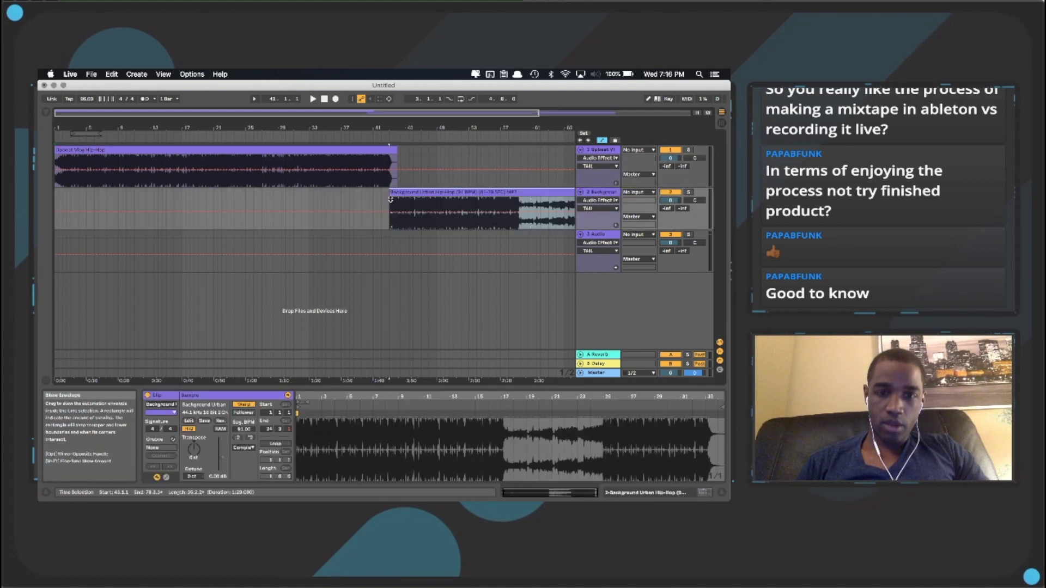
- Solo the Background Urban Hip-Hop track and play its opening beats repeatedly to find the true downbeat in its waveform
left_click_drag(390, 127, 403, 163)
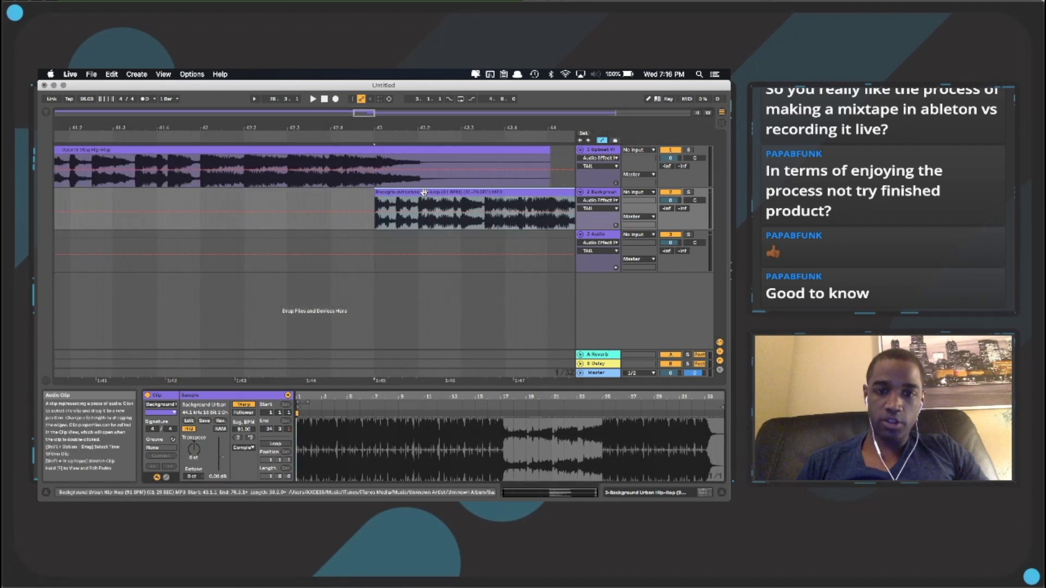
left_click_drag(313, 433, 313, 463)
left_click_drag(309, 395, 309, 452)
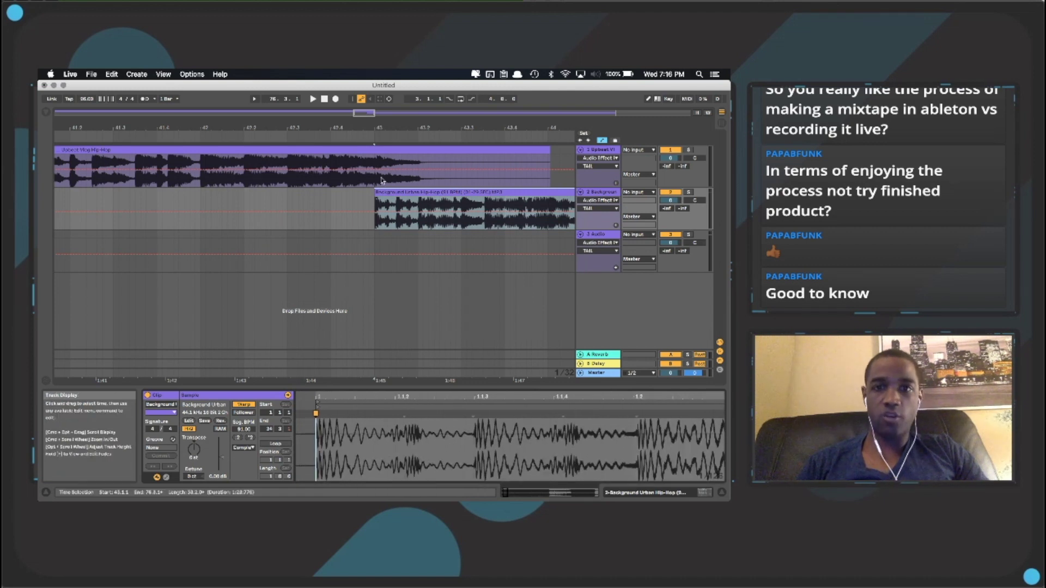
left_click(688, 194)
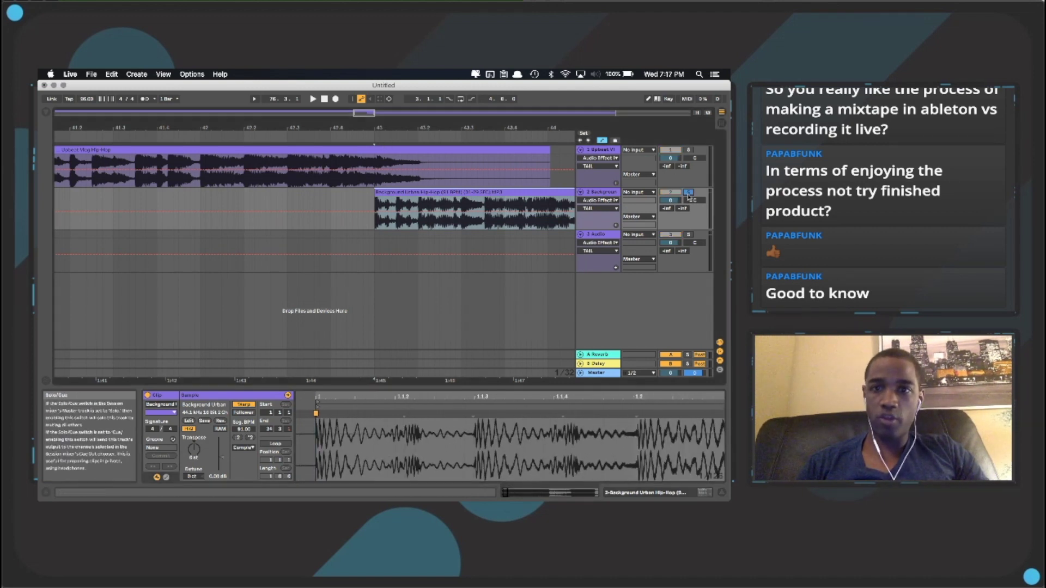
left_click(350, 136)
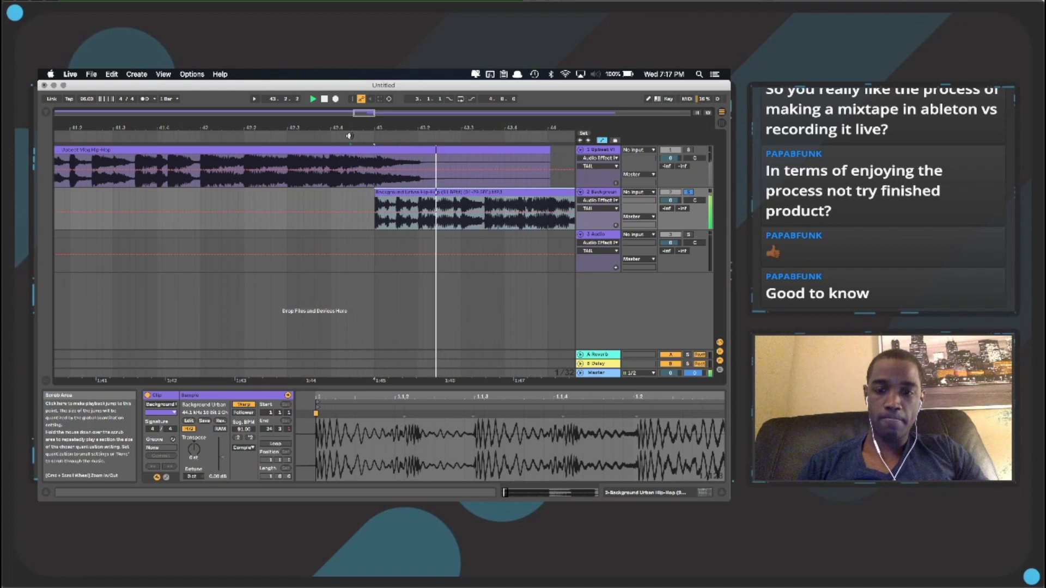
key("space")
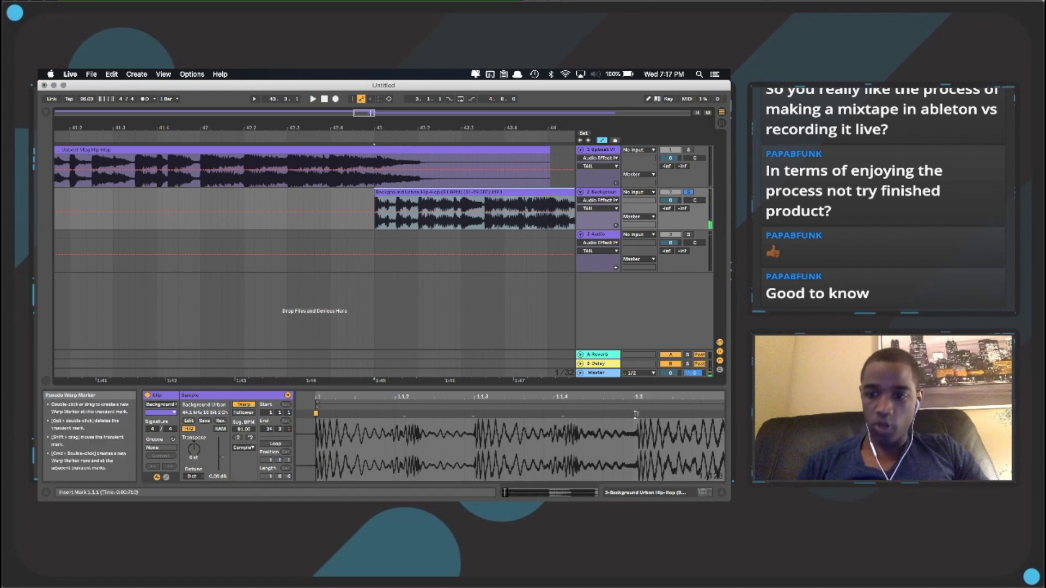
key("space")
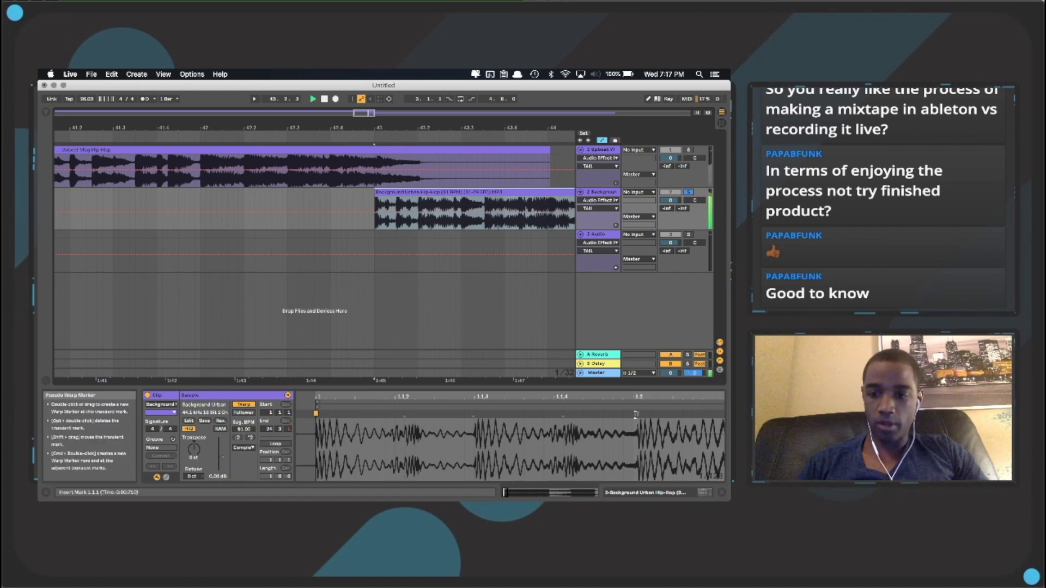
key("space")
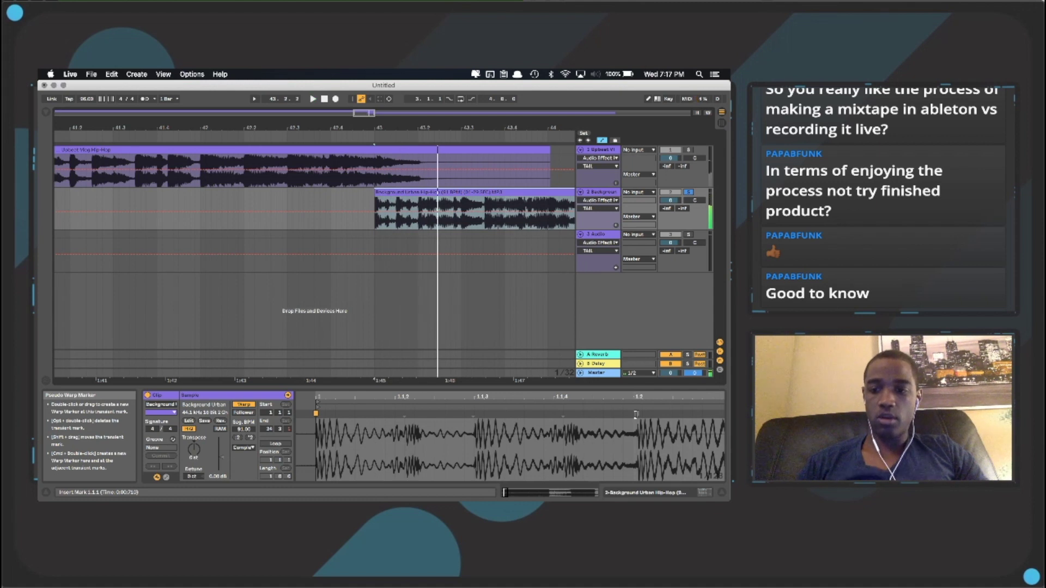
- Set 1.1.1 at the second main transient of Background Urban Hip-Hop and apply Warp From Here (Straight) there
left_click(636, 414)
right_click(636, 415)
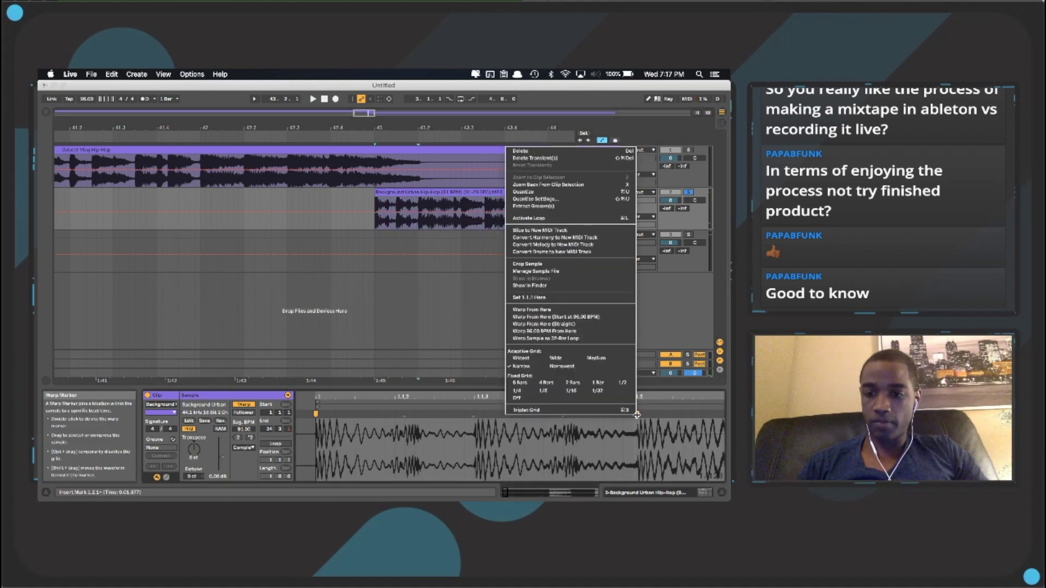
left_click(561, 300)
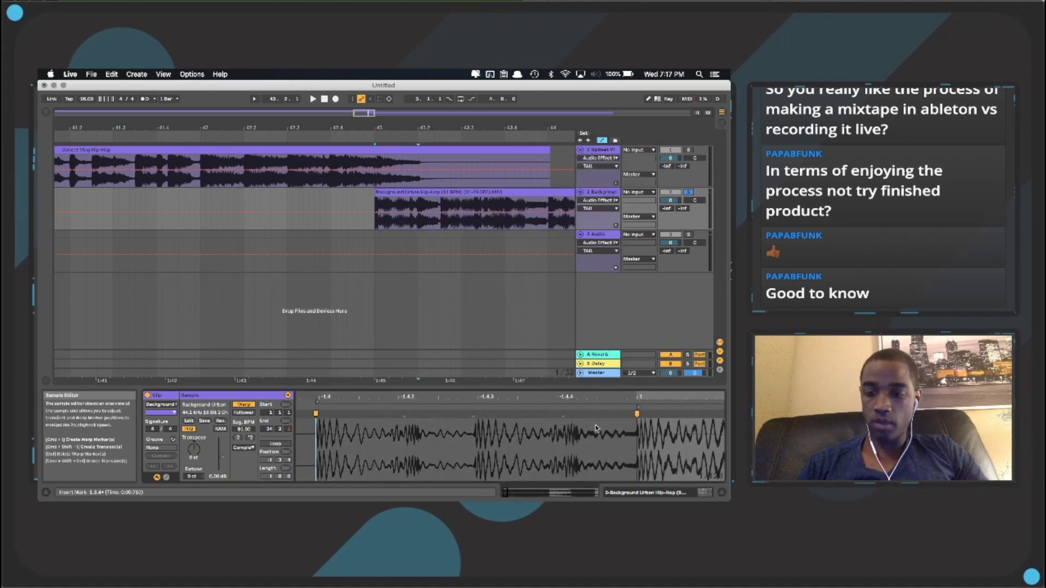
right_click(639, 415)
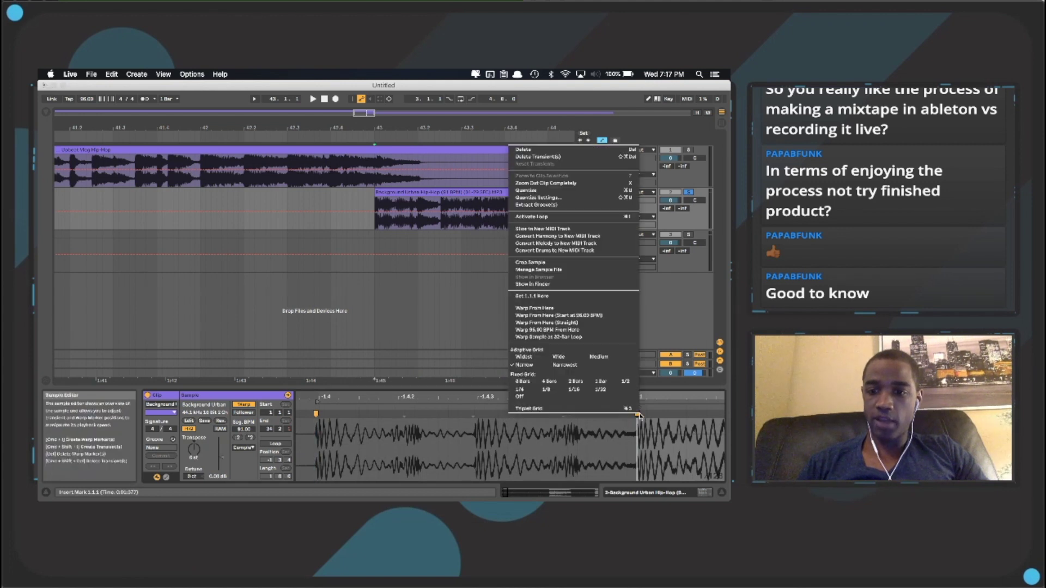
left_click(561, 325)
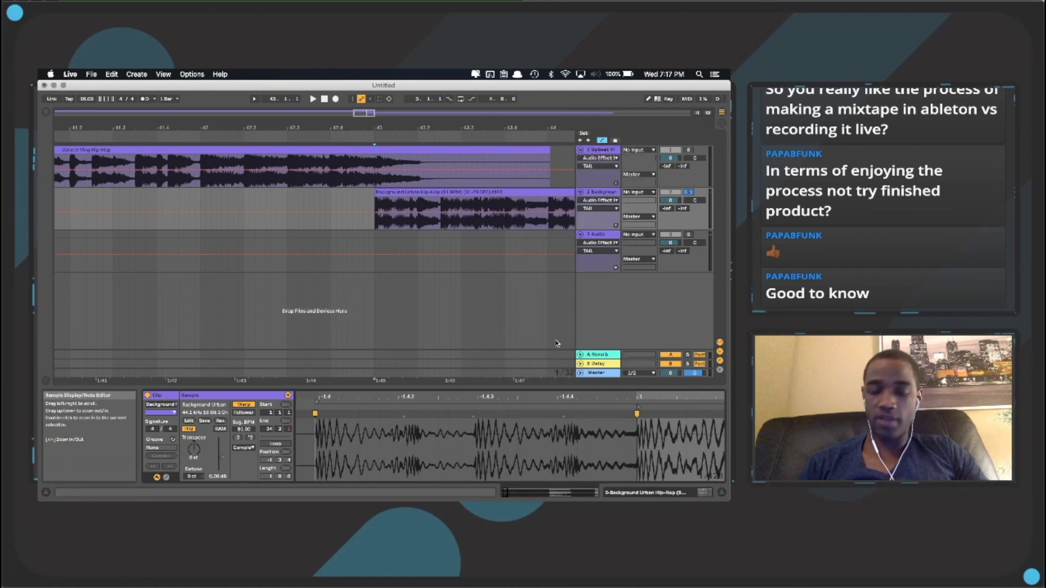
- Play Background Urban Hip-Hop from bar 43 against the metronome to check its warped timing
scroll(508, 468, "right", 10)
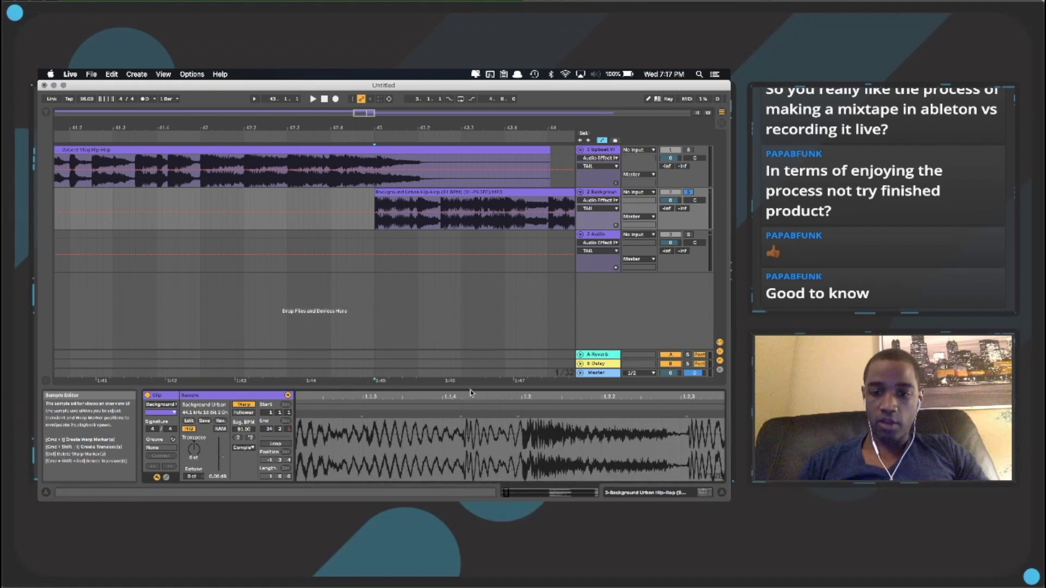
left_click_drag(466, 398, 445, 399)
key("space")
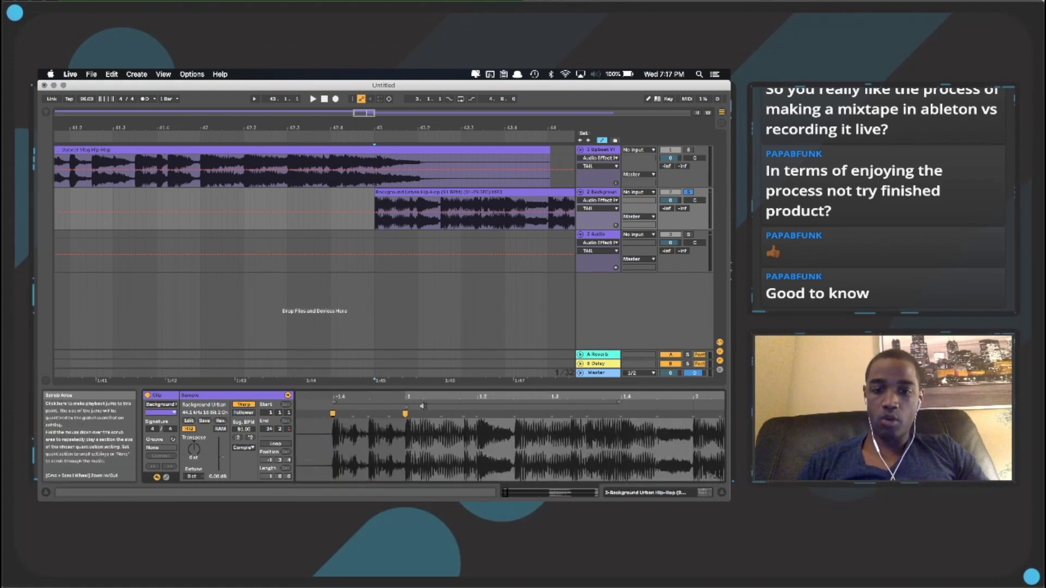
left_click(144, 99)
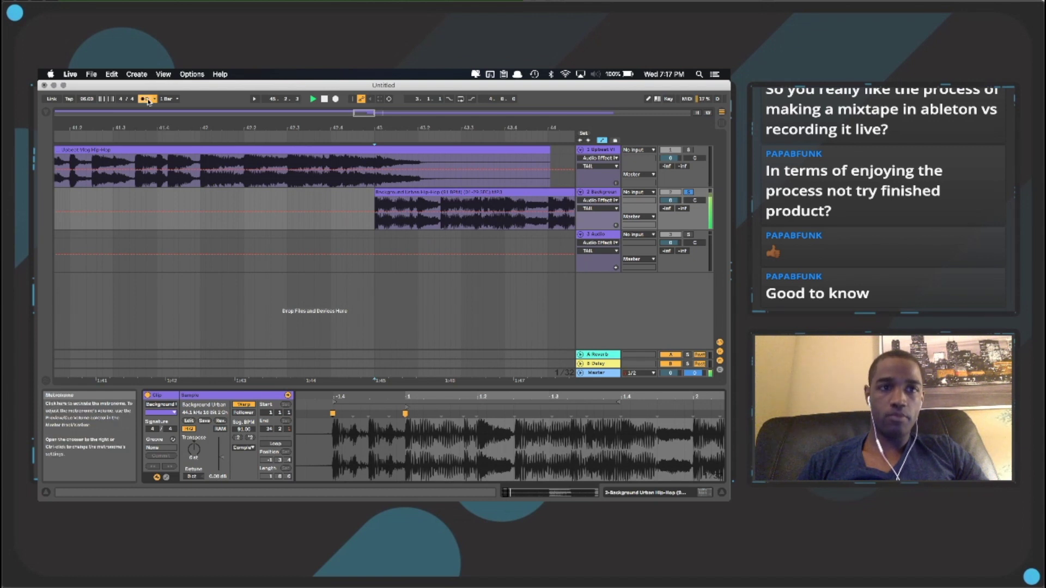
key("space")
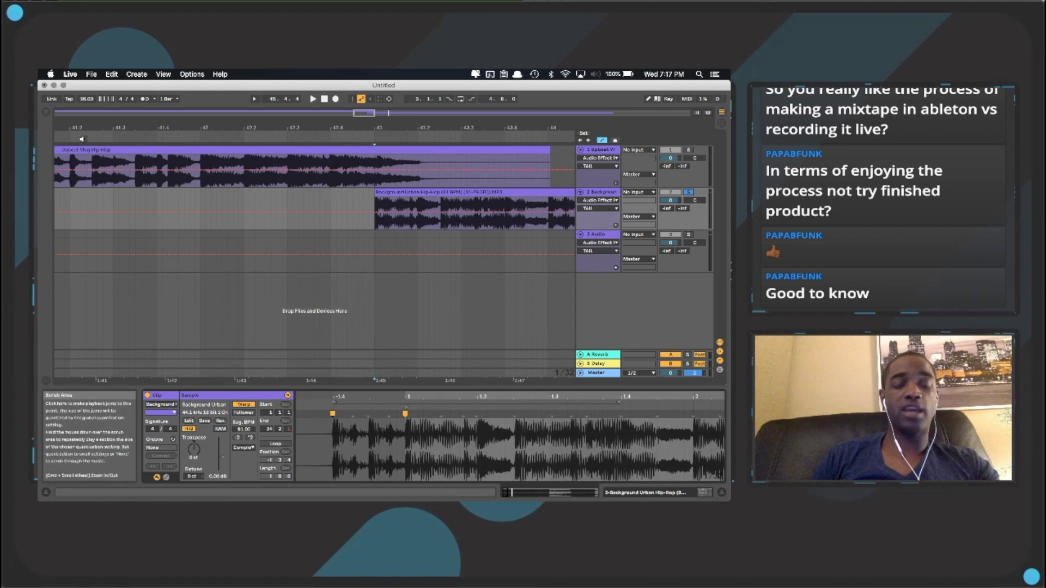
- Unsolo the Background Urban Hip-Hop track and play both songs across the transition from bar 41 into bar 43
left_click(83, 139)
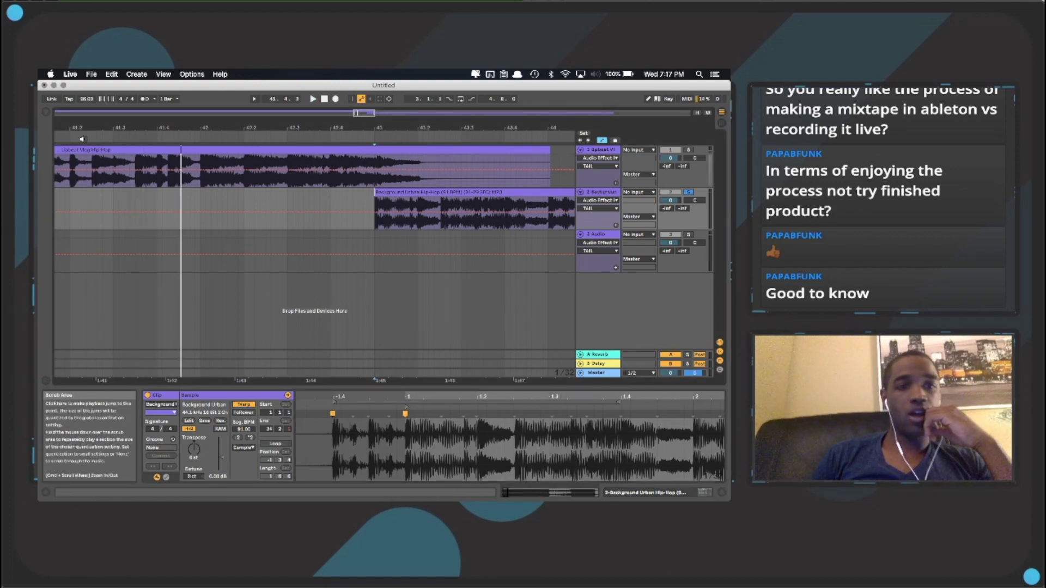
left_click(688, 193)
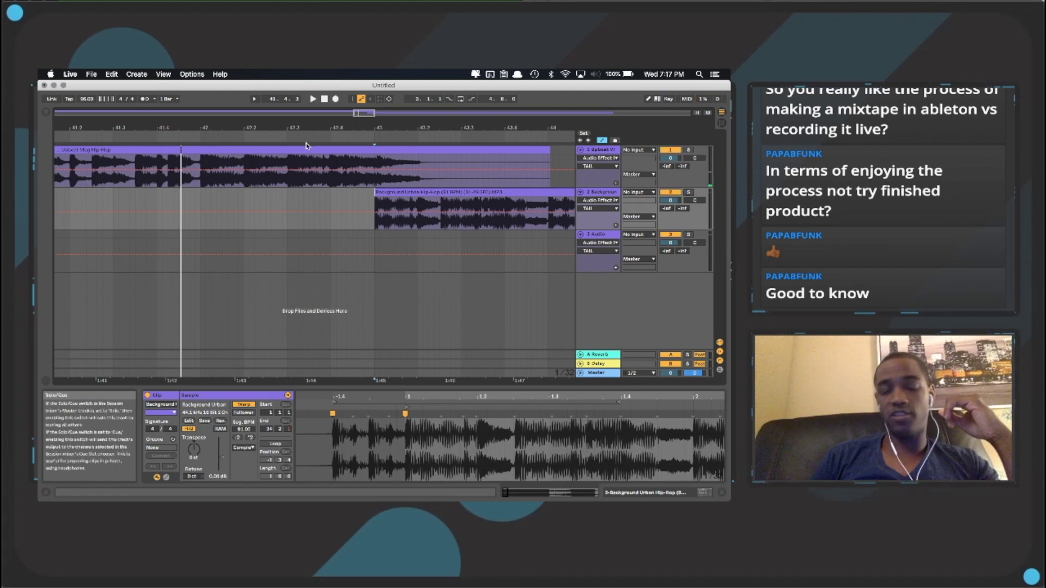
left_click(71, 137)
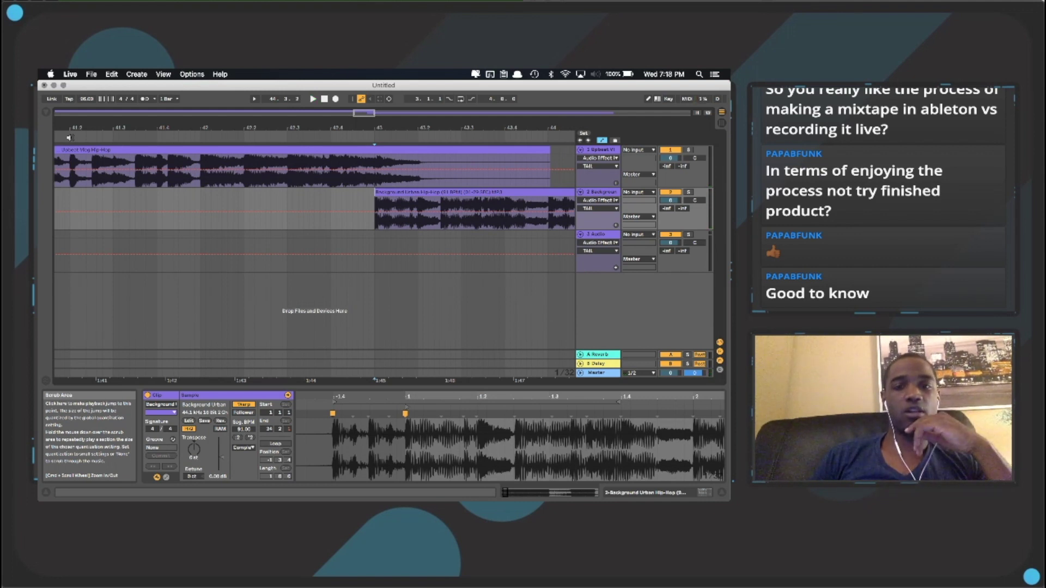
left_click(69, 137)
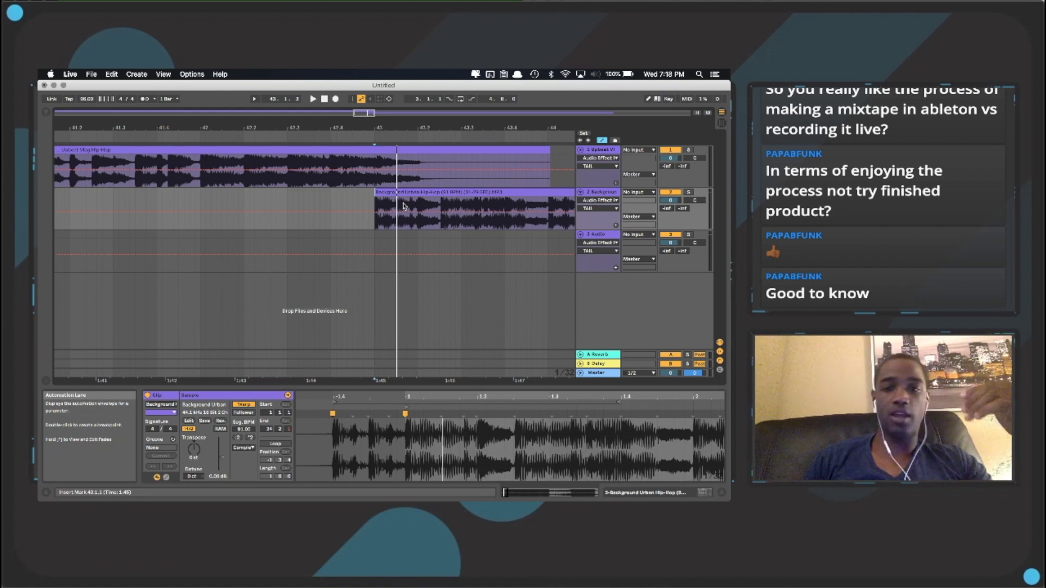
left_click(190, 135)
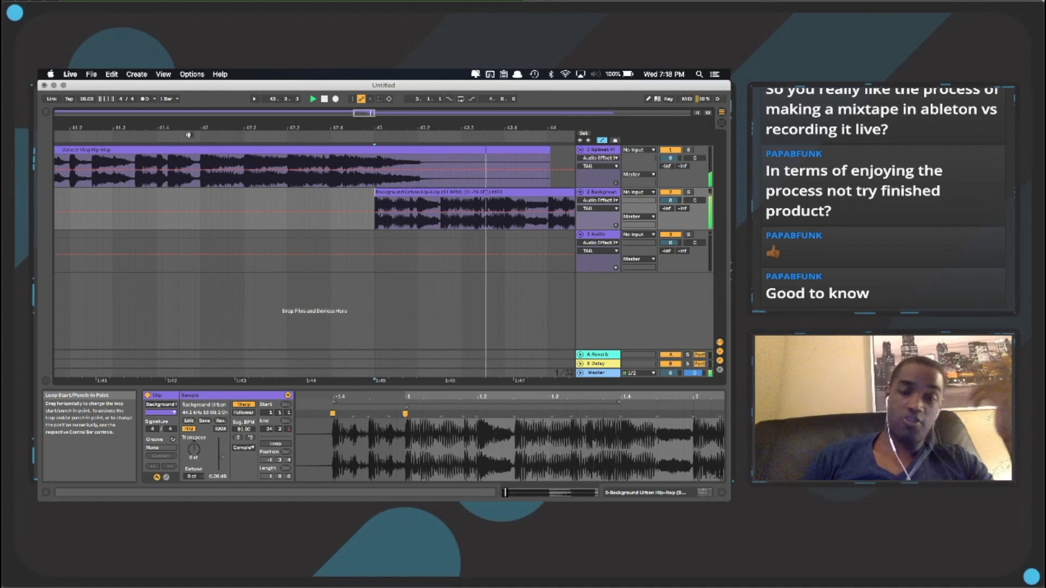
key("space")
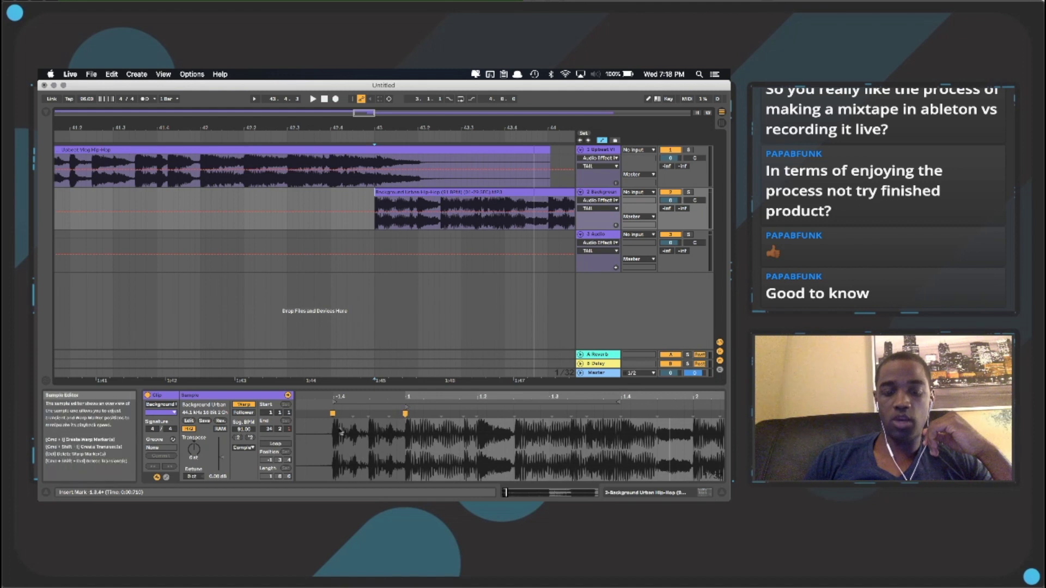
- Extend the start of the Background Urban Hip-Hop clip back to 42.4.1 and play the transition
left_click(376, 191)
left_click_drag(376, 192, 328, 216)
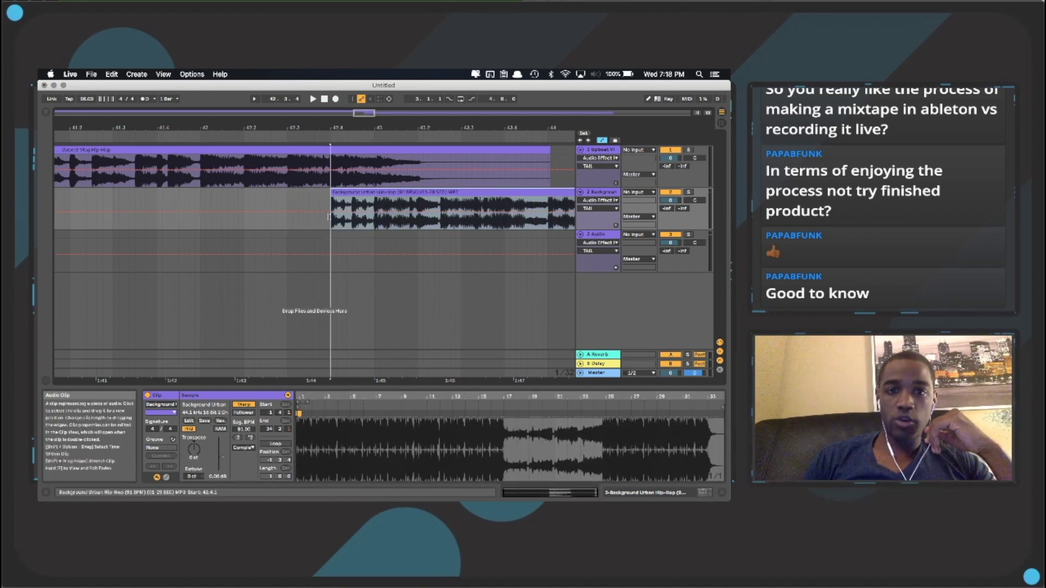
left_click(244, 137)
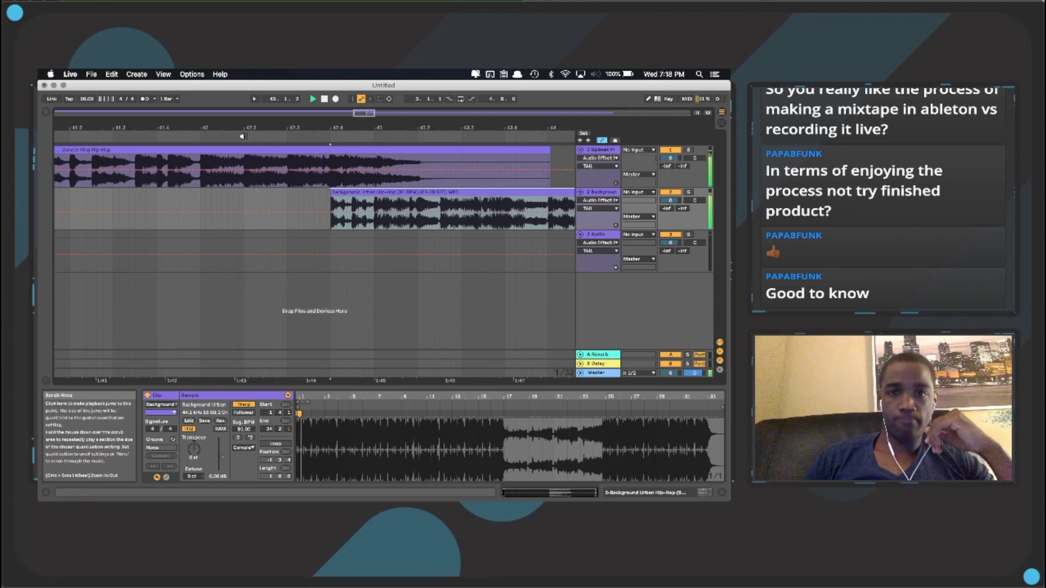
left_click(243, 137)
- Solo the Background Urban Hip-Hop track, play its entrance at 42.4.1, and unsolo it again
left_click(688, 192)
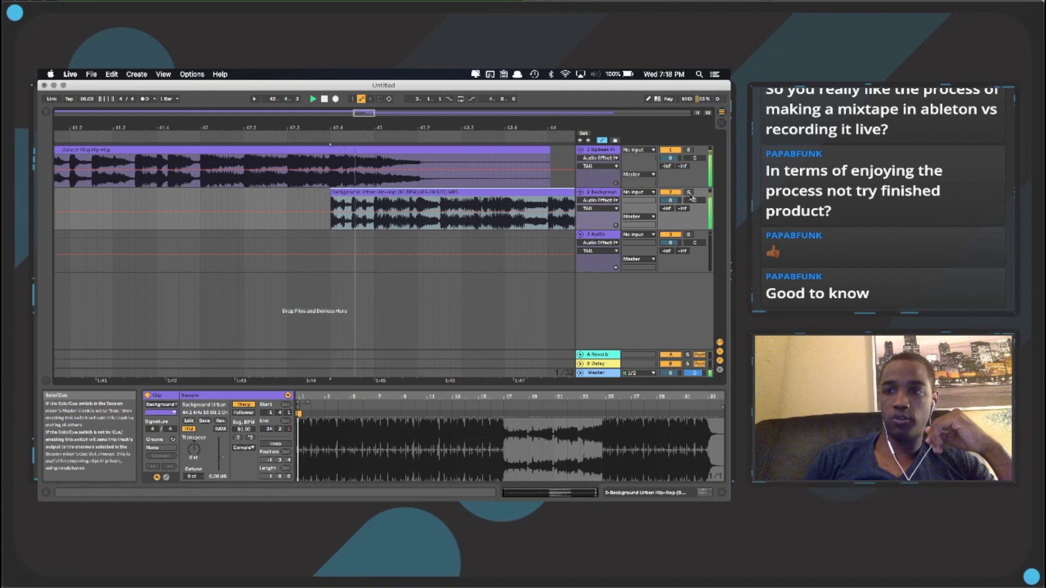
left_click(305, 136)
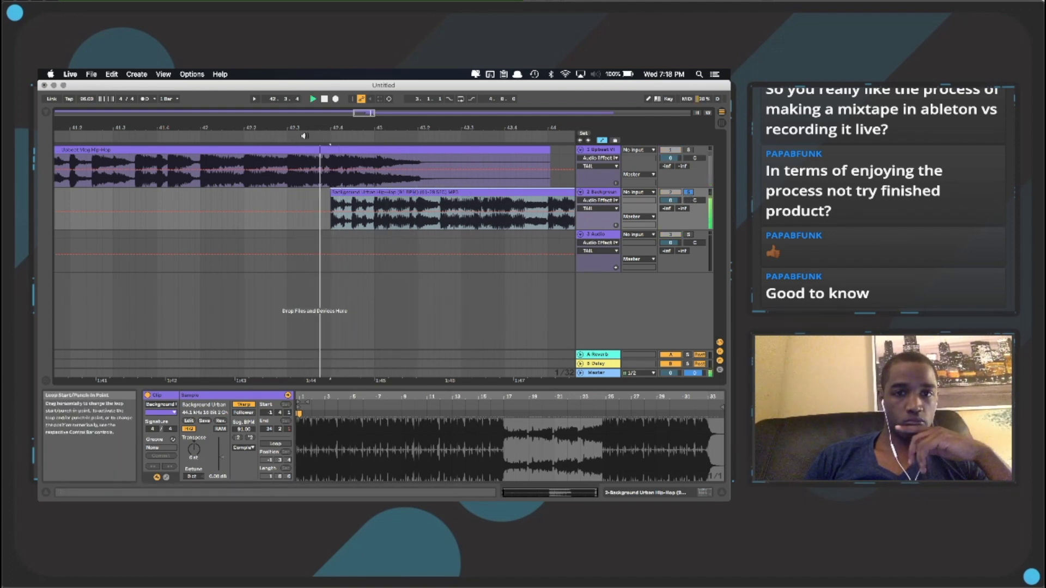
key("space")
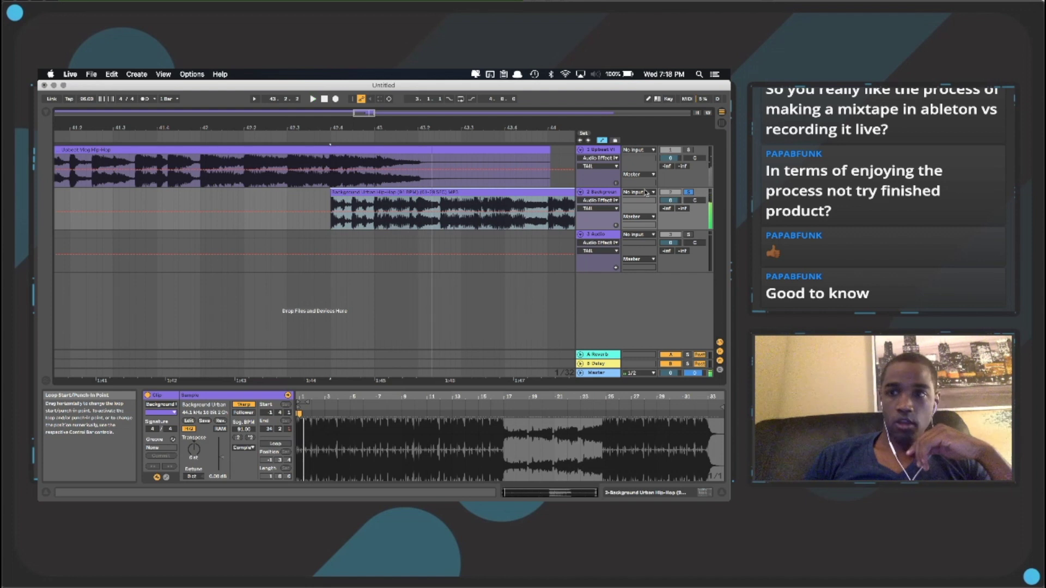
left_click(688, 192)
- Show the VOL automation on the Upbeat Vlog Hip-Hop track, lower it between about 42.3 and 42.4.1, and play the transition
scroll(415, 177, "left", 3)
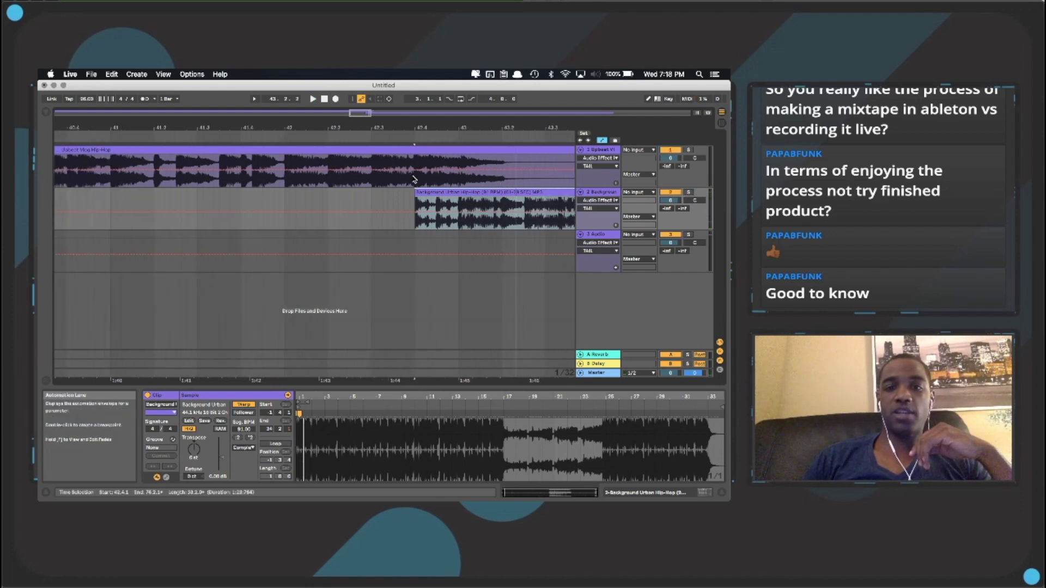
scroll(415, 177, "right", 2)
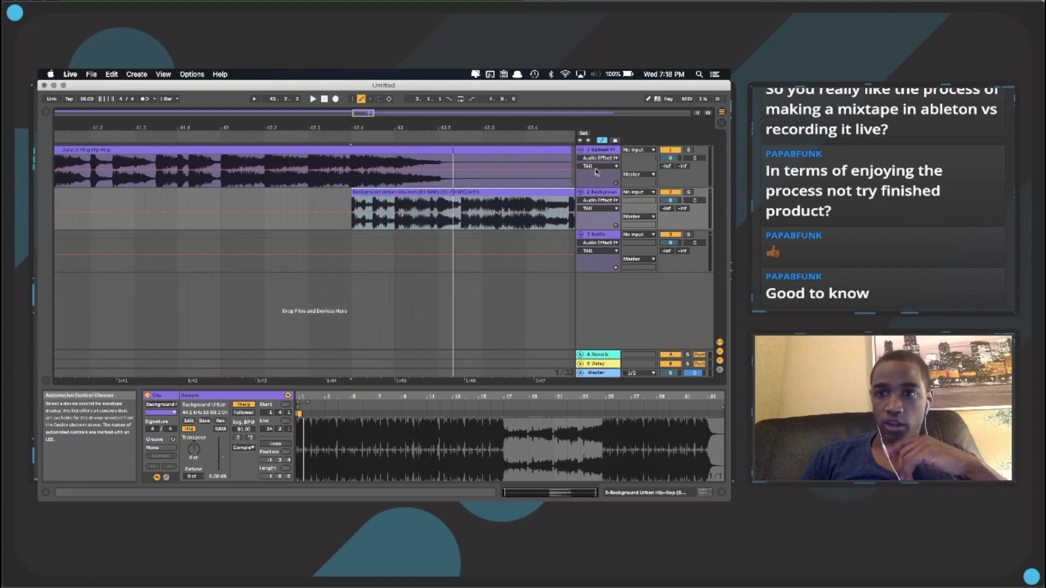
left_click(597, 166)
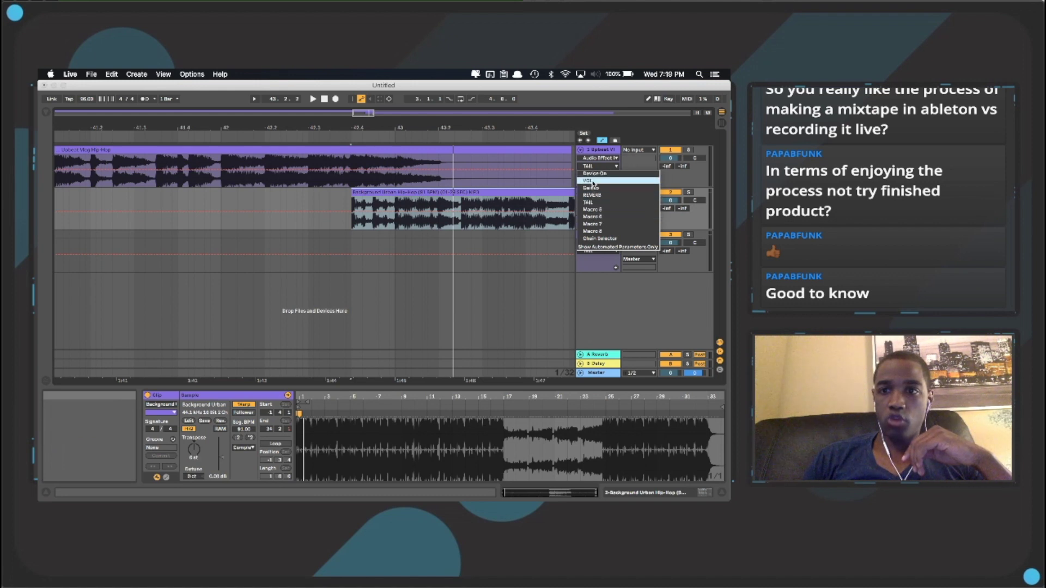
left_click(593, 180)
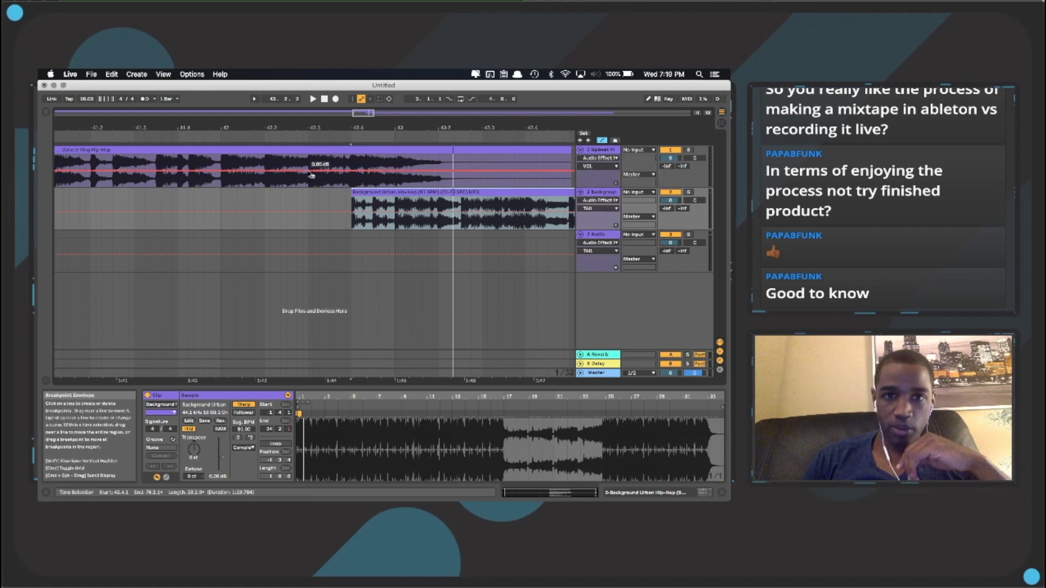
left_click(344, 174)
left_click_drag(351, 171, 350, 176)
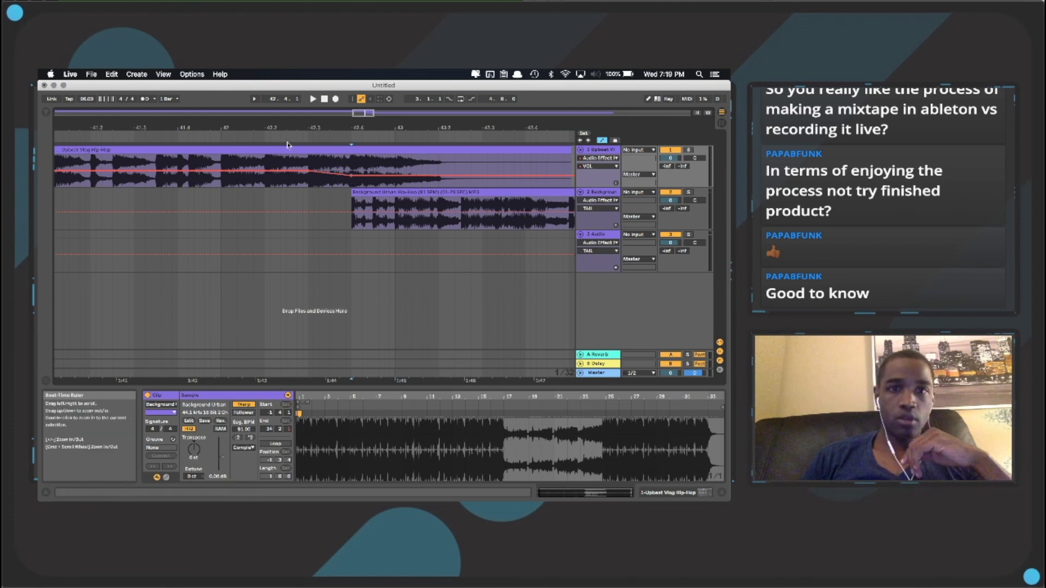
left_click(273, 137)
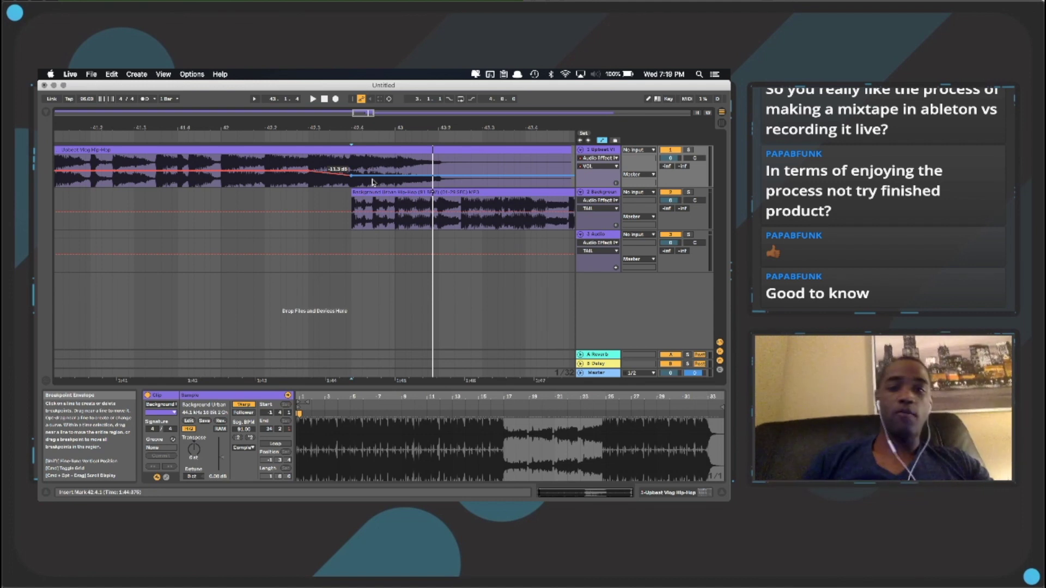
- Set the Upbeat Vlog Hip-Hop volume after 42.4.1 to about -7.9 dB and replay the transition
left_click_drag(367, 182, 368, 180)
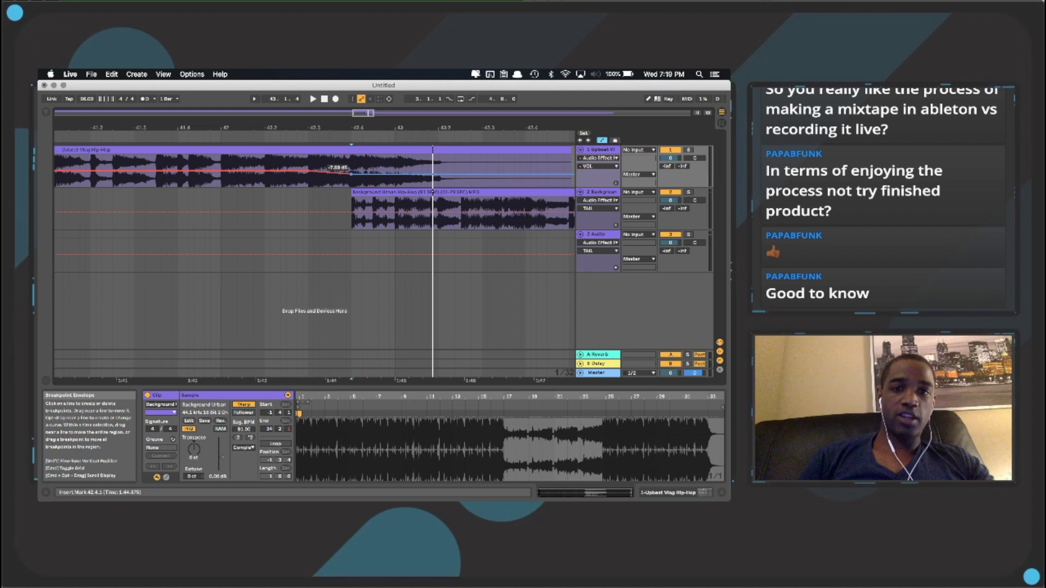
left_click(330, 140)
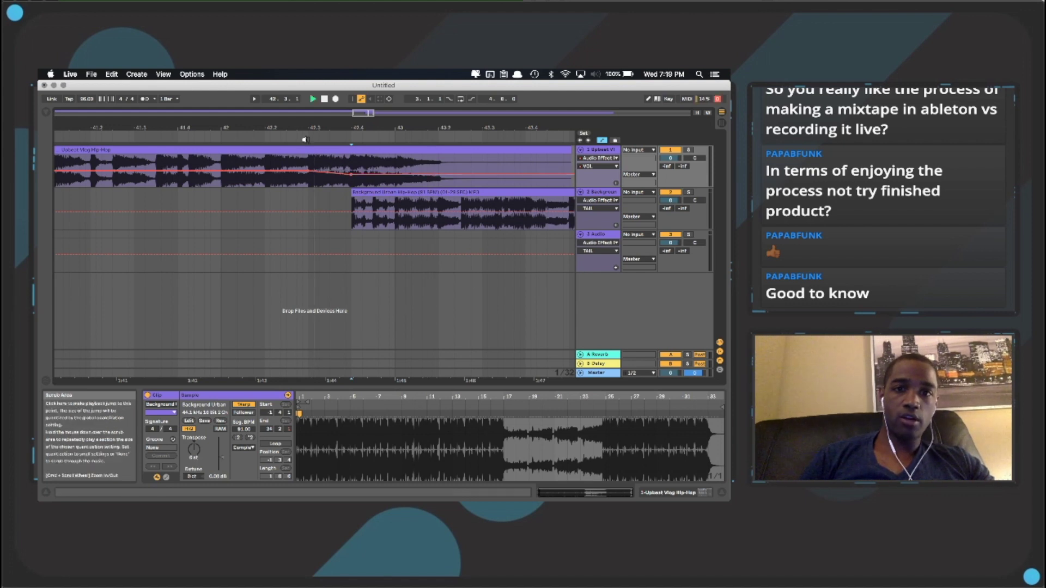
key("space")
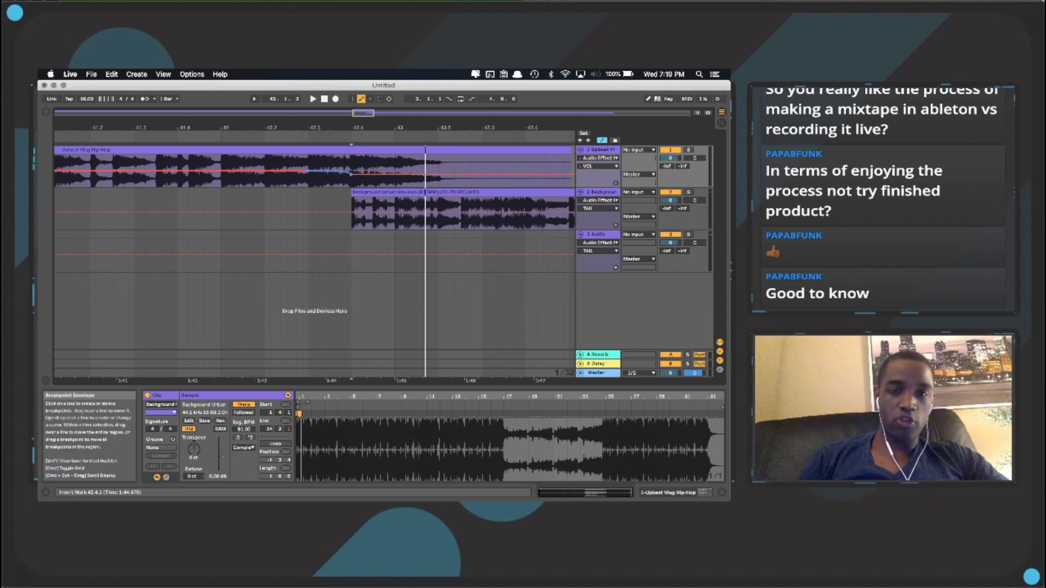
- Make the Upbeat Vlog Hip-Hop volume drop abruptly to about -12.4 dB at 42.4.1, playing the transition to check it
left_click(299, 135)
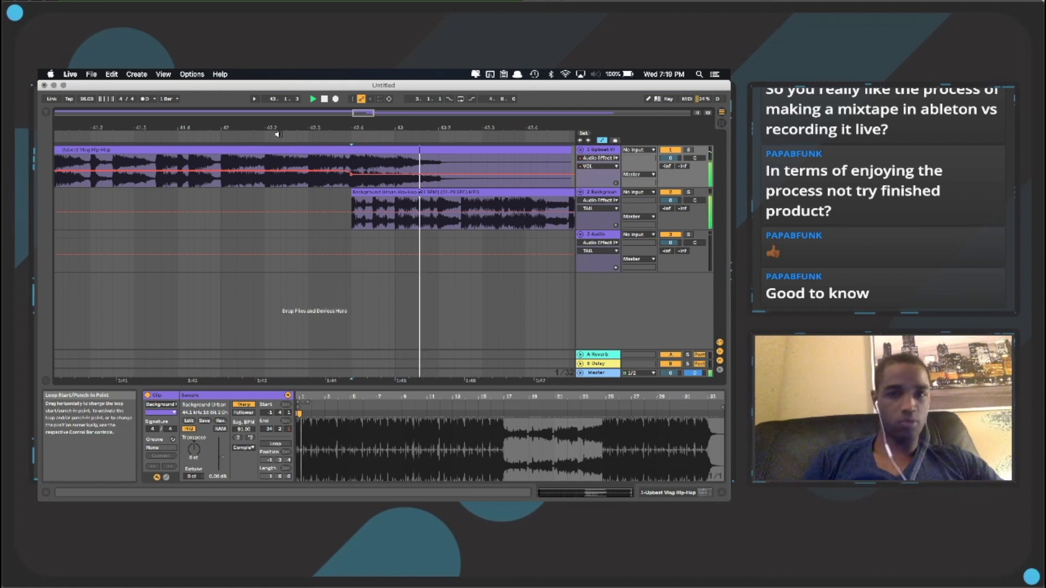
key("space")
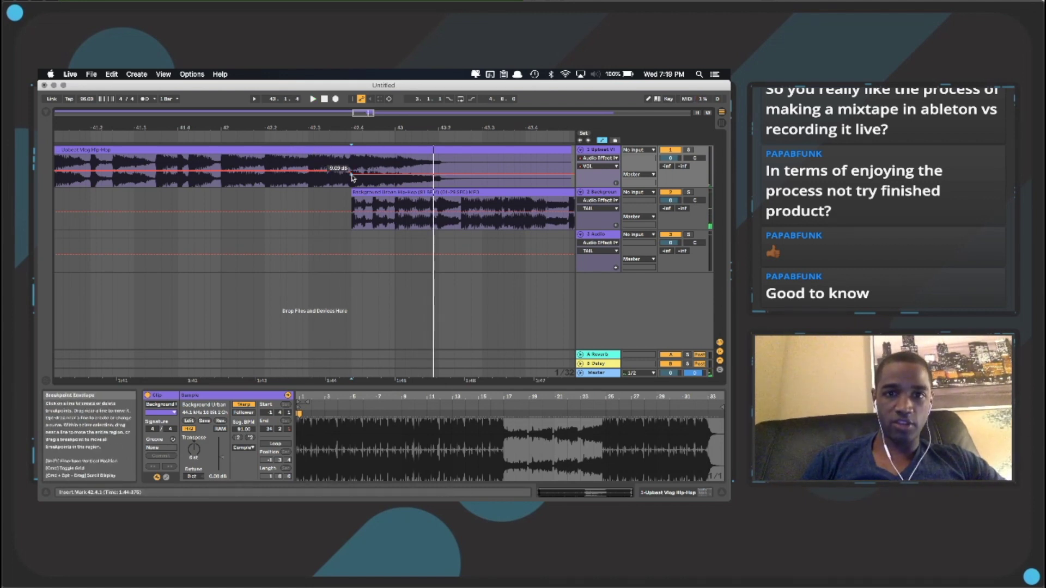
left_click_drag(352, 176, 350, 177)
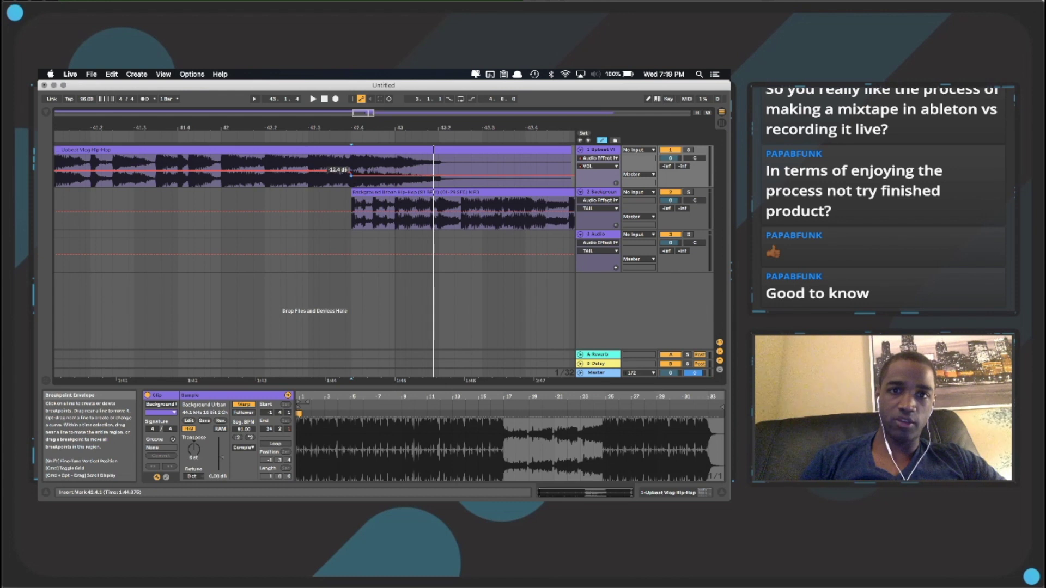
left_click(280, 135)
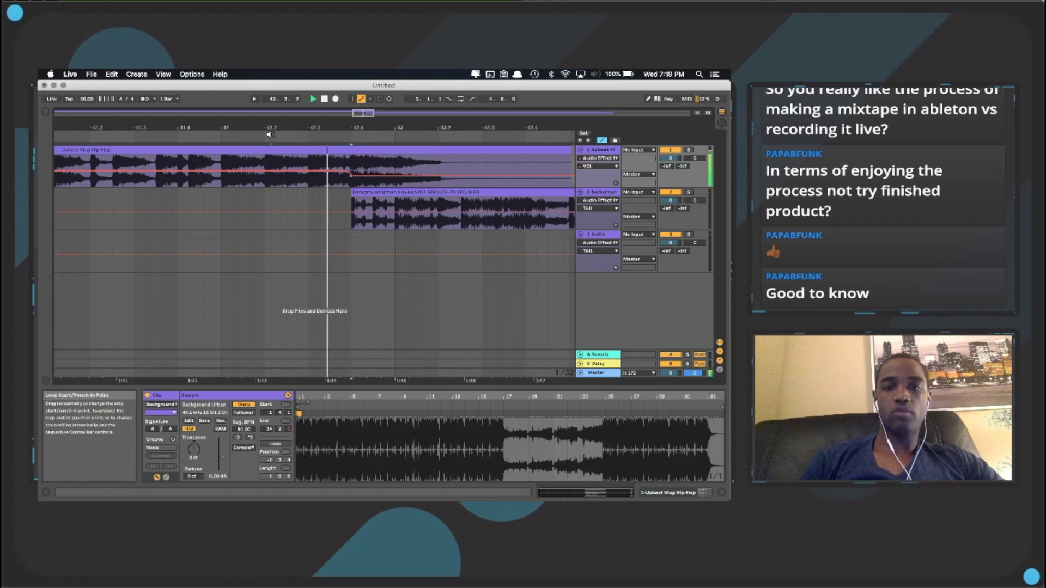
left_click(268, 135)
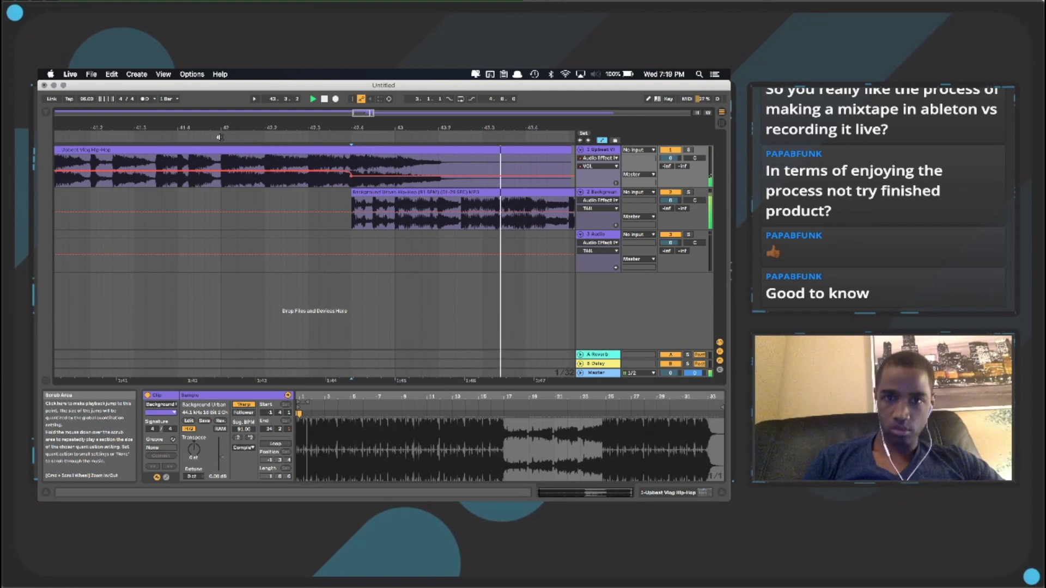
key("space")
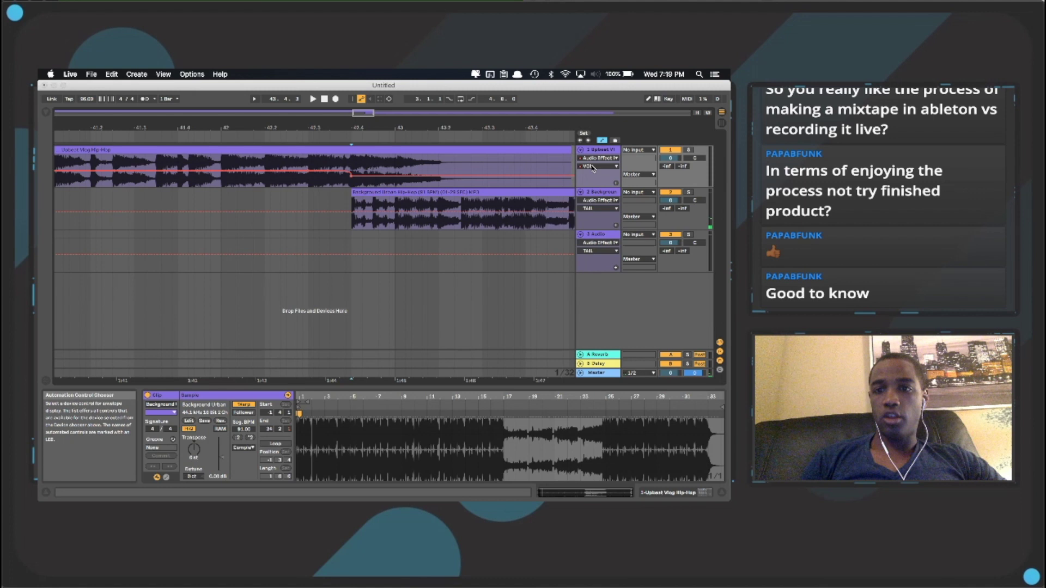
- Show the GainLo automation on the Upbeat Vlog Hip-Hop track, cut it to -inf dB at 42.4.1, and play the transition
scroll(594, 166, "down", 1)
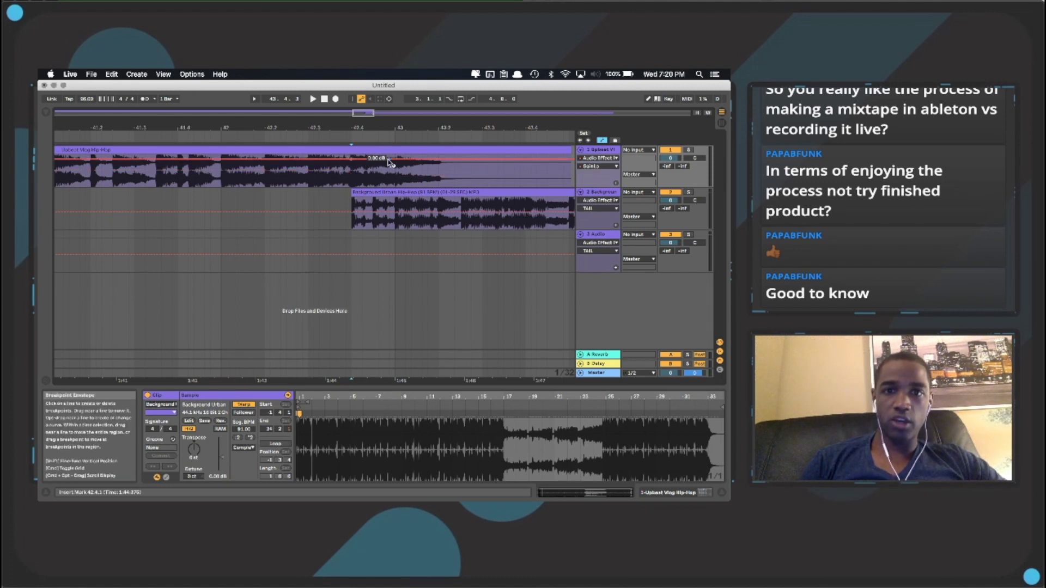
left_click_drag(396, 163, 351, 187)
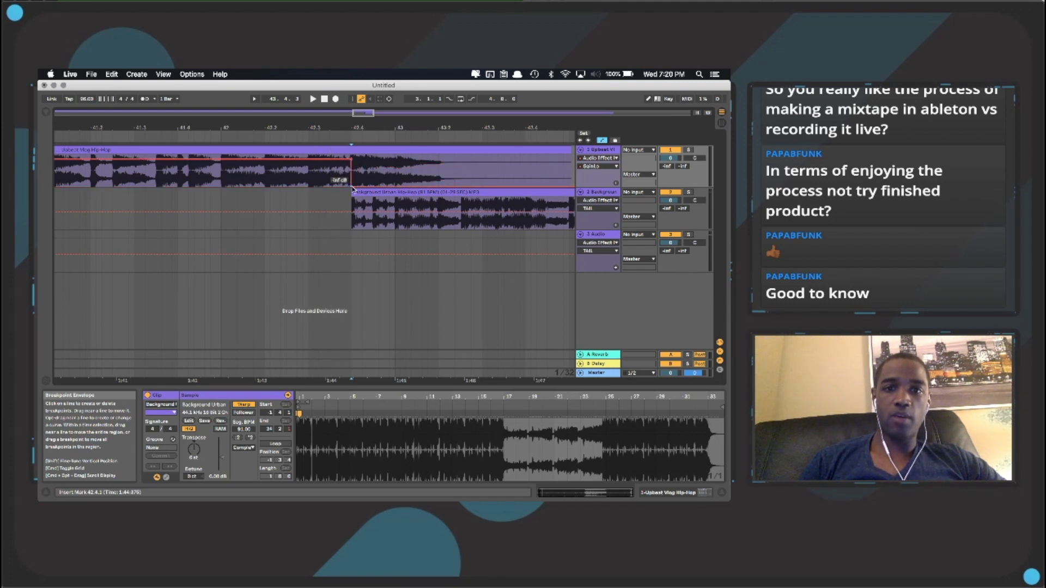
left_click(311, 138)
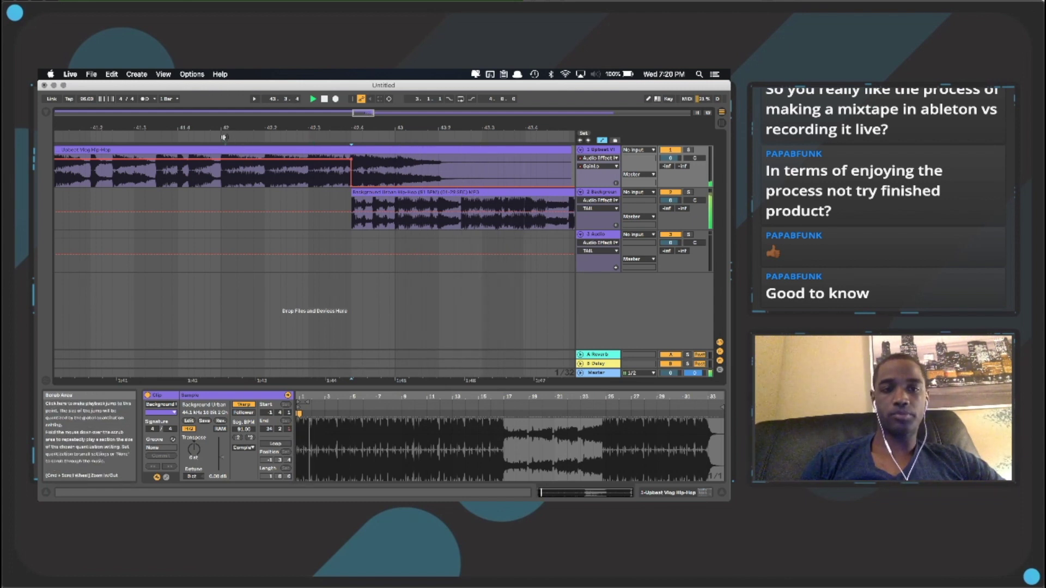
left_click(223, 138)
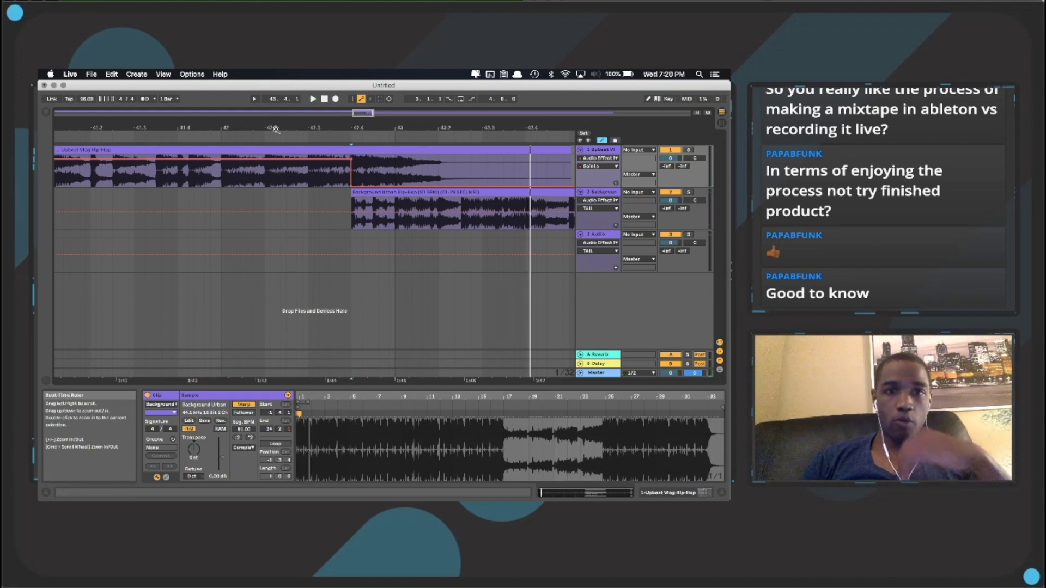
left_click_drag(278, 127, 279, 106)
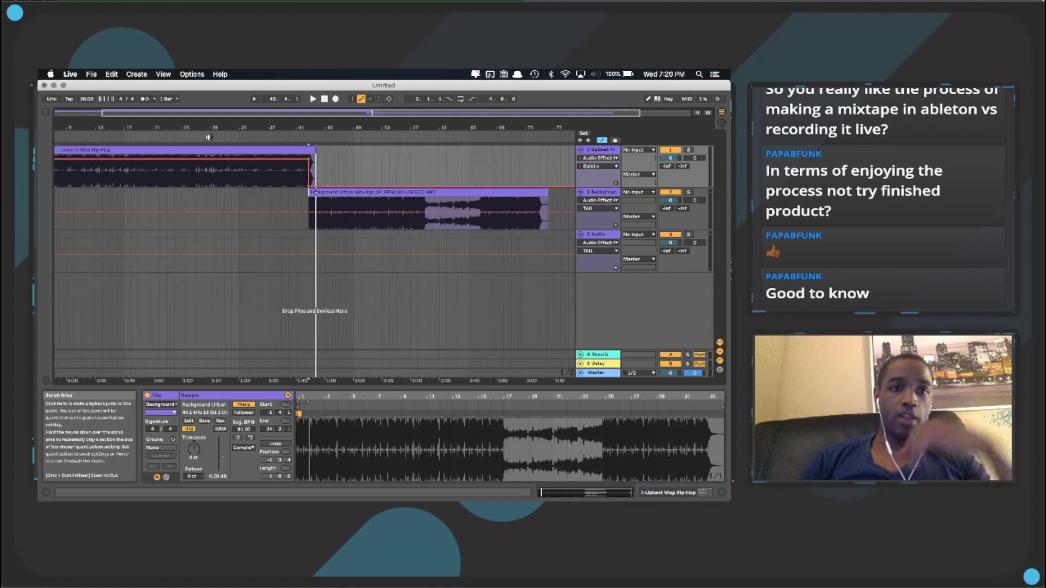
- Play the Upbeat Vlog Hip-Hop track at several positions, ending around bar 11, to find a suitable cut point
left_click(229, 136)
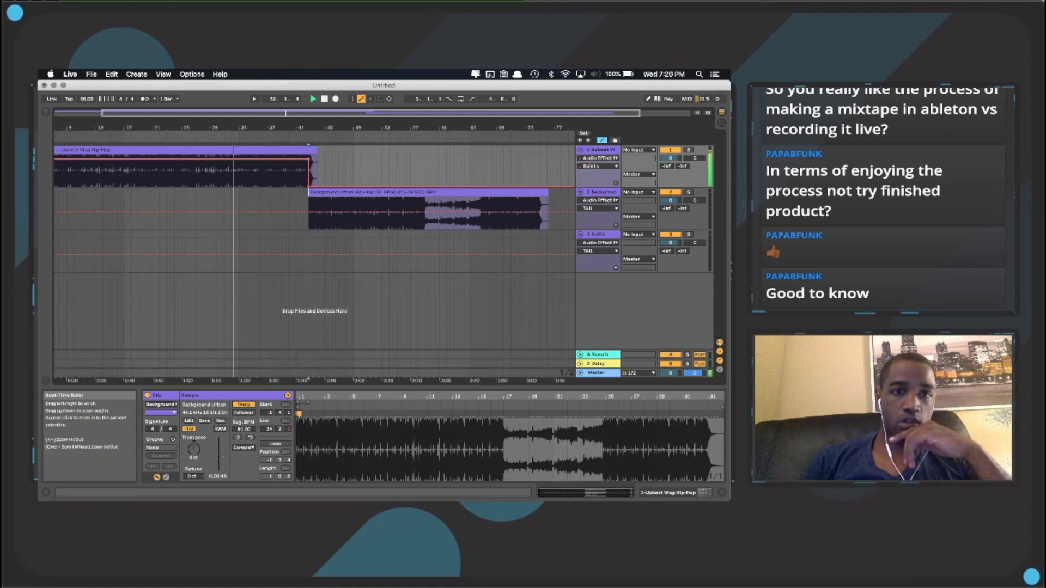
left_click_drag(229, 126, 243, 136)
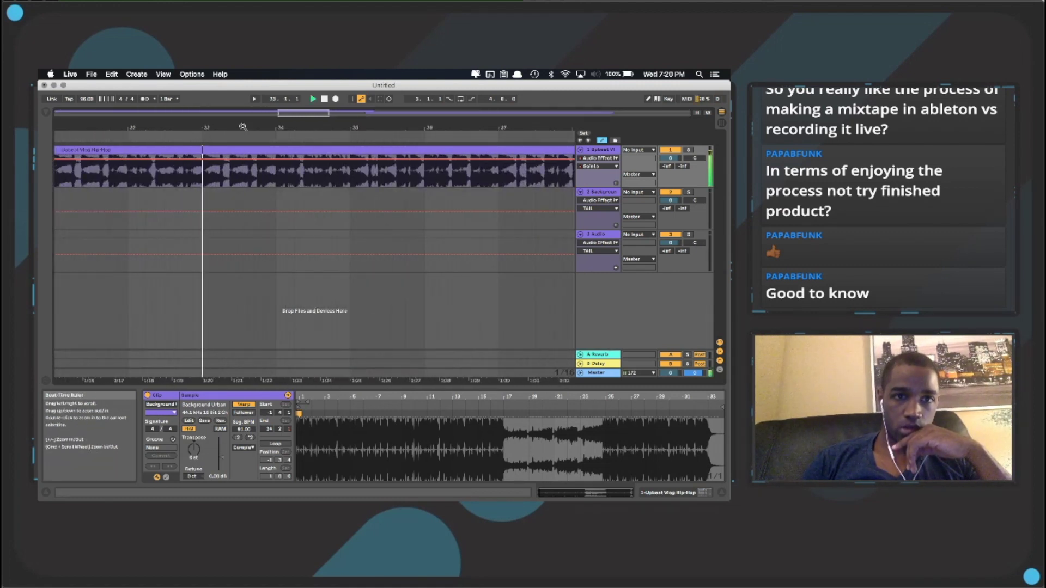
left_click(229, 137)
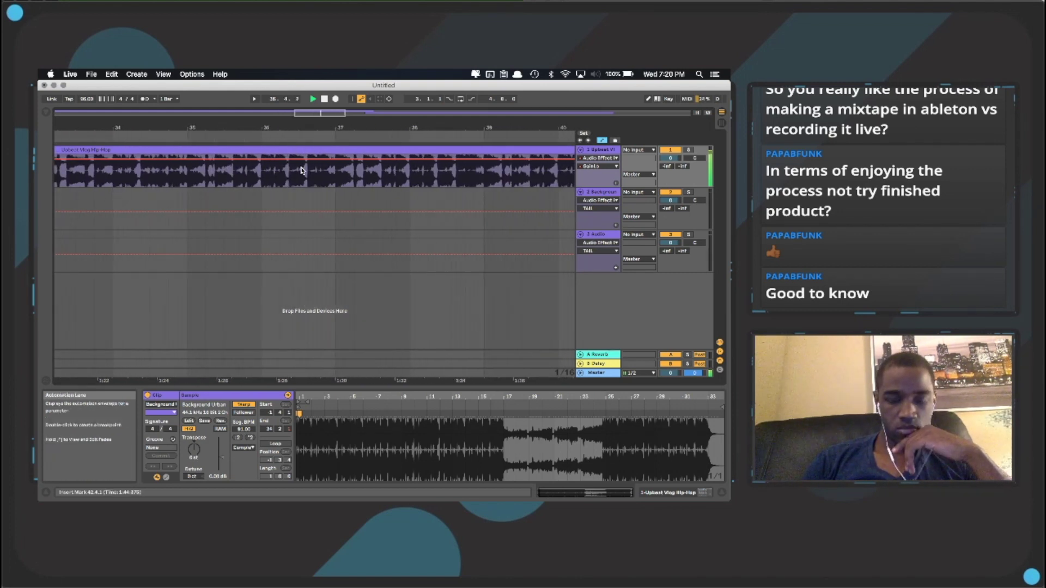
scroll(300, 171, "right", 10)
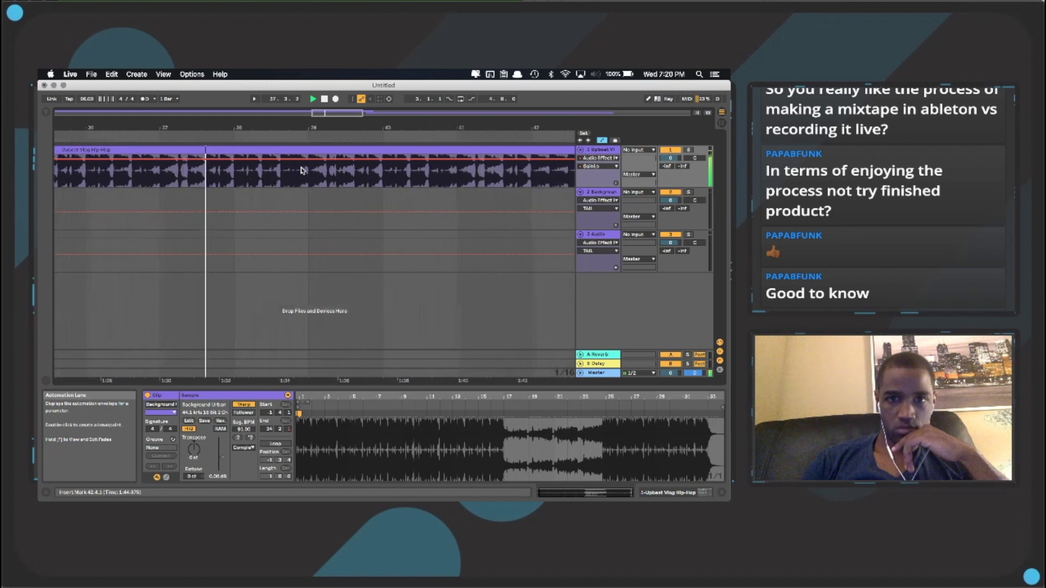
scroll(301, 171, "left", 20)
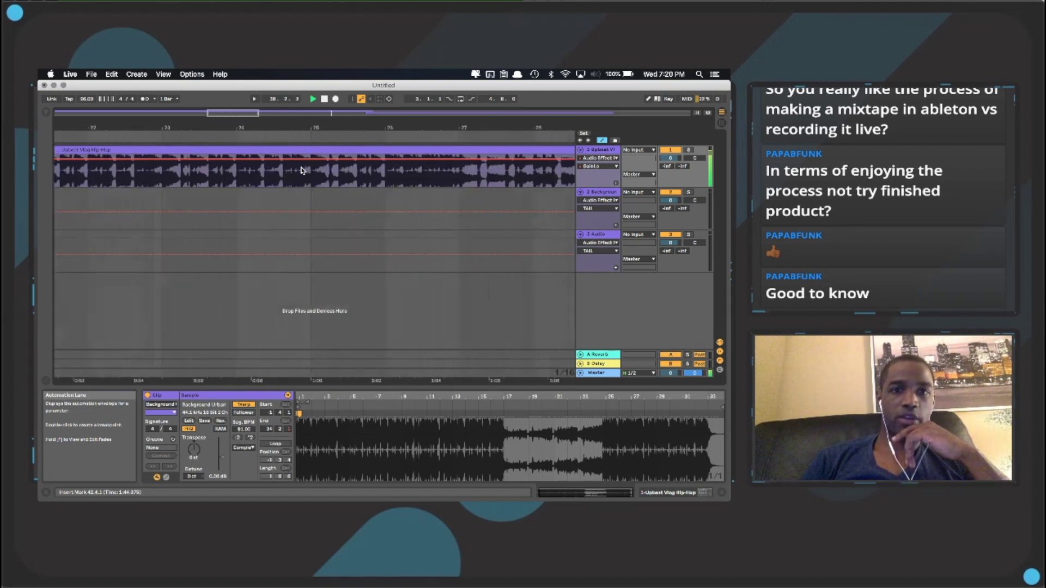
left_click(195, 133)
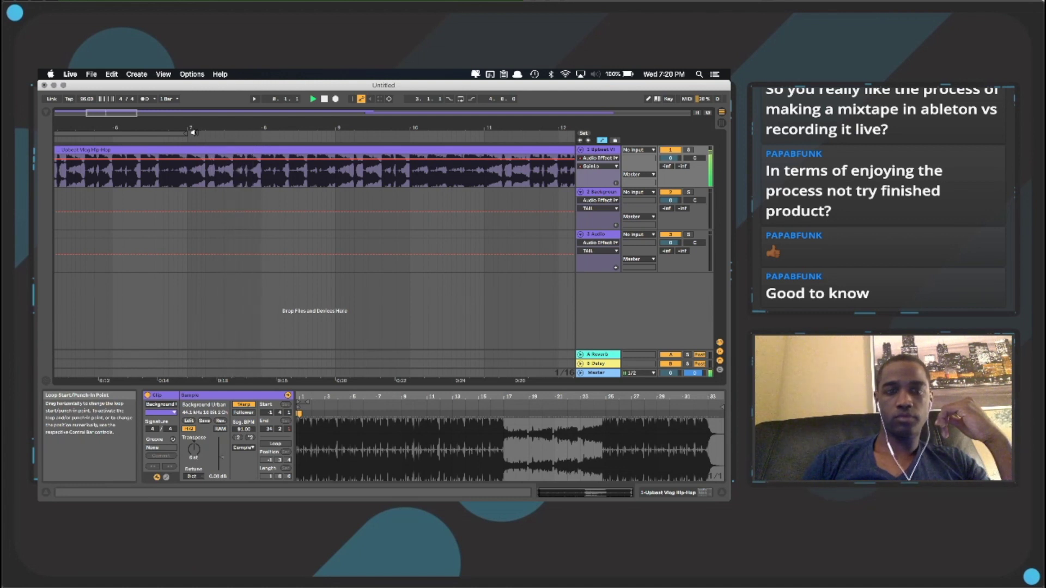
scroll(330, 151, "right", 2)
scroll(330, 151, "right", 1)
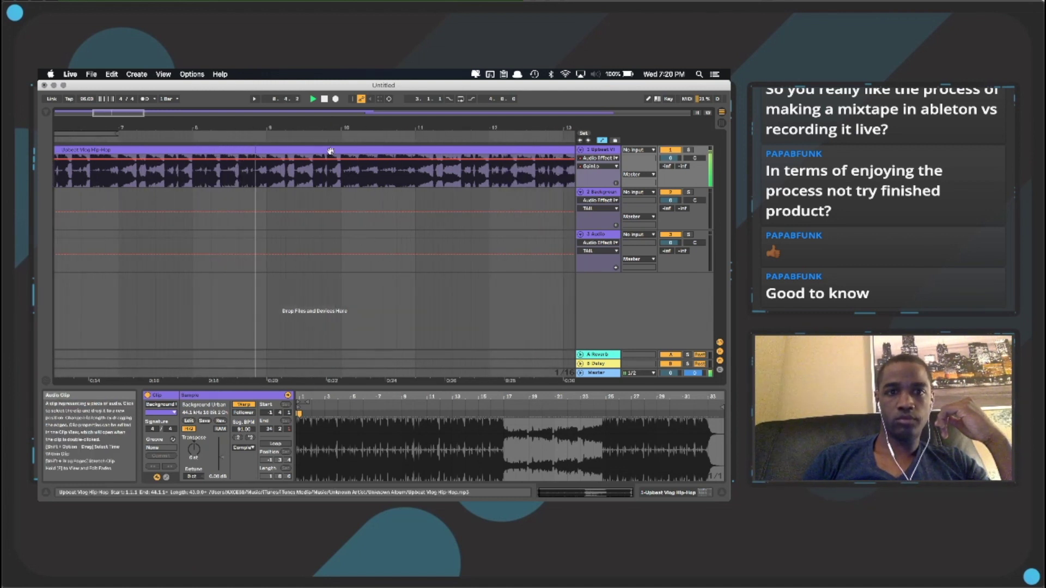
scroll(331, 151, "right", 2)
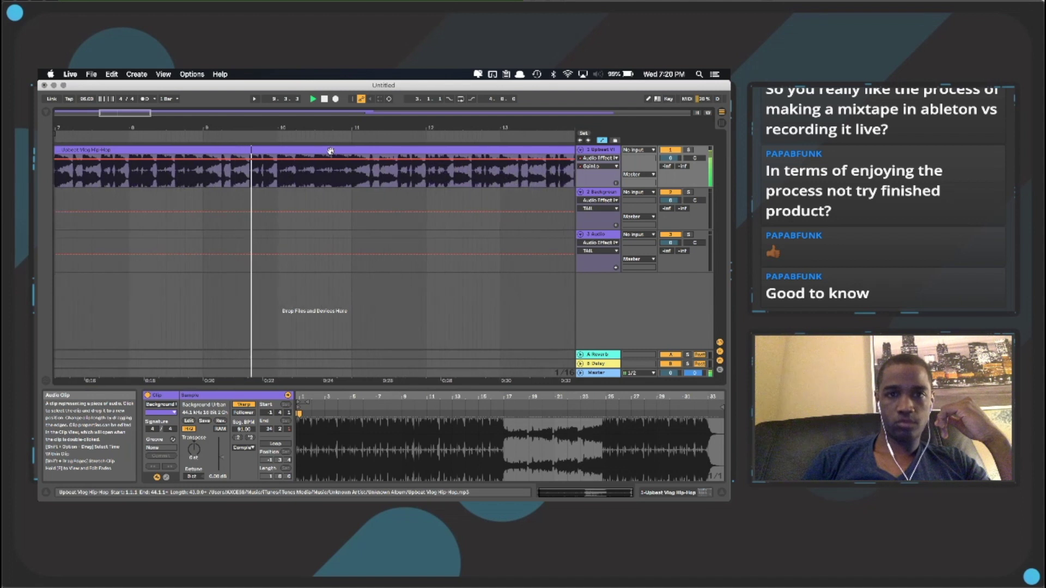
scroll(327, 155, "right", 1)
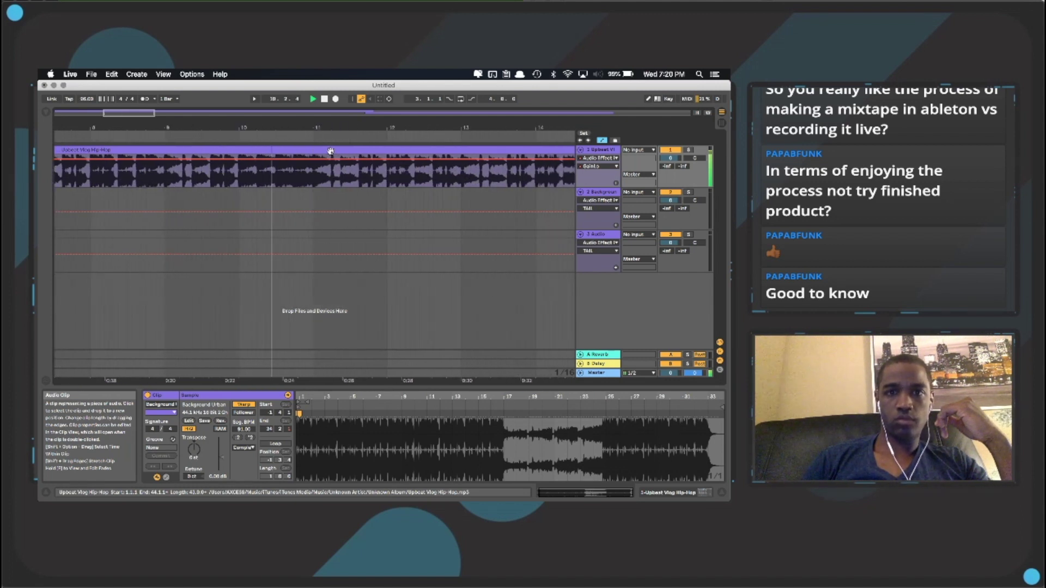
key("space")
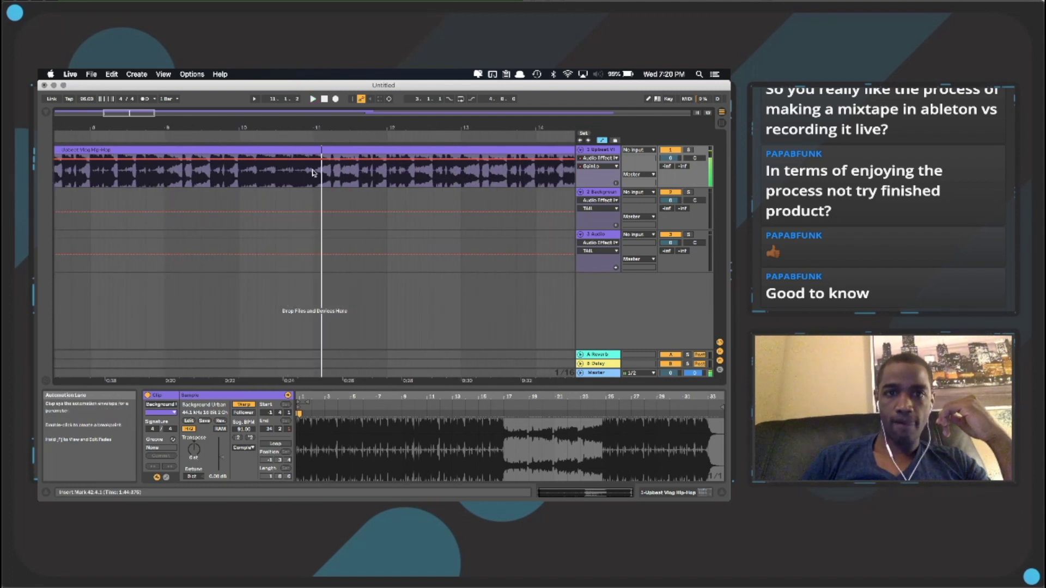
- Split the Upbeat Vlog Hip-Hop clip at 11.1.1 and again at 43.1.1
left_click(312, 173)
key("super+e")
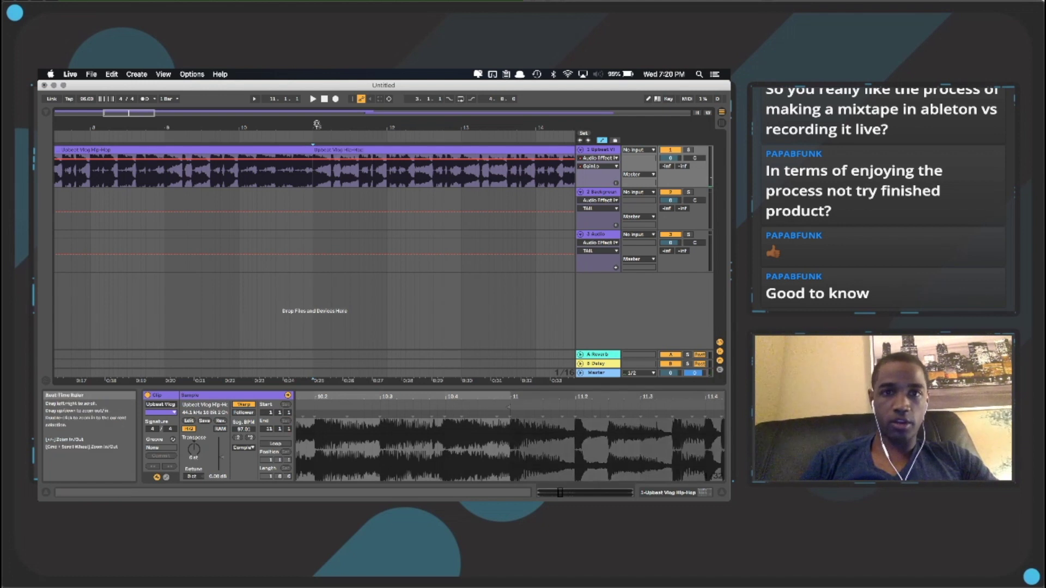
left_click_drag(316, 130, 317, 103)
left_click_drag(168, 132, 167, 126)
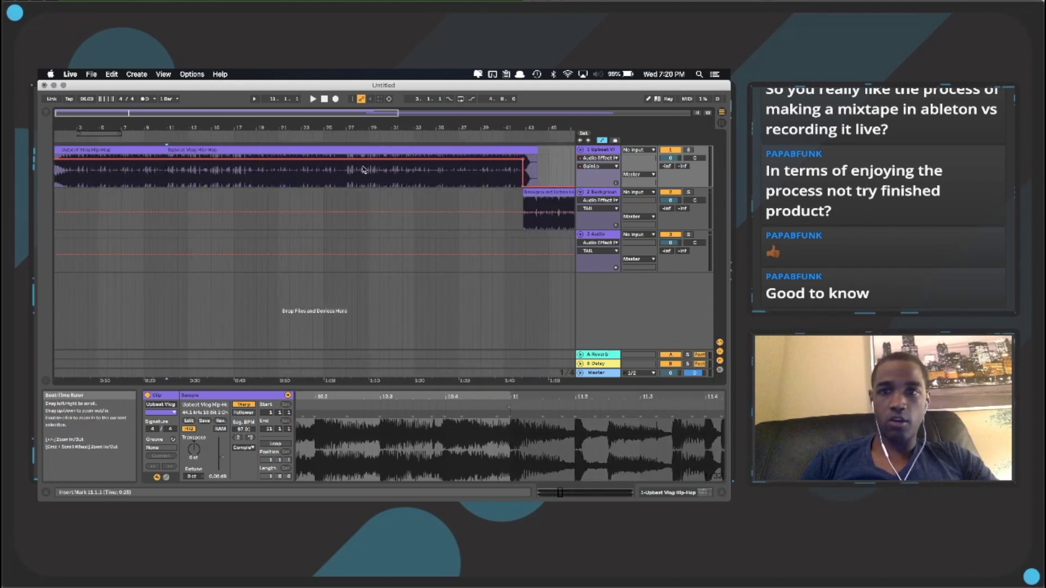
left_click(529, 126)
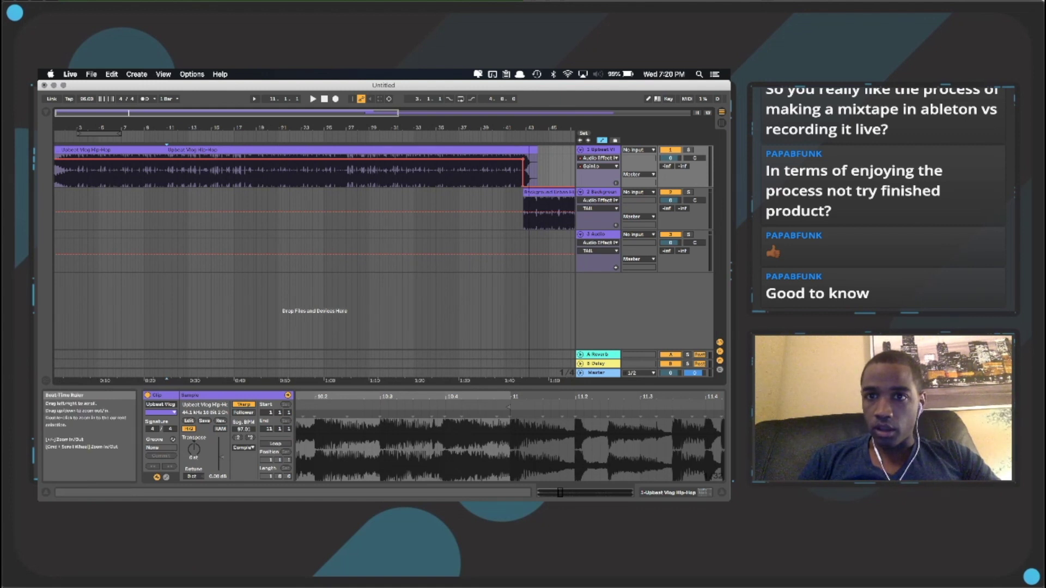
key("plus")
key("plus")
key("plus")
key("plus")
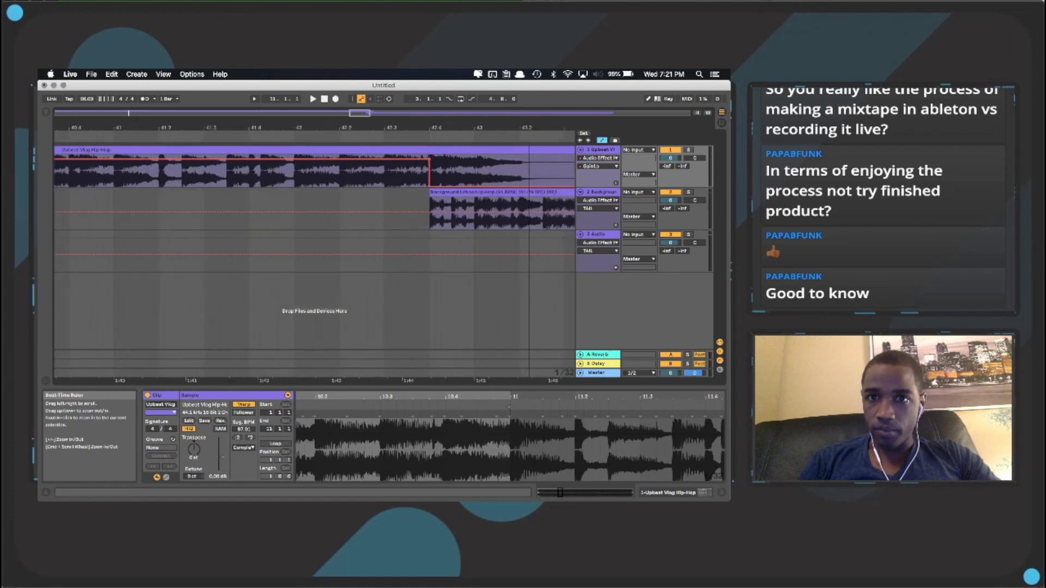
left_click(475, 169)
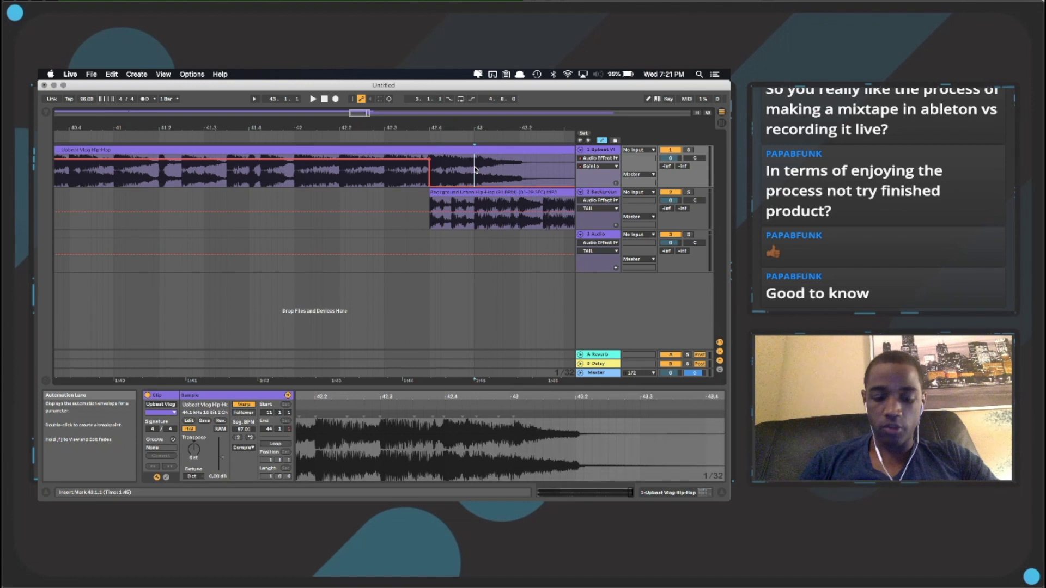
key("super+e")
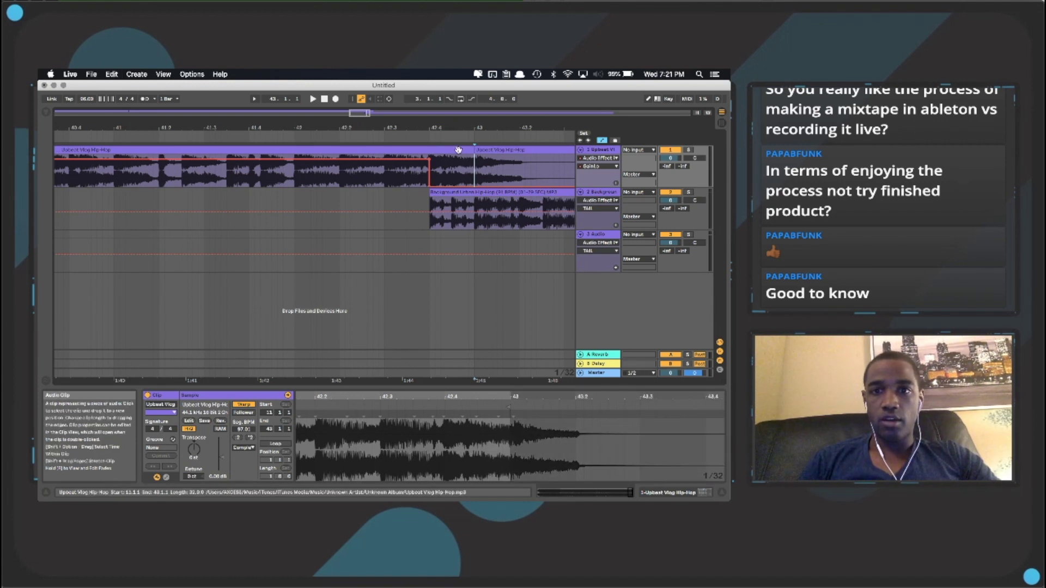
- Delete the Upbeat Vlog Hip-Hop section from 11.1.1 to 43.1.1 together with its time, so the following material closes the gap
left_click(456, 150)
key("Delete")
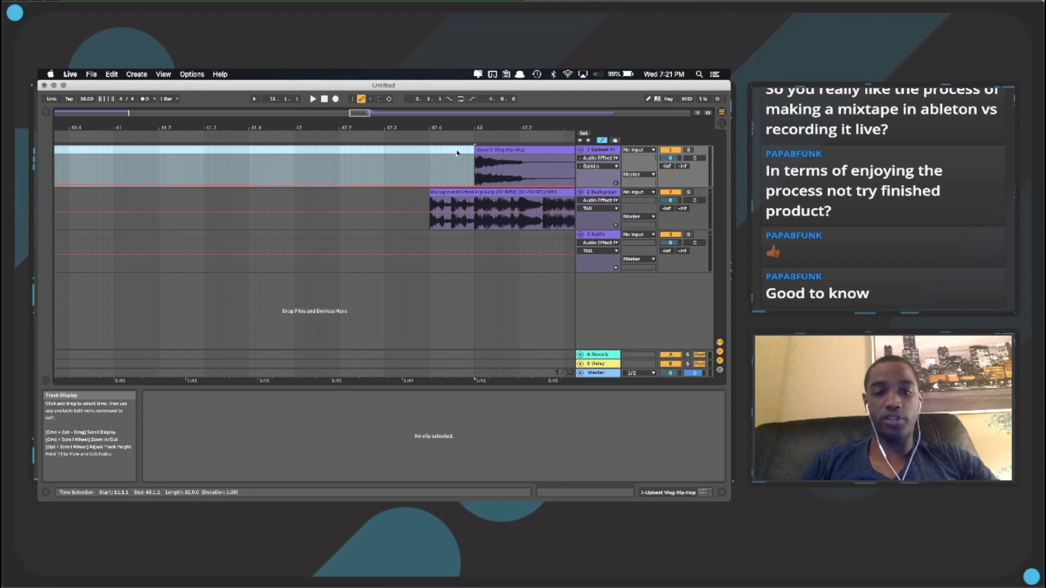
key("super+z")
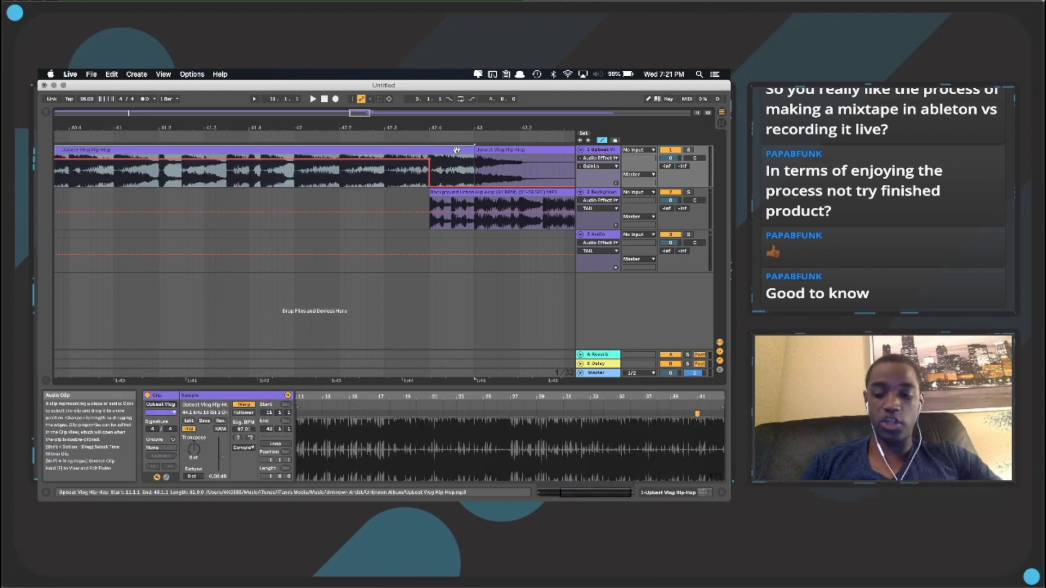
key("Delete")
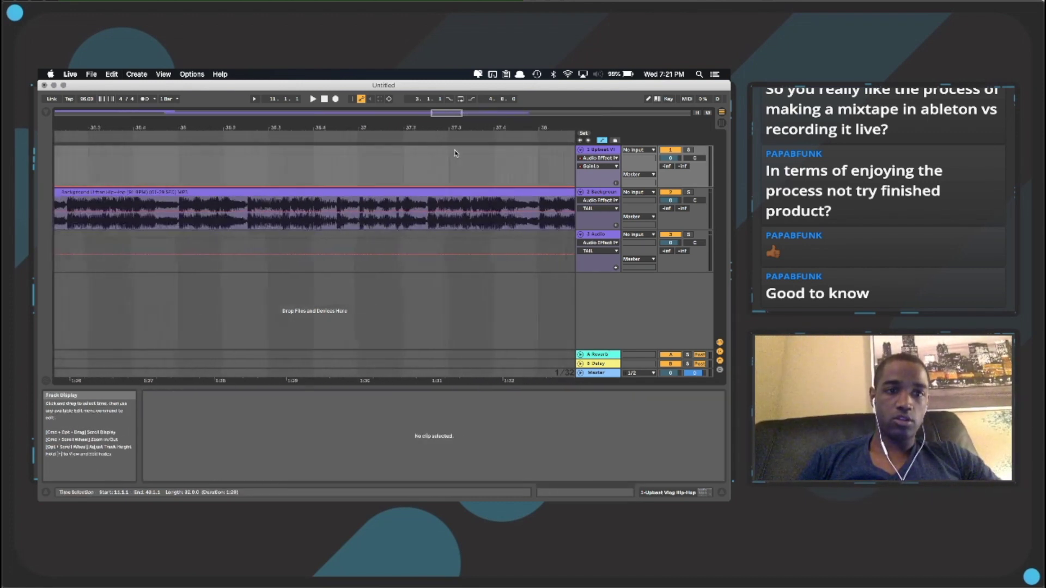
scroll(455, 153, "left", 10)
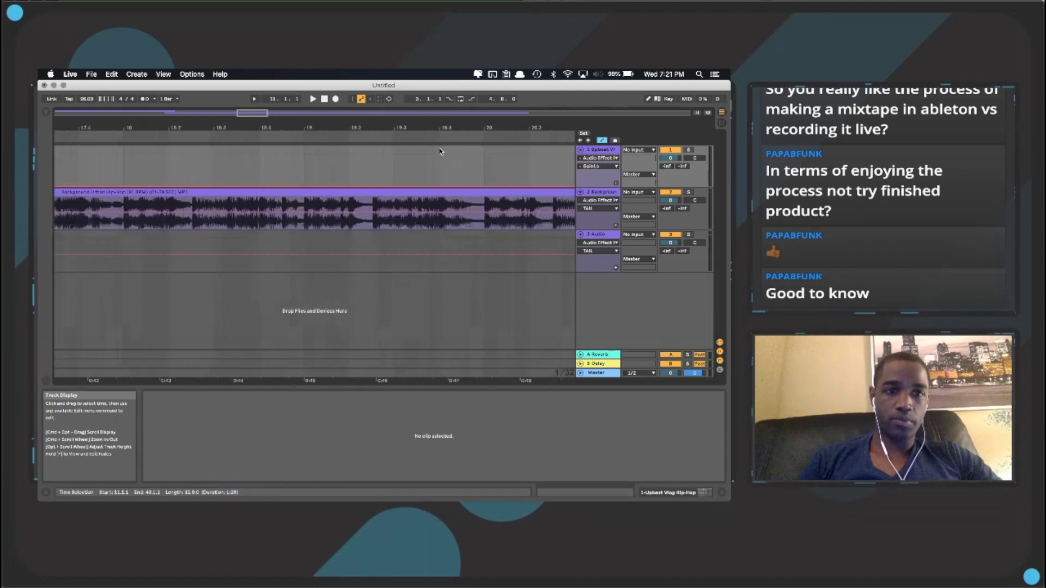
scroll(440, 151, "left", 5)
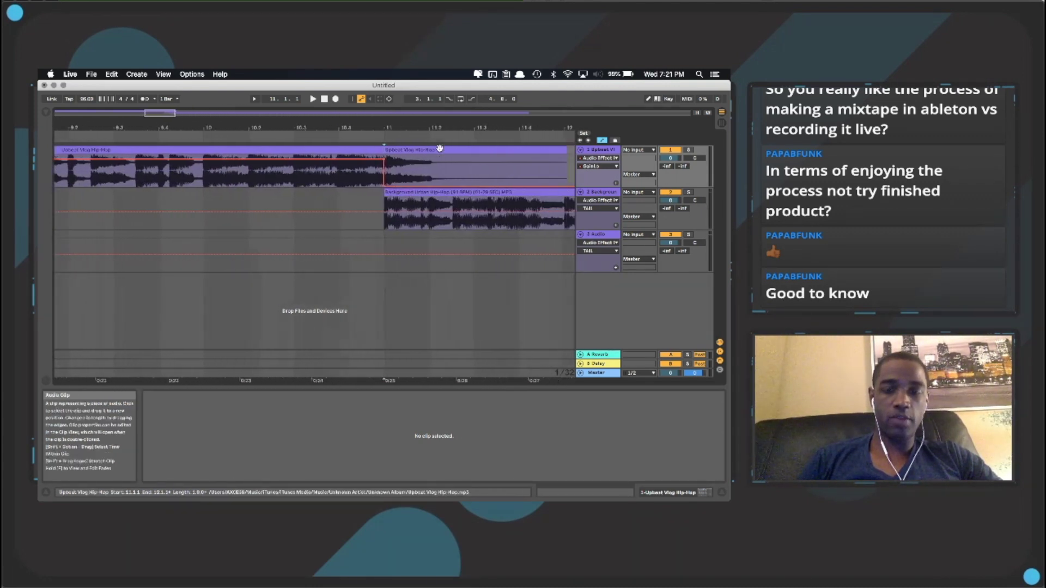
- Play the shortened transition, and extend the start of the Background Urban Hip-Hop clip back to about 10.3.4
scroll(440, 148, "right", 2)
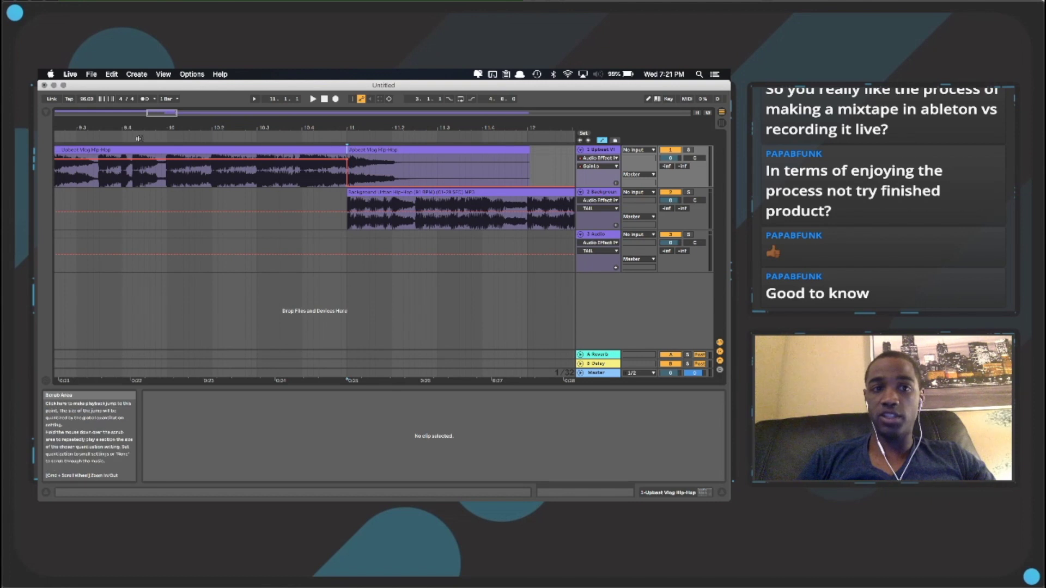
left_click(140, 138)
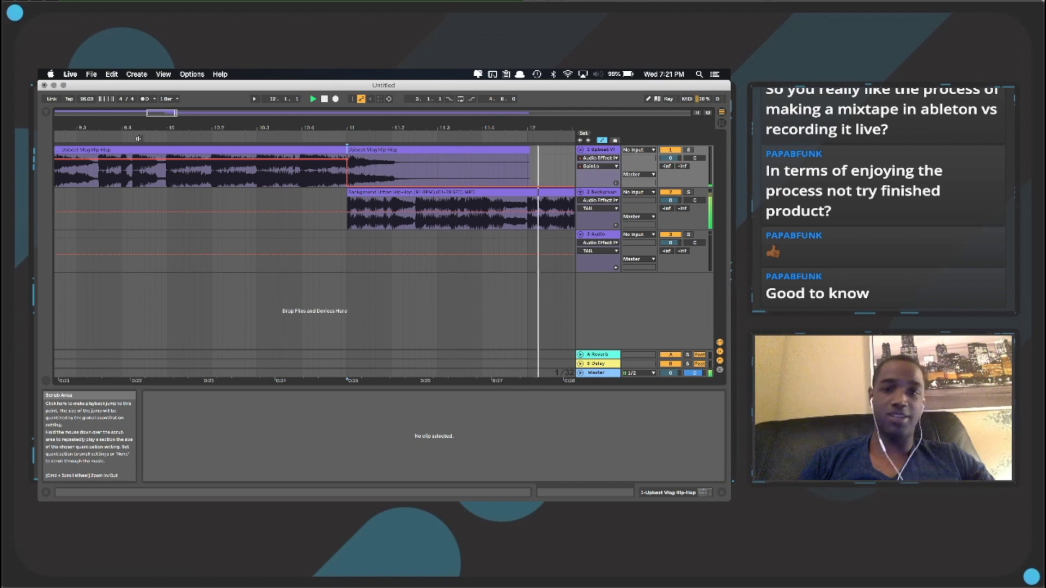
mouse_move(344, 190)
left_mouse_down()
mouse_move(236, 196)
mouse_move(297, 213)
left_mouse_up()
- Curve the Upbeat Vlog Hip-Hop GainLo automation down from about 10.3 to -inf dB at about 10.4, removing the breakpoint at 11.1.1
left_click(594, 166)
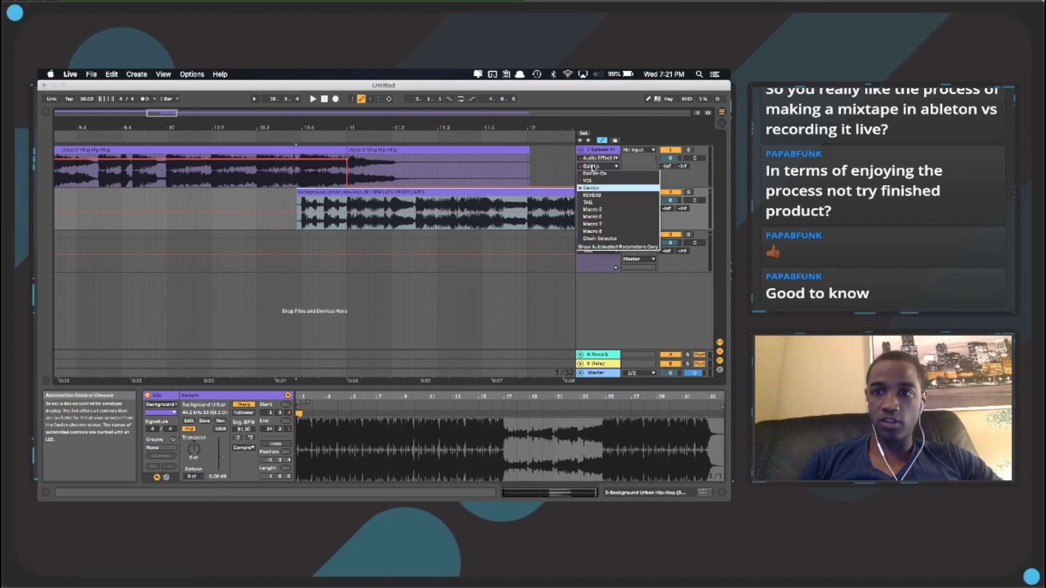
left_click(592, 188)
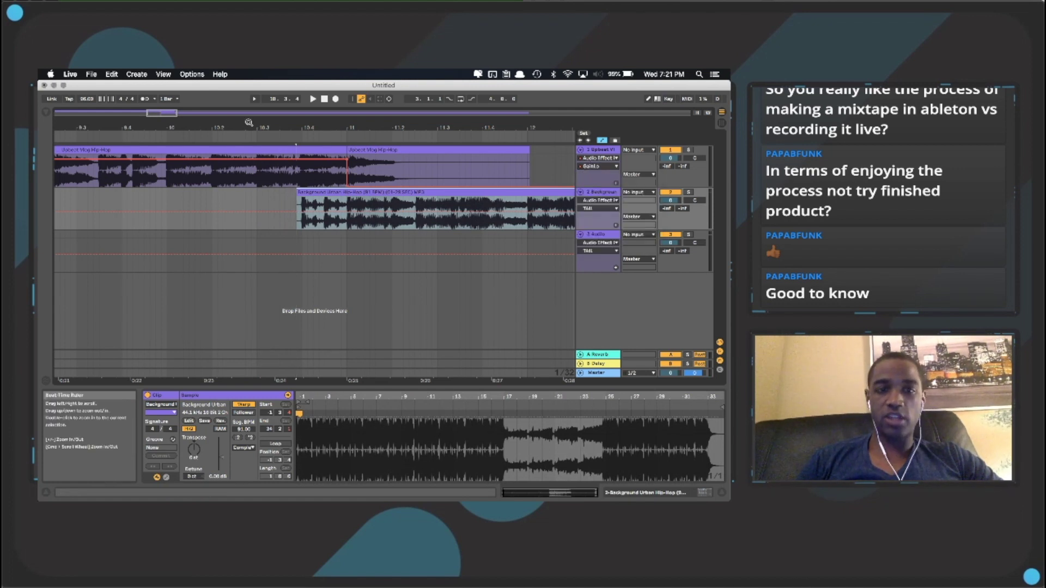
left_click(256, 159)
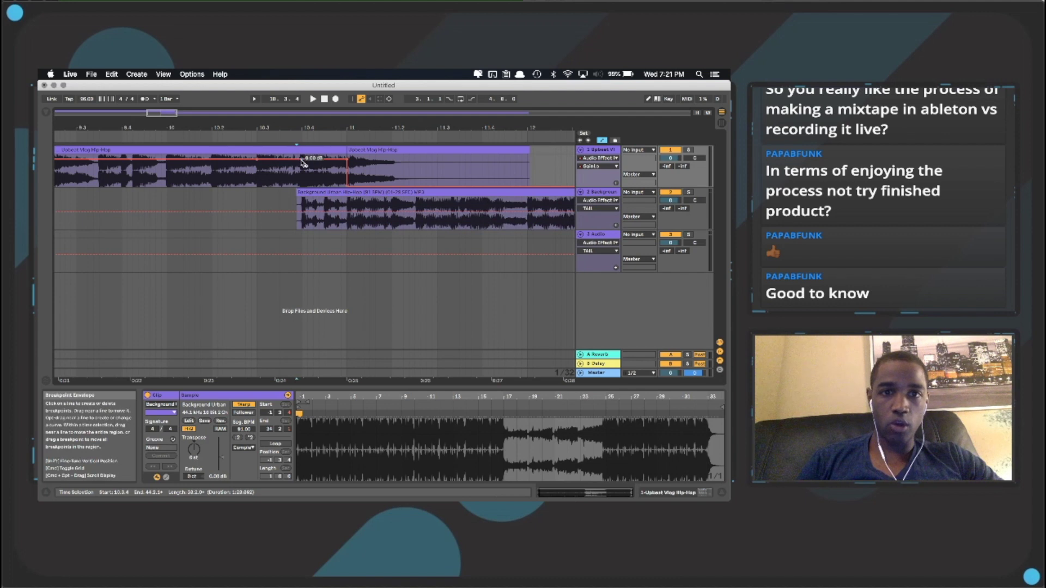
left_click_drag(302, 159, 302, 186)
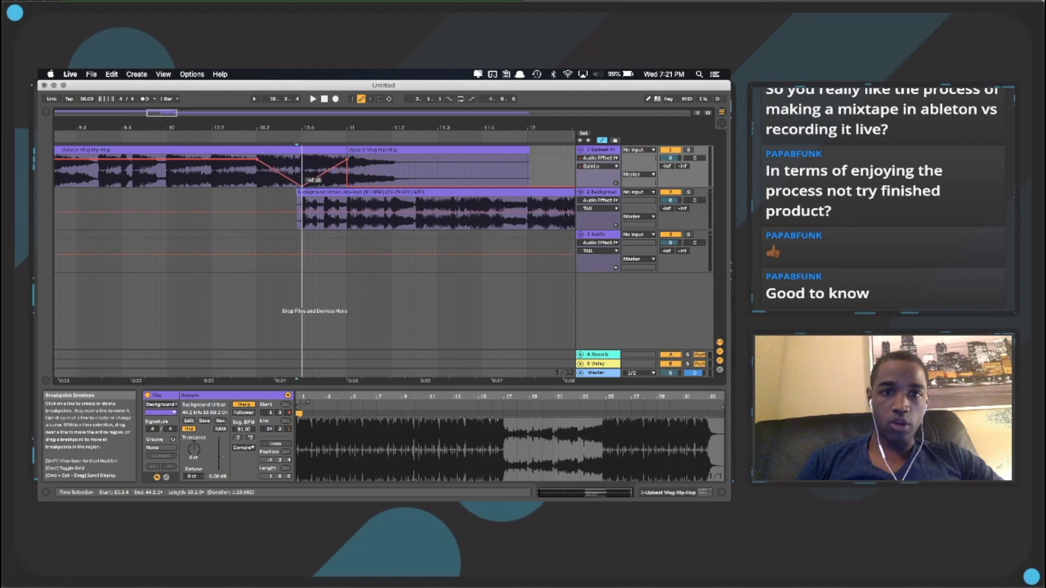
left_click(347, 159)
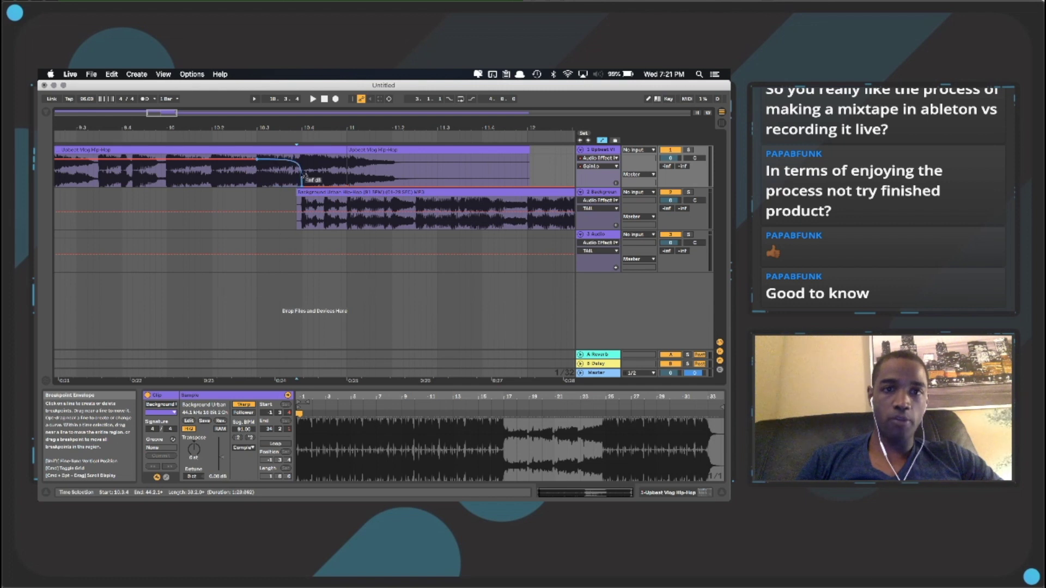
left_click(296, 159)
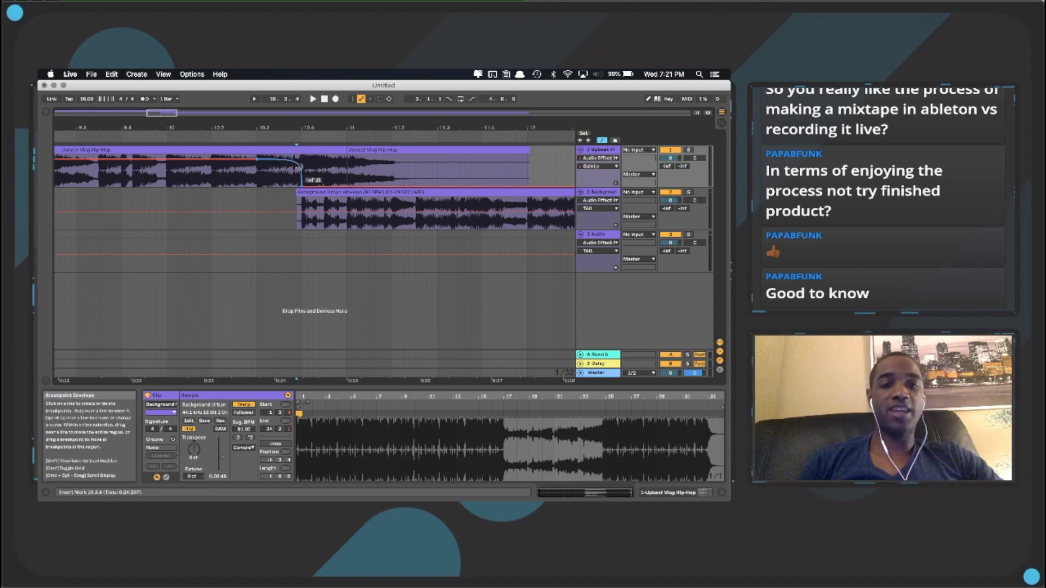
- Play the transition between the two songs several times to judge the curved low-gain fade
left_click(180, 134)
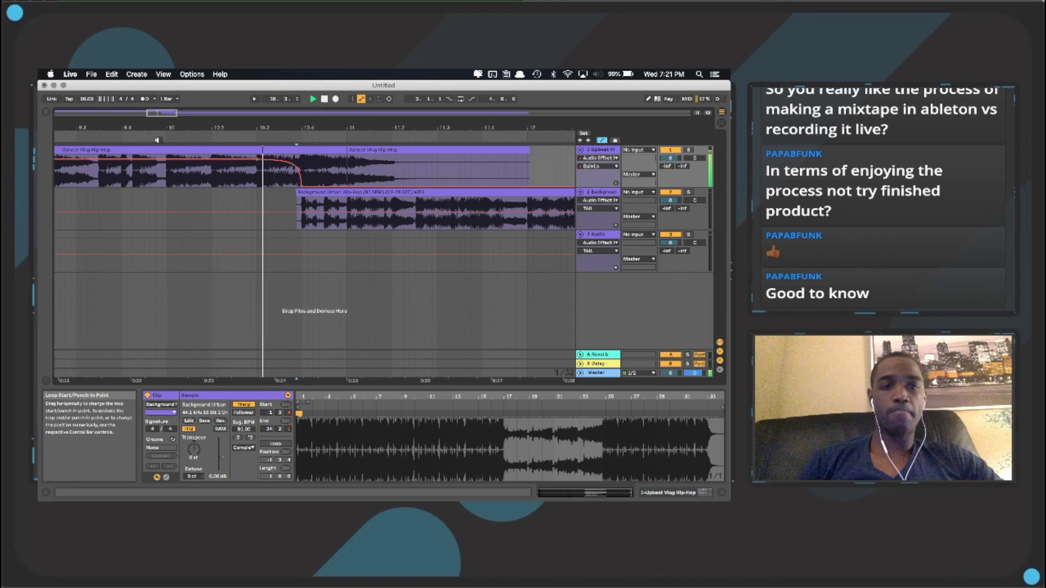
left_click(102, 139)
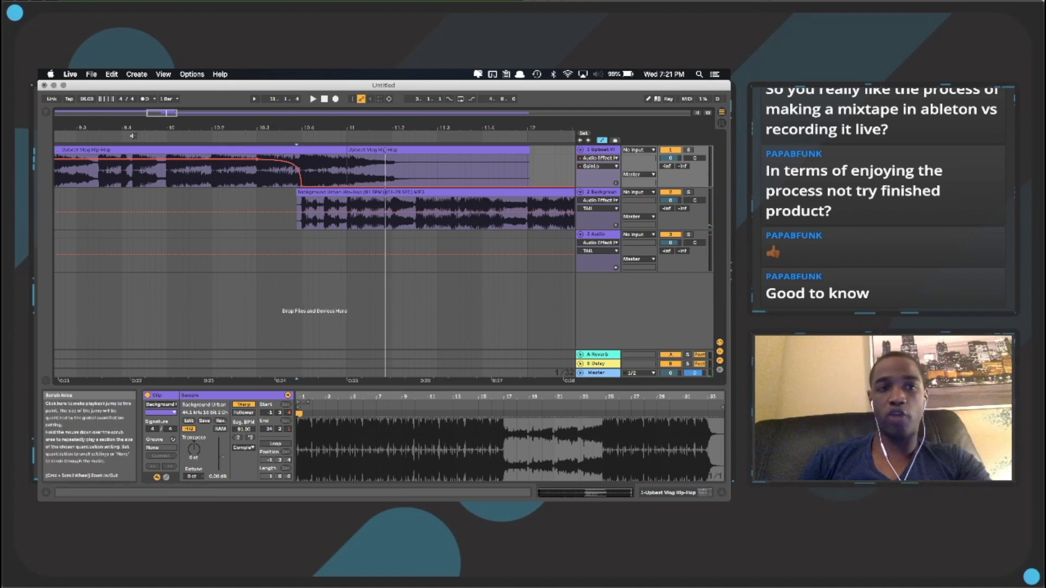
left_click(127, 136)
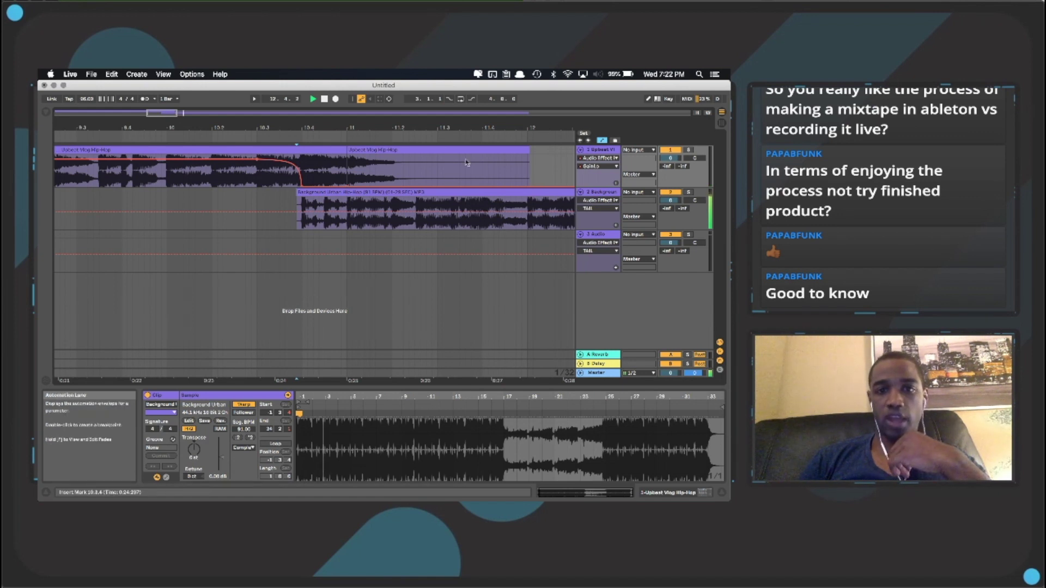
scroll(328, 116, "left", 10)
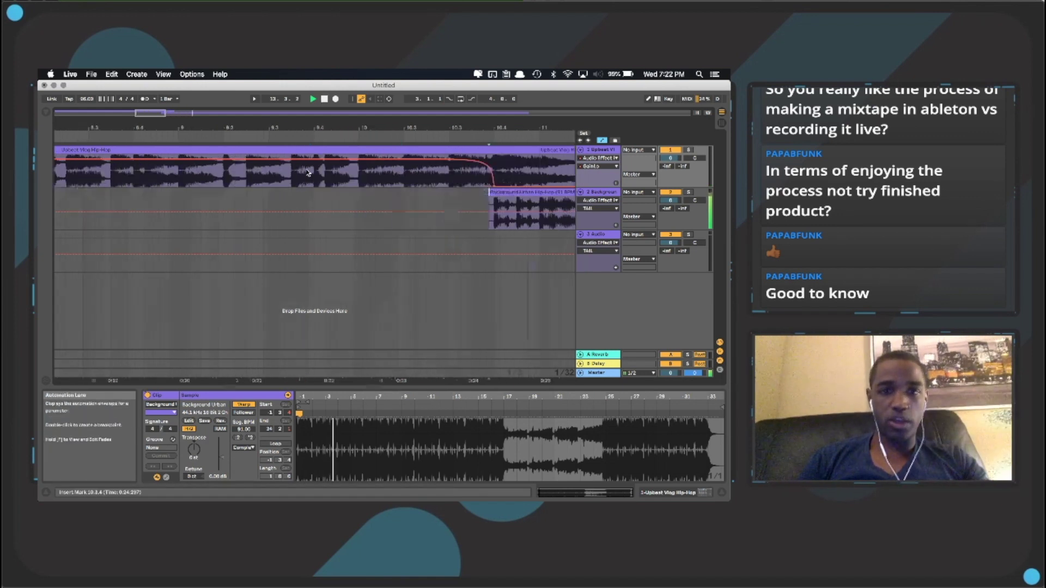
left_click_drag(328, 116, 328, 87)
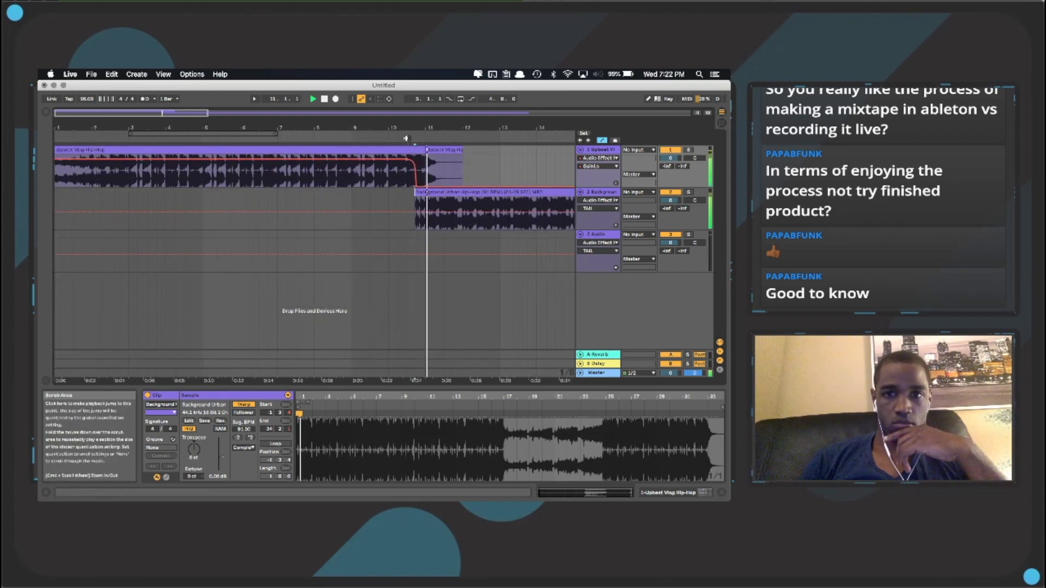
key("space")
- Show the VOL automation on the Upbeat Vlog Hip-Hop track, curve it down from 0.00 dB at about 10.4, and play the transition
left_click(601, 168)
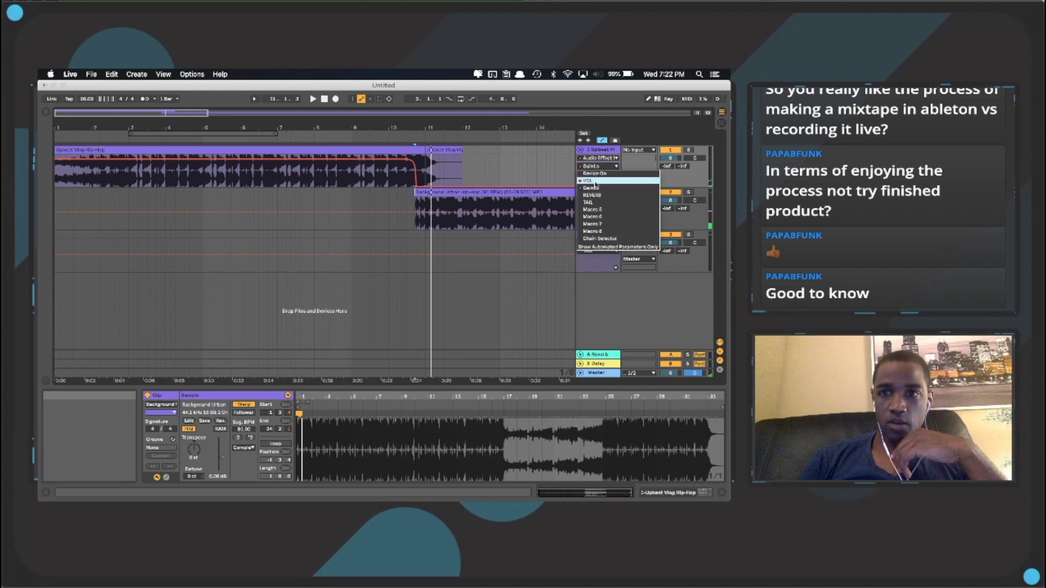
left_click(597, 186)
left_click_drag(420, 134, 398, 159)
left_click(373, 177)
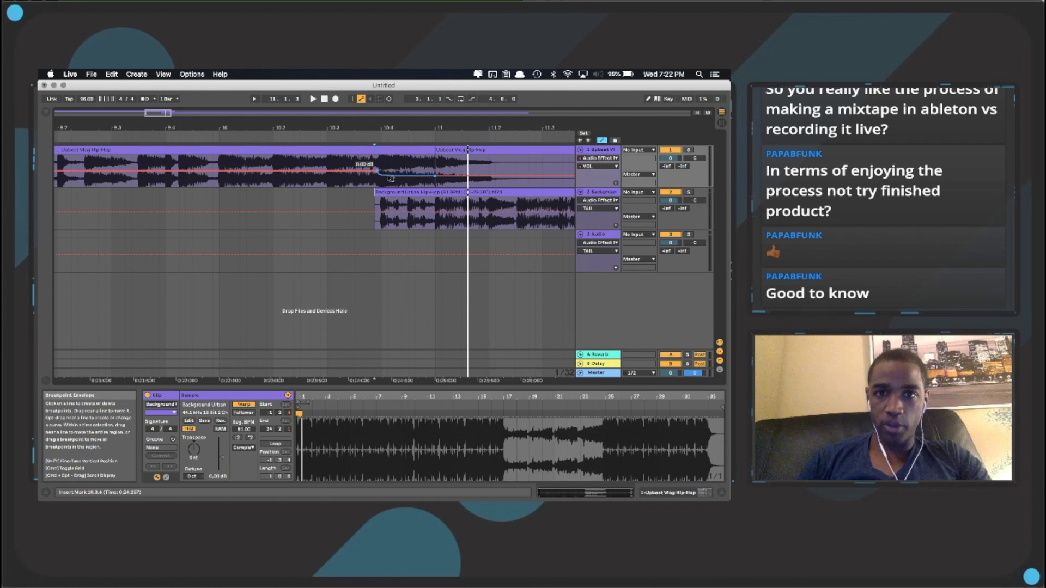
key("space")
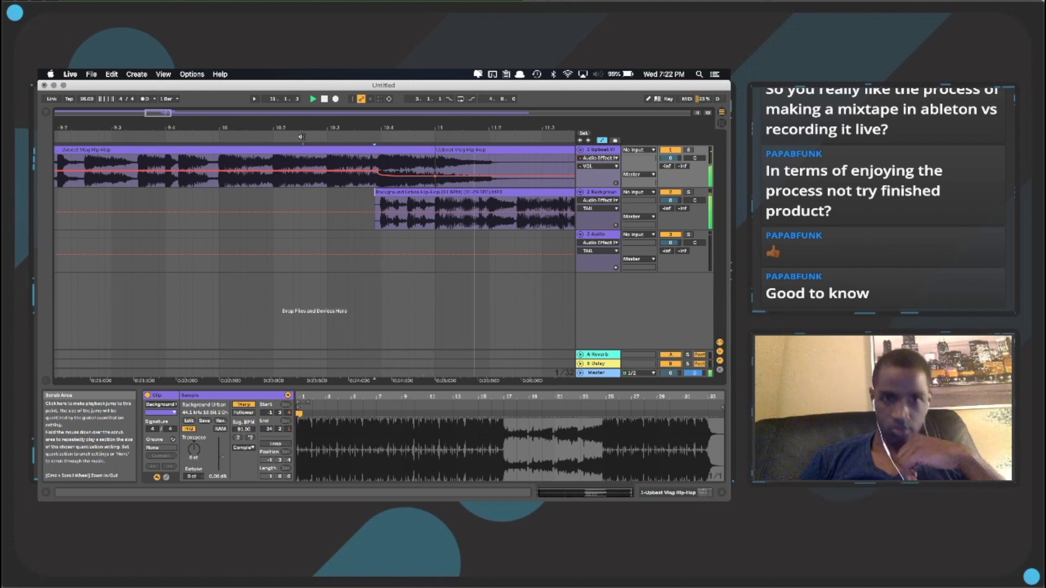
key("space")
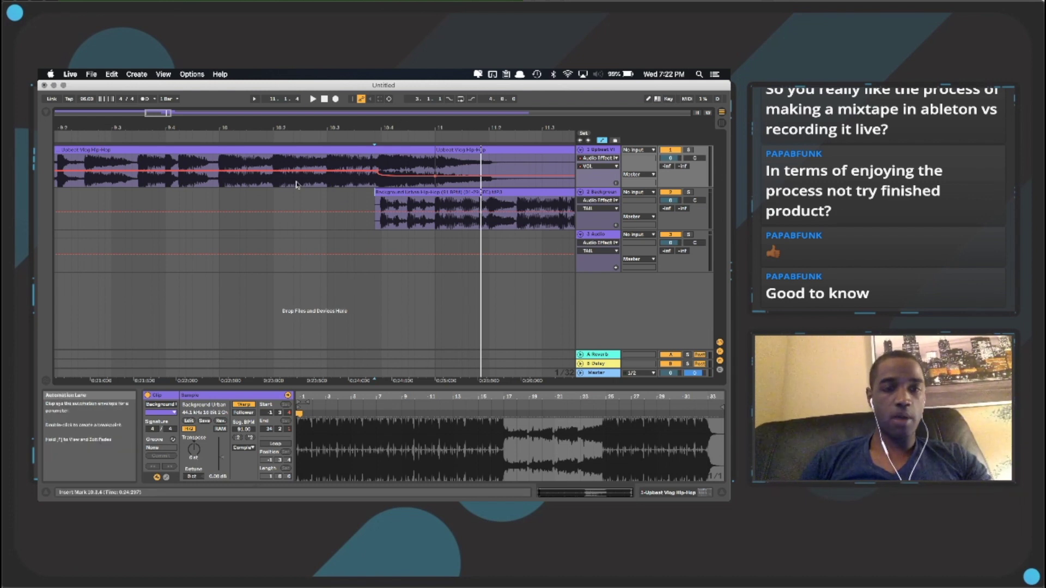
scroll(297, 184, "right", 5)
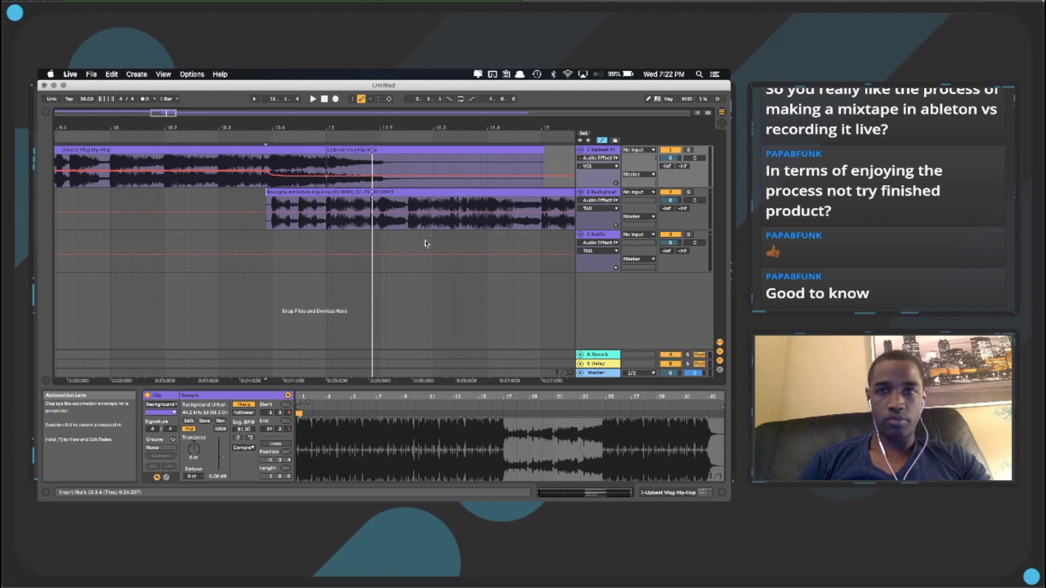
scroll(426, 244, "right", 4)
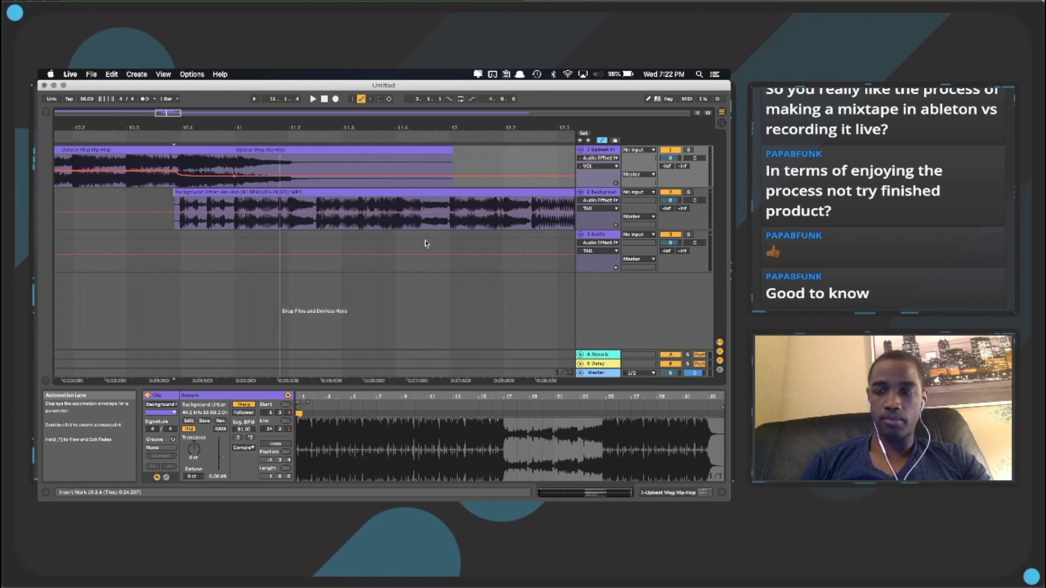